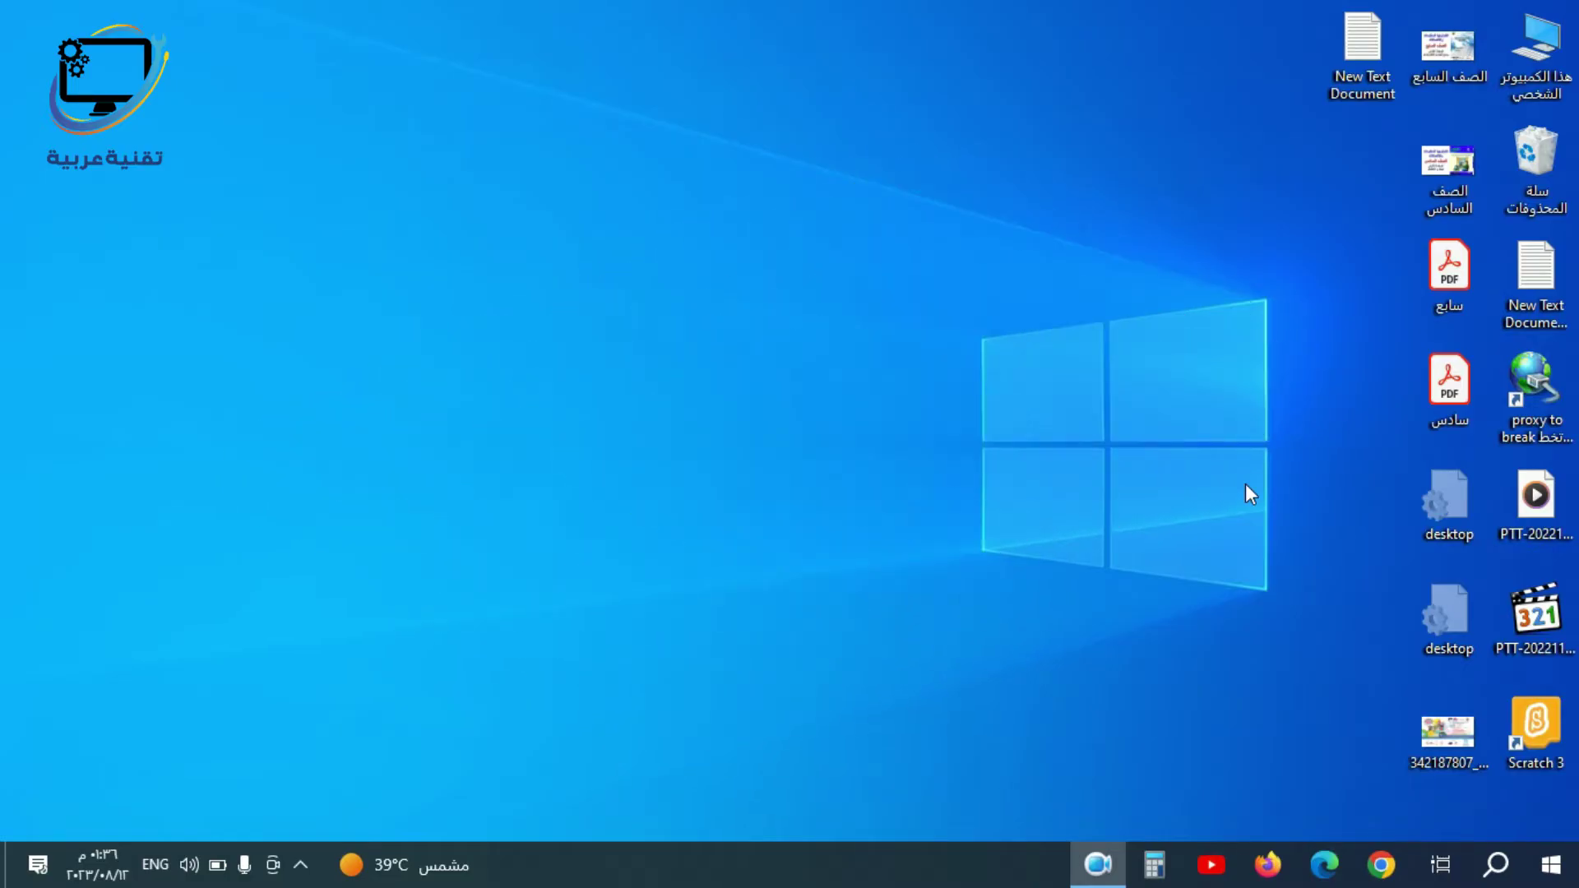
Turn off notifications from apps and other senders in the Windows system settings.
{"action": "left_click", "coordinate": [1551, 868]}
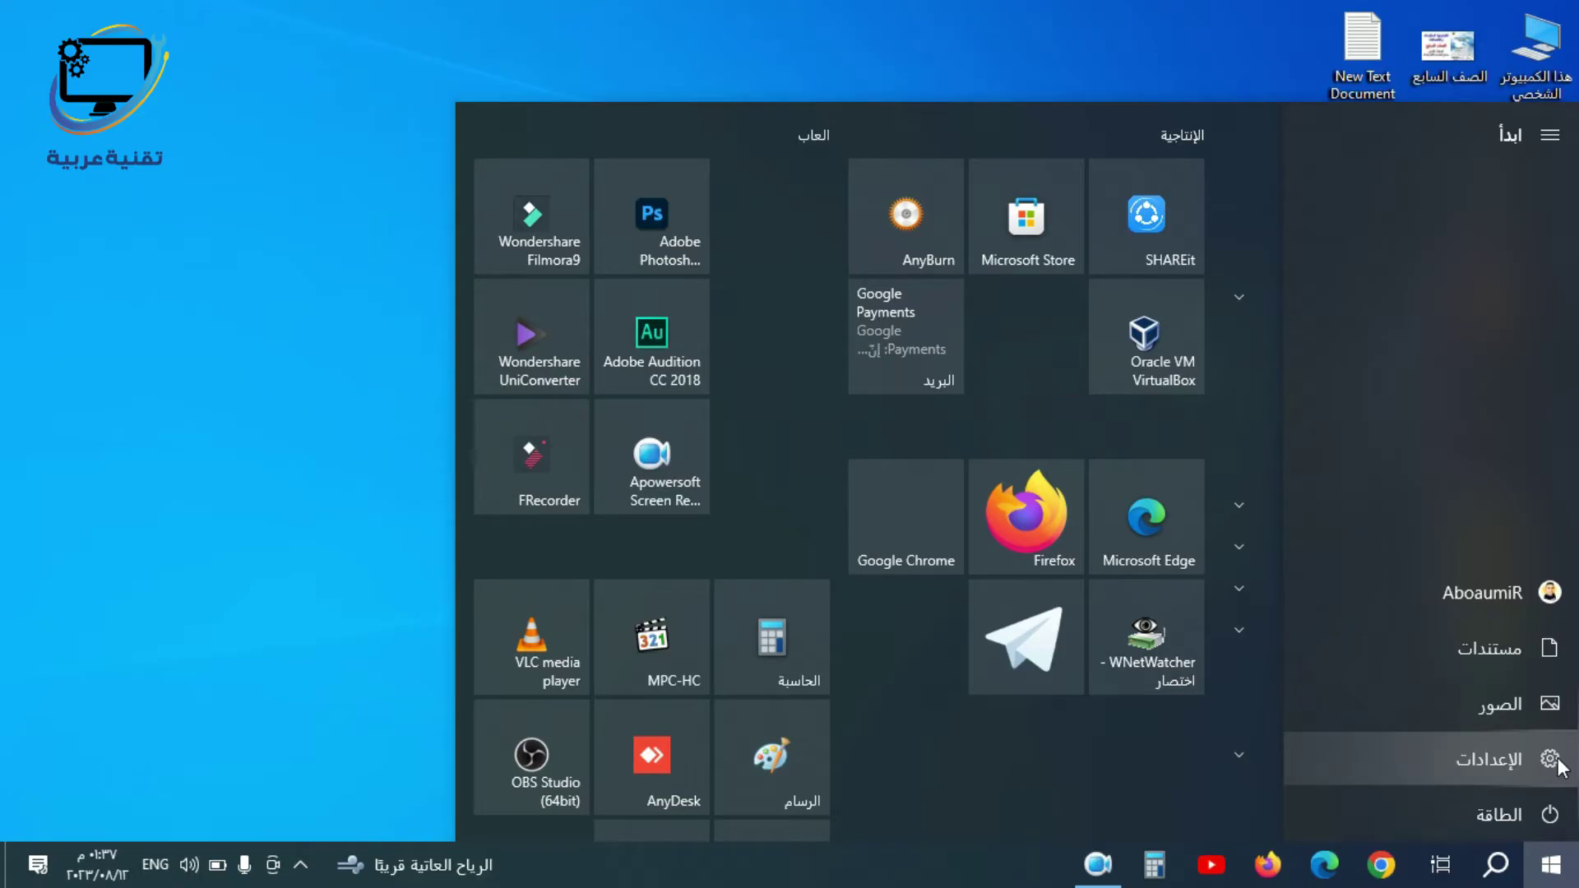
{"action": "left_click", "coordinate": [1553, 760]}
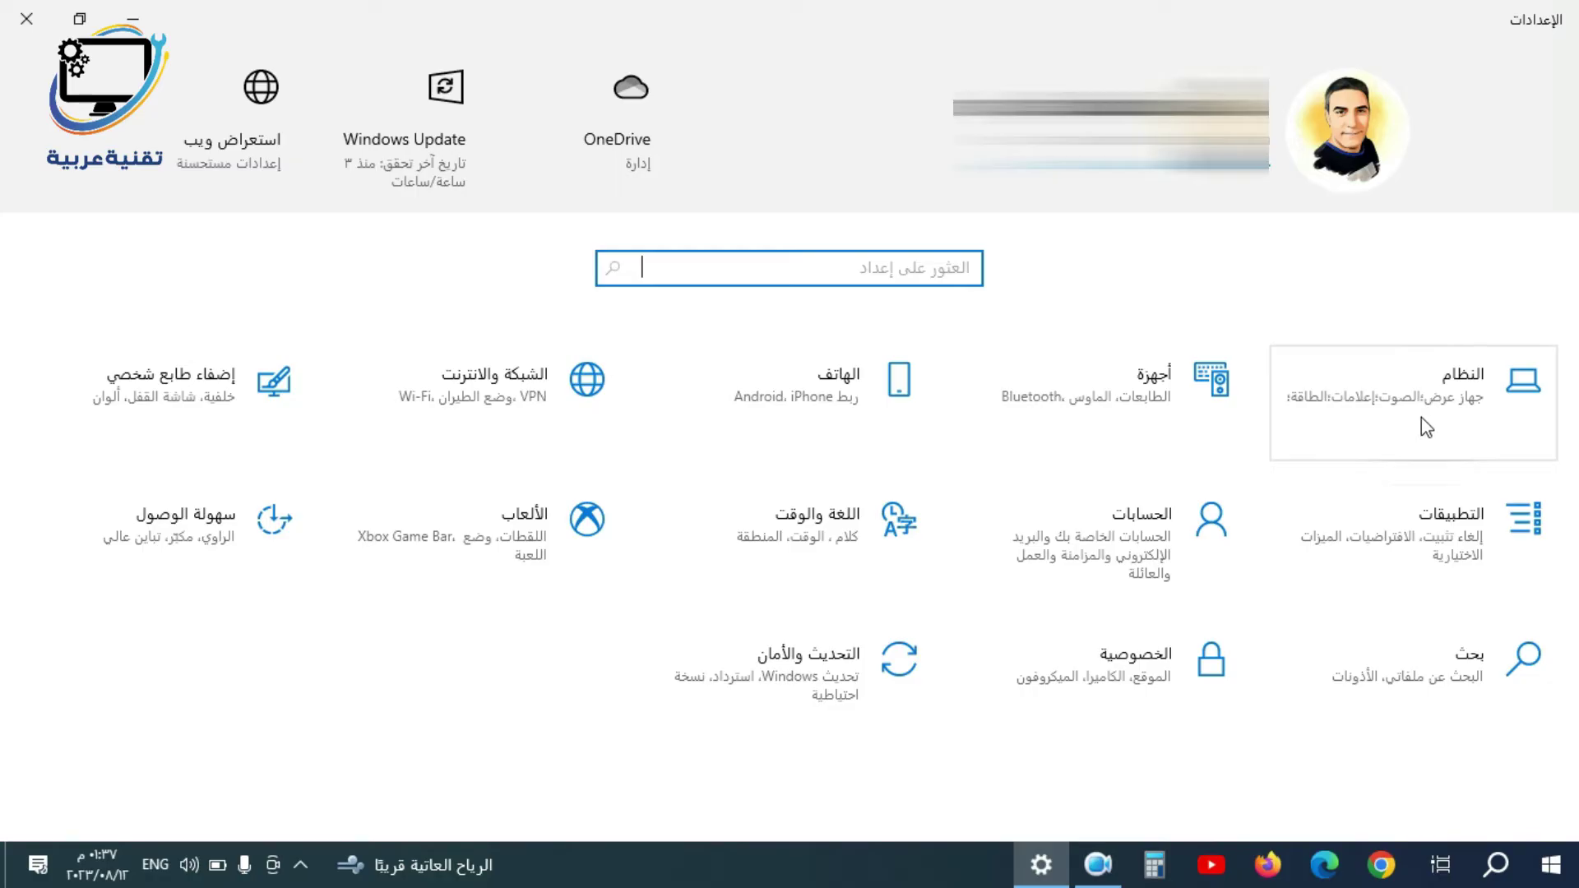
{"action": "left_click", "coordinate": [1453, 403]}
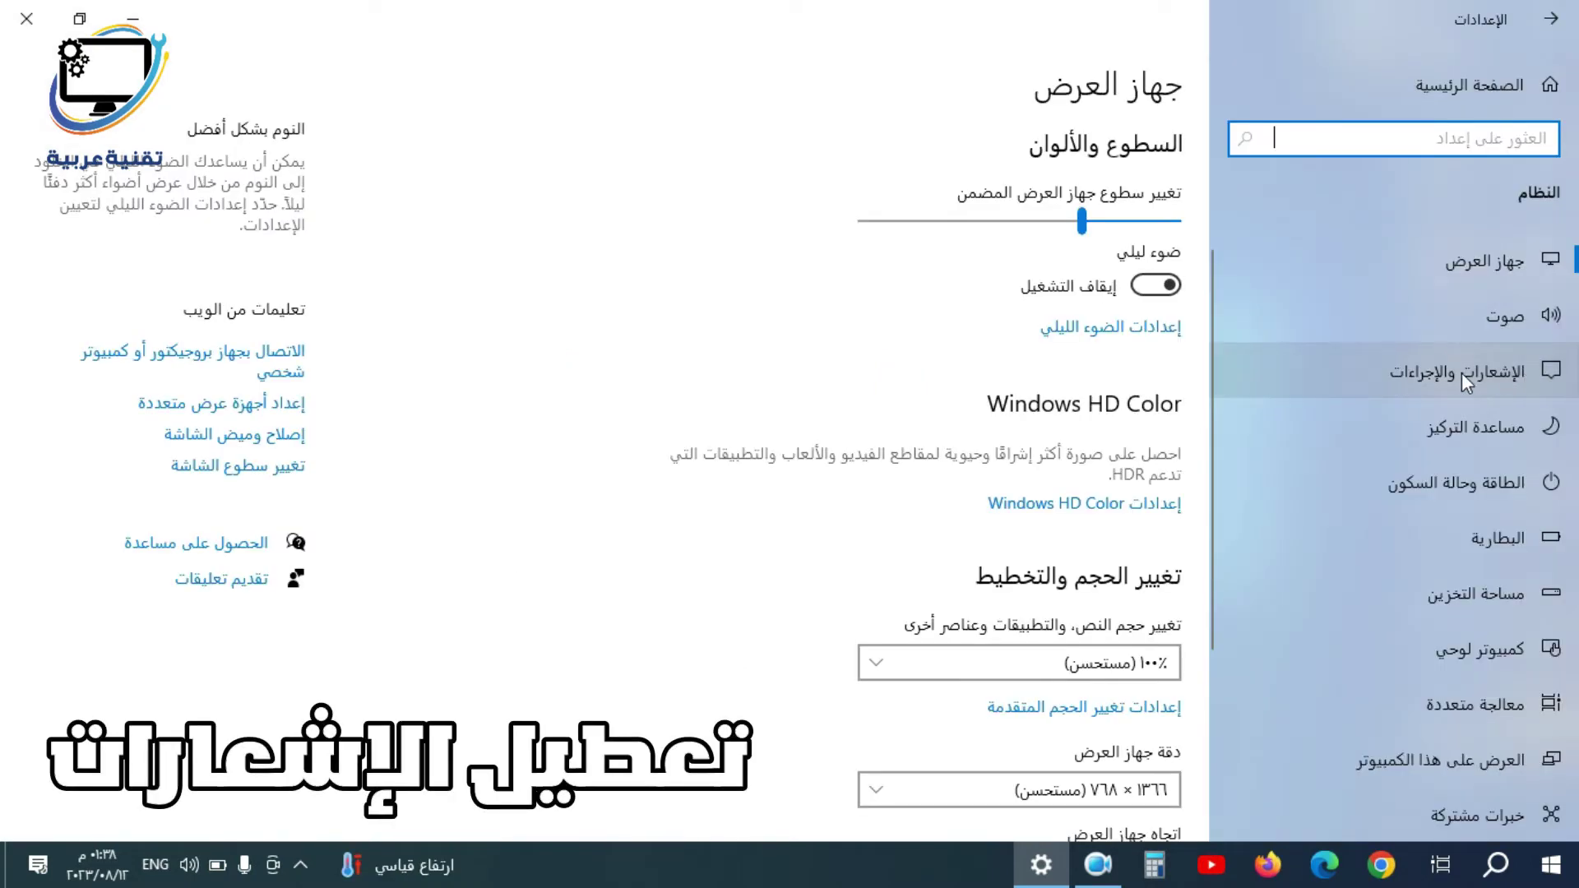
{"action": "left_click", "coordinate": [1377, 372]}
{"action": "left_click", "coordinate": [1173, 424]}
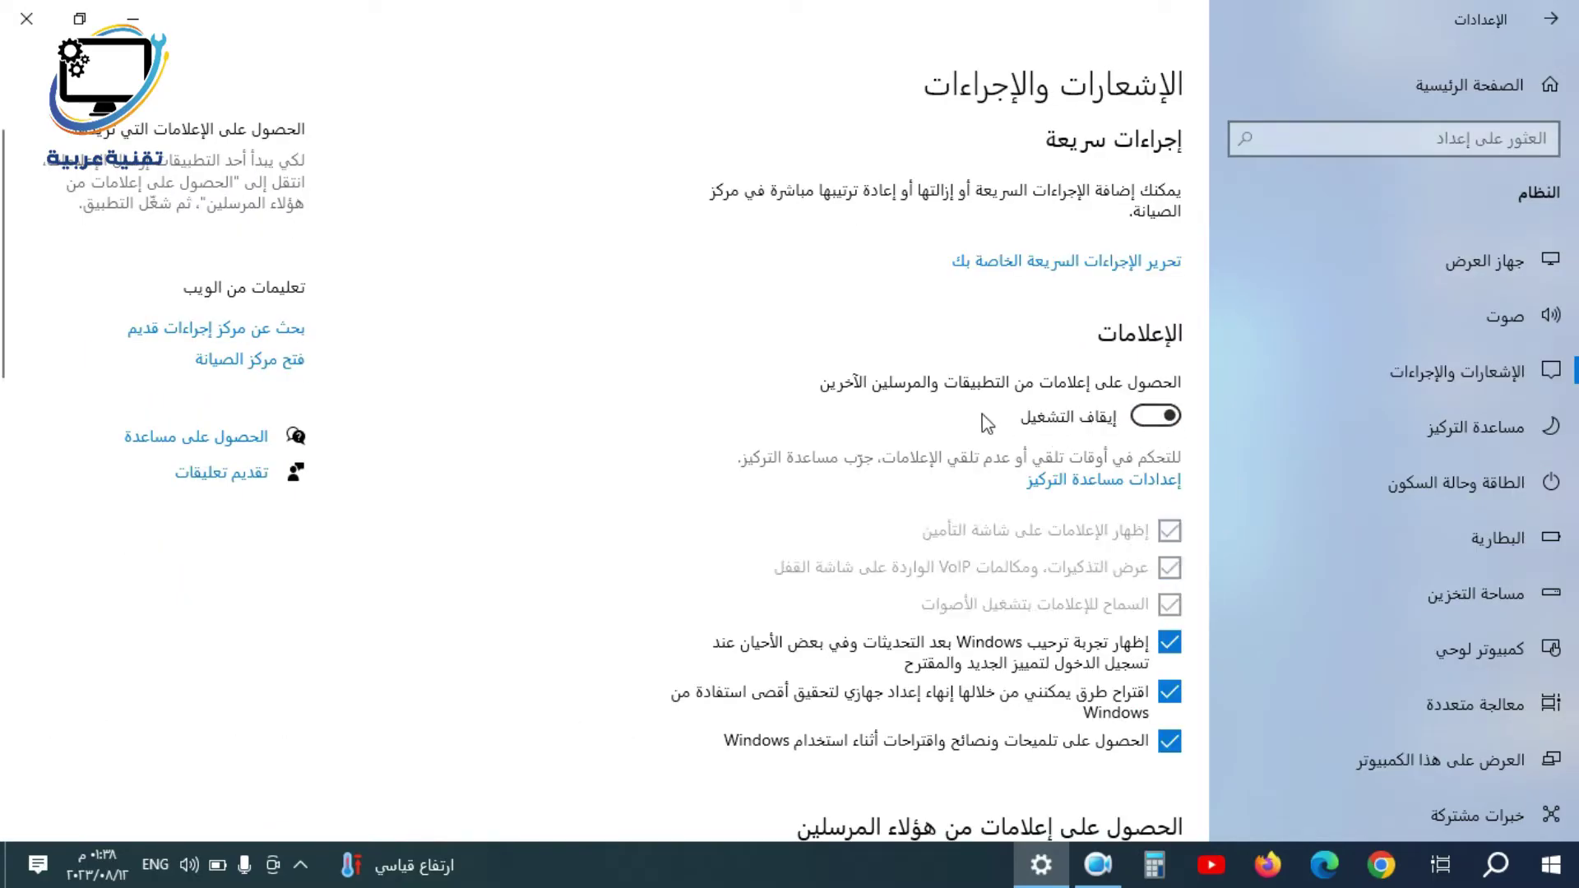
Look through the notification options and the list of individual notification senders.
{"action": "scroll", "coordinate": [982, 412], "scroll_direction": "down", "scroll_amount": 5}
{"action": "scroll", "coordinate": [949, 425], "scroll_direction": "down", "scroll_amount": 10}
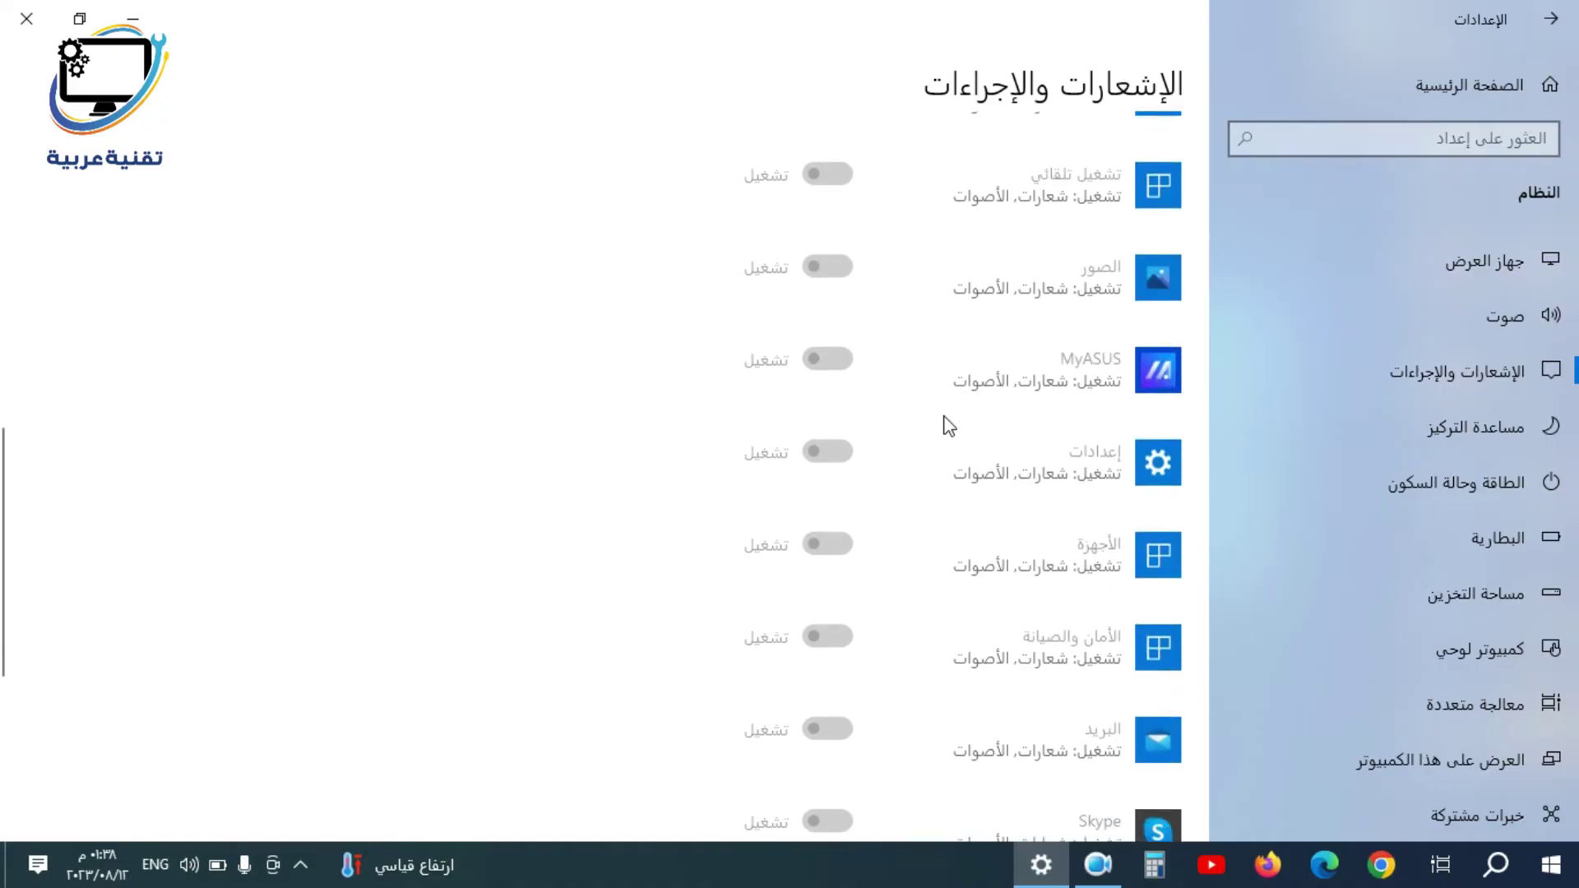
{"action": "scroll", "coordinate": [974, 397], "scroll_direction": "up", "scroll_amount": 3}
{"action": "scroll", "coordinate": [974, 399], "scroll_direction": "down", "scroll_amount": 6}
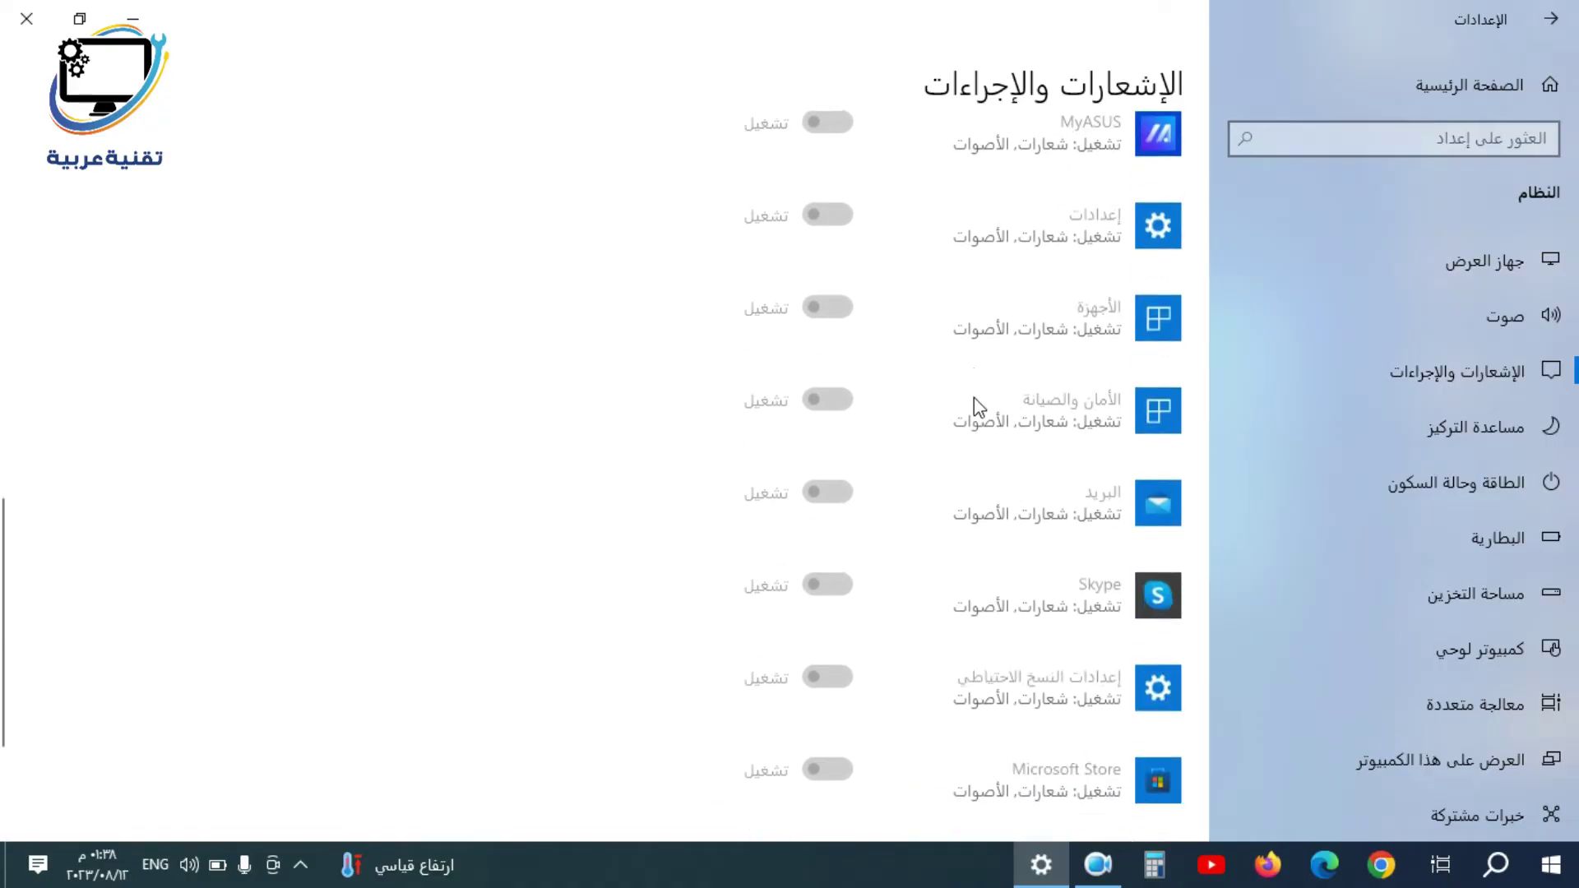
{"action": "scroll", "coordinate": [977, 453], "scroll_direction": "up", "scroll_amount": 15}
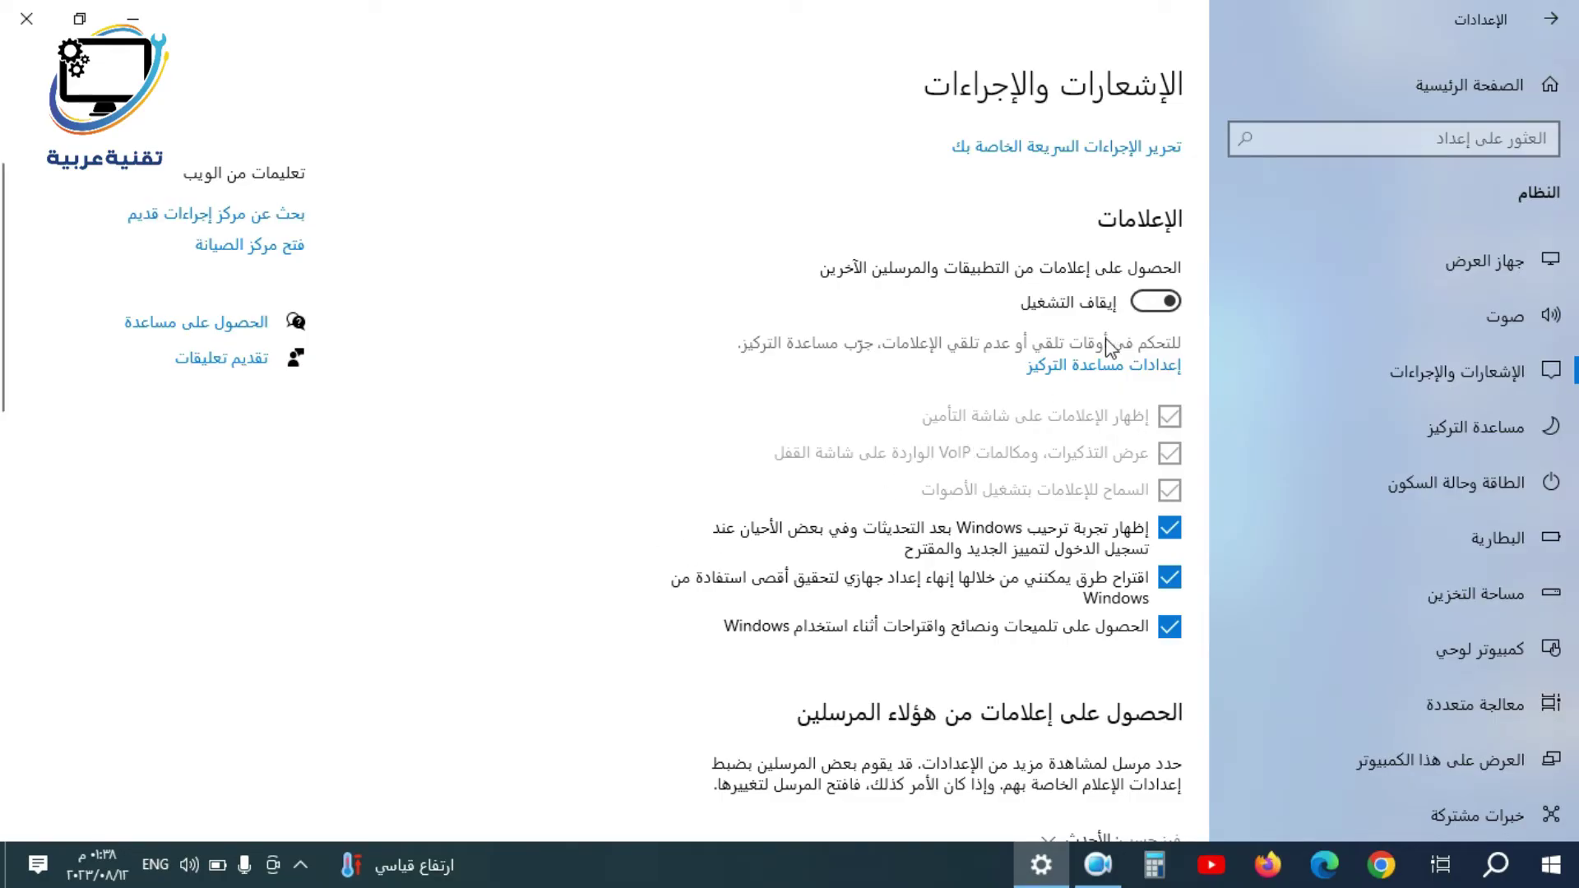
{"action": "scroll", "coordinate": [1070, 370], "scroll_direction": "down", "scroll_amount": 5}
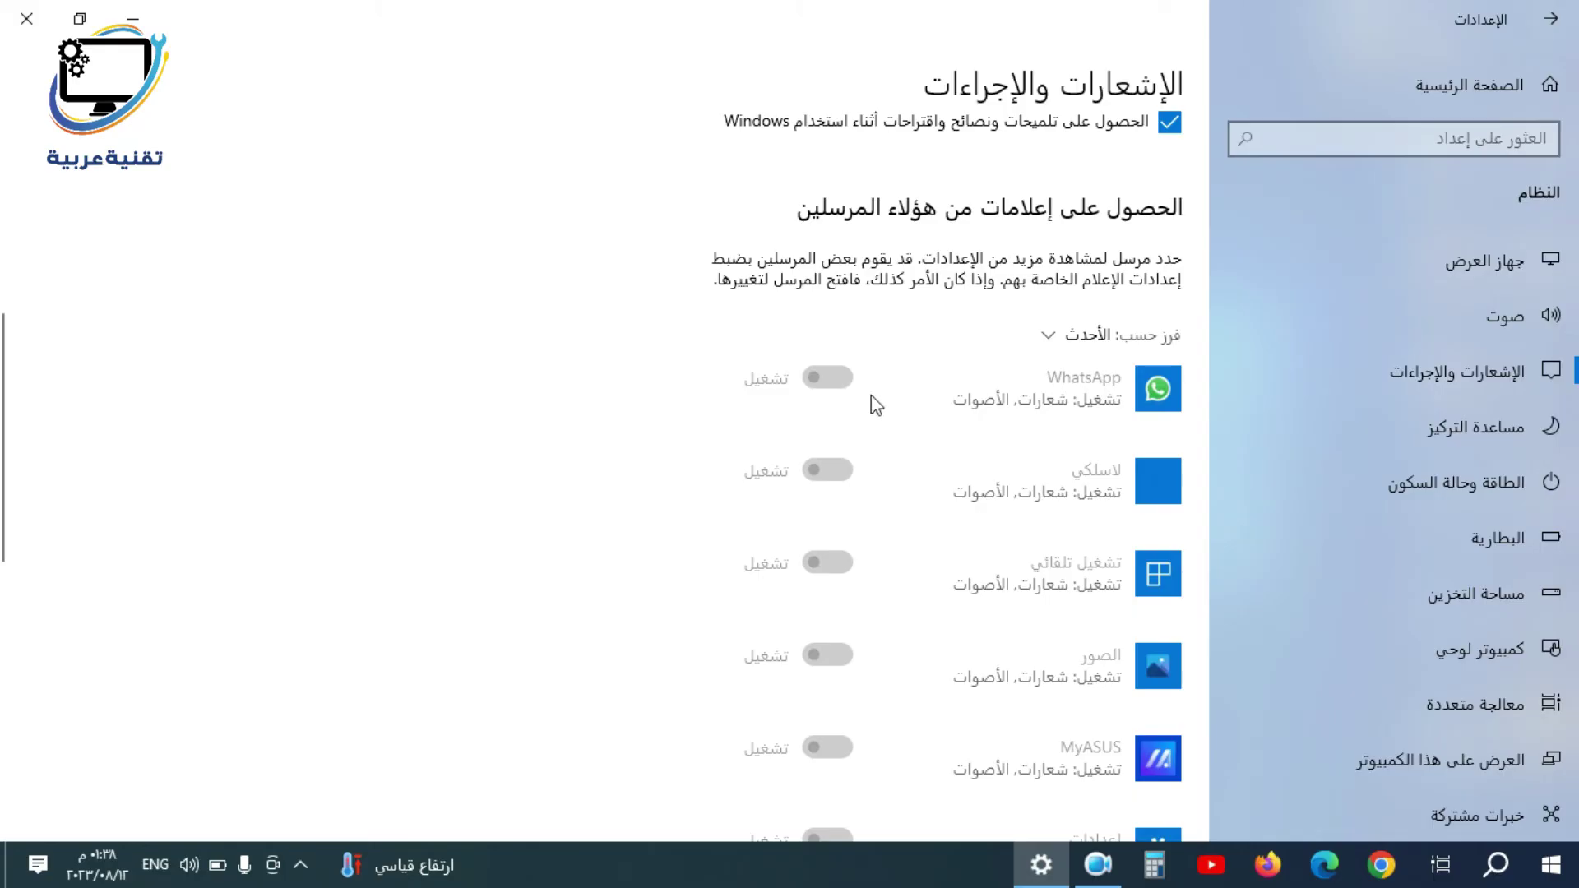
{"action": "scroll", "coordinate": [979, 407], "scroll_direction": "up", "scroll_amount": 6}
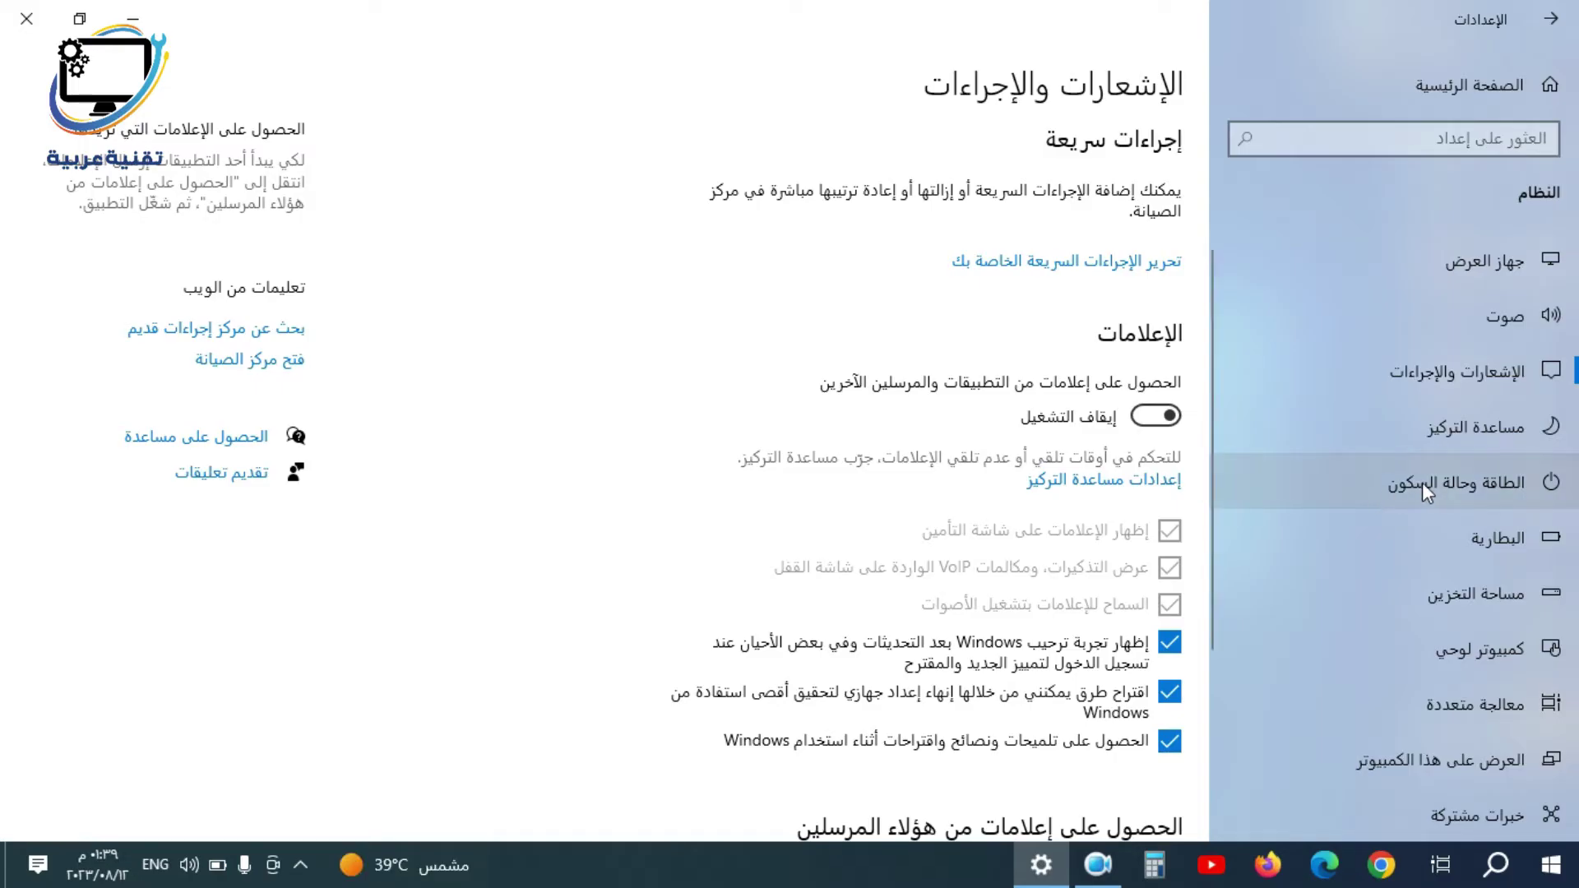
Unlock the unavailable shutdown settings in the power button options, set fast startup to enabled and save the changes.
{"action": "left_click", "coordinate": [1311, 474]}
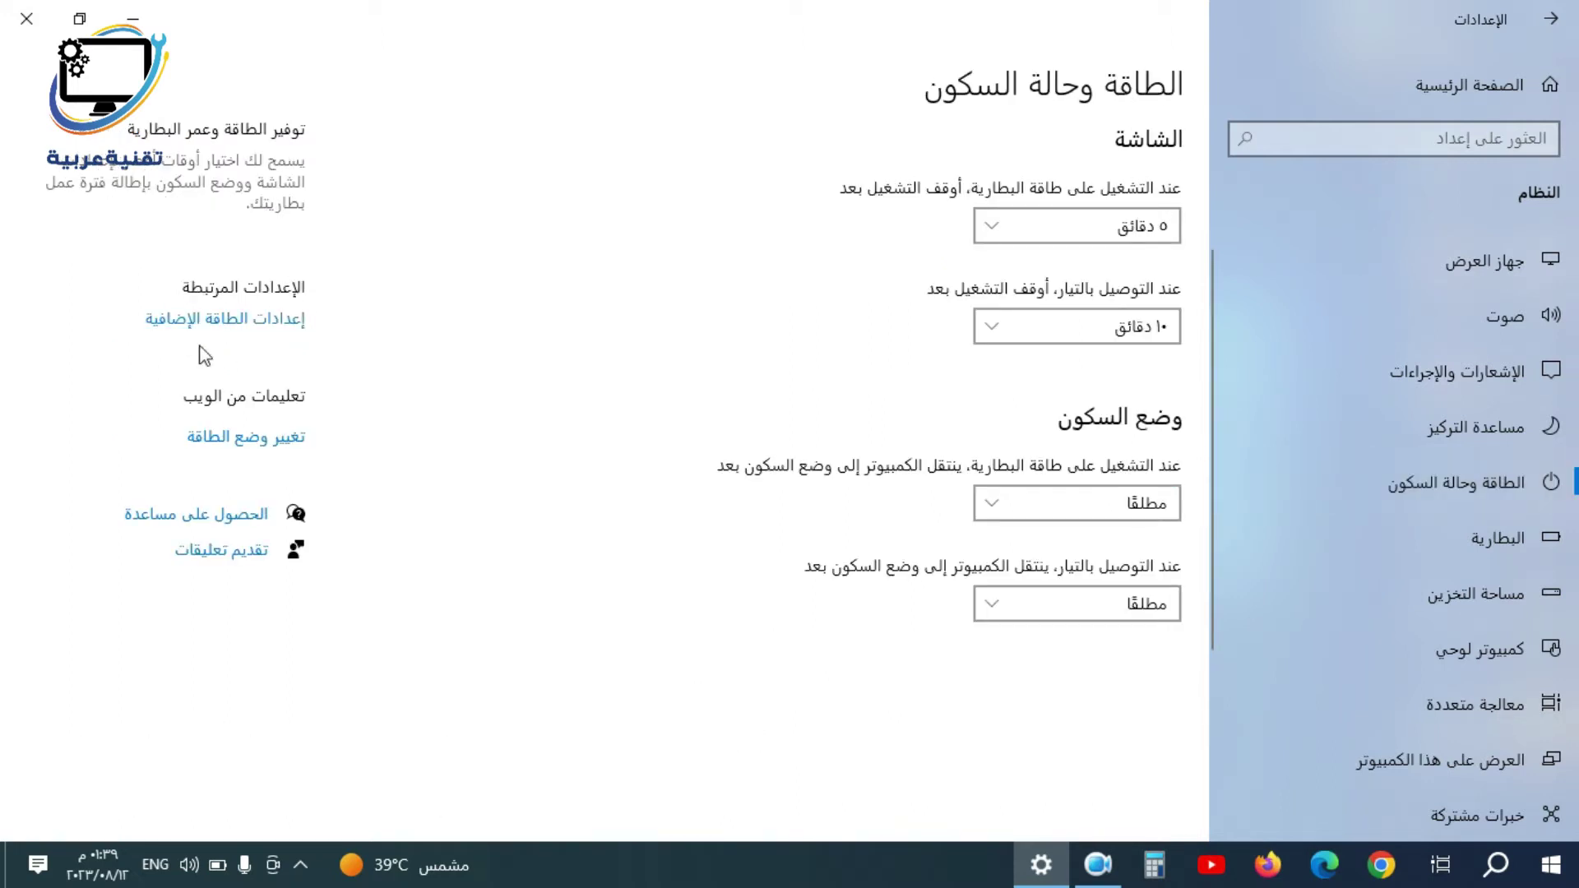
{"action": "left_click", "coordinate": [209, 319]}
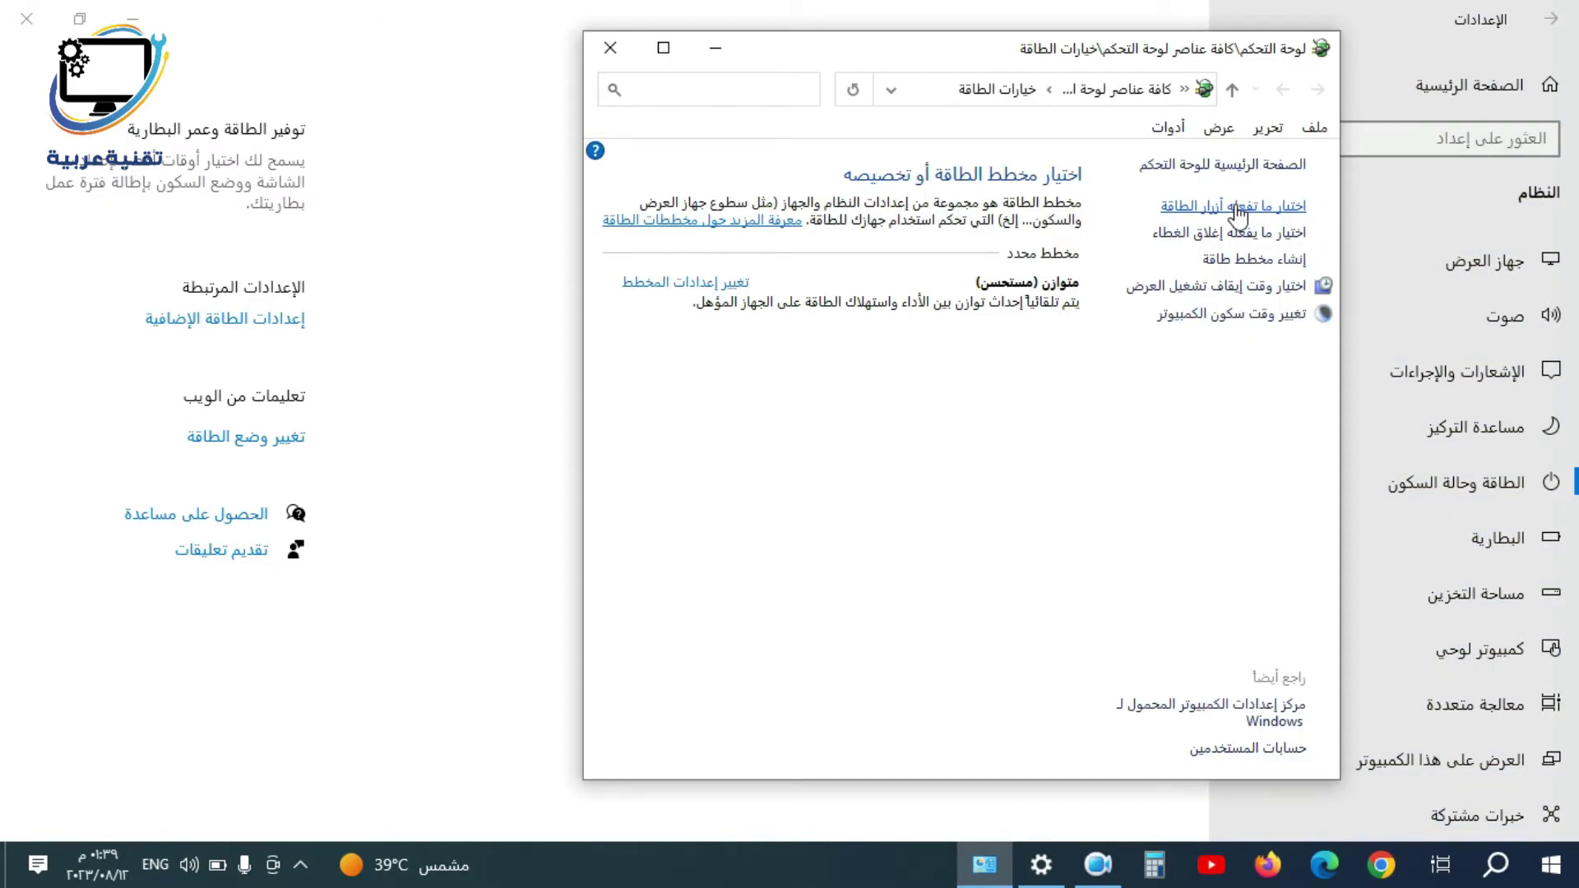
{"action": "left_click", "coordinate": [1206, 214]}
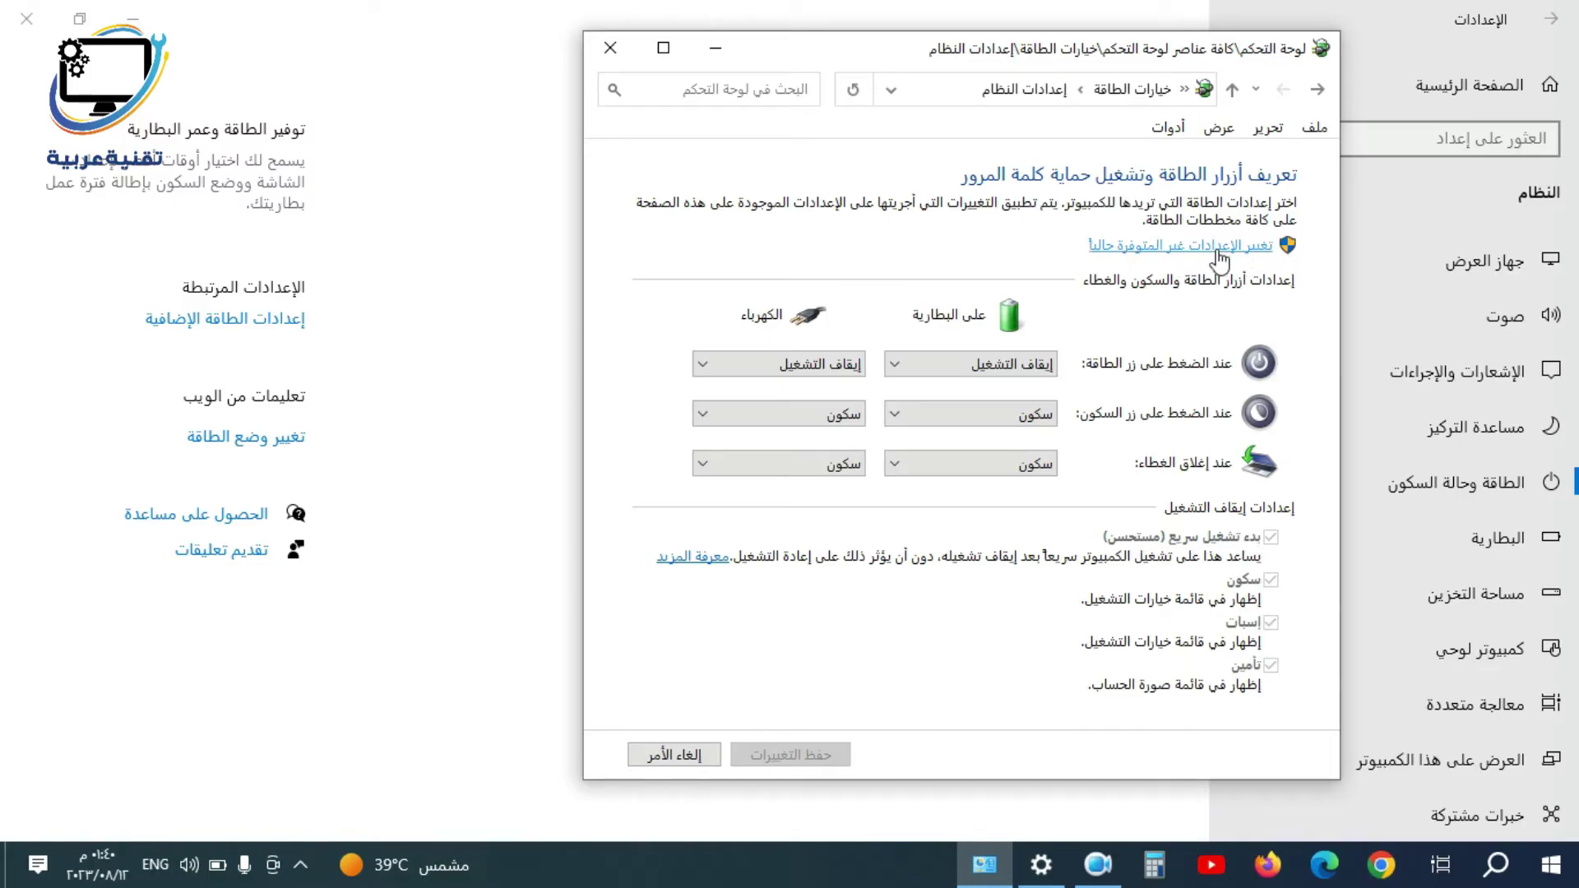
{"action": "left_click", "coordinate": [1160, 246]}
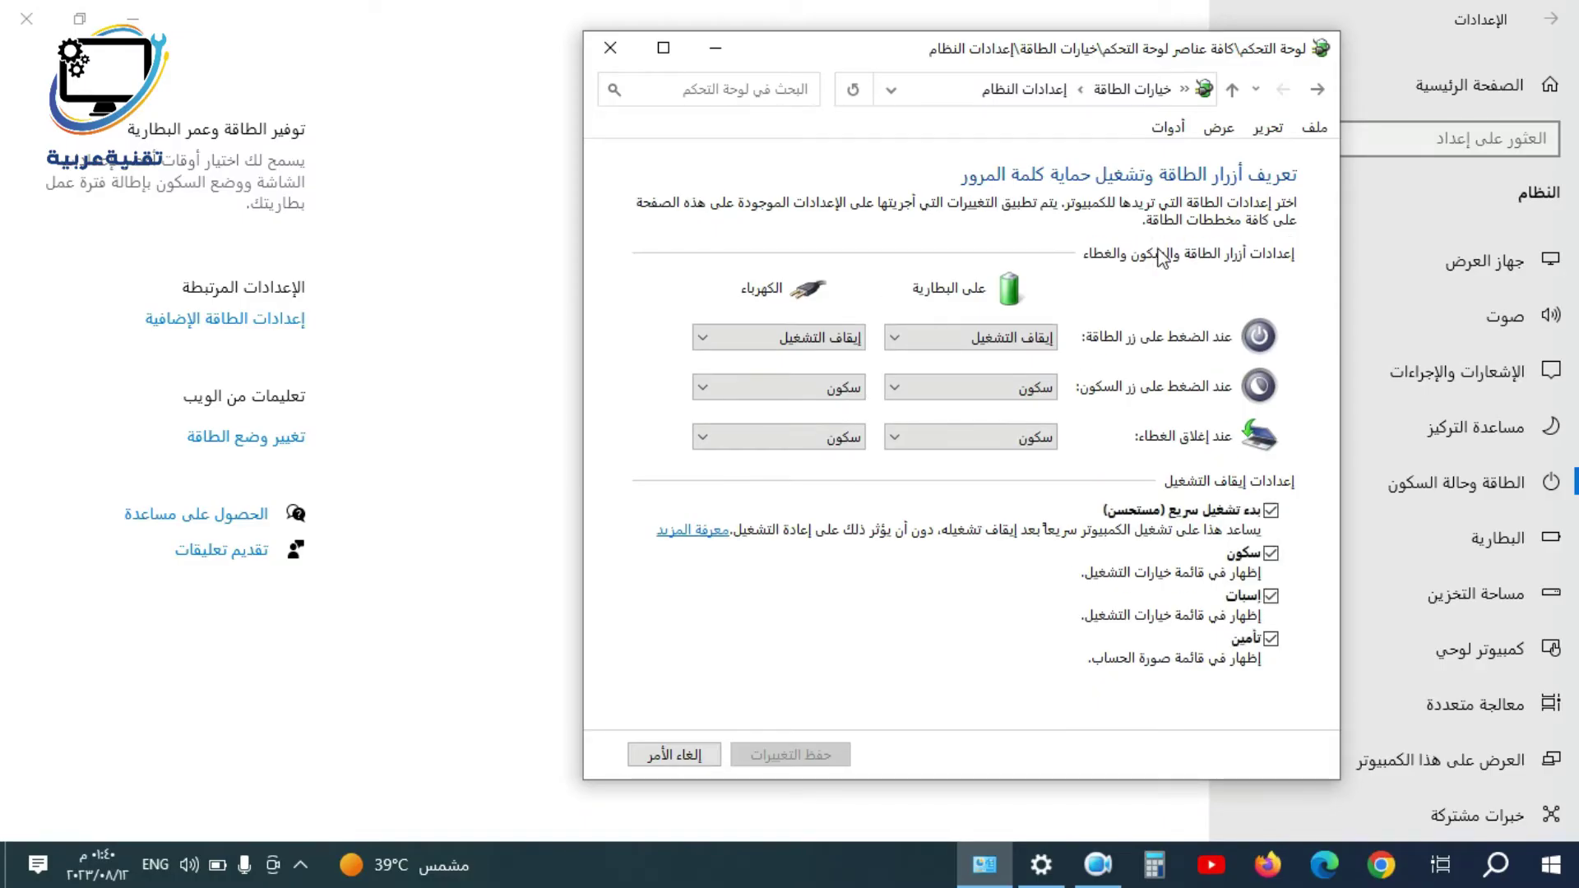
{"action": "left_click", "coordinate": [1272, 512]}
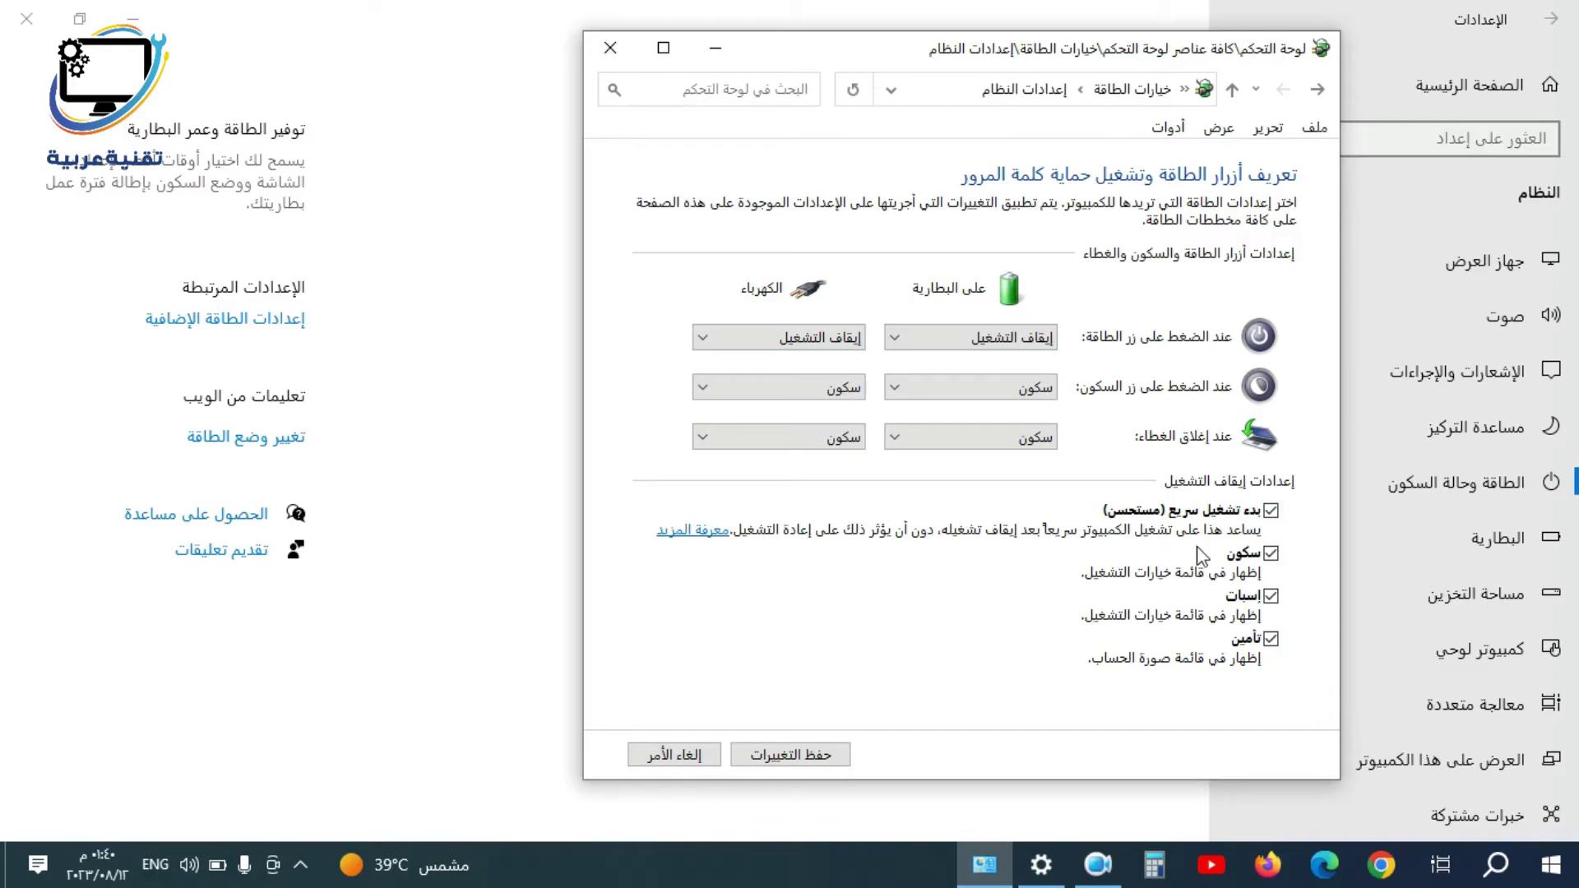
{"action": "left_click", "coordinate": [817, 755]}
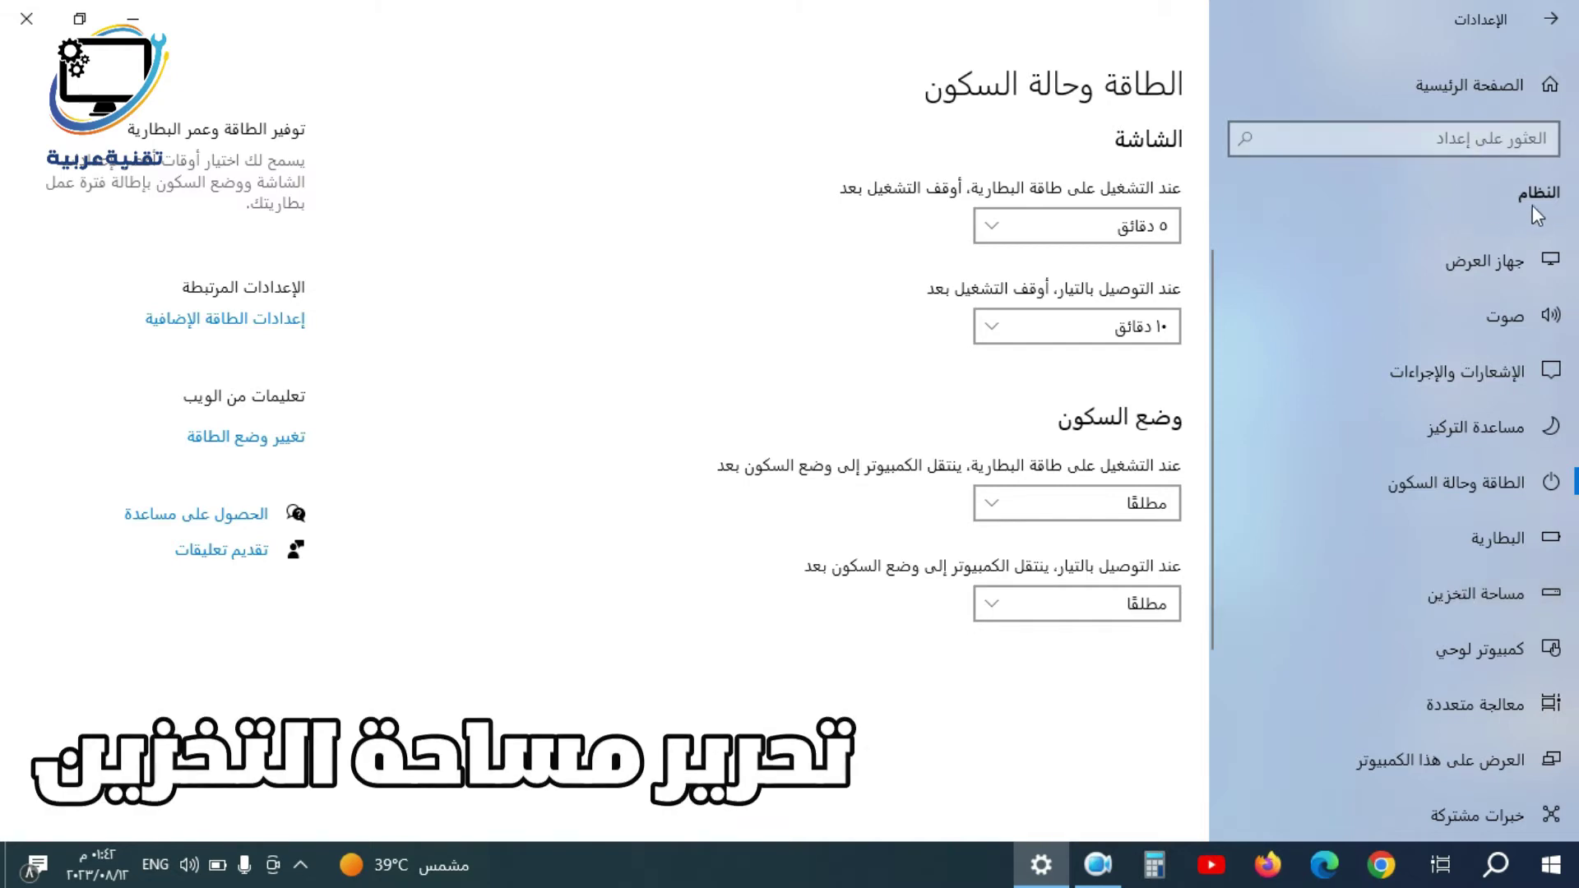
Turn on Storage Sense in the system's storage settings.
{"action": "left_click", "coordinate": [1441, 587]}
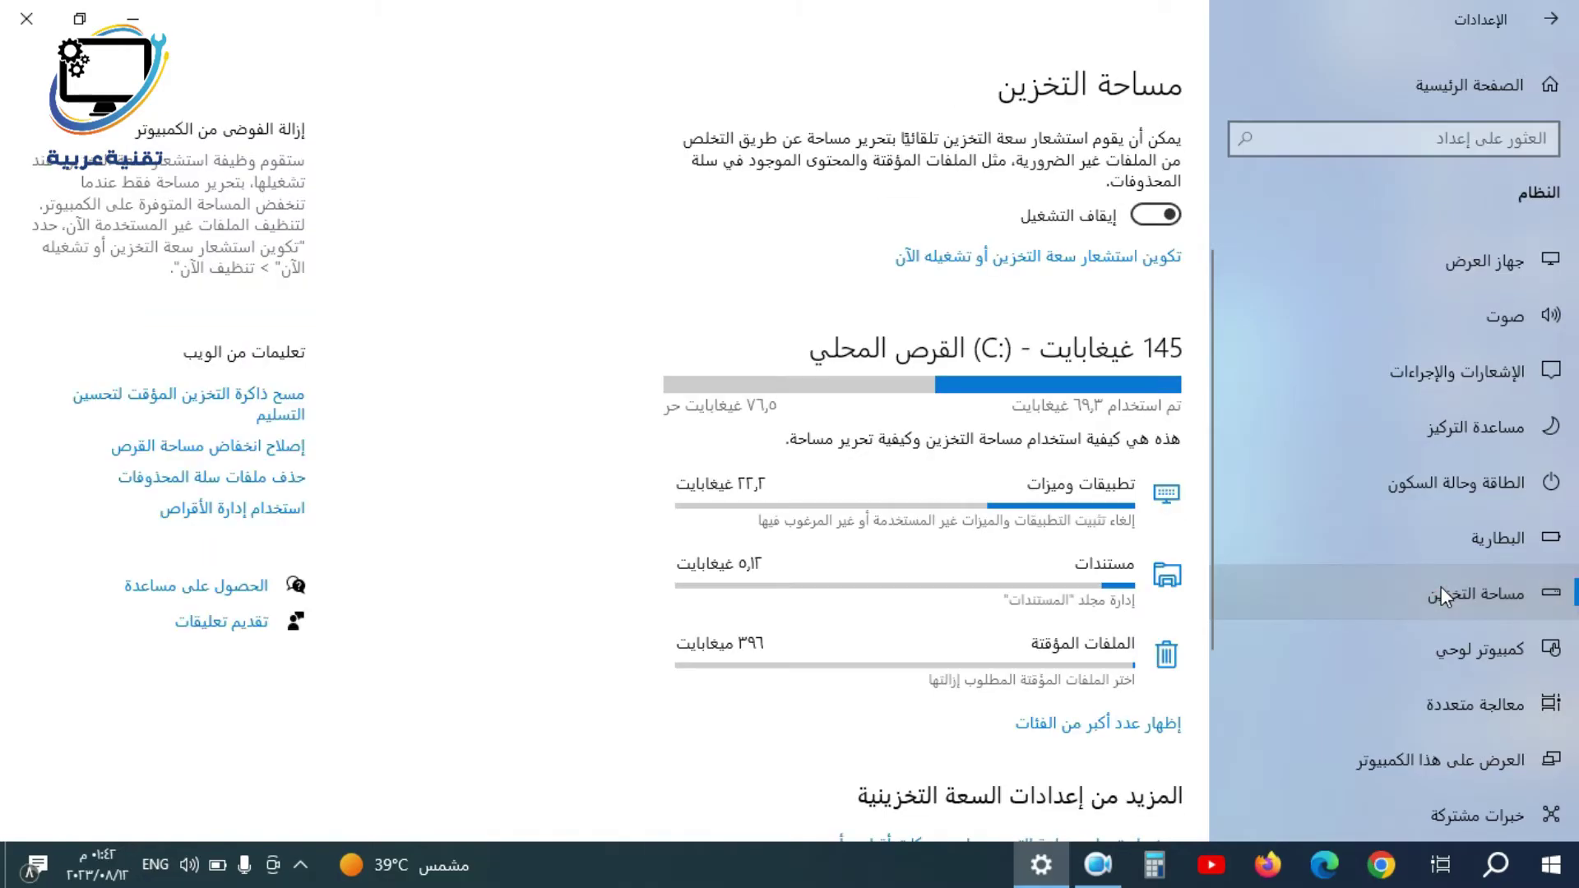
{"action": "left_click", "coordinate": [1158, 215]}
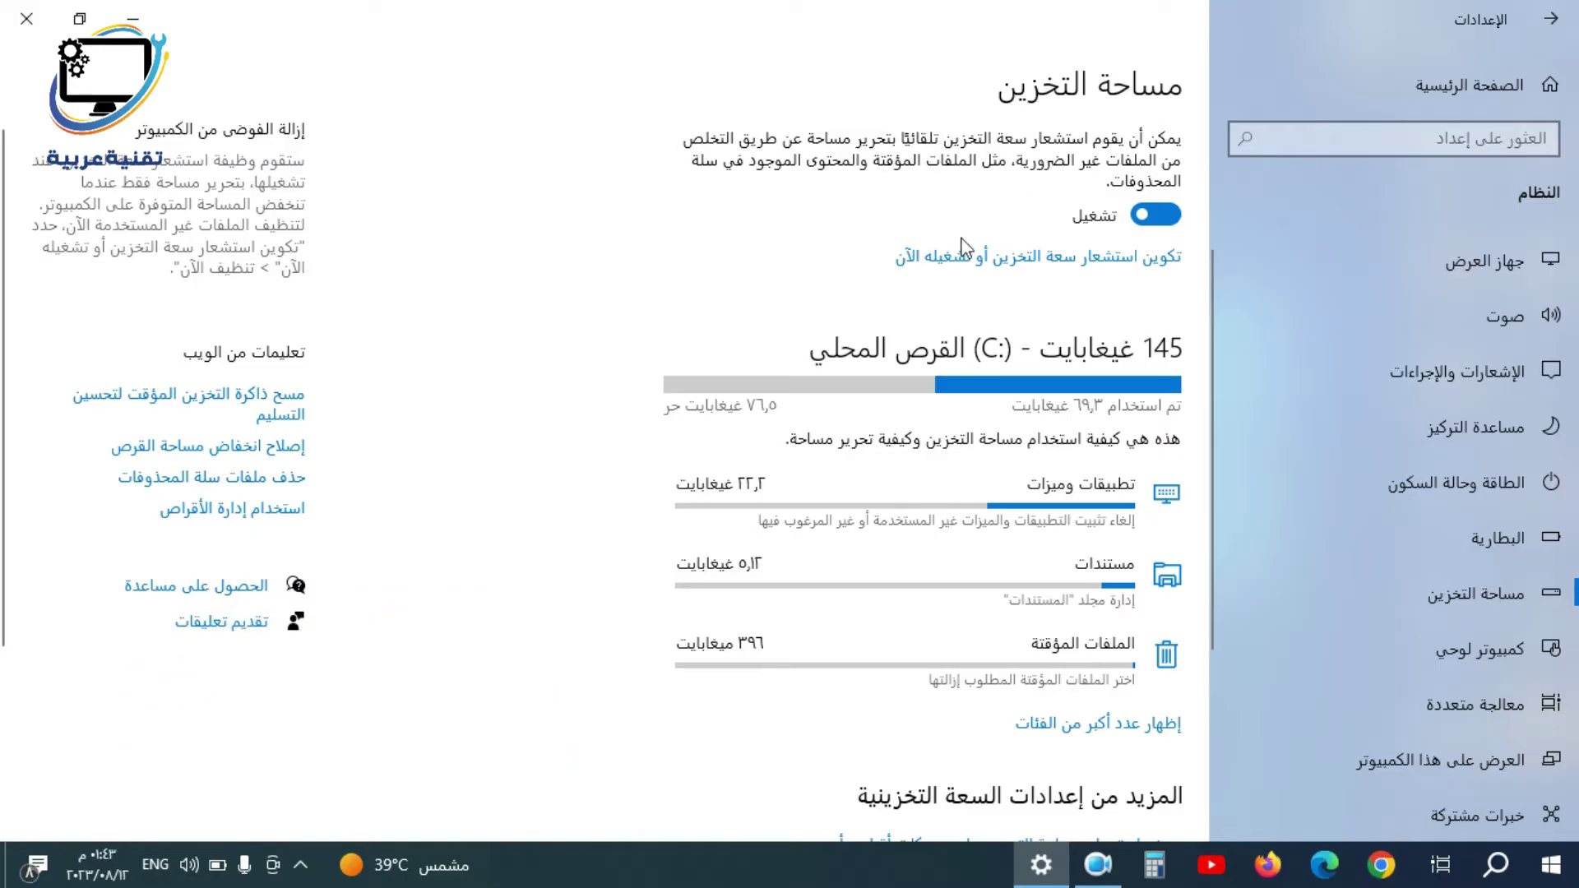
Configure system protection for drive C: as turned off and confirm the system properties.
{"action": "scroll", "coordinate": [1227, 431], "scroll_direction": "down", "scroll_amount": 3}
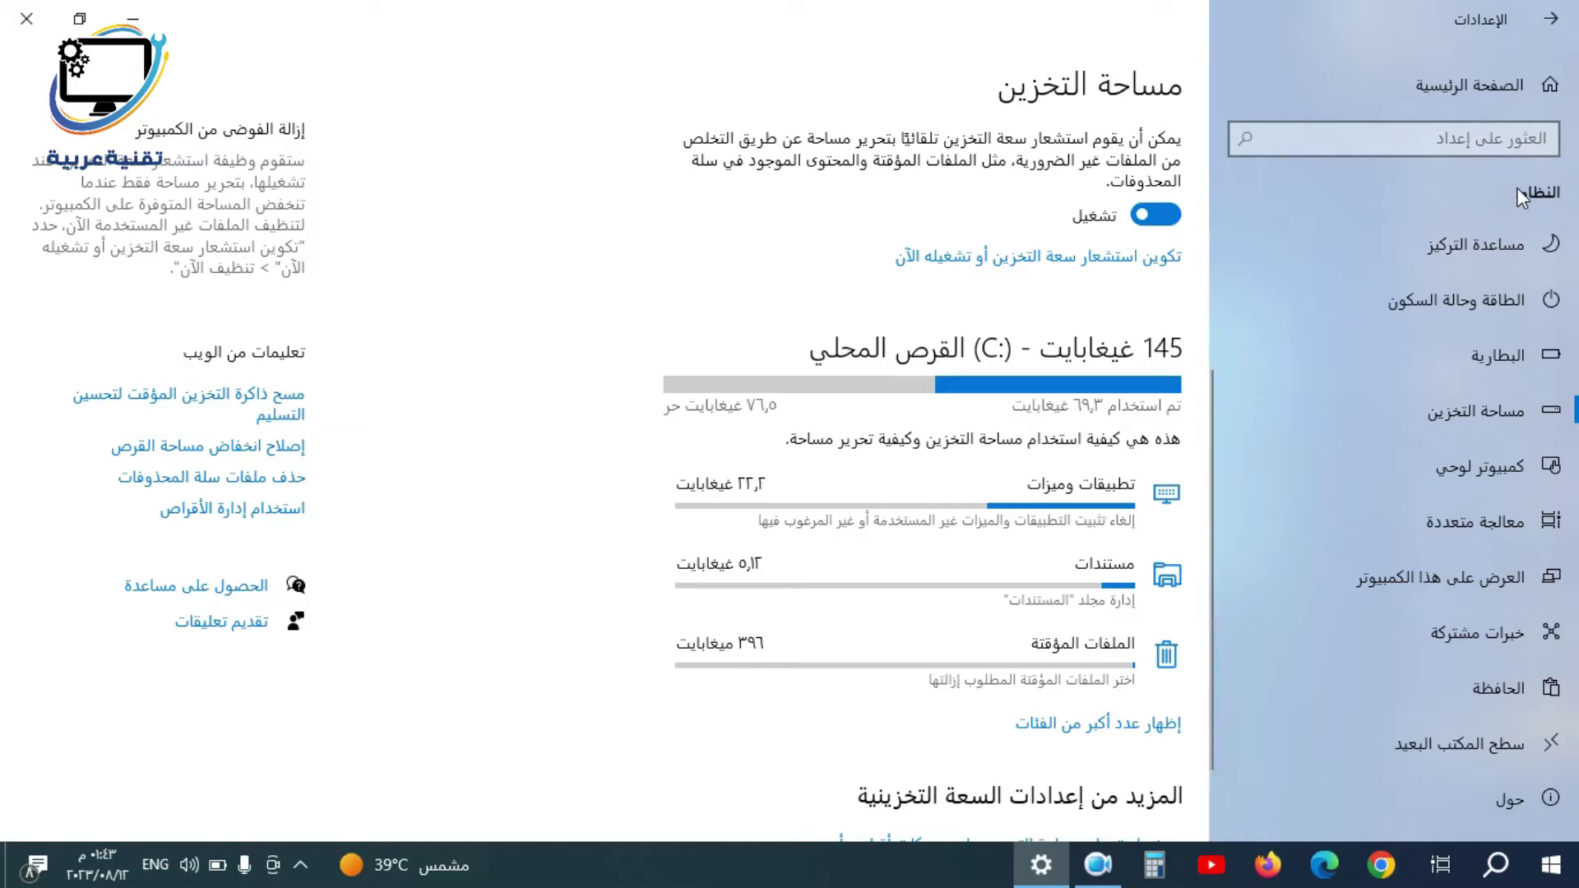
{"action": "scroll", "coordinate": [1402, 714], "scroll_direction": "down", "scroll_amount": 1}
{"action": "left_click", "coordinate": [1479, 727]}
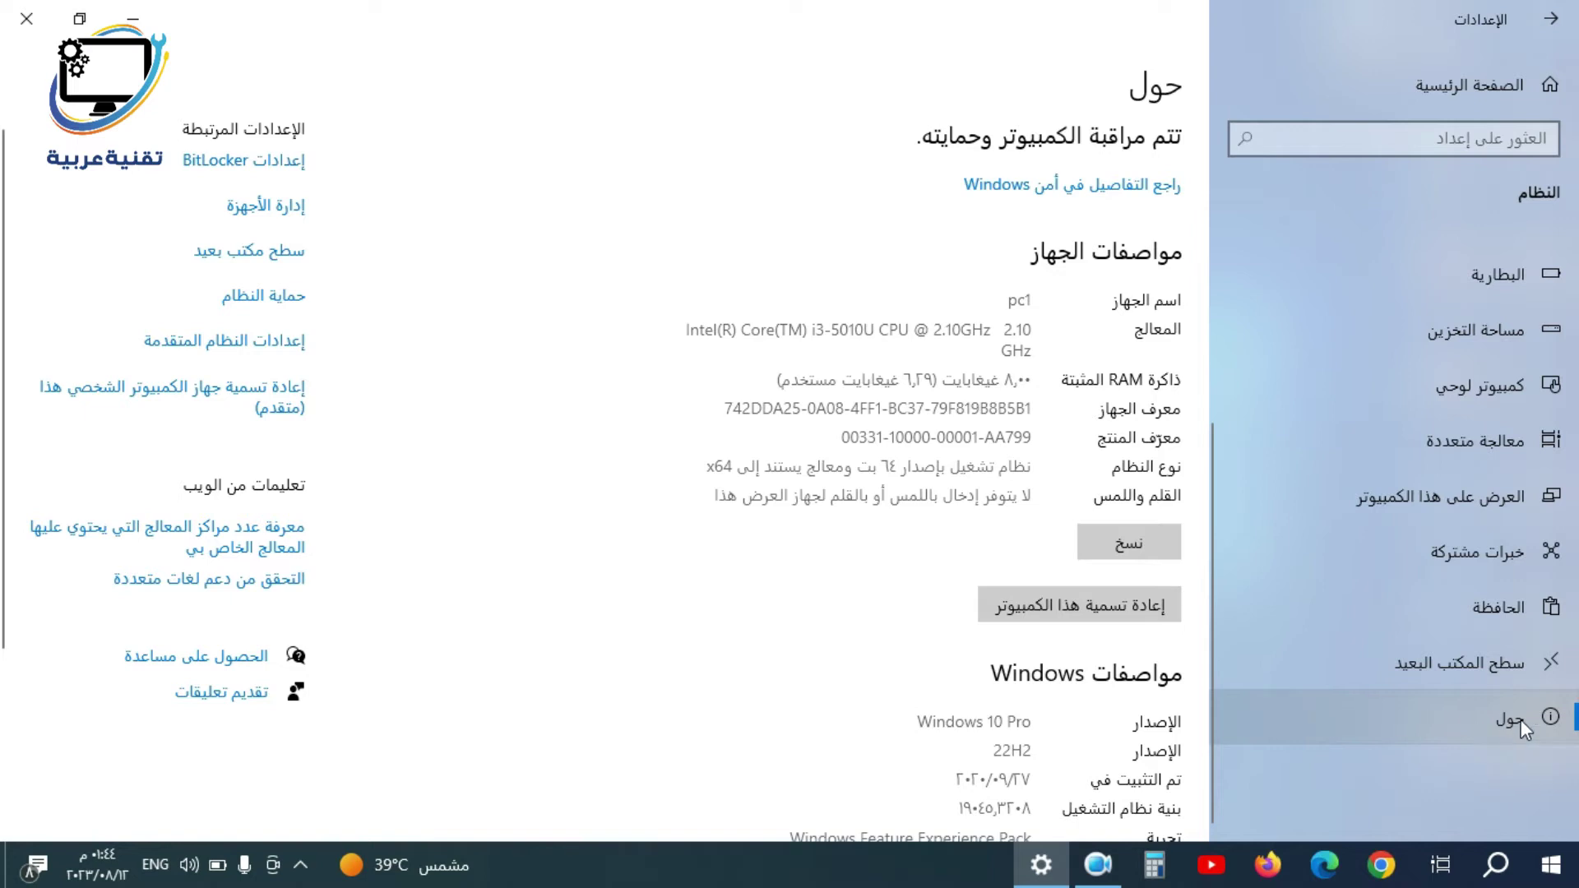
{"action": "left_click", "coordinate": [256, 311]}
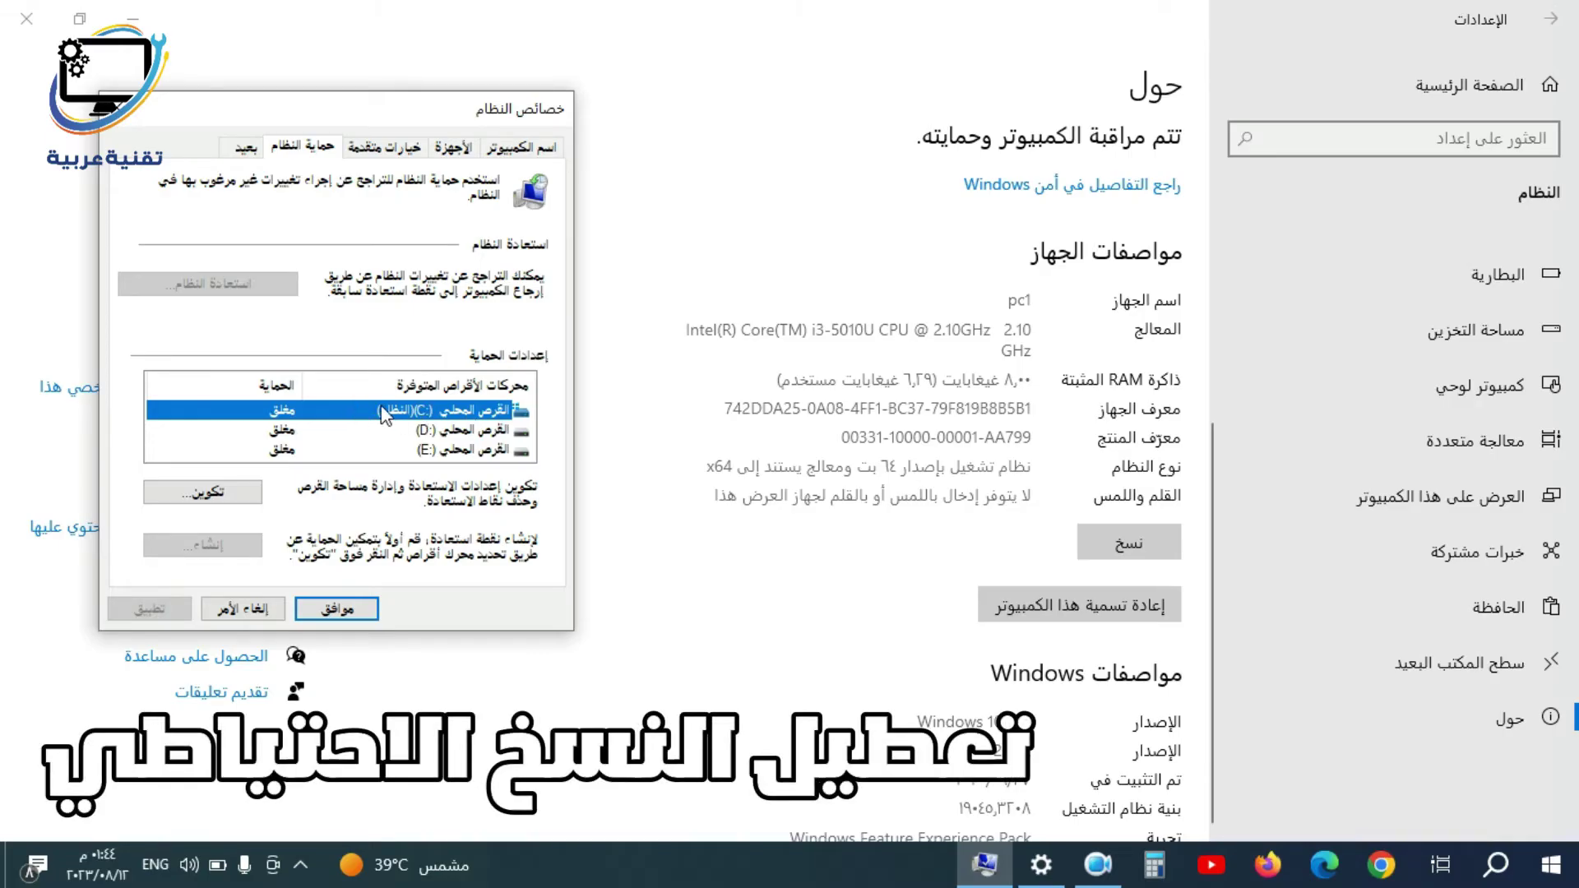
{"action": "left_click", "coordinate": [193, 501]}
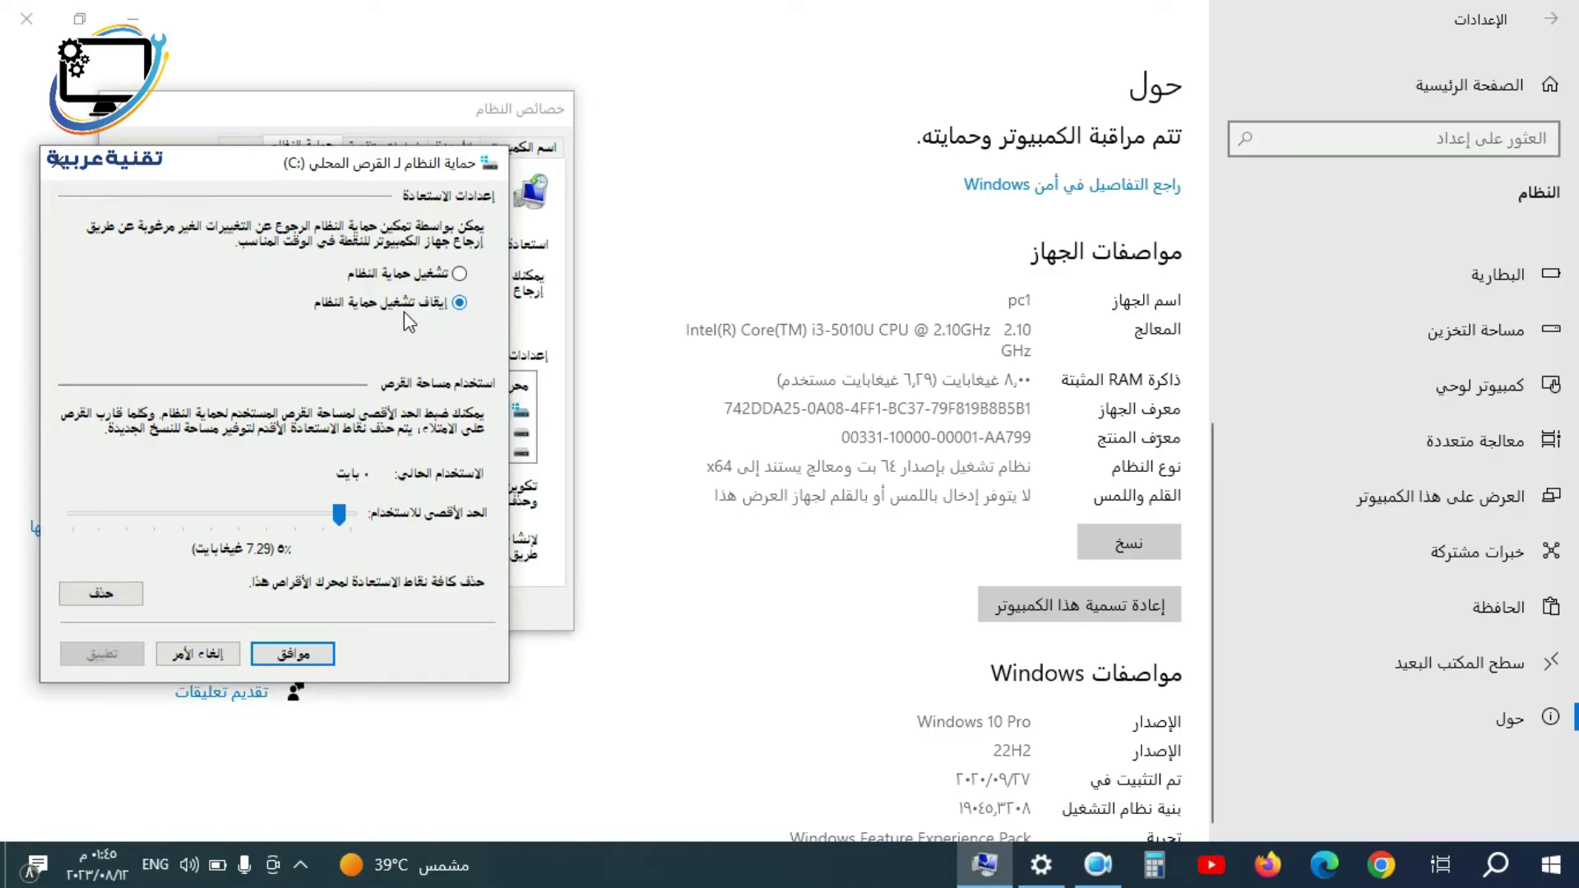
{"action": "left_click", "coordinate": [271, 651]}
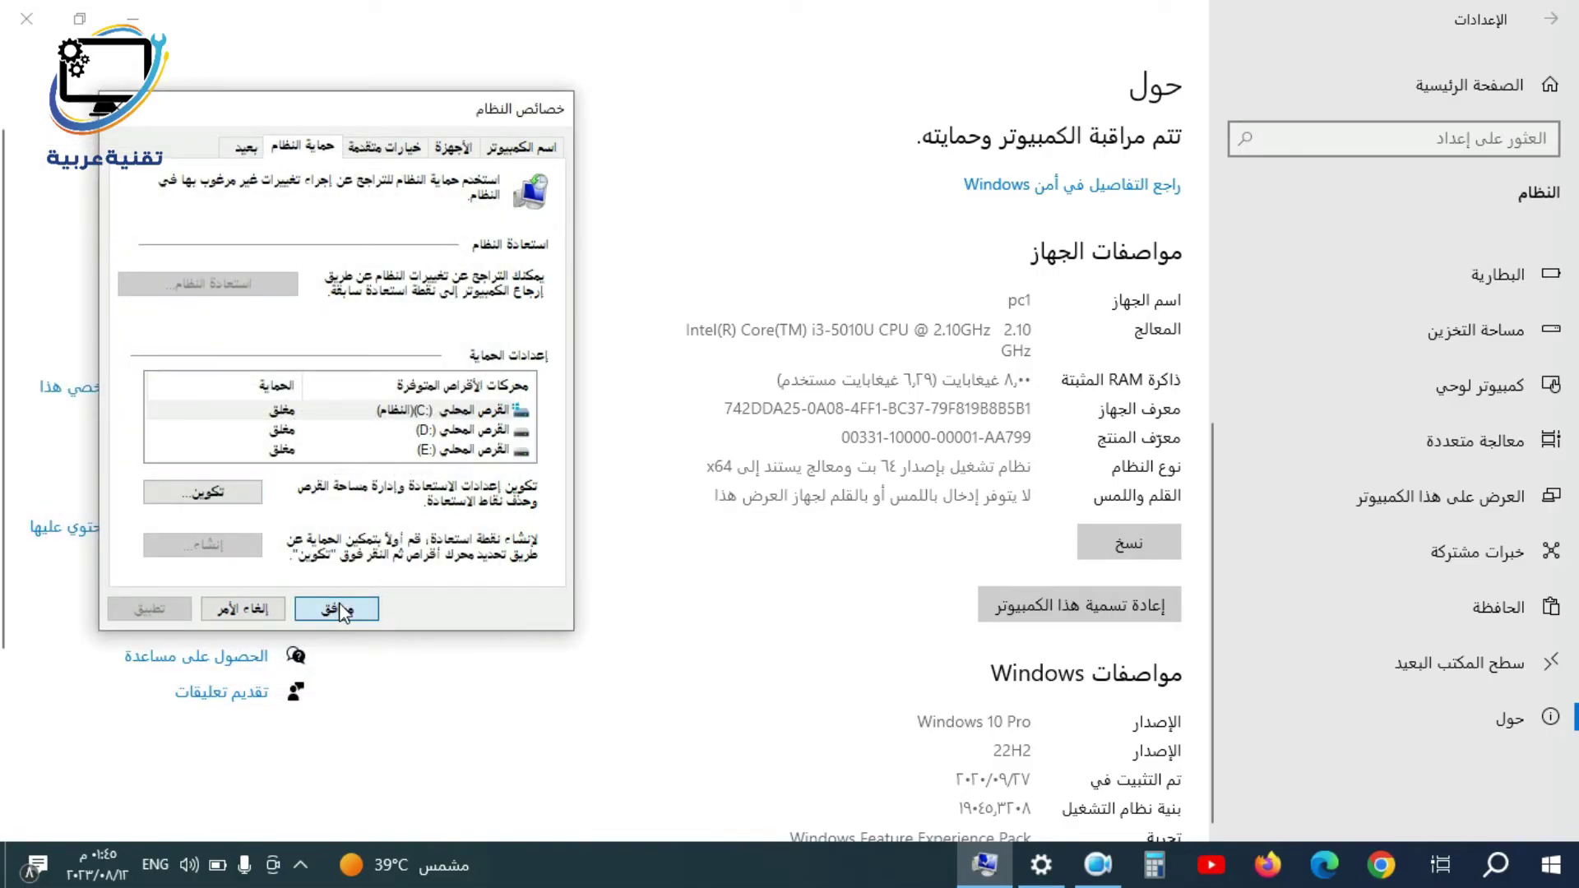
{"action": "left_click", "coordinate": [339, 609]}
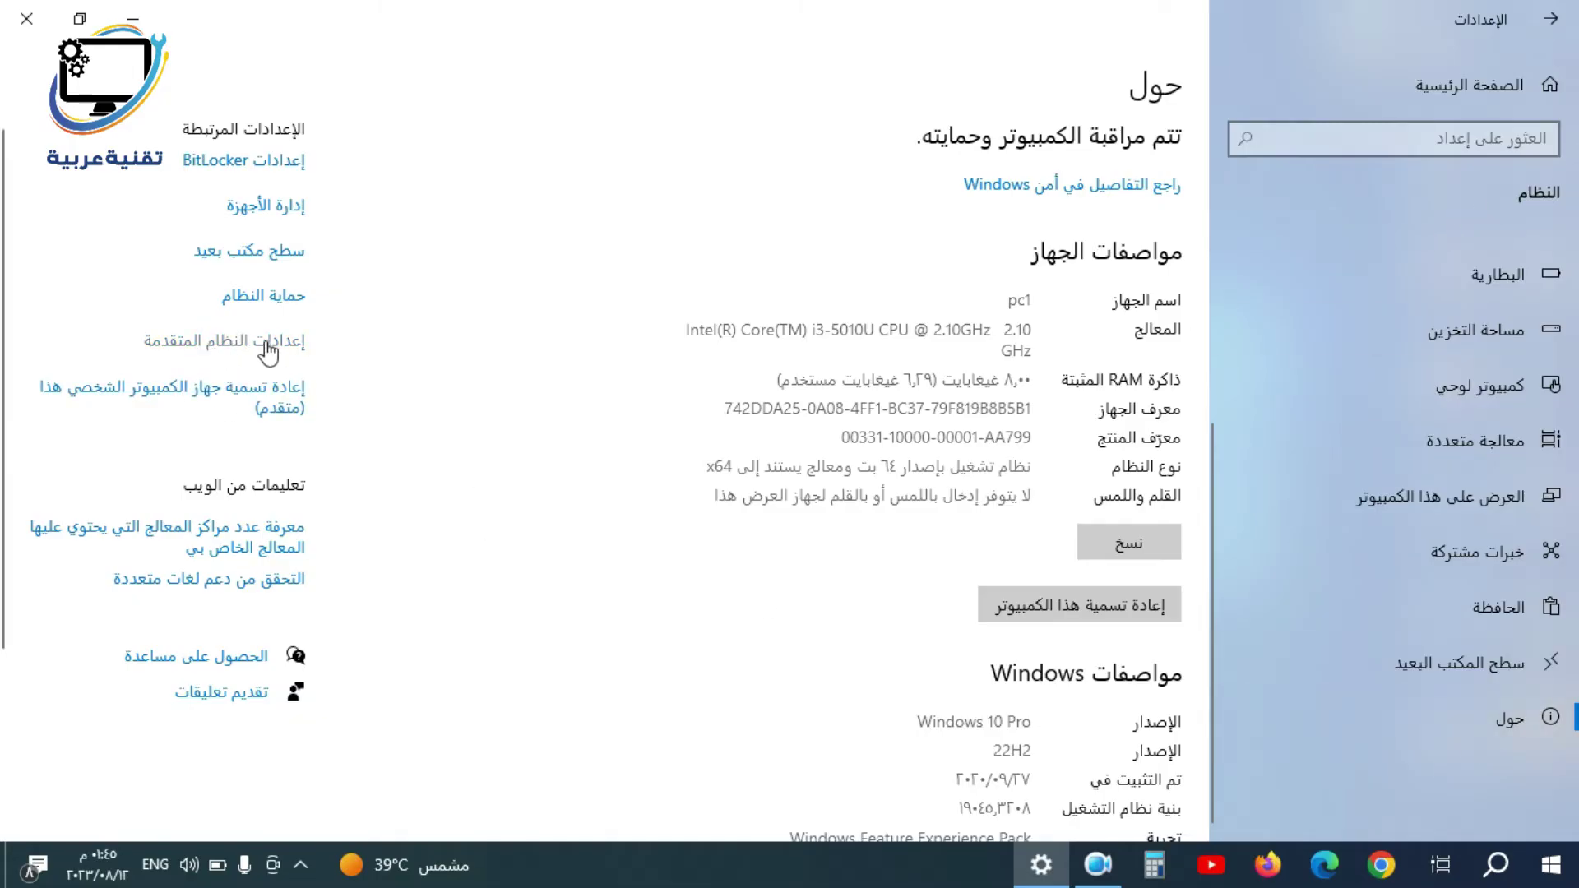
Adjust the Windows visual effects for best performance, enable only smooth edges of screen fonts, and apply the settings.
{"action": "left_click", "coordinate": [221, 340]}
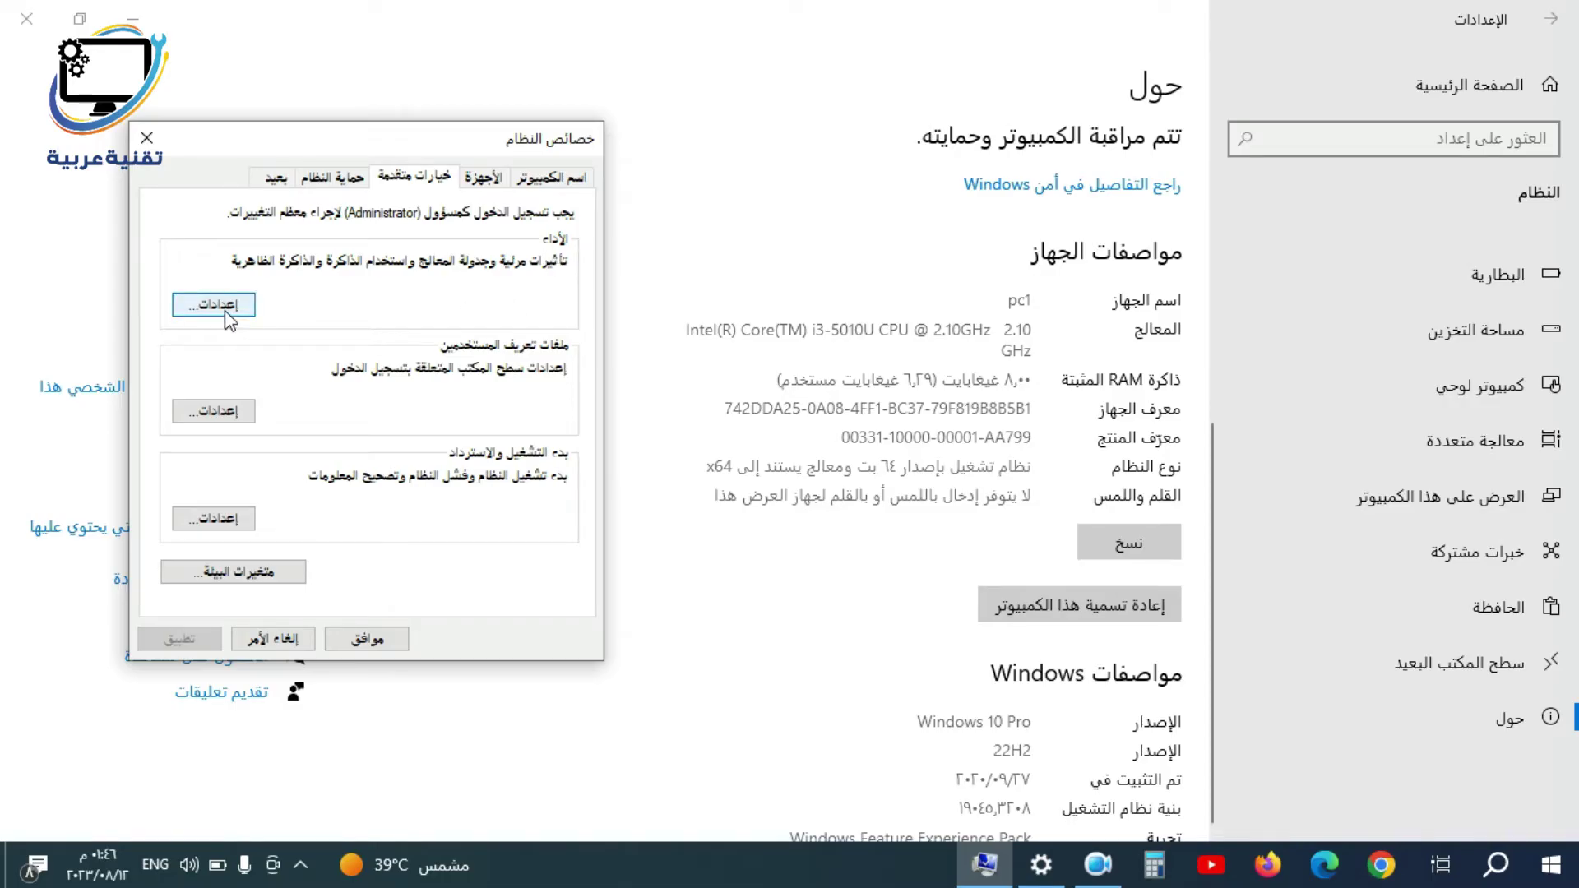
{"action": "left_click", "coordinate": [227, 313]}
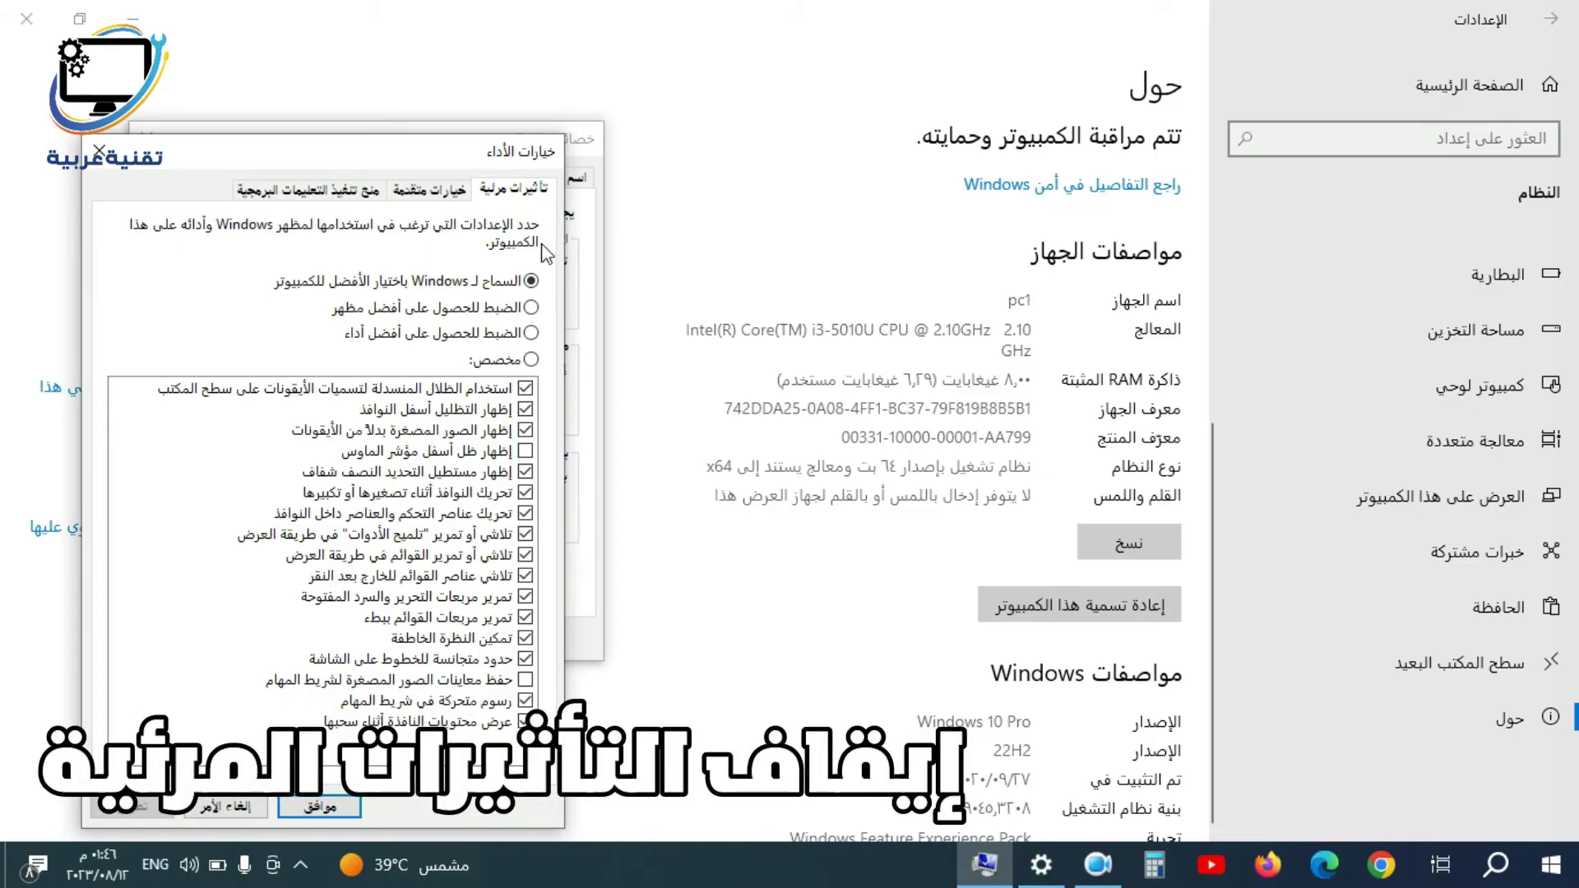
{"action": "left_click", "coordinate": [434, 342]}
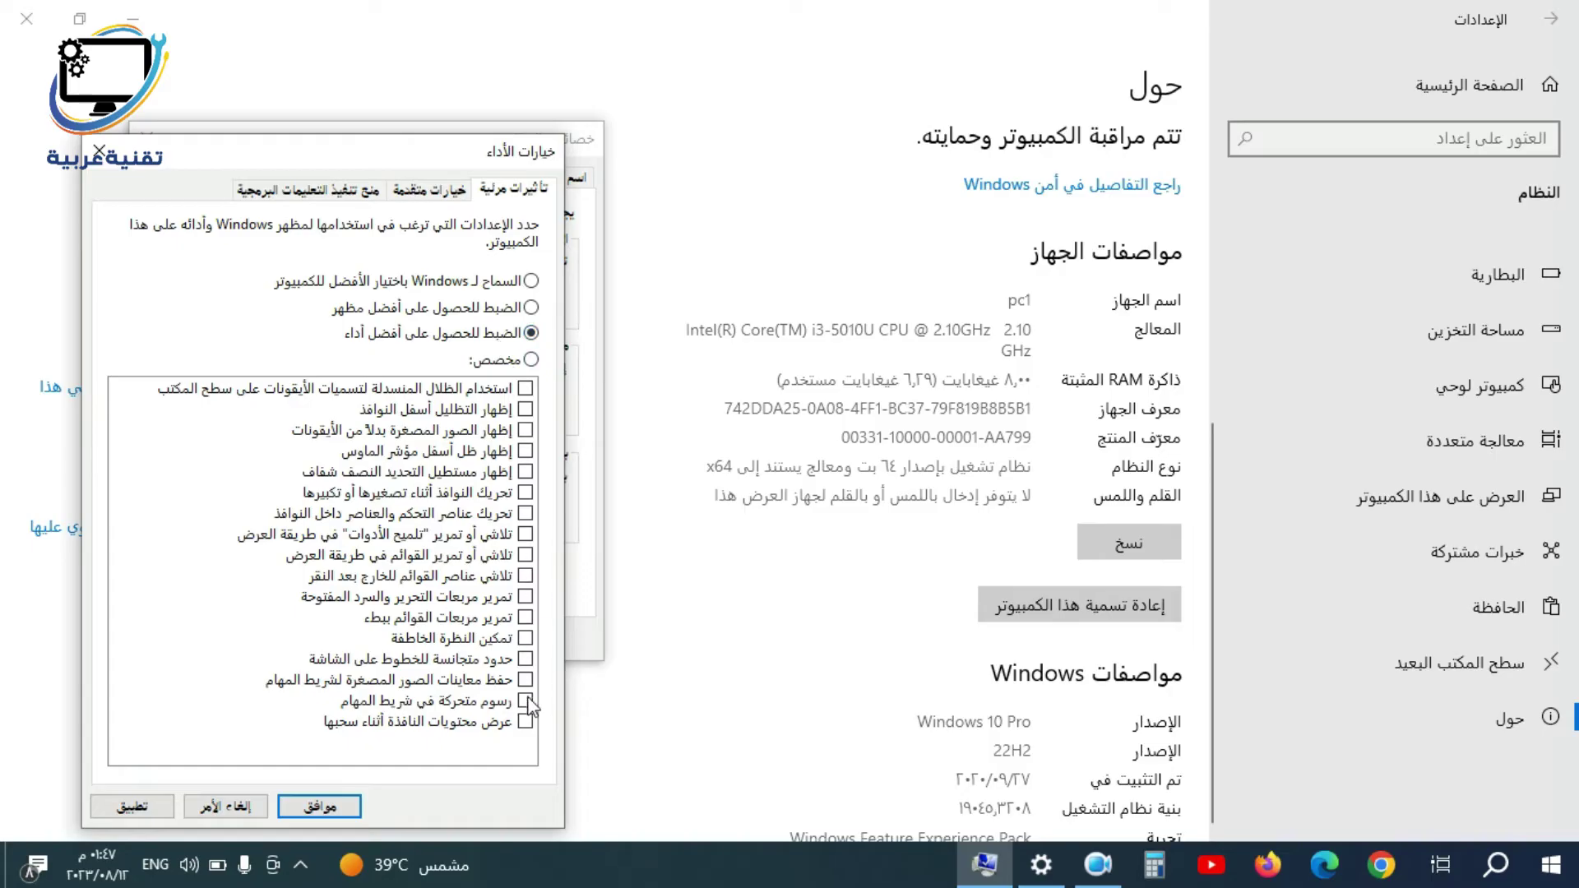
{"action": "left_click", "coordinate": [483, 662]}
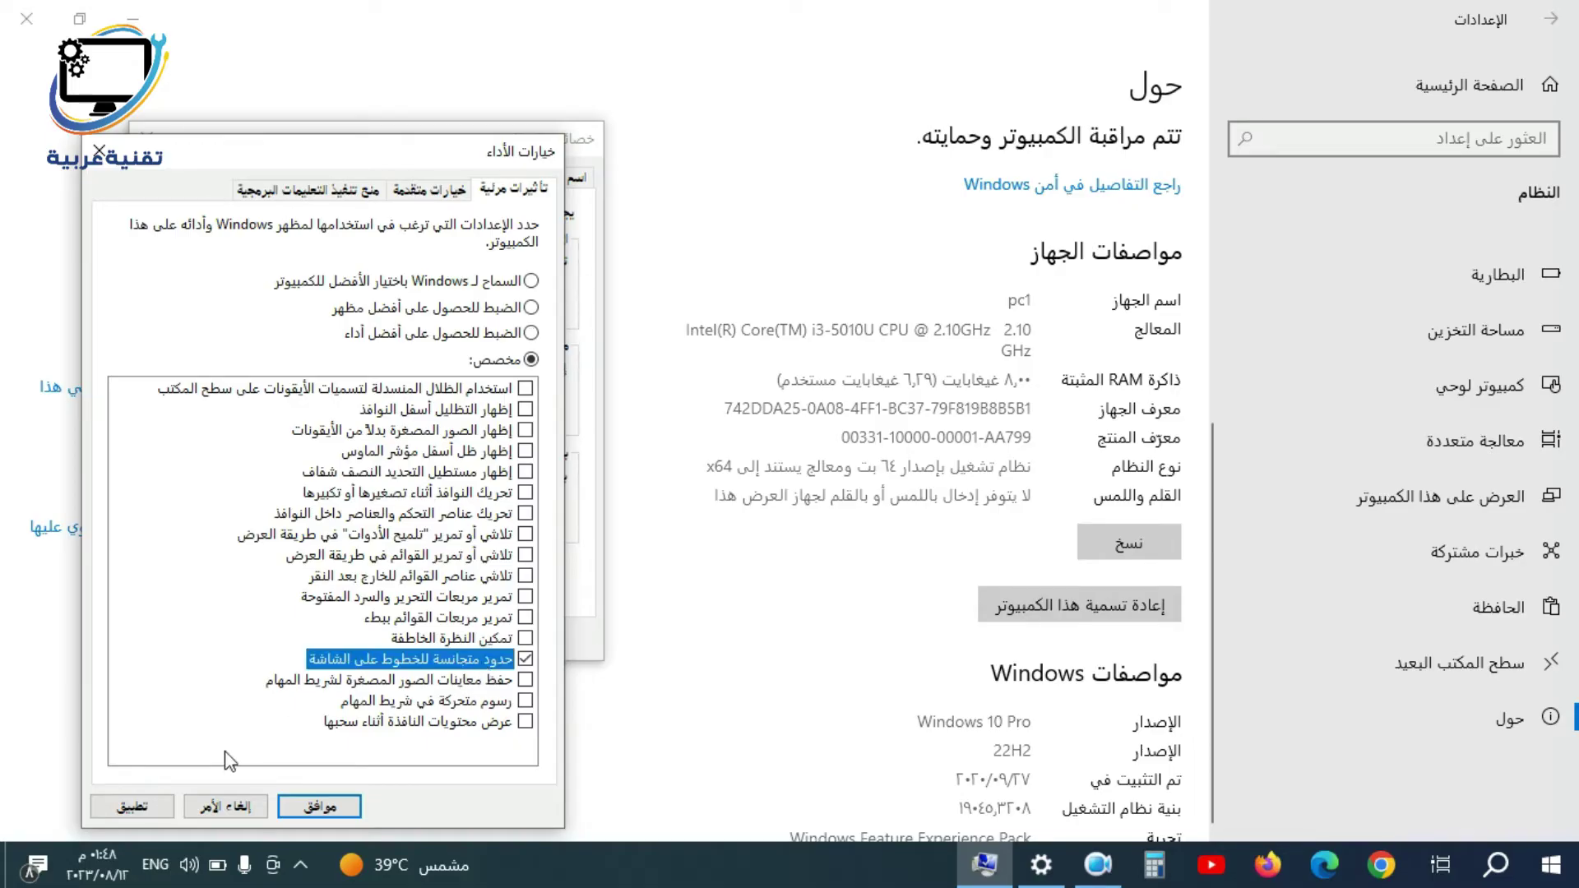
{"action": "left_click", "coordinate": [122, 805]}
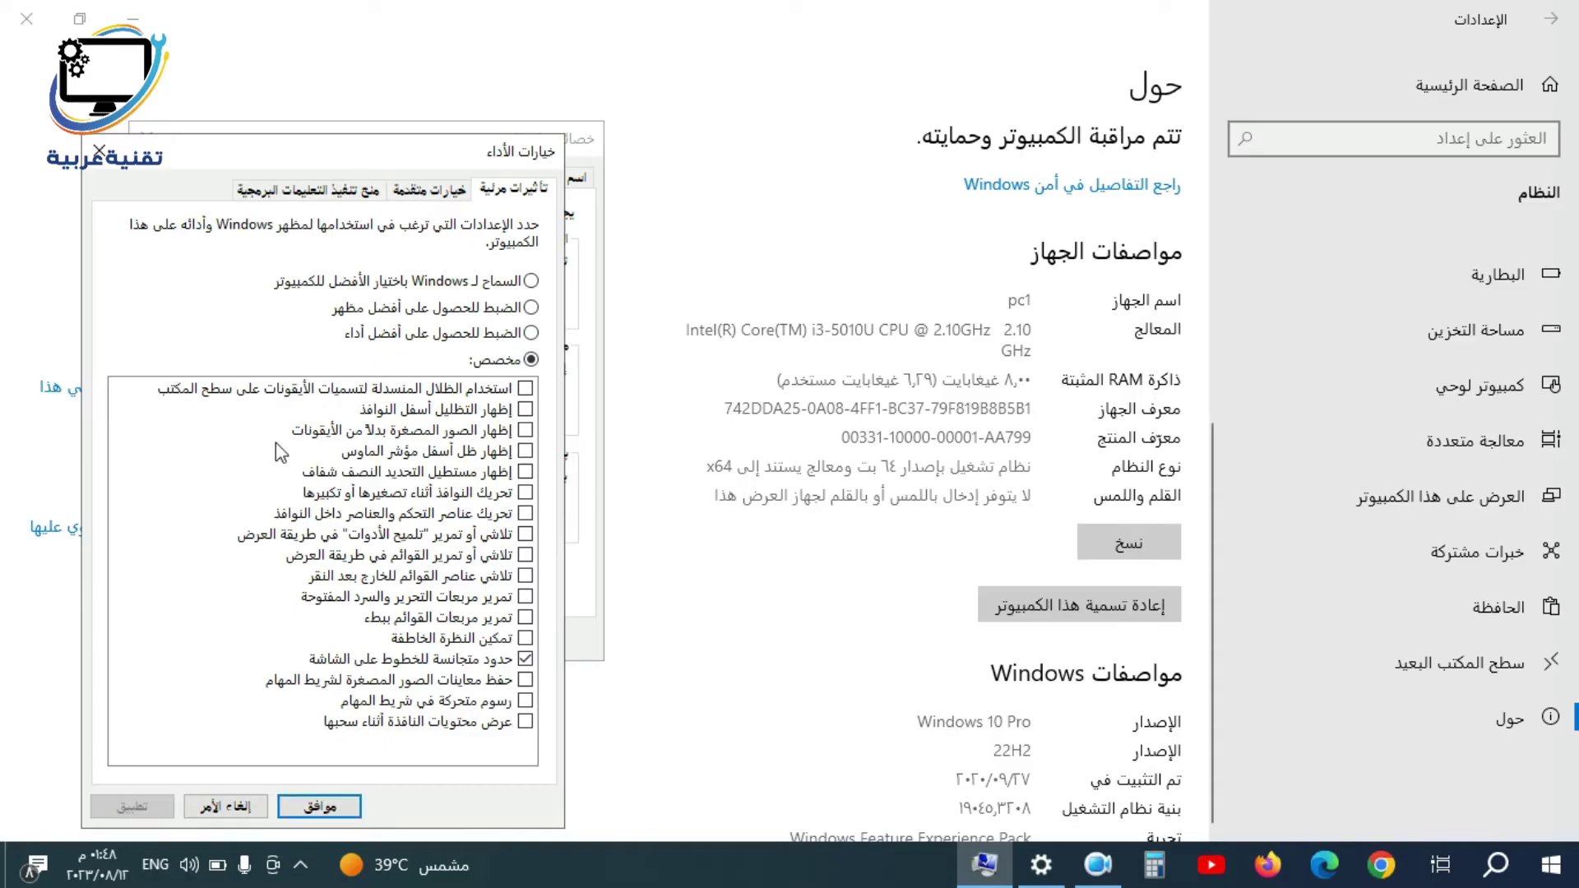
Enable showing thumbnails instead of icons in the visual effects and close the performance and system properties dialogs.
{"action": "left_click", "coordinate": [466, 430]}
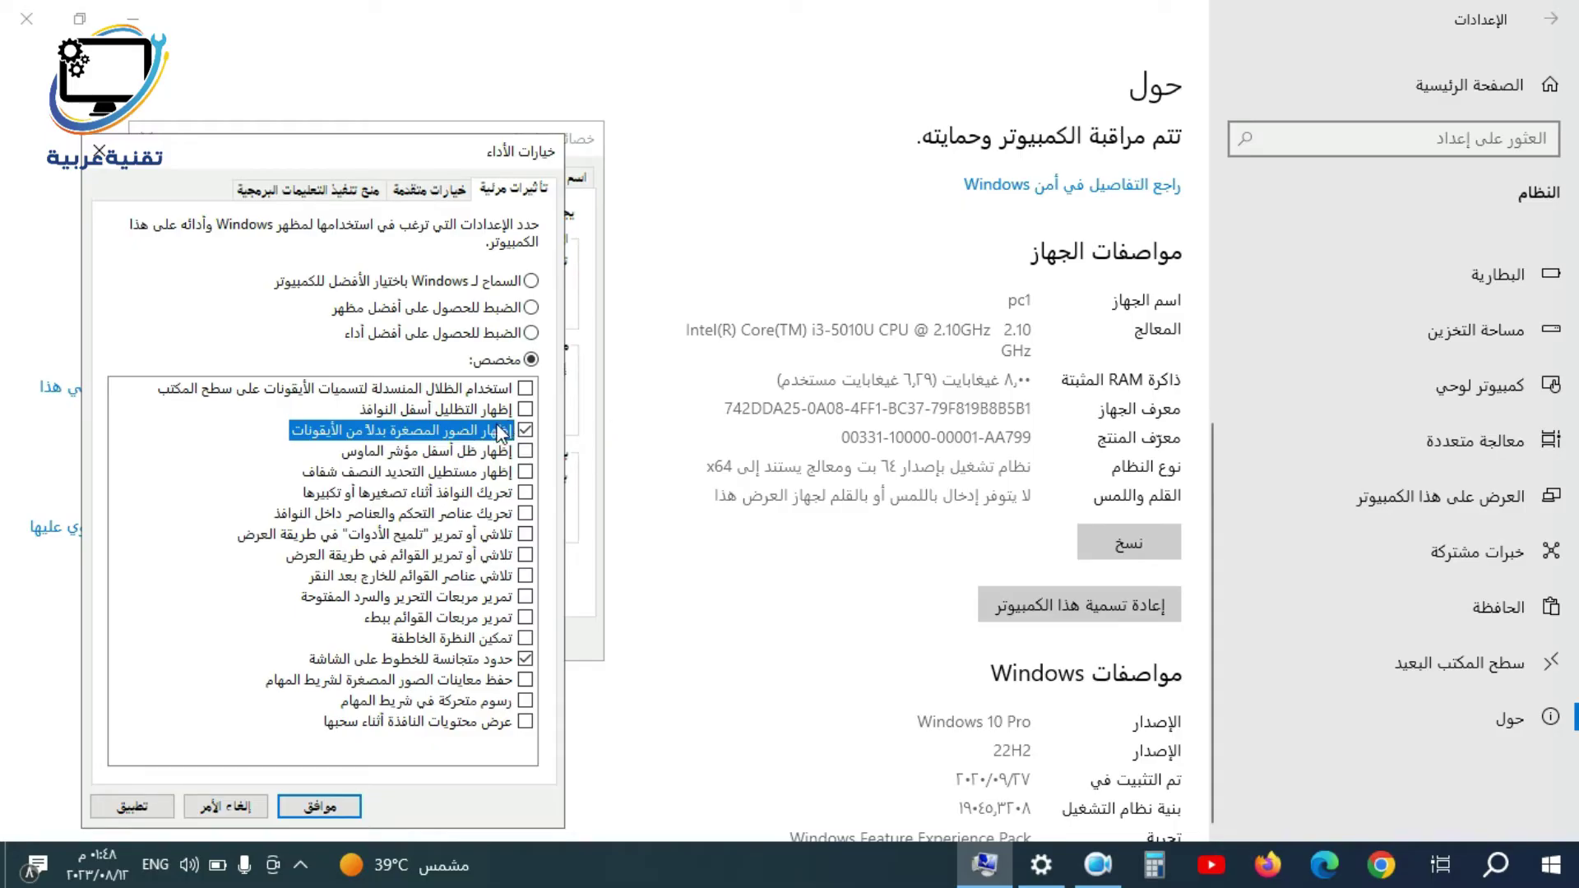
{"action": "left_click", "coordinate": [344, 808]}
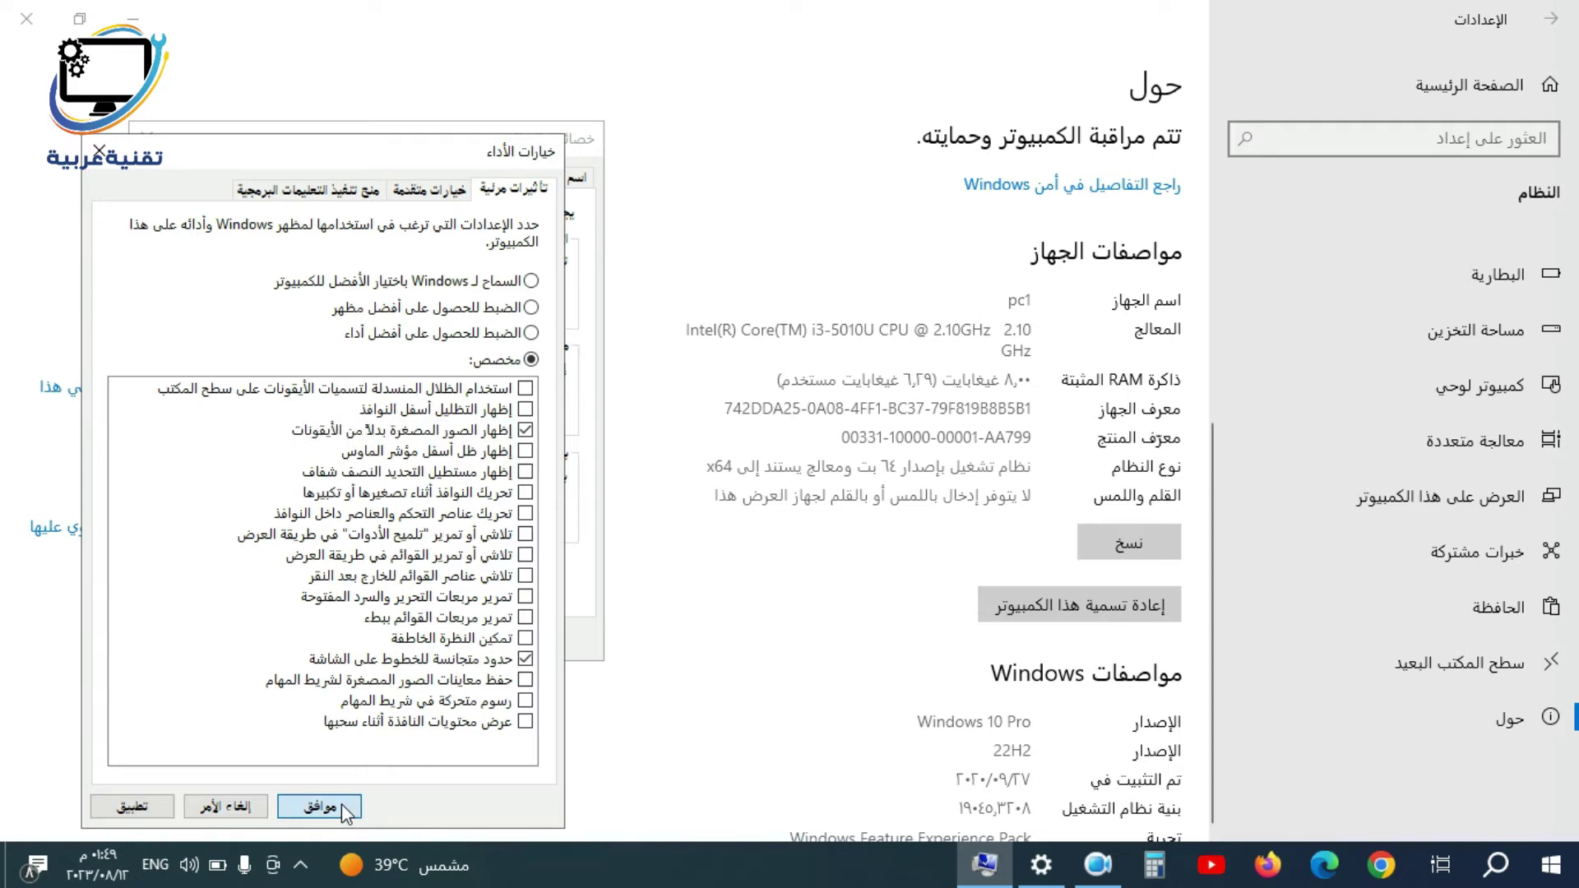
{"action": "left_click", "coordinate": [317, 639]}
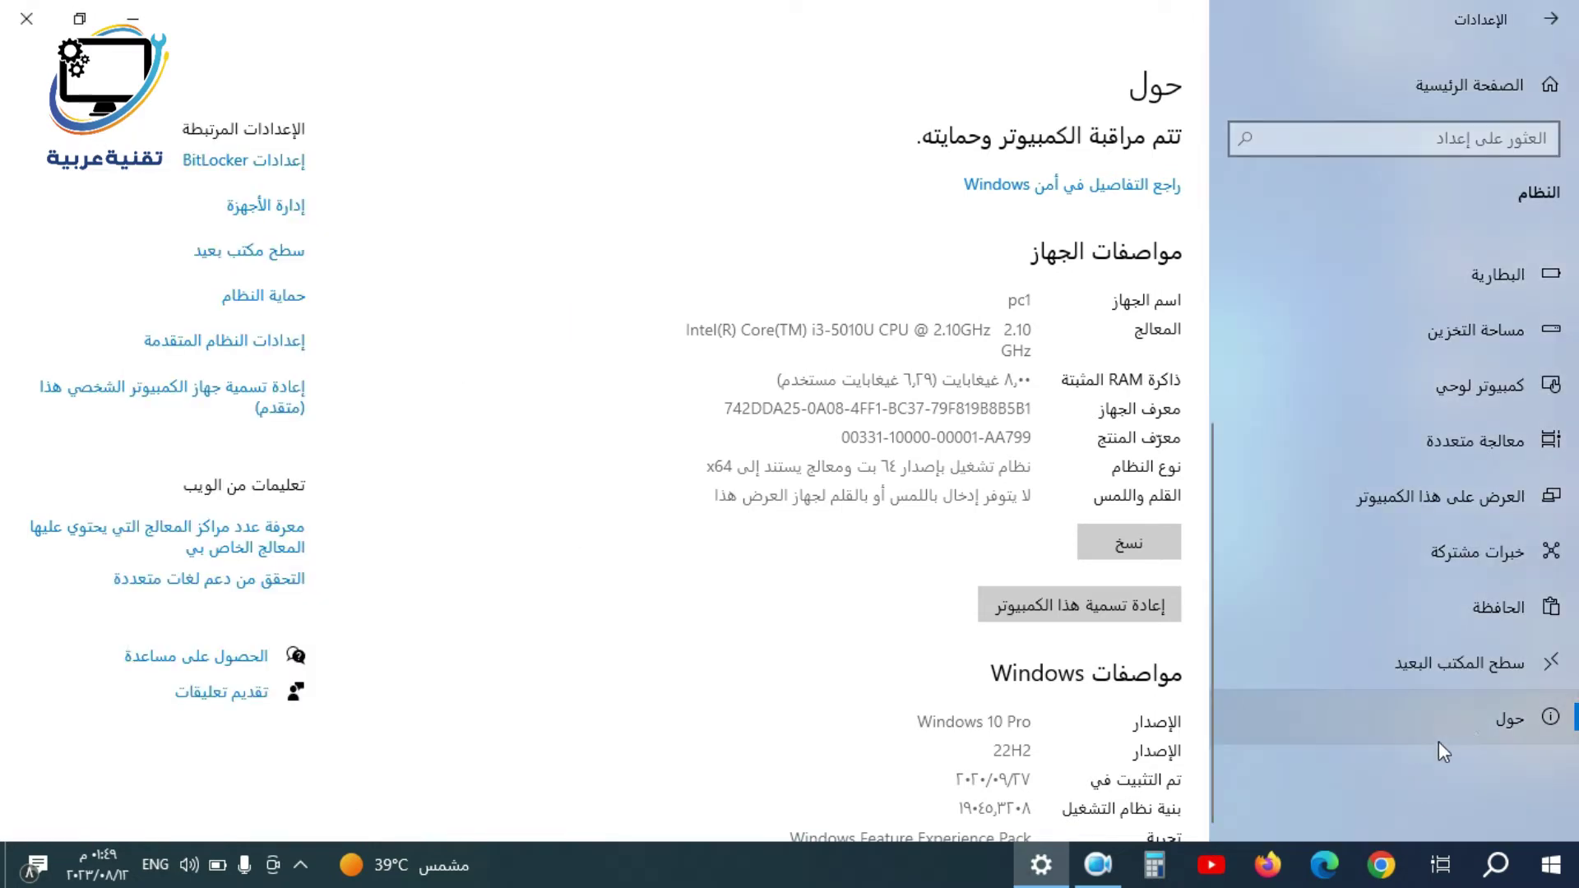
Open the virtual memory settings through the performance options of the advanced system settings.
{"action": "left_click", "coordinate": [1478, 717]}
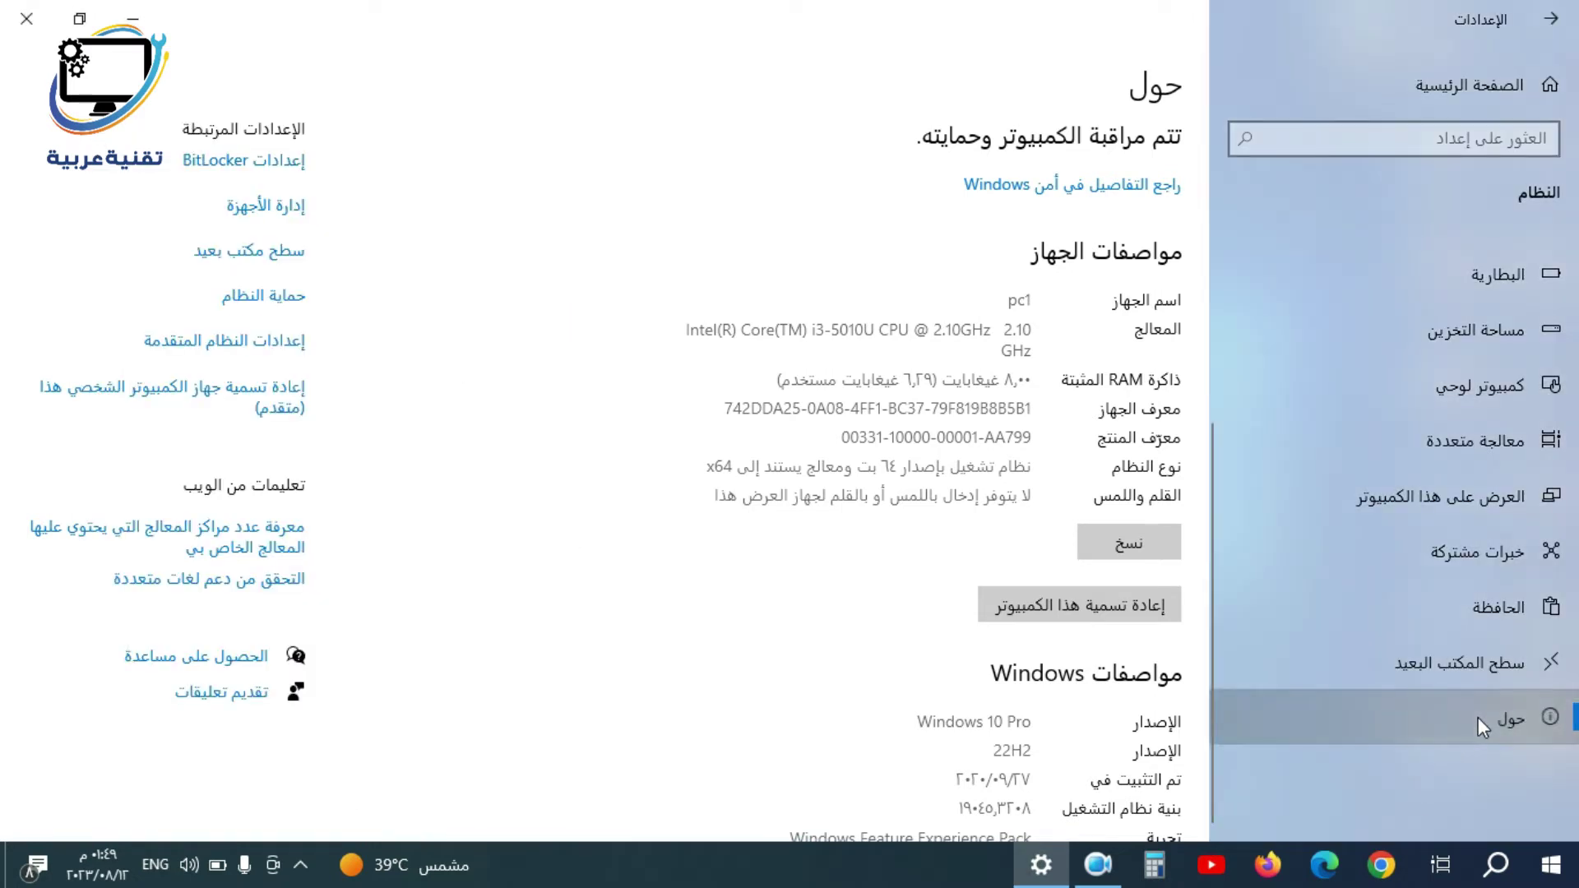
{"action": "left_click", "coordinate": [177, 347]}
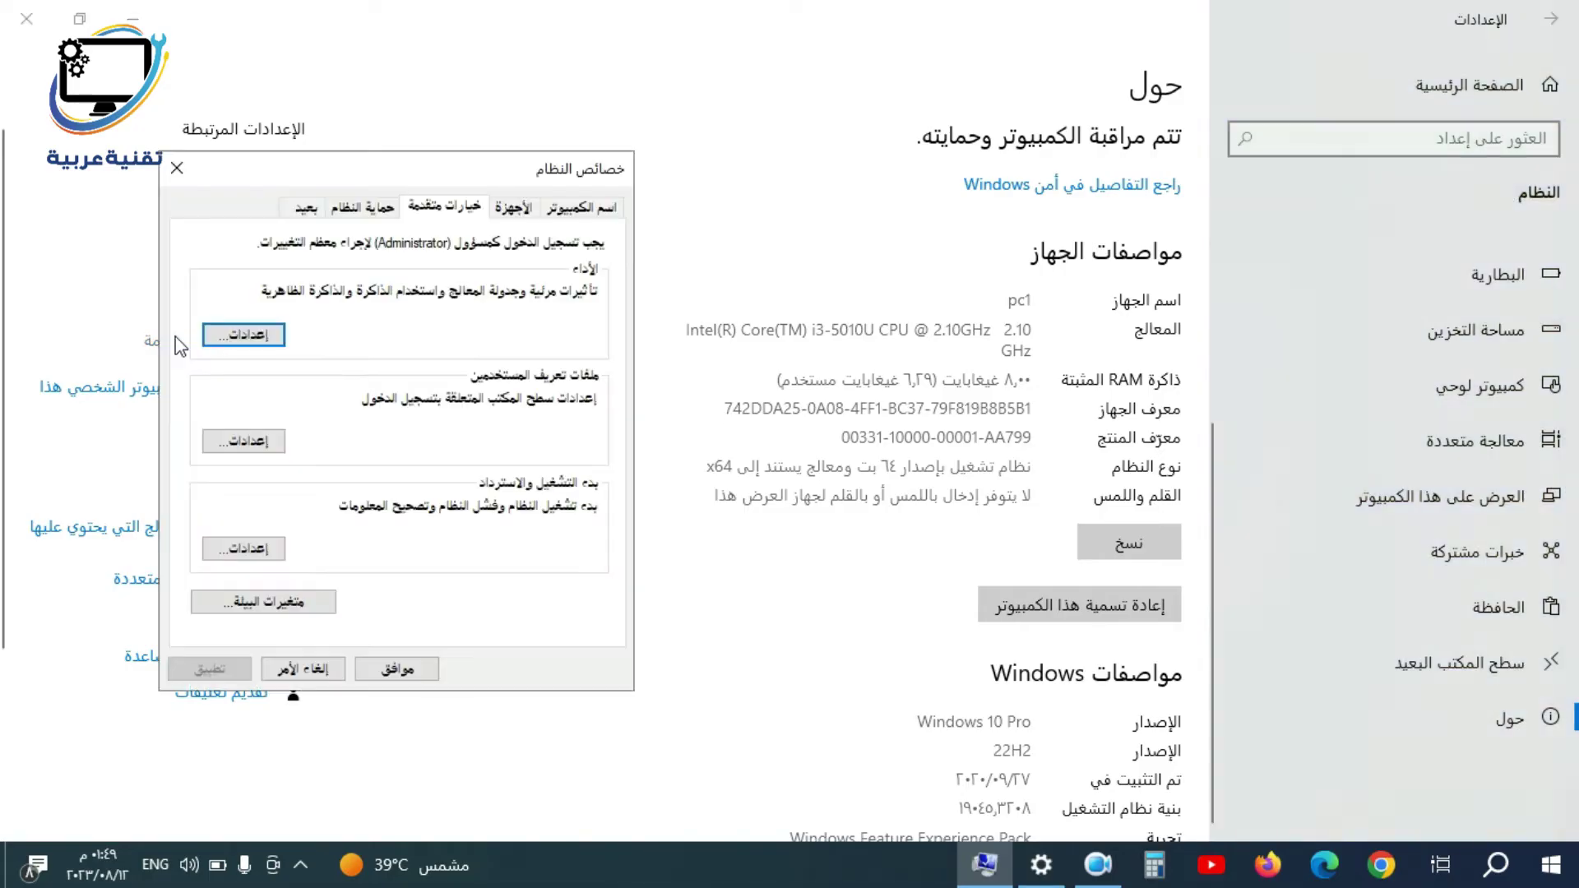
{"action": "left_click_drag", "start_coordinate": [759, 164], "coordinate": [805, 163]}
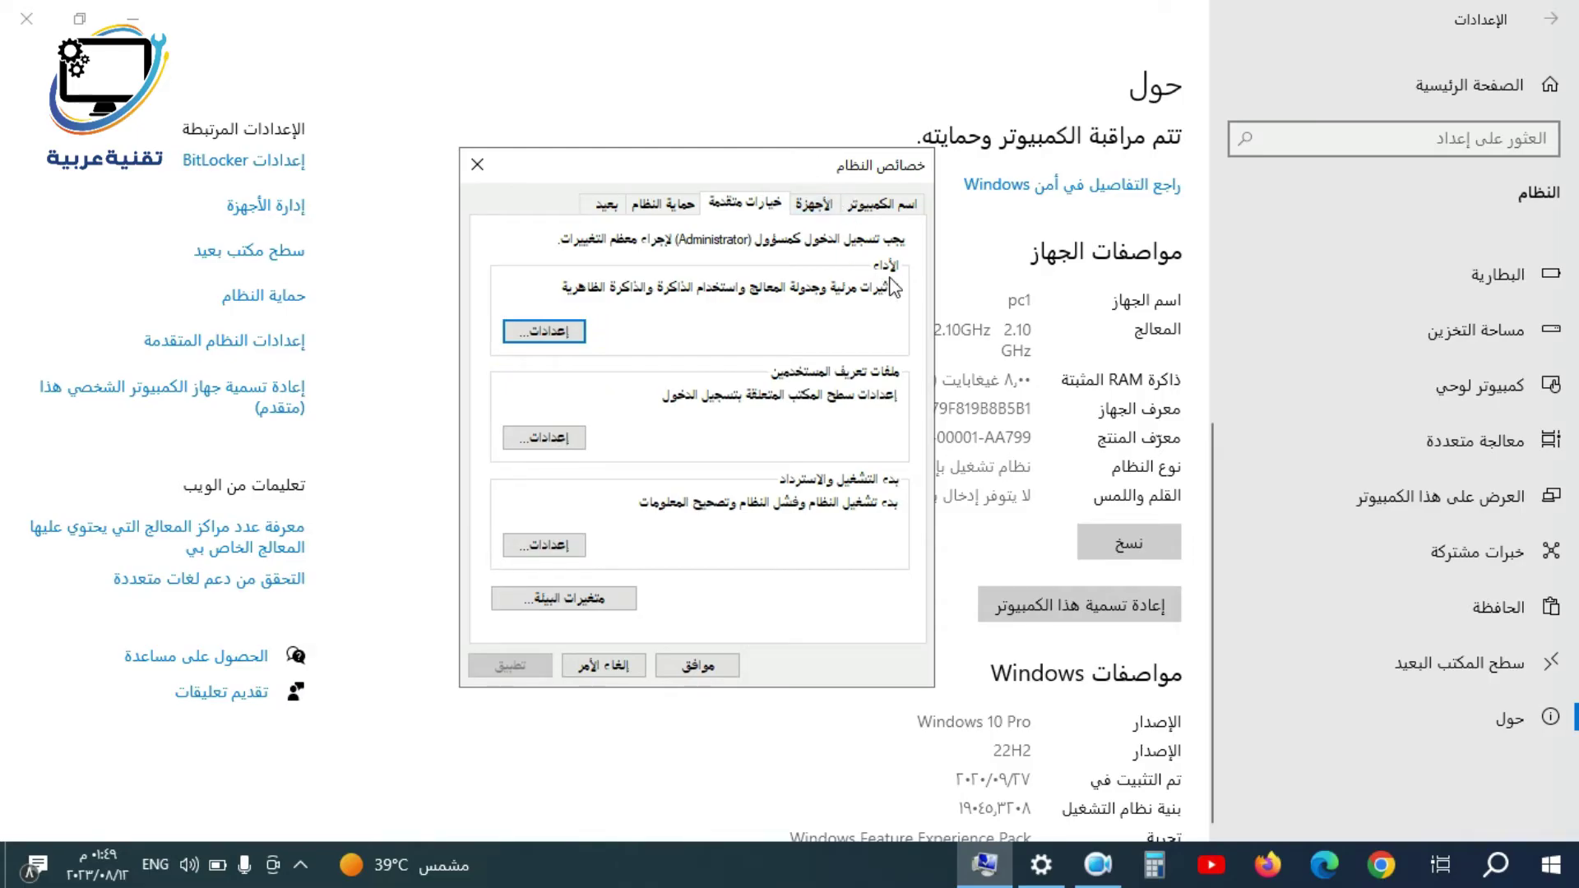
{"action": "left_click", "coordinate": [544, 330]}
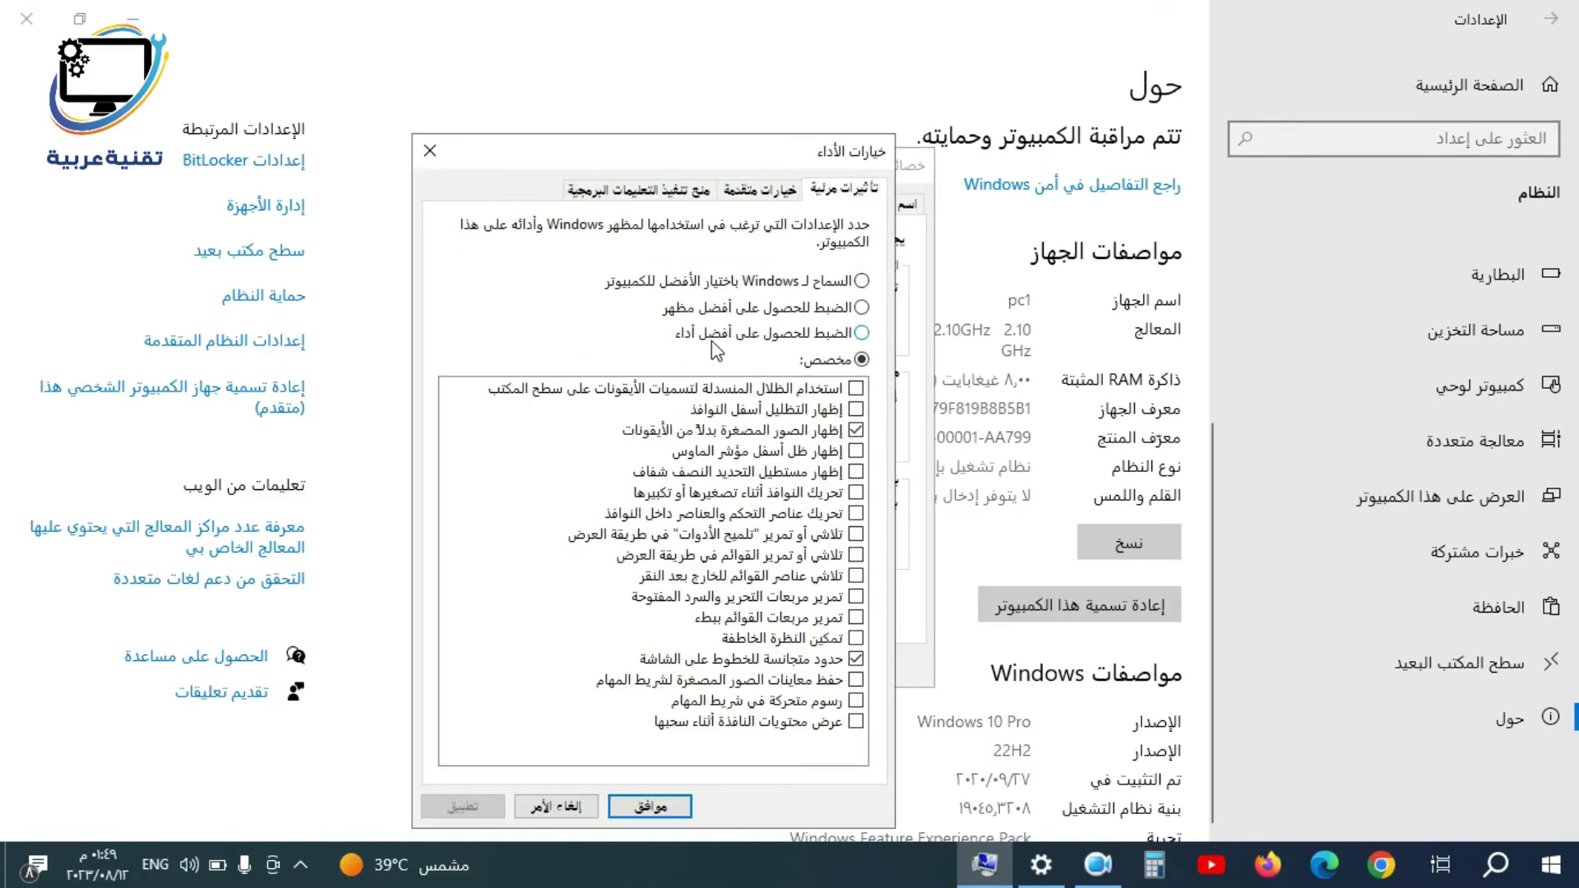
{"action": "left_click", "coordinate": [770, 196]}
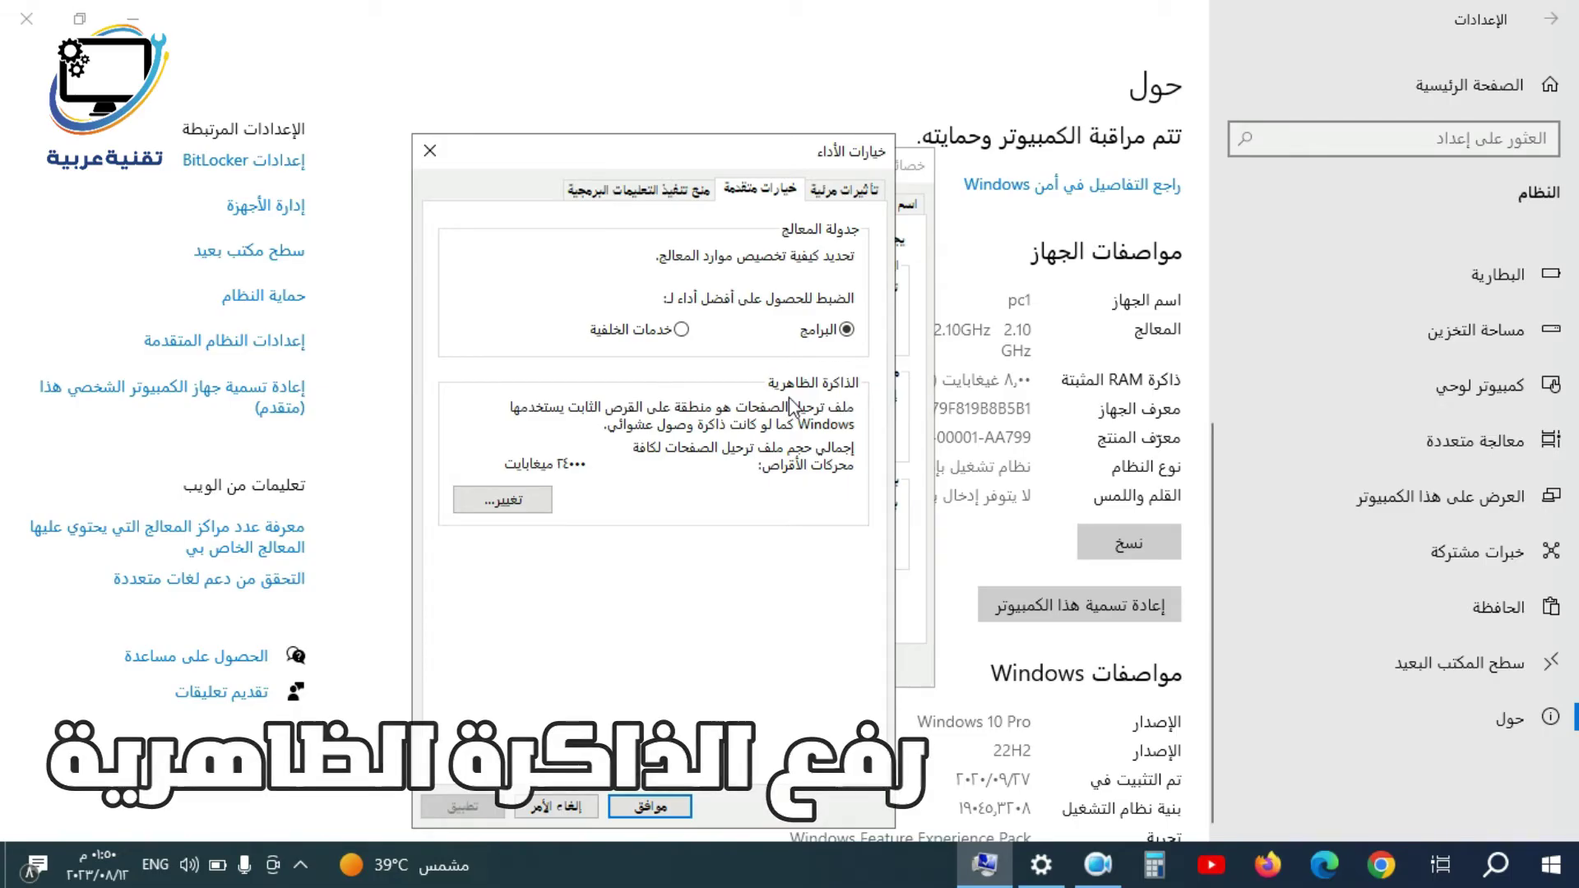
{"action": "left_click", "coordinate": [527, 506]}
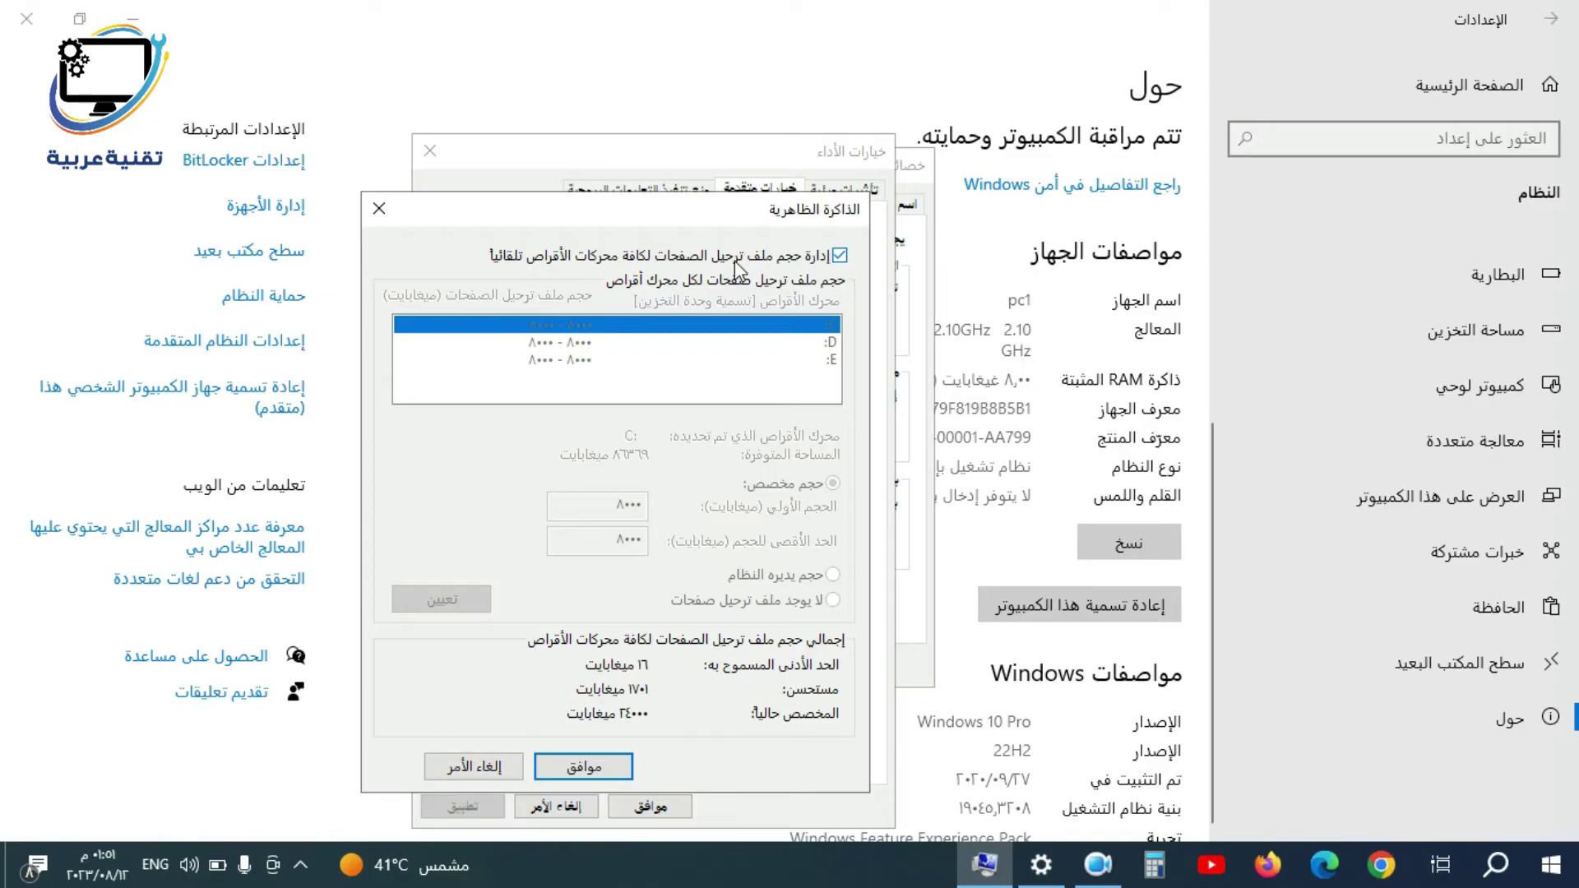
Disable automatic paging file management and assign drive C: a custom size of 16000 MB for both initial and maximum.
{"action": "left_click", "coordinate": [840, 256]}
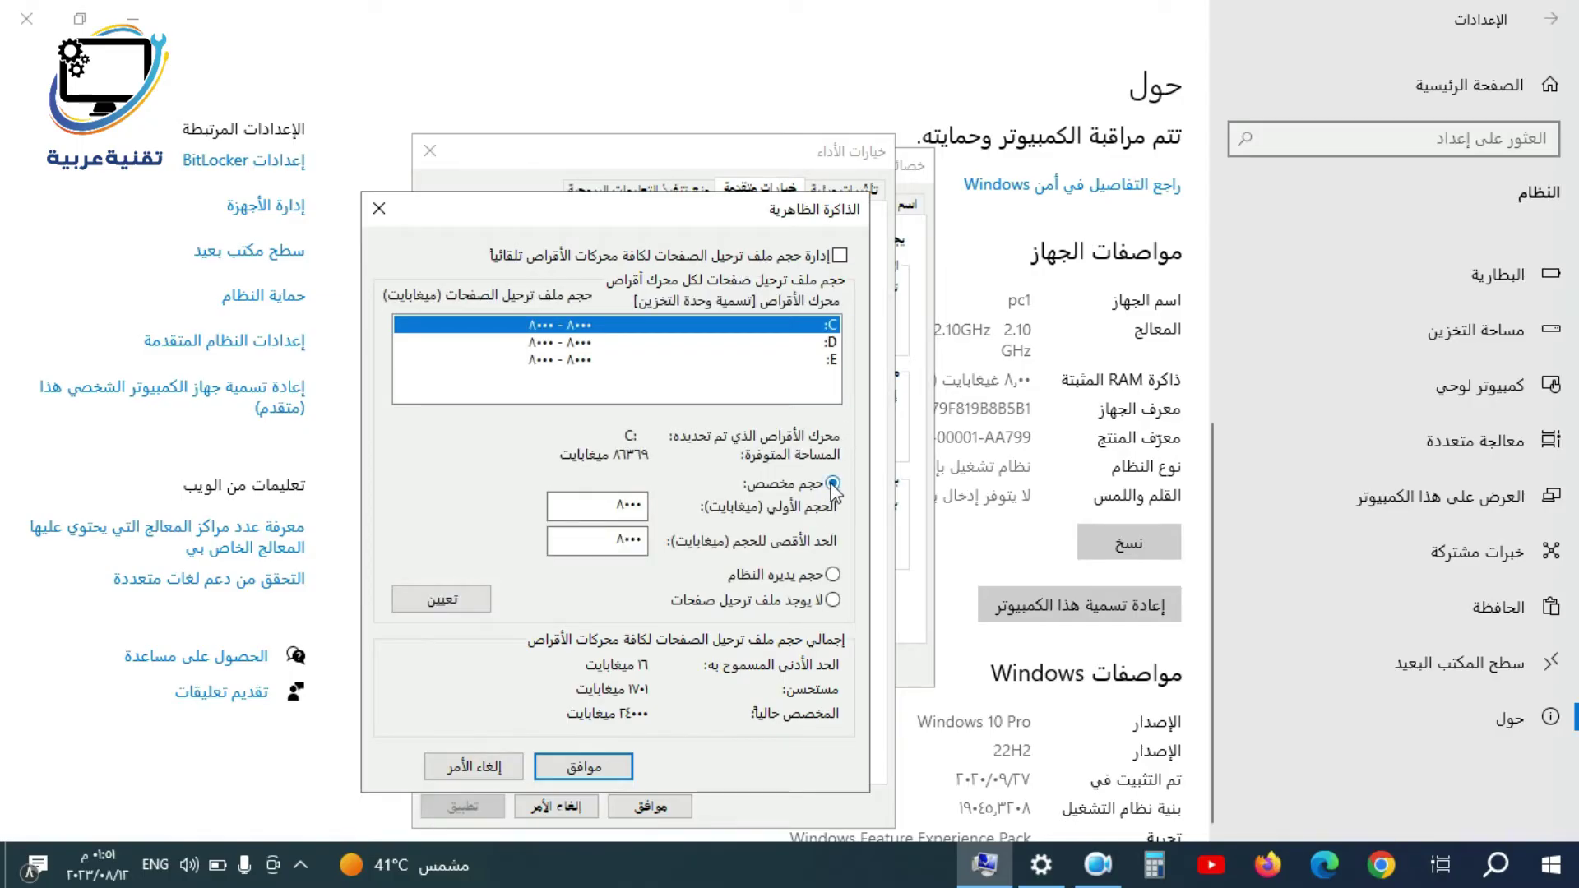
{"action": "left_click_drag", "start_coordinate": [593, 506], "coordinate": [735, 506]}
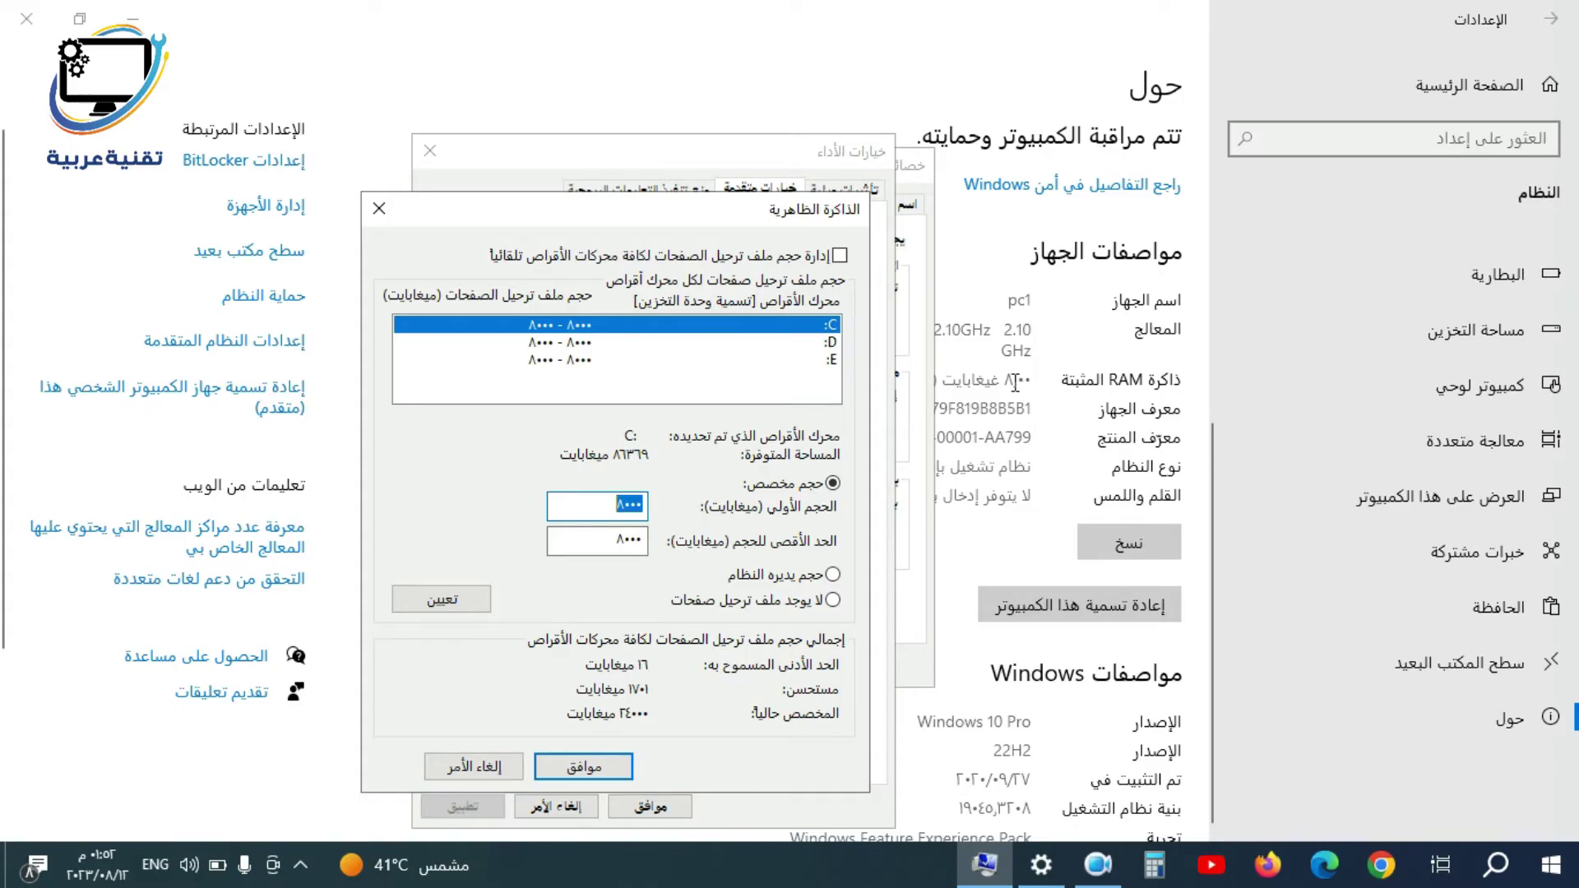
{"action": "type", "text": "160"}
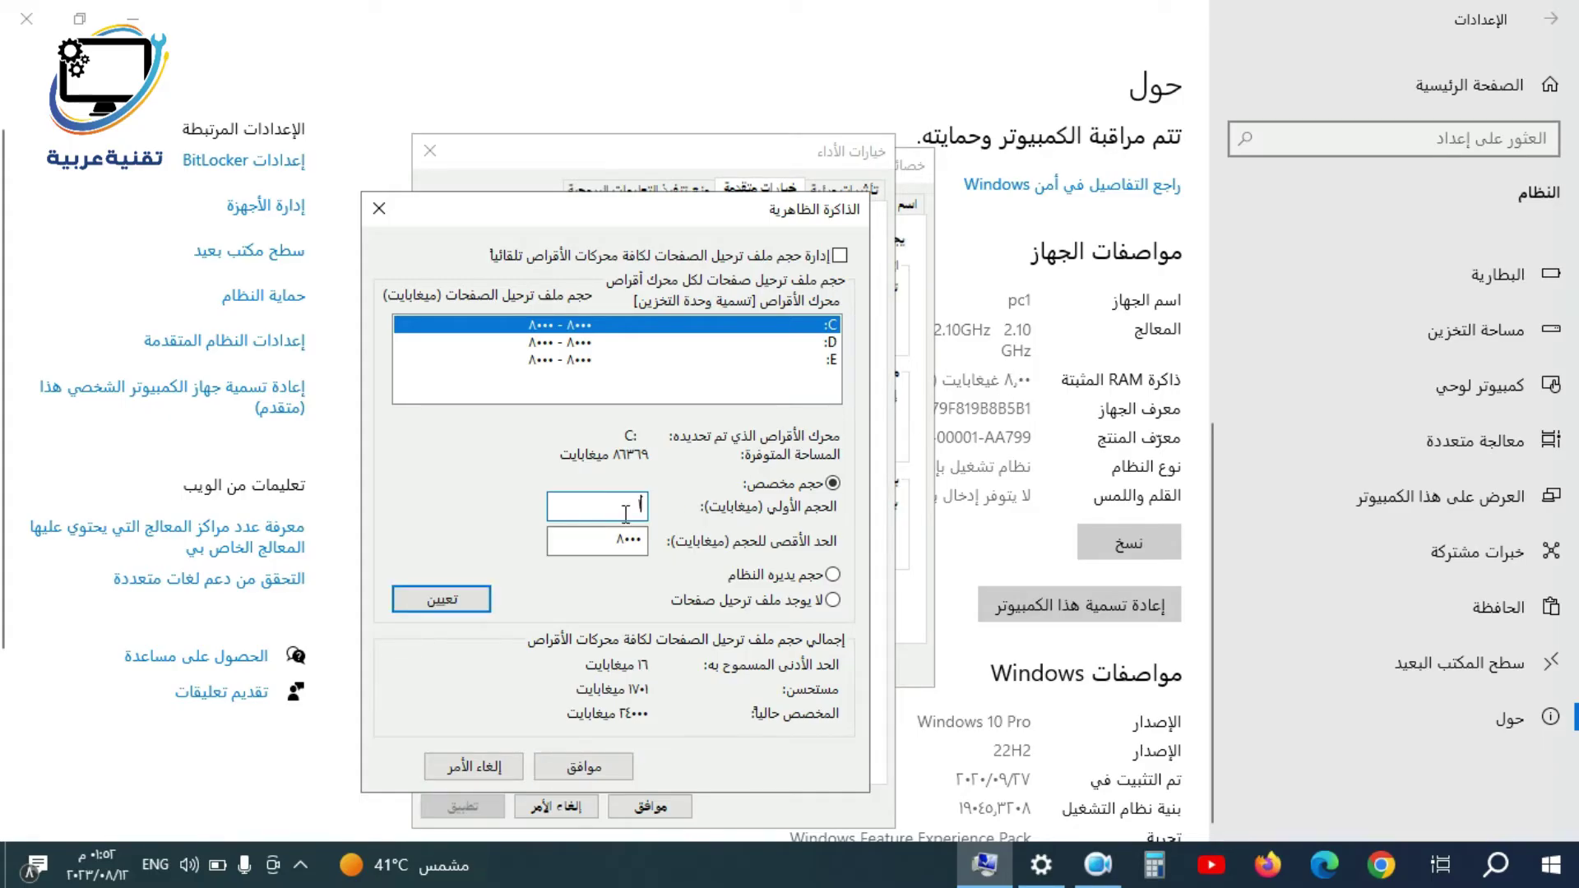
{"action": "type", "text": "00"}
{"action": "double_click", "coordinate": [636, 539]}
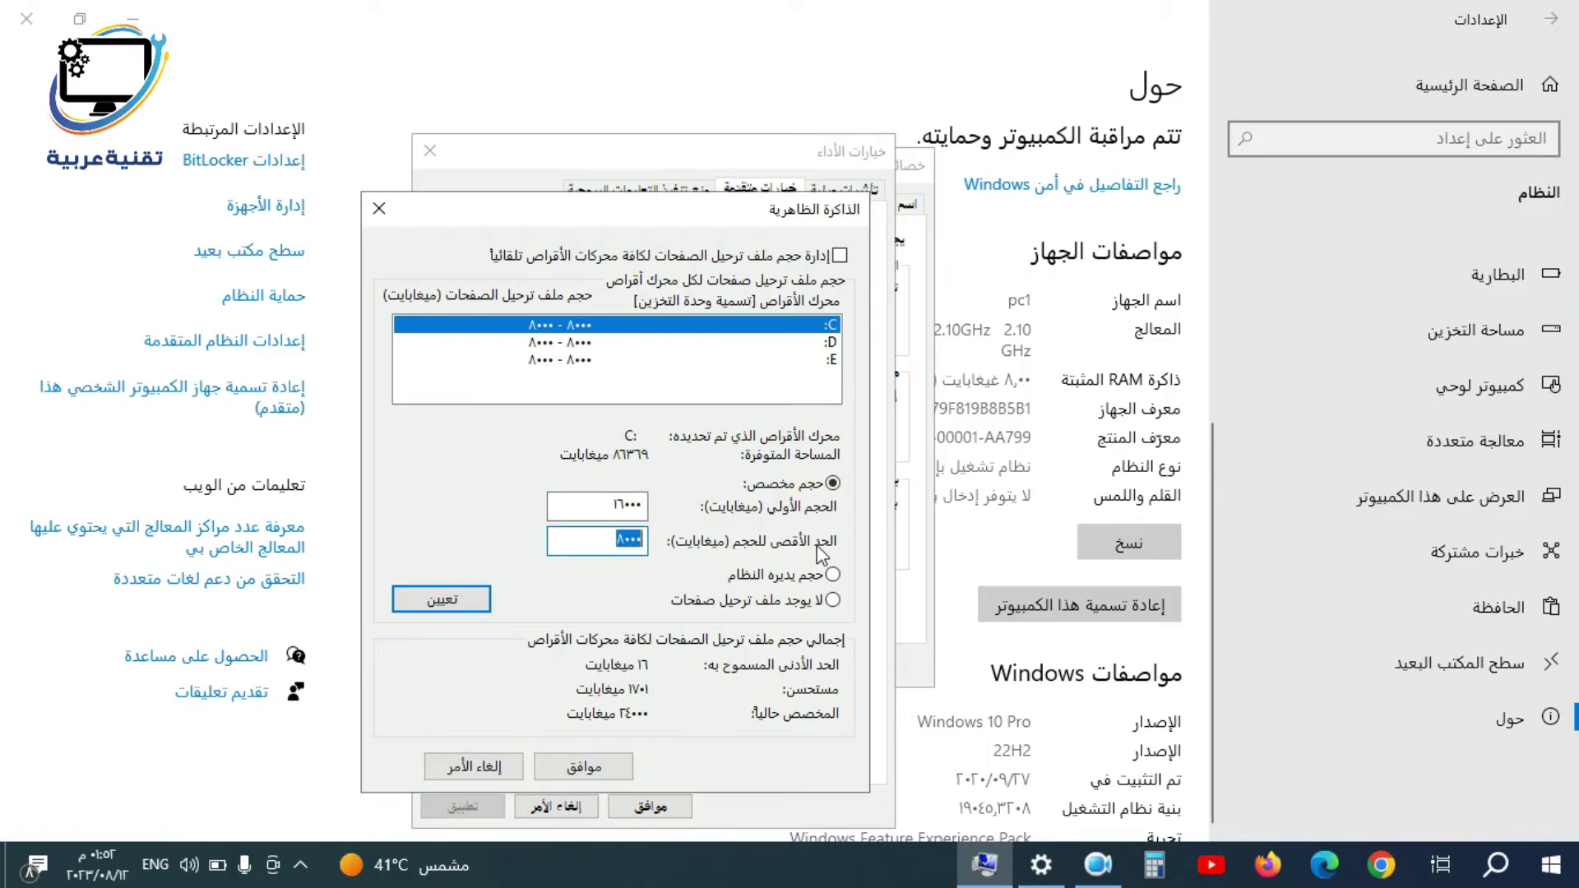
{"action": "type", "text": "16000"}
{"action": "left_click", "coordinate": [445, 599]}
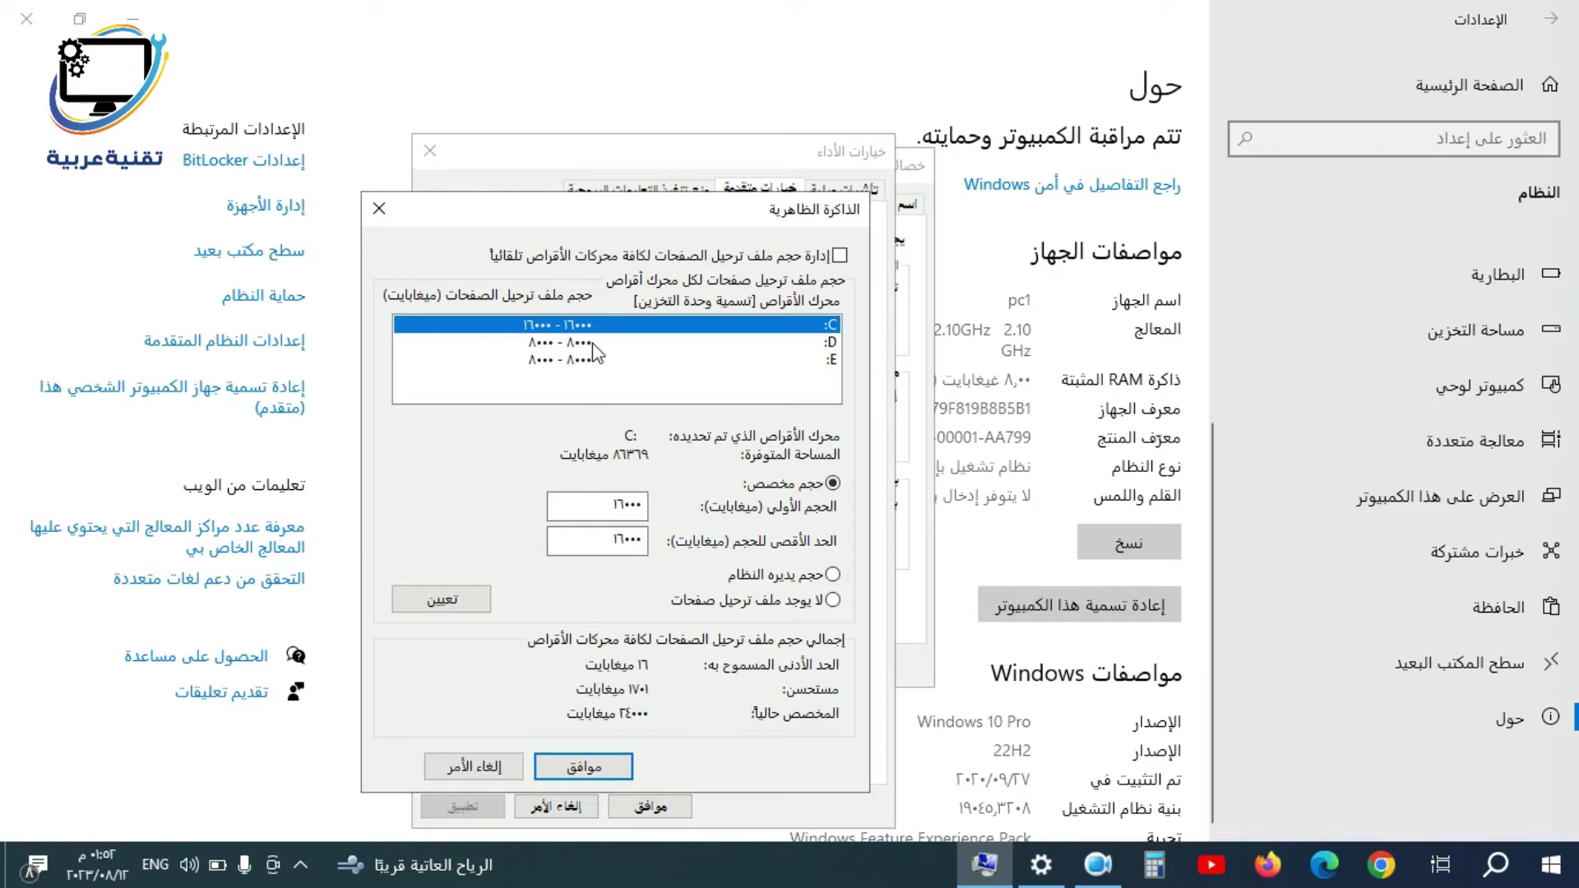
Review the paging file settings of drives D:, E: and C:, and confirm the virtual memory and performance options.
{"action": "left_click", "coordinate": [747, 348]}
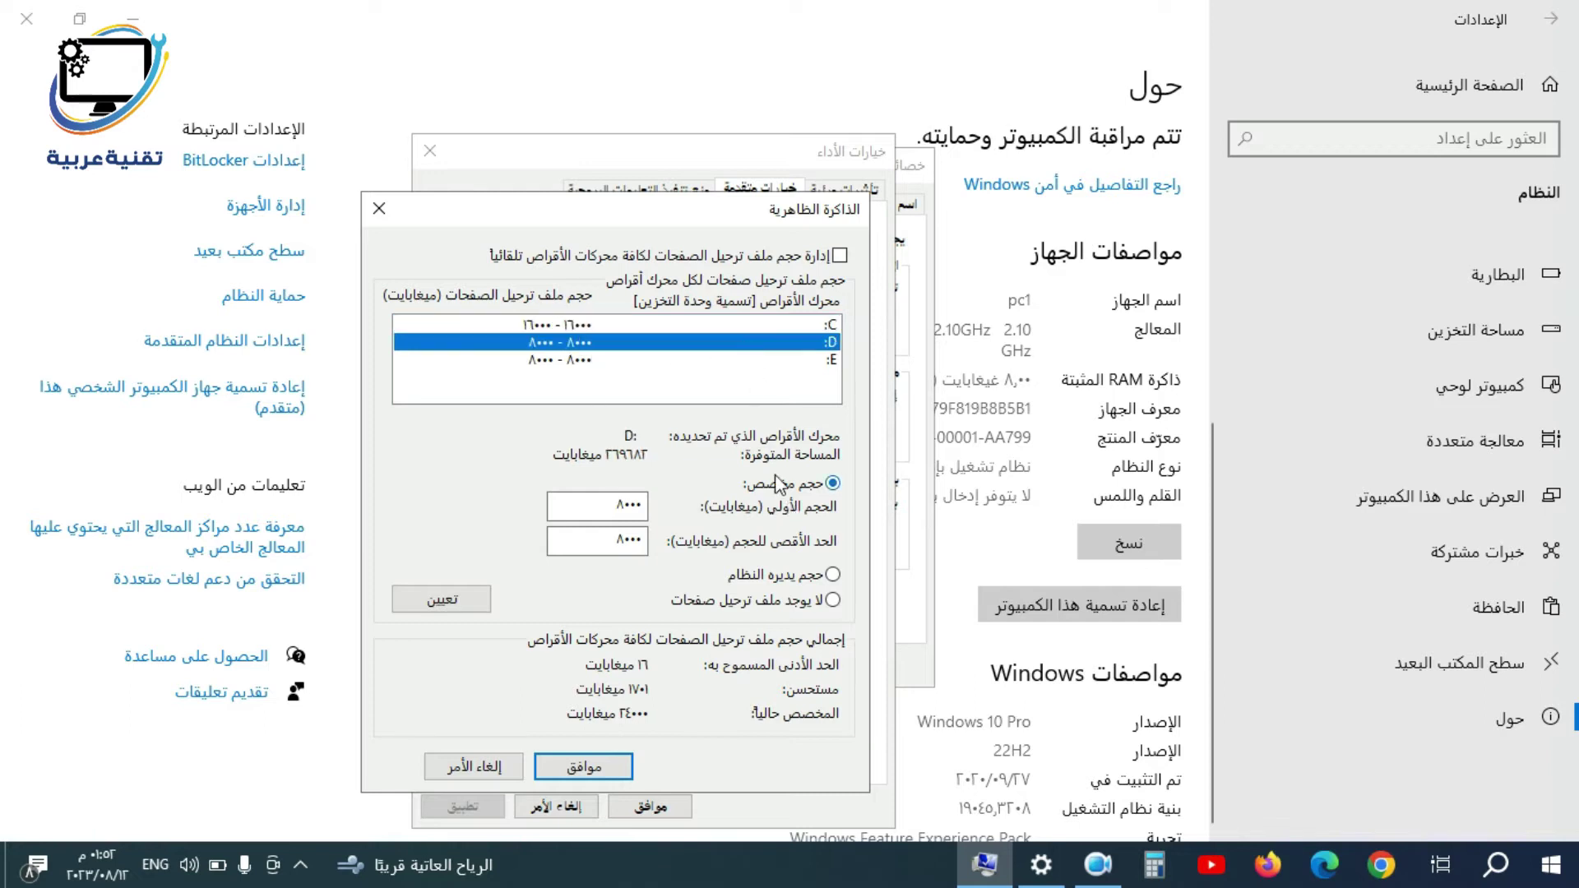
{"action": "left_click", "coordinate": [757, 360]}
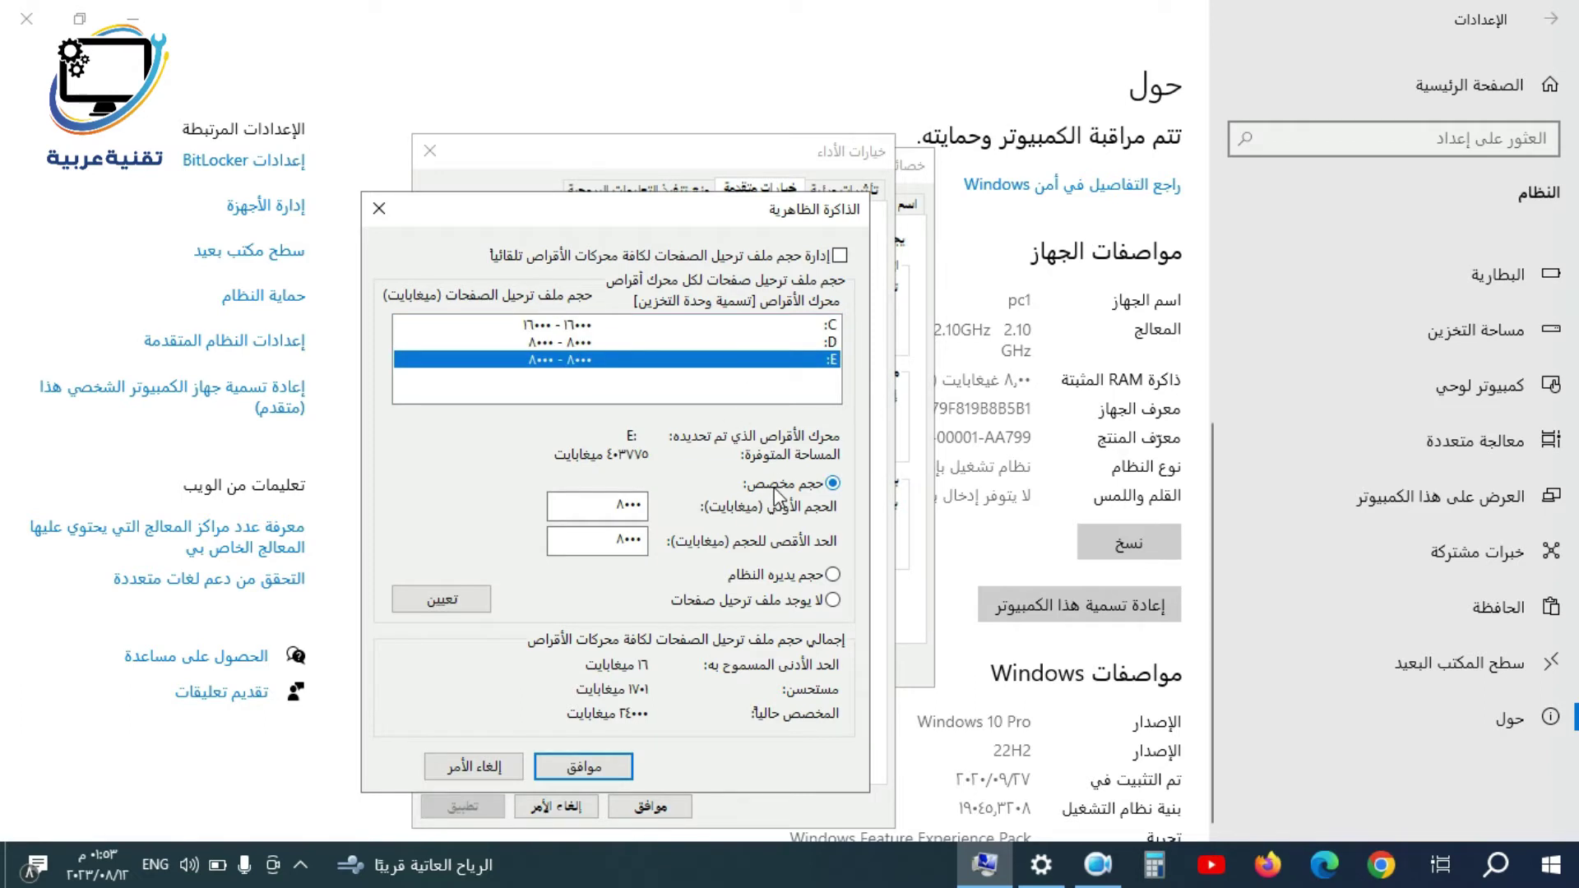
{"action": "left_click", "coordinate": [783, 326]}
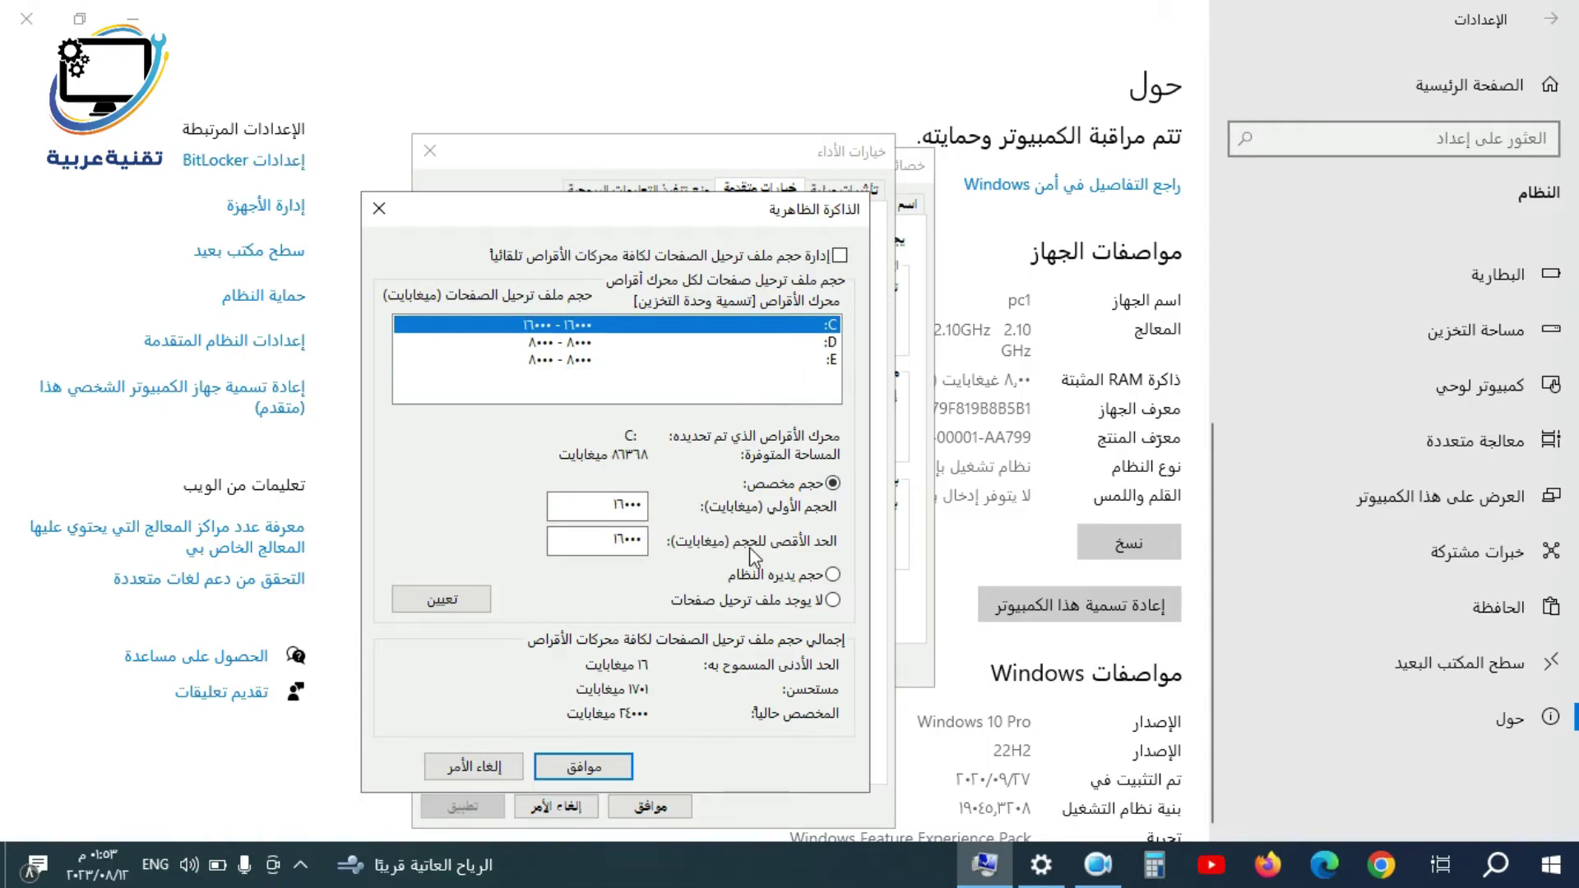
{"action": "left_click", "coordinate": [609, 765]}
{"action": "left_click", "coordinate": [650, 807]}
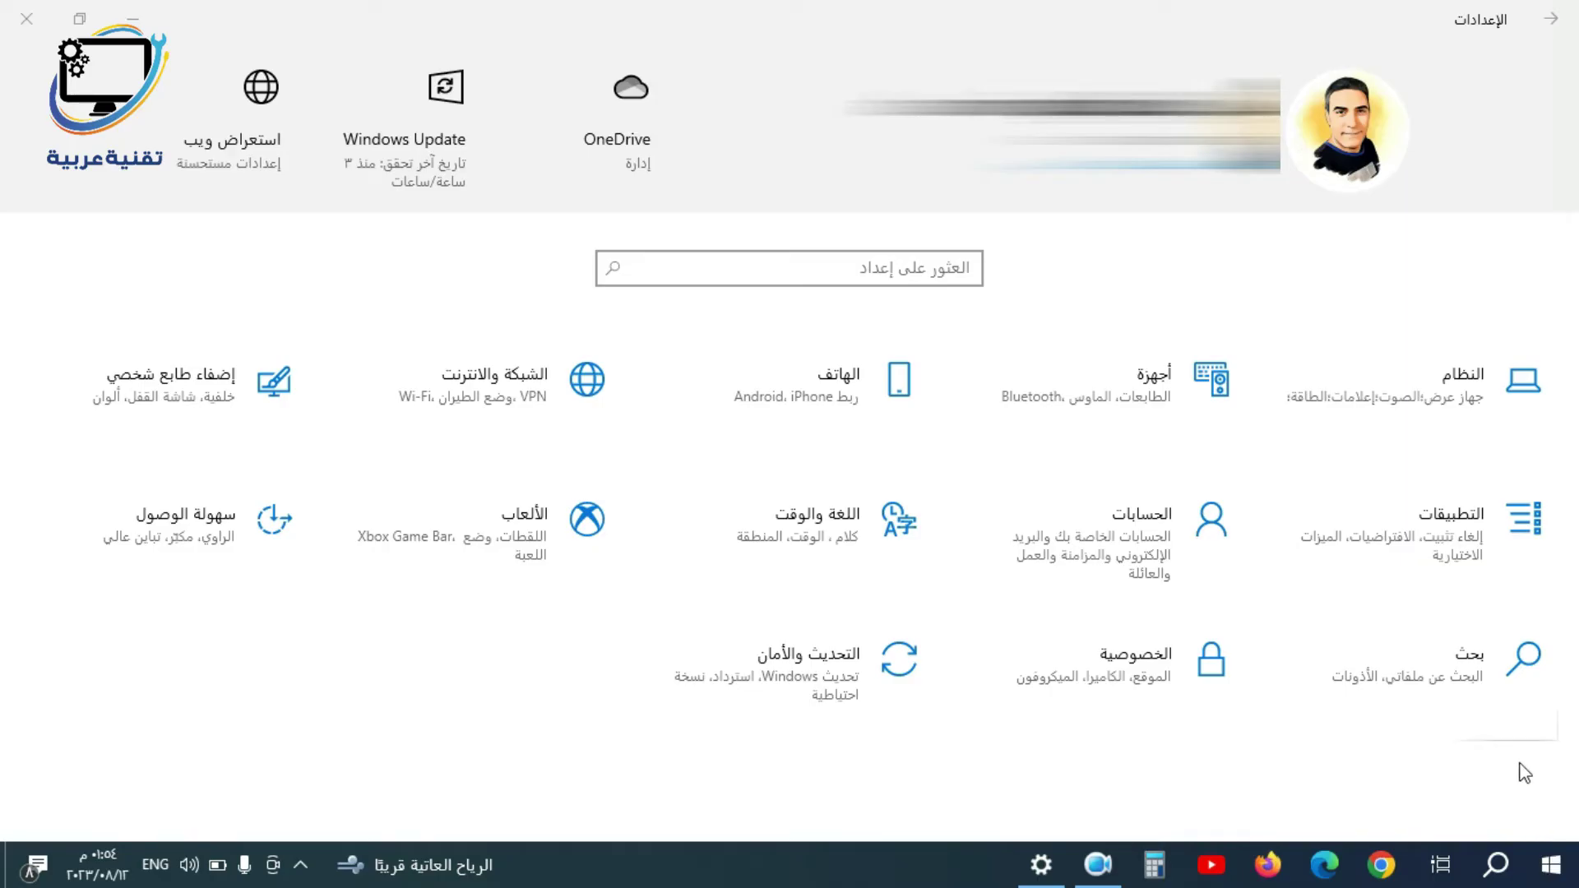
Turn off transparency effects in the personalization color settings.
{"action": "left_click", "coordinate": [182, 422]}
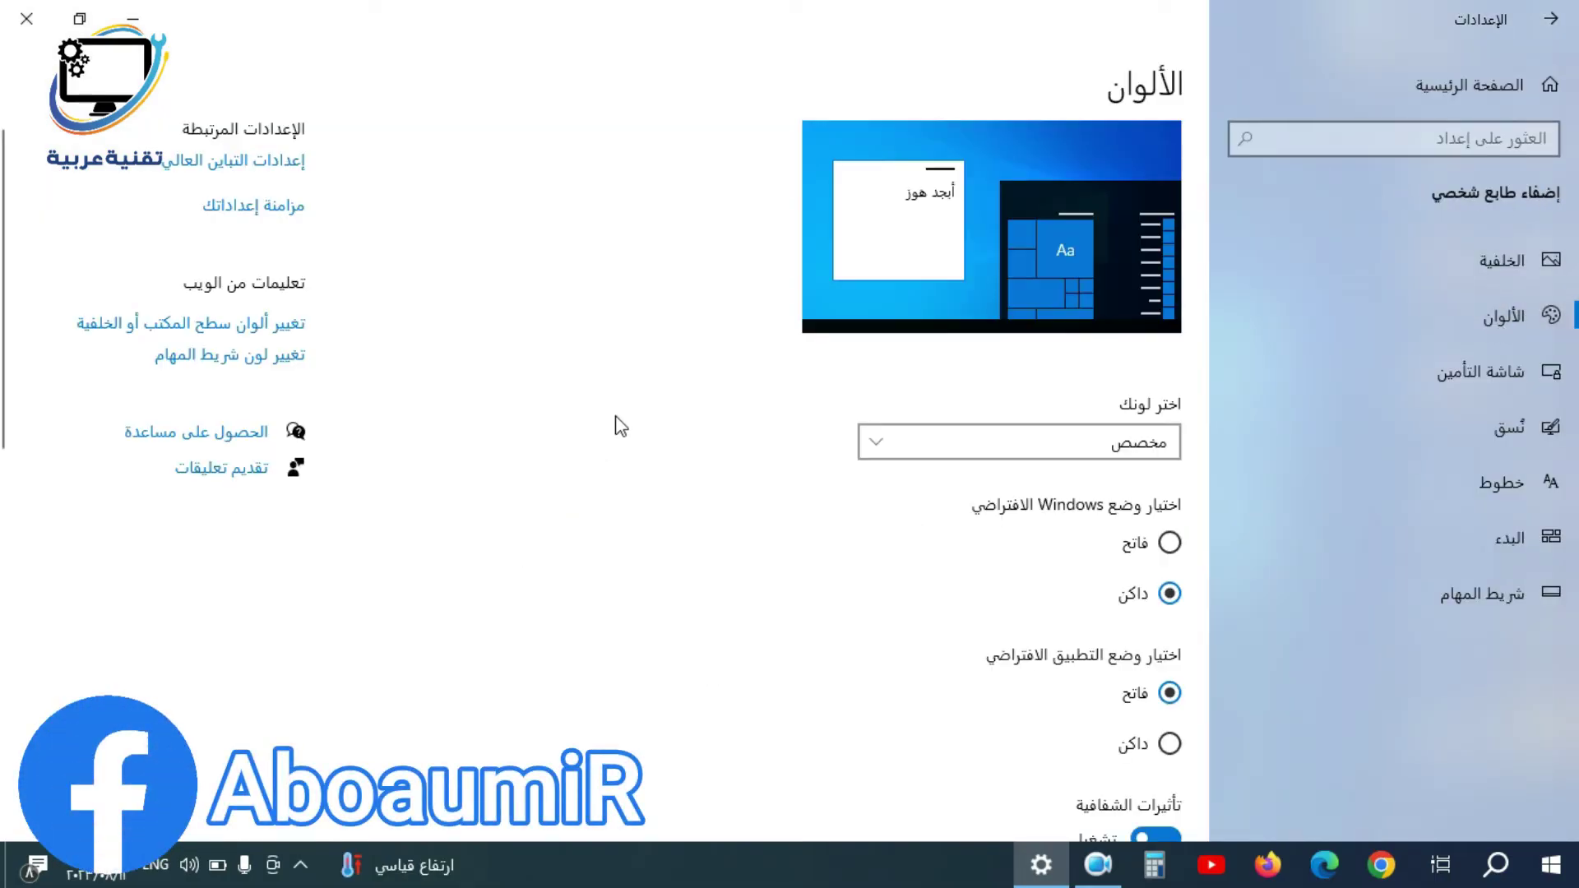
{"action": "scroll", "coordinate": [653, 374], "scroll_direction": "down", "scroll_amount": 3}
{"action": "scroll", "coordinate": [652, 374], "scroll_direction": "down", "scroll_amount": 3}
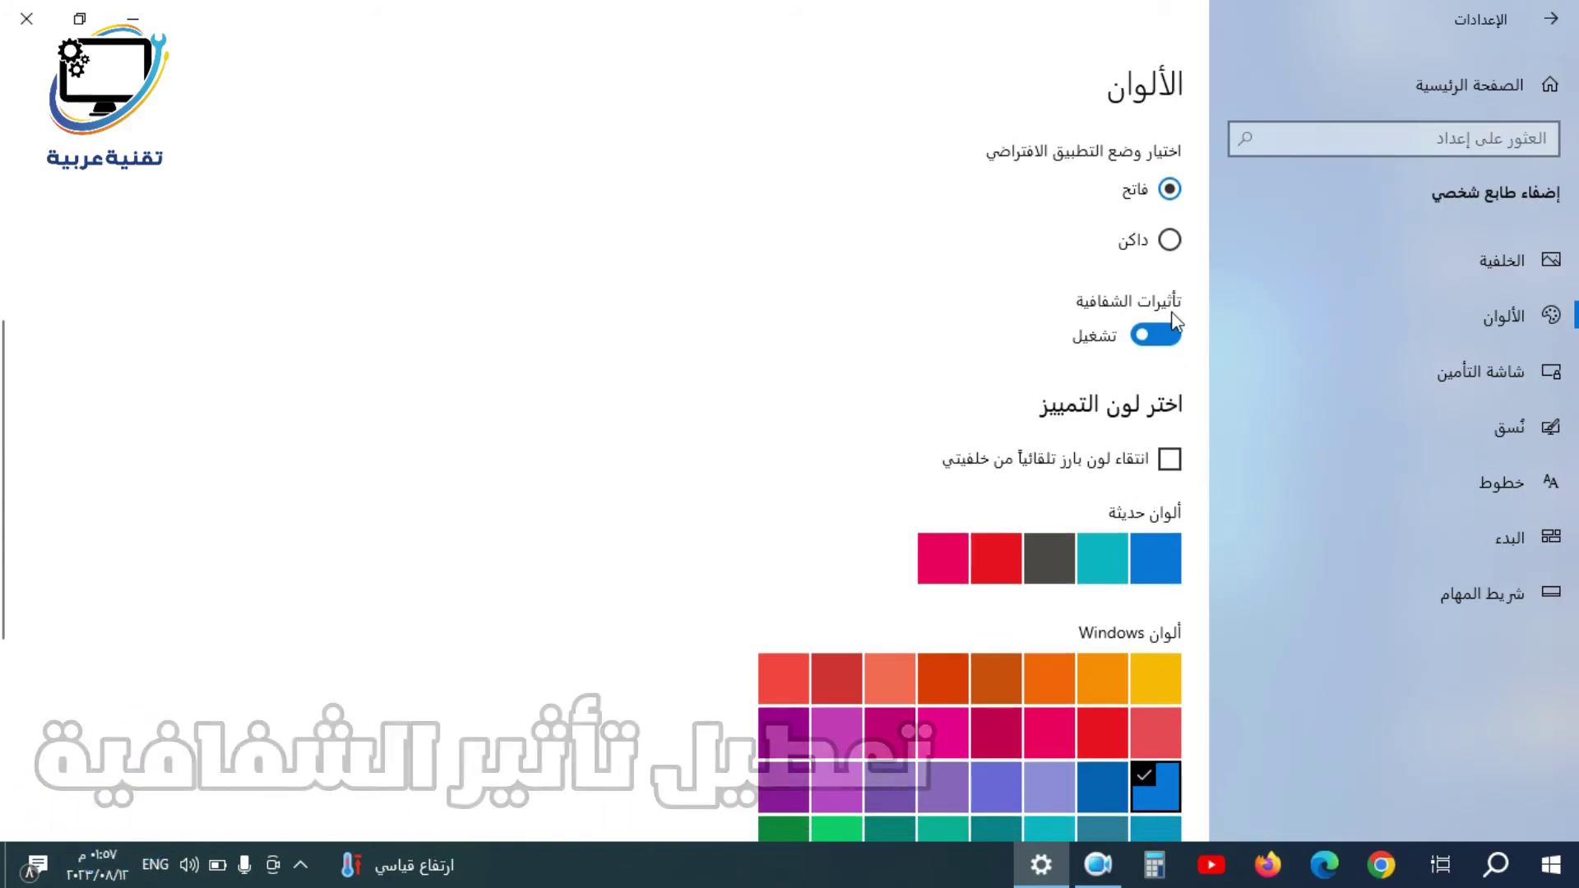
{"action": "left_click", "coordinate": [1168, 337]}
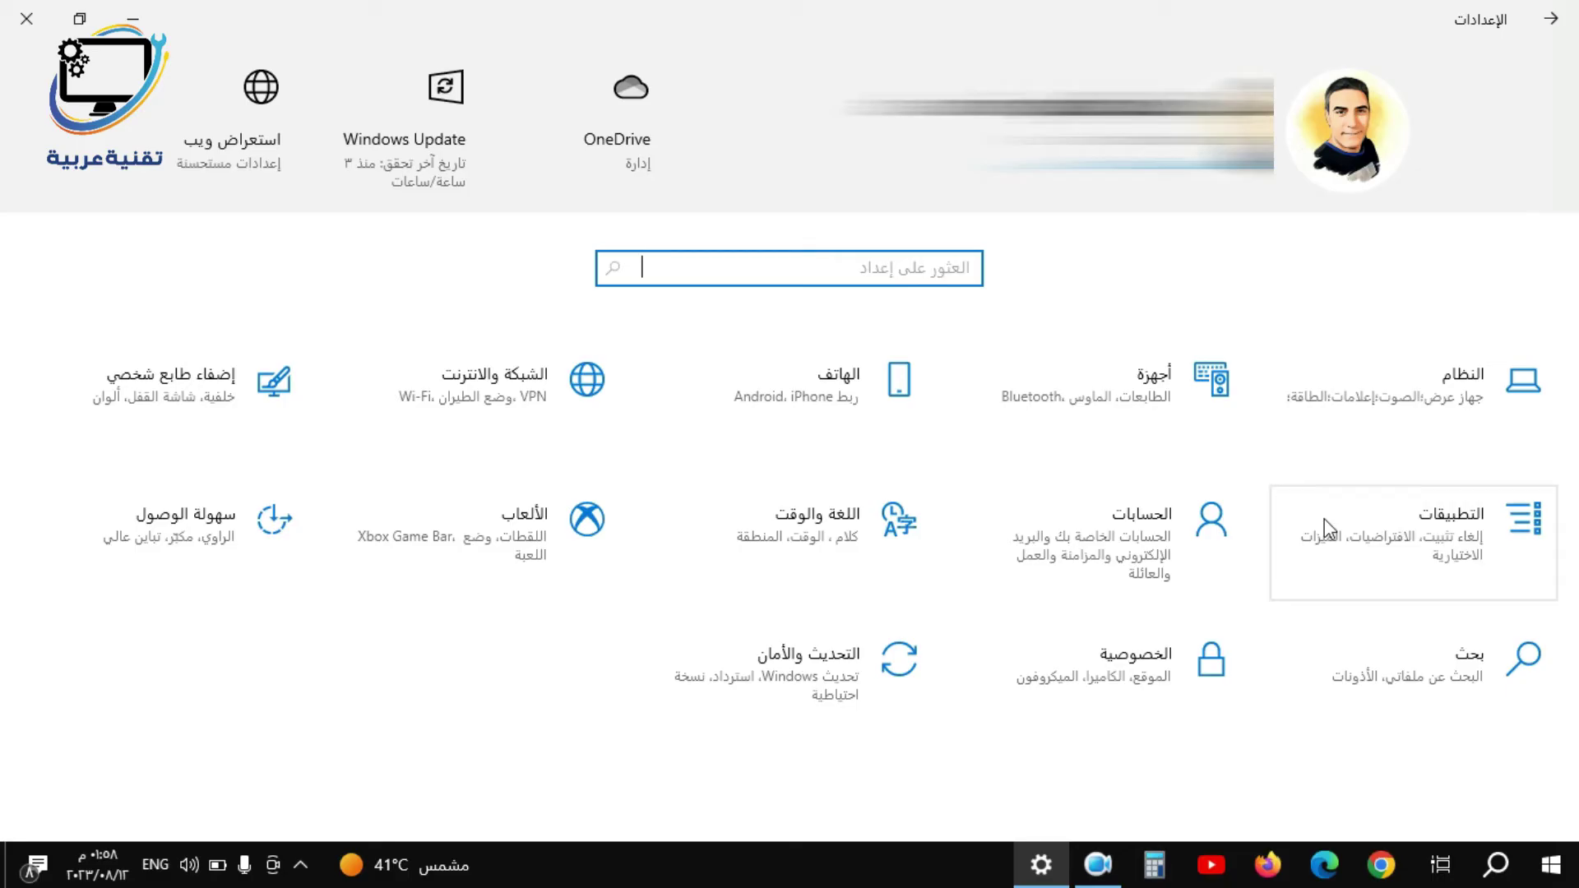
Uninstall Microsoft OneDrive from the installed apps and features.
{"action": "left_click", "coordinate": [1324, 522]}
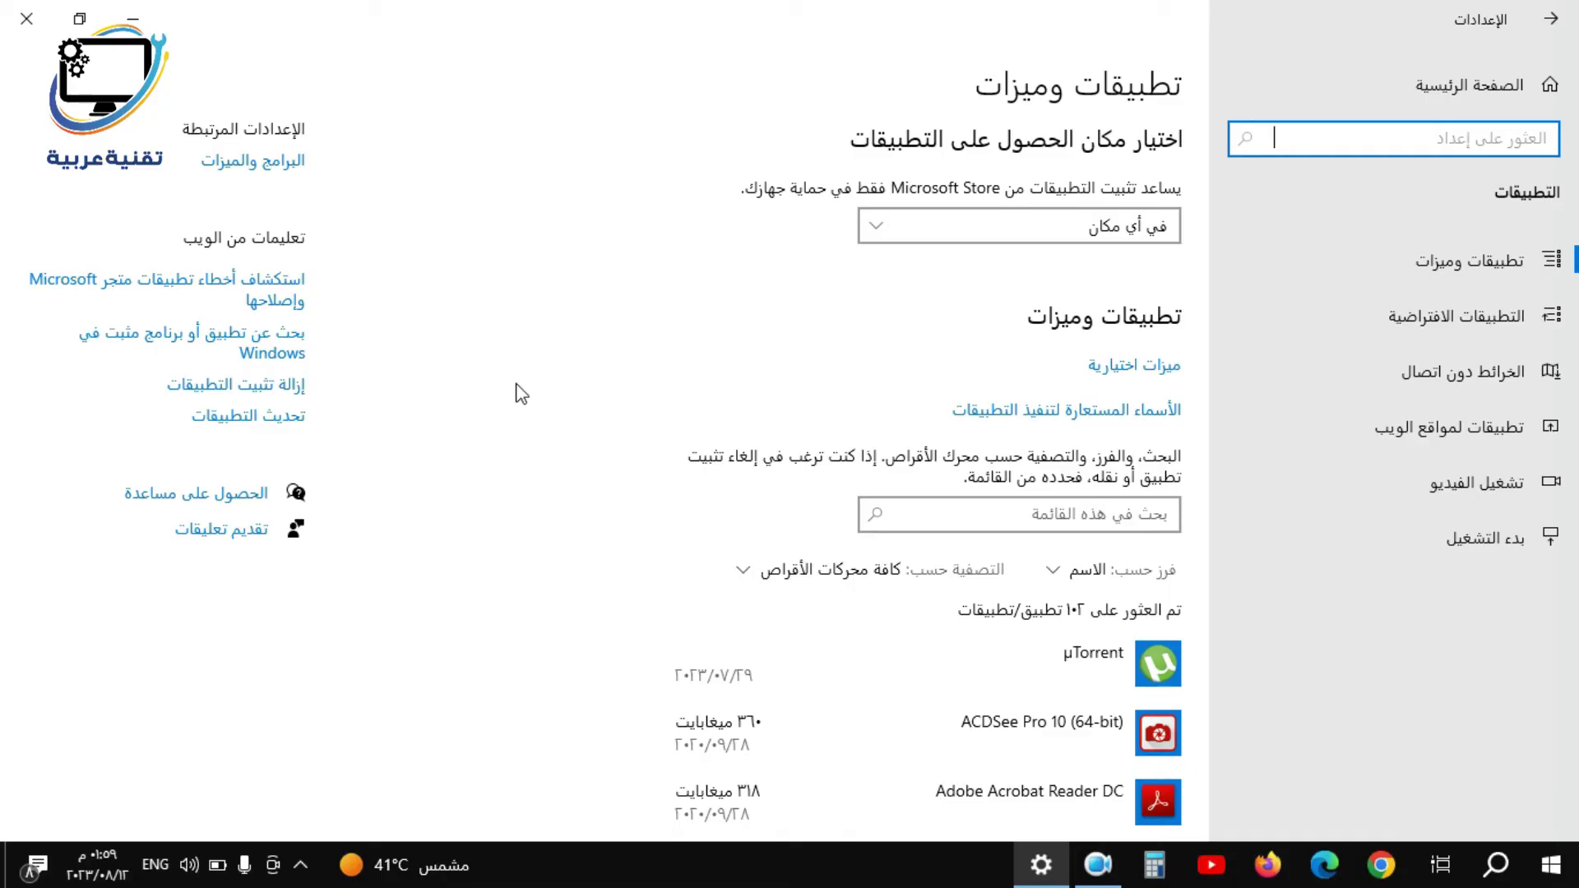
{"action": "scroll", "coordinate": [520, 393], "scroll_direction": "down", "scroll_amount": 10}
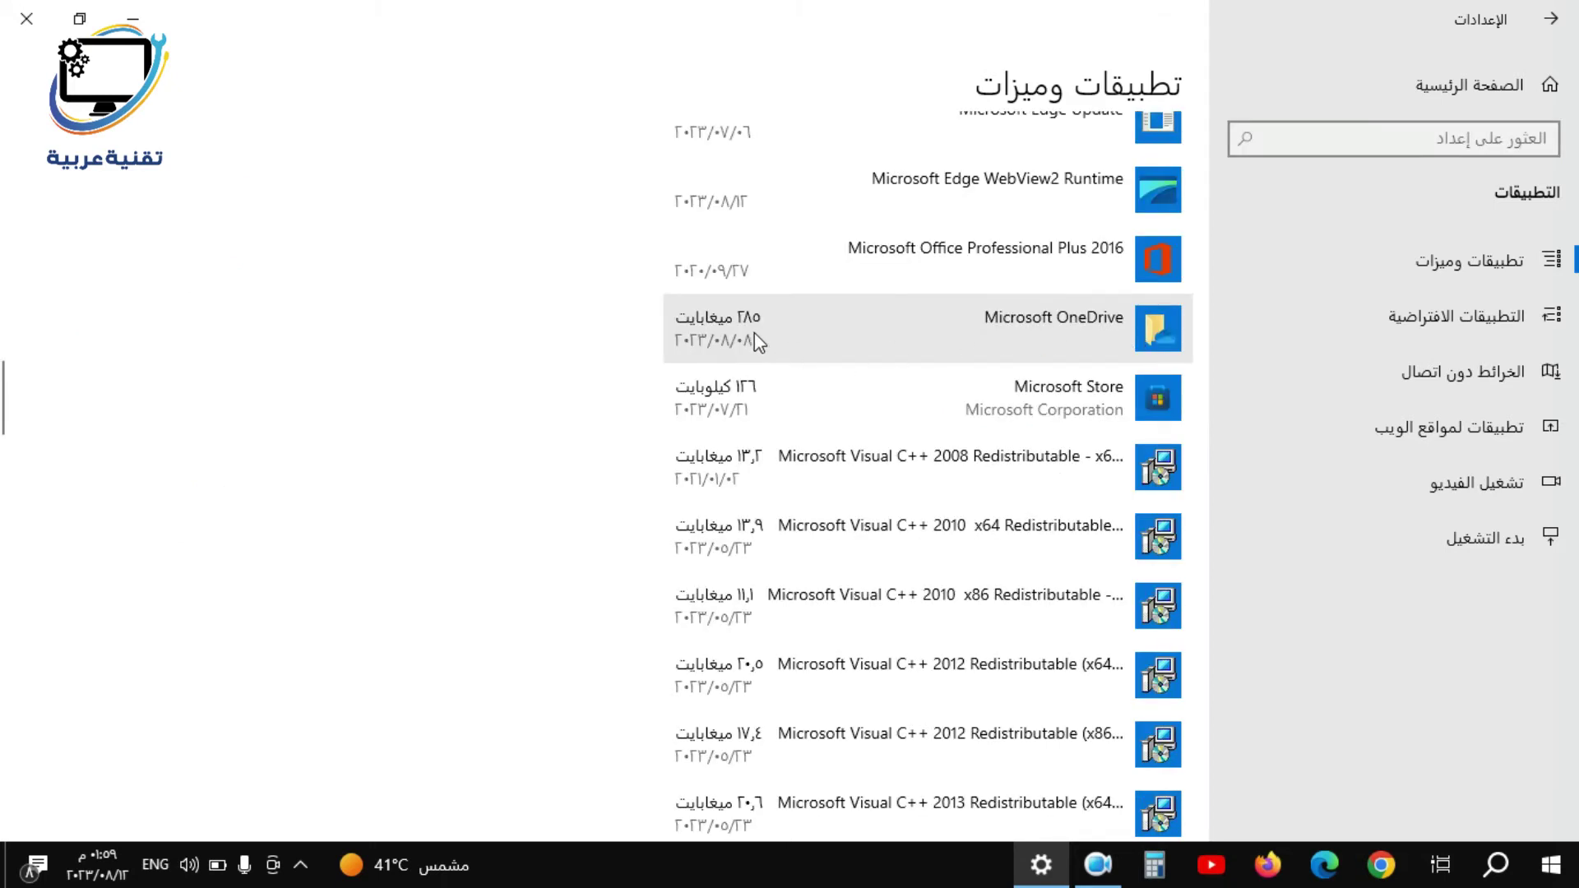
{"action": "left_click", "coordinate": [822, 328]}
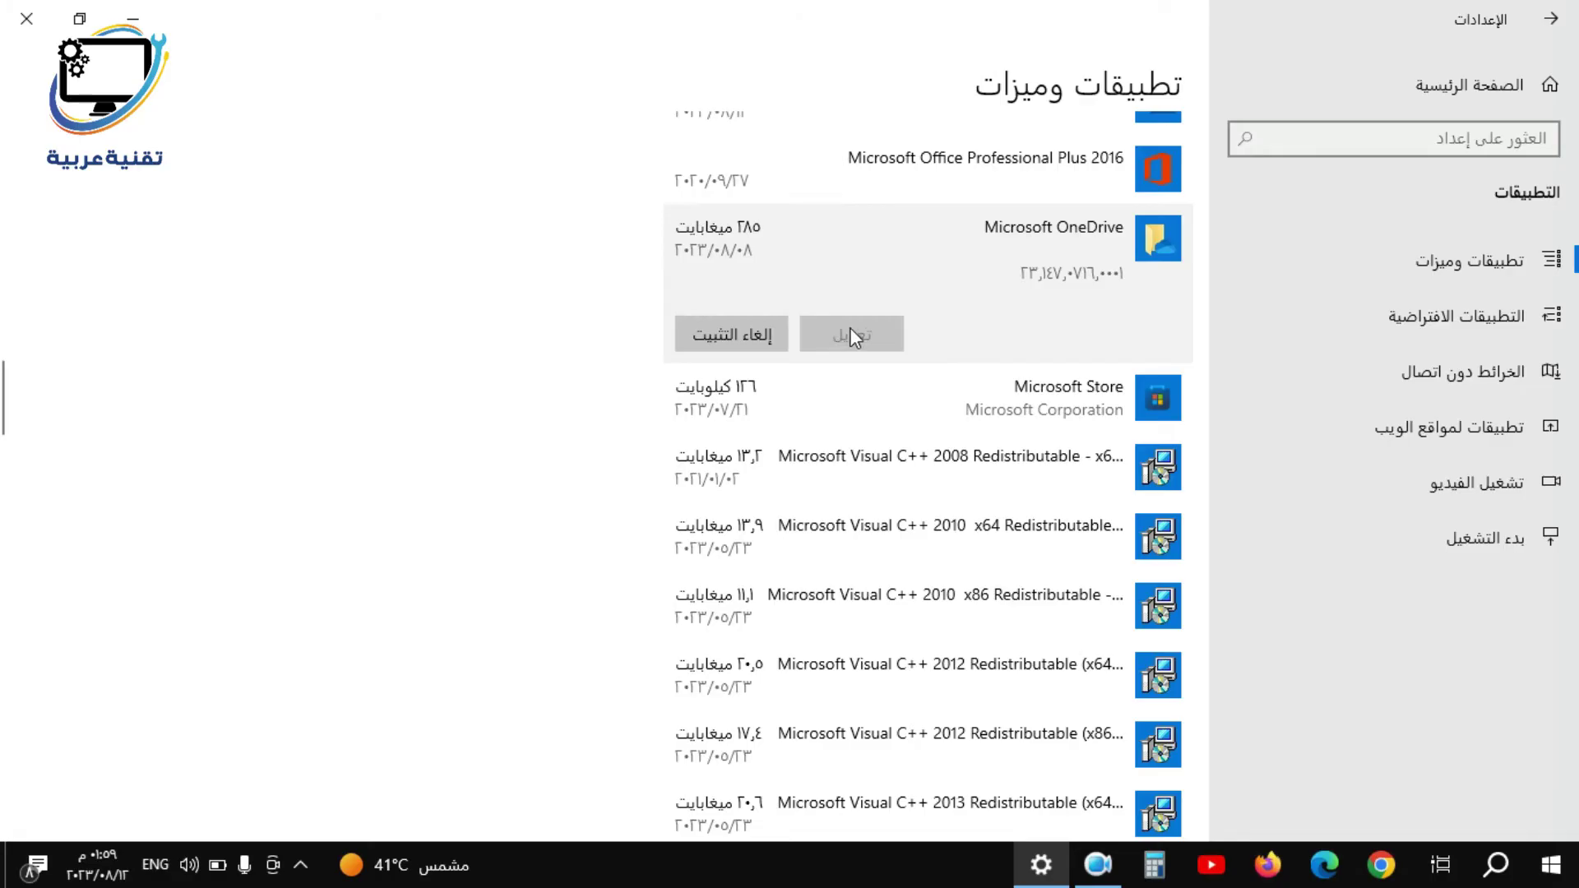
{"action": "left_click", "coordinate": [735, 341]}
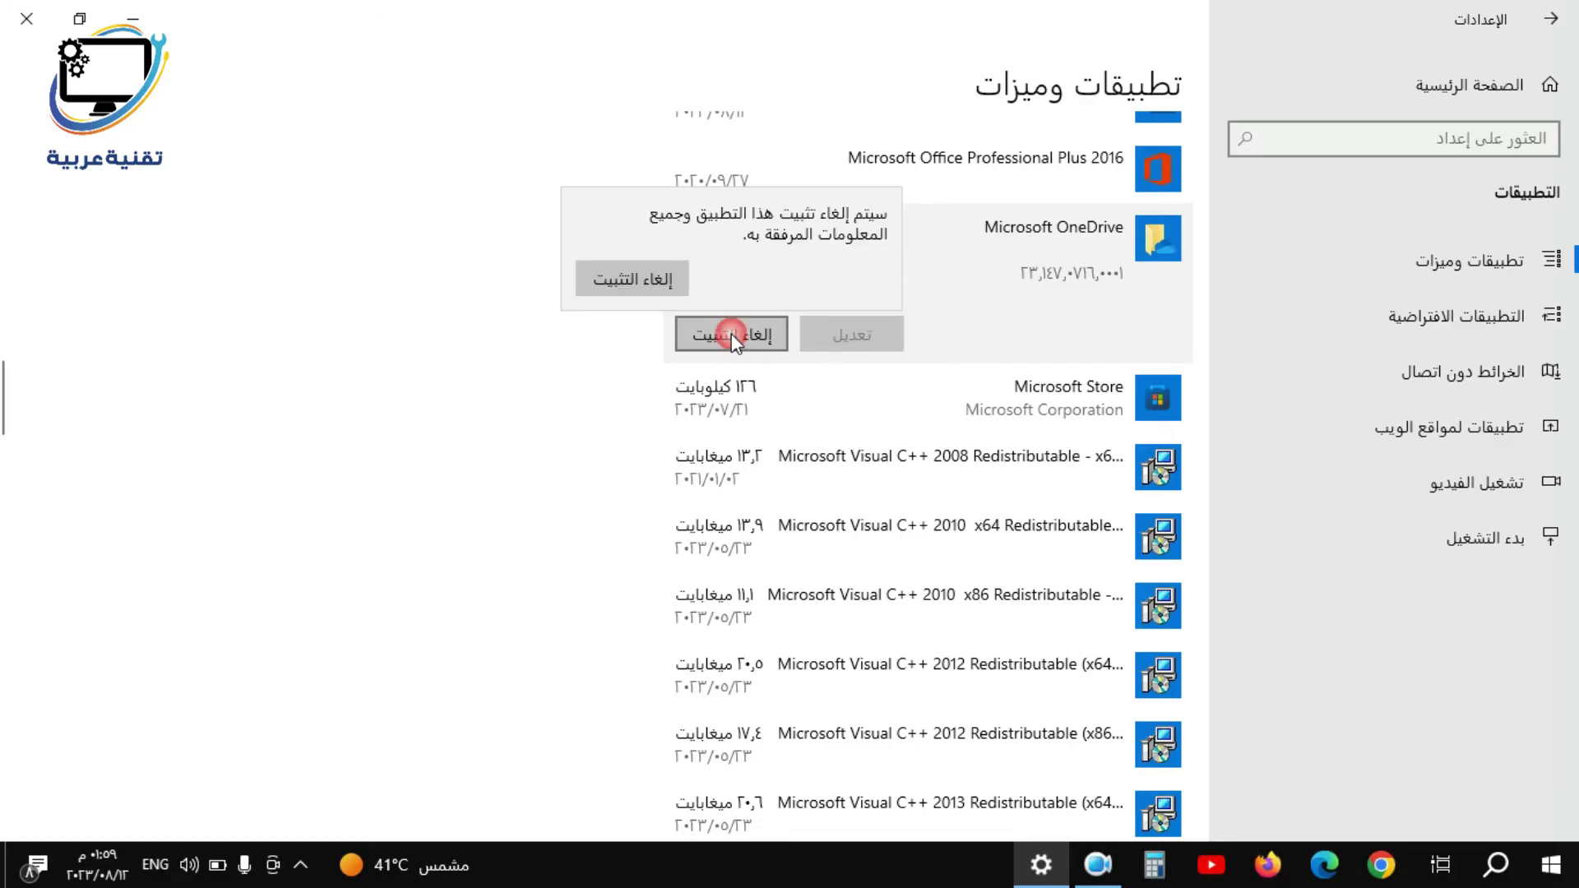
{"action": "left_click", "coordinate": [653, 283]}
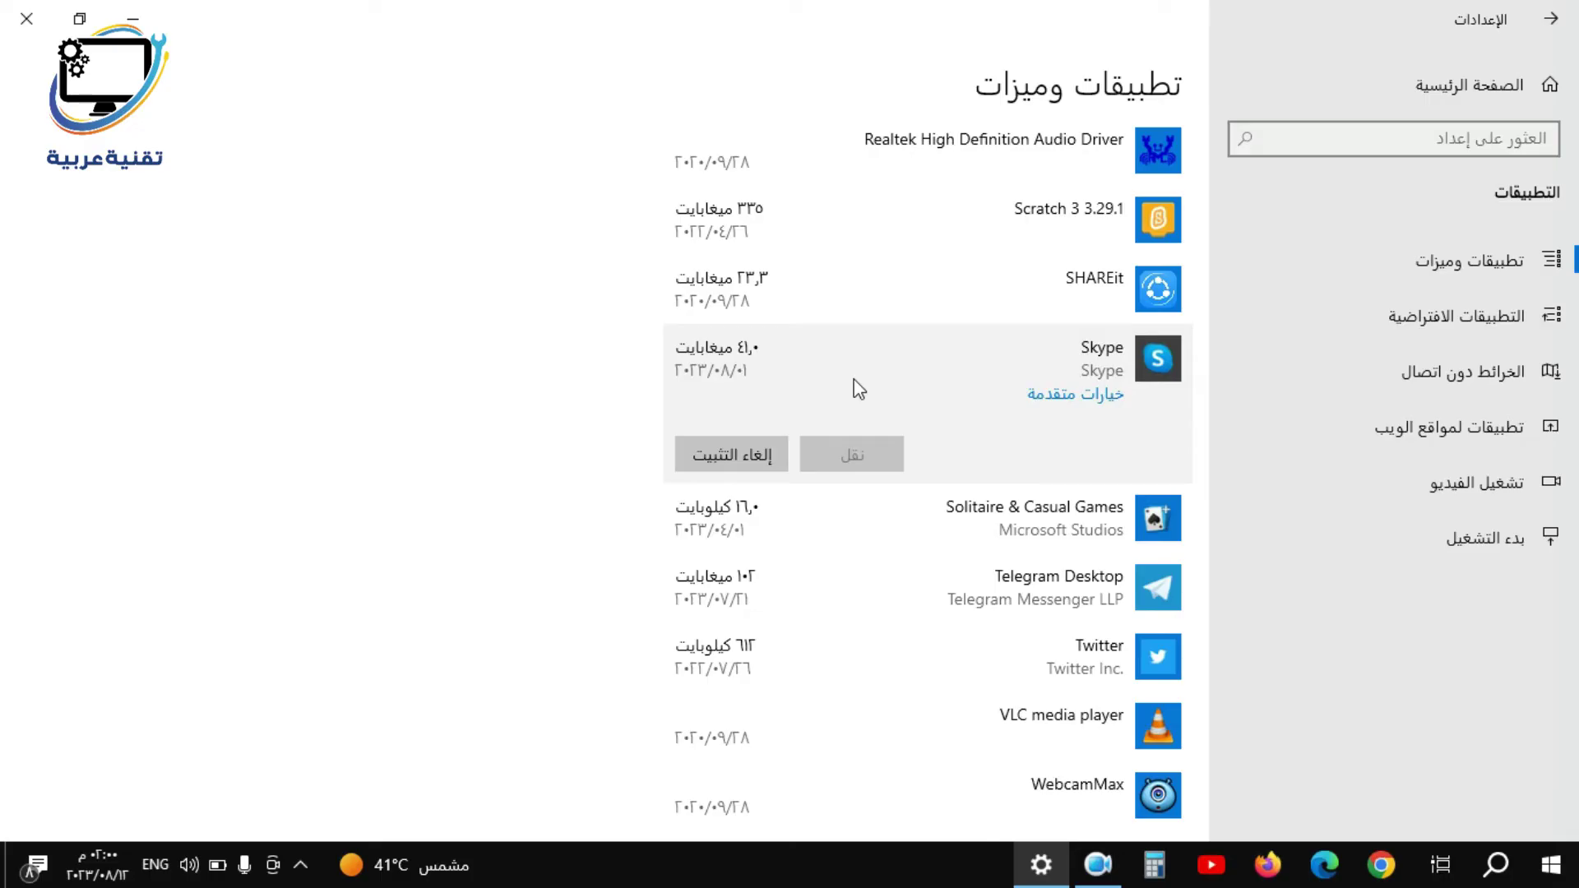
Uninstall the Skype and Xbox Live apps from the installed apps list.
{"action": "left_click", "coordinate": [713, 453]}
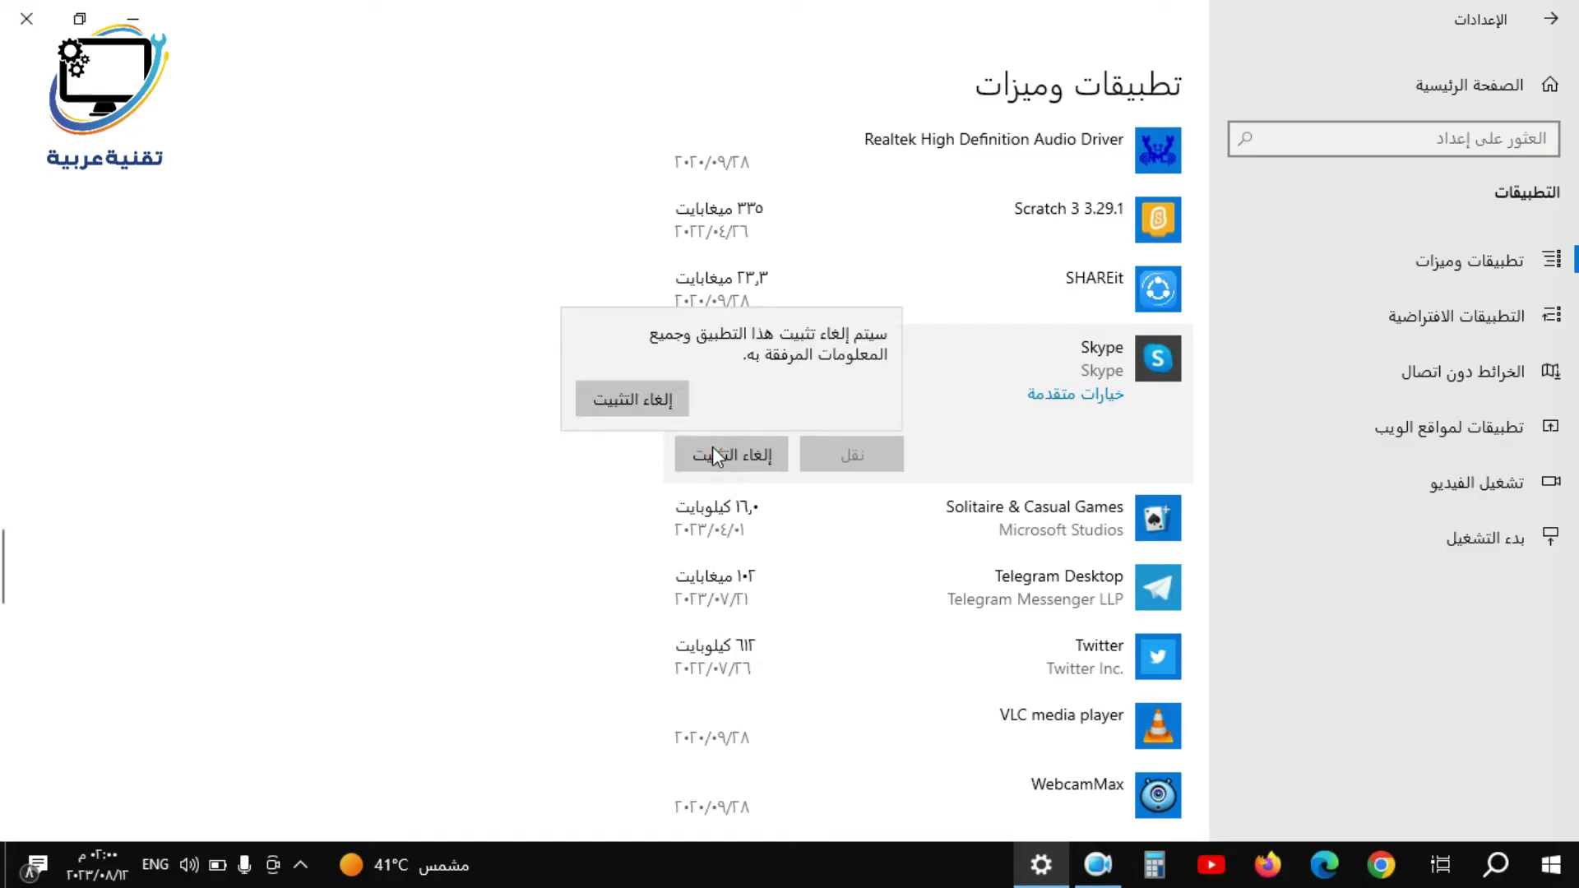
{"action": "left_click", "coordinate": [650, 401]}
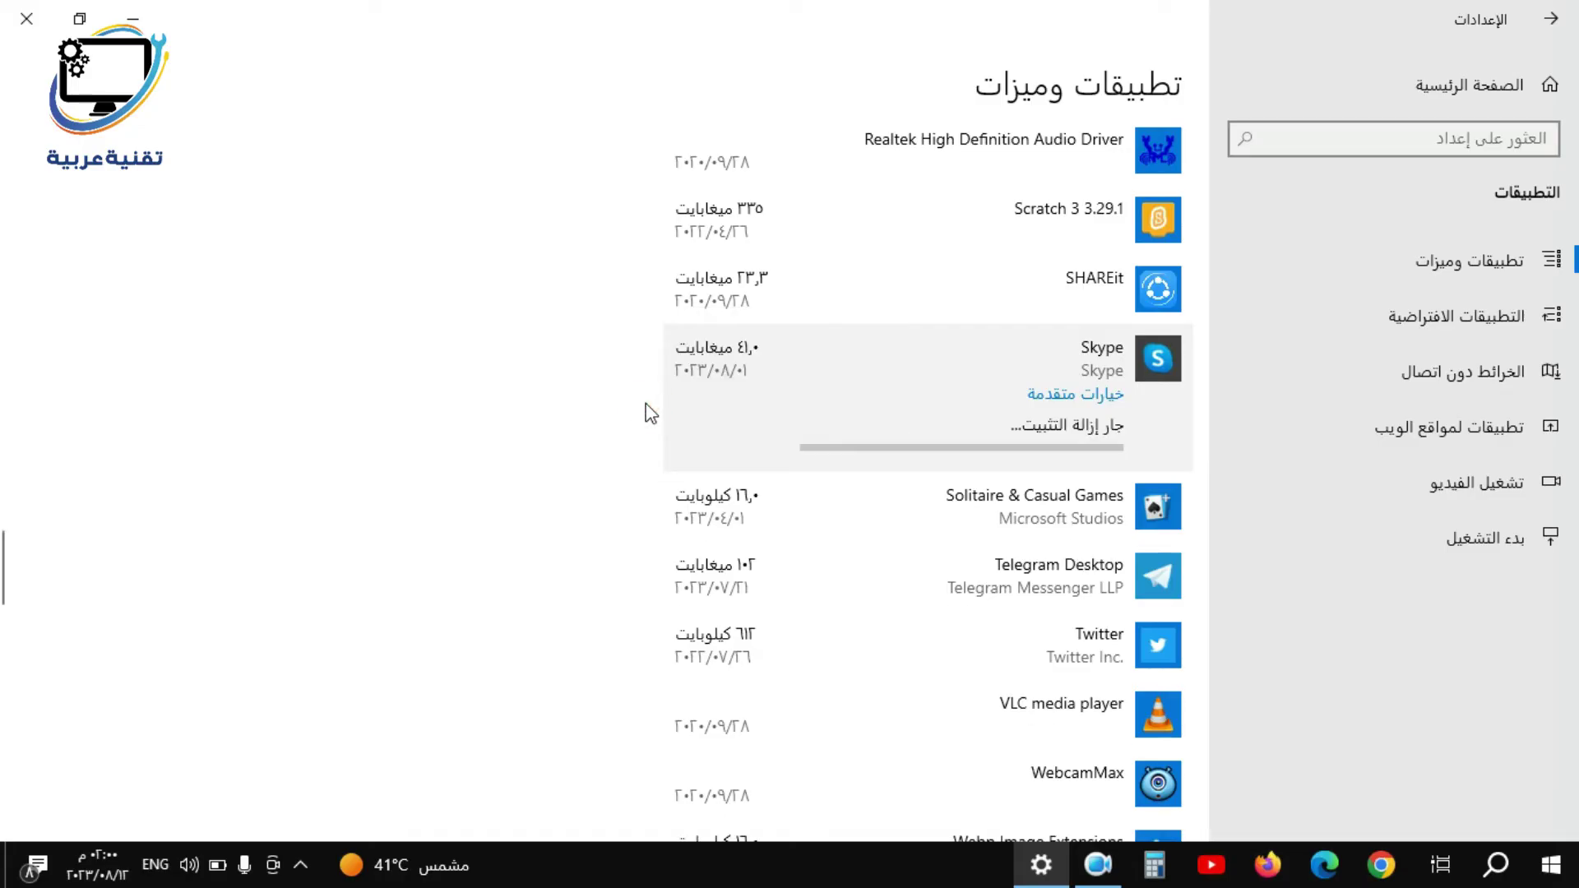
{"action": "scroll", "coordinate": [928, 327], "scroll_direction": "down", "scroll_amount": 10}
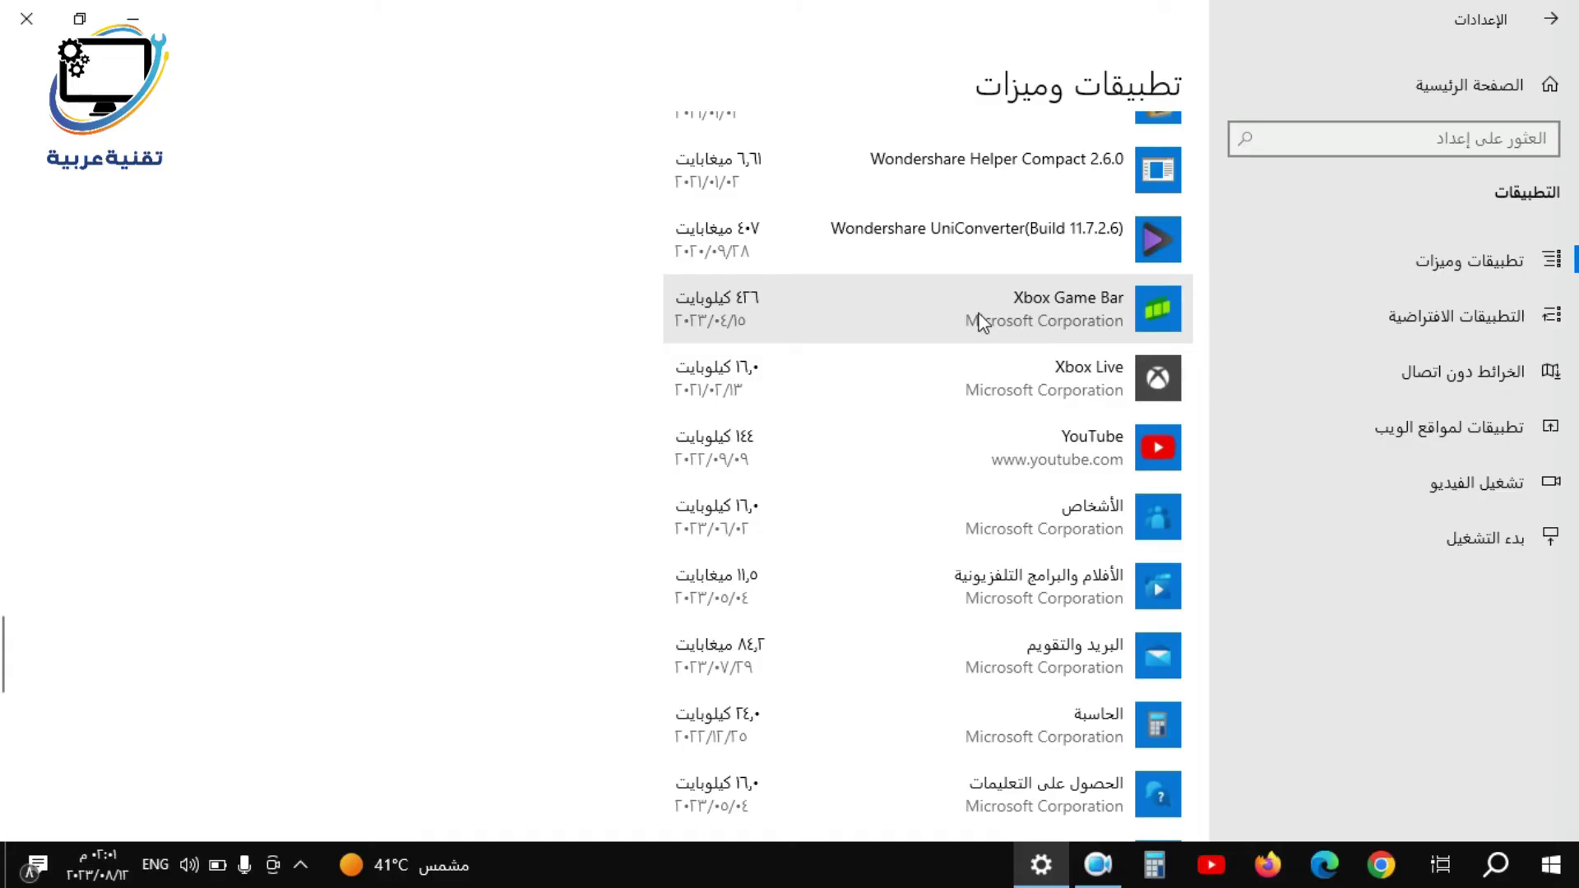
{"action": "left_click", "coordinate": [1048, 387]}
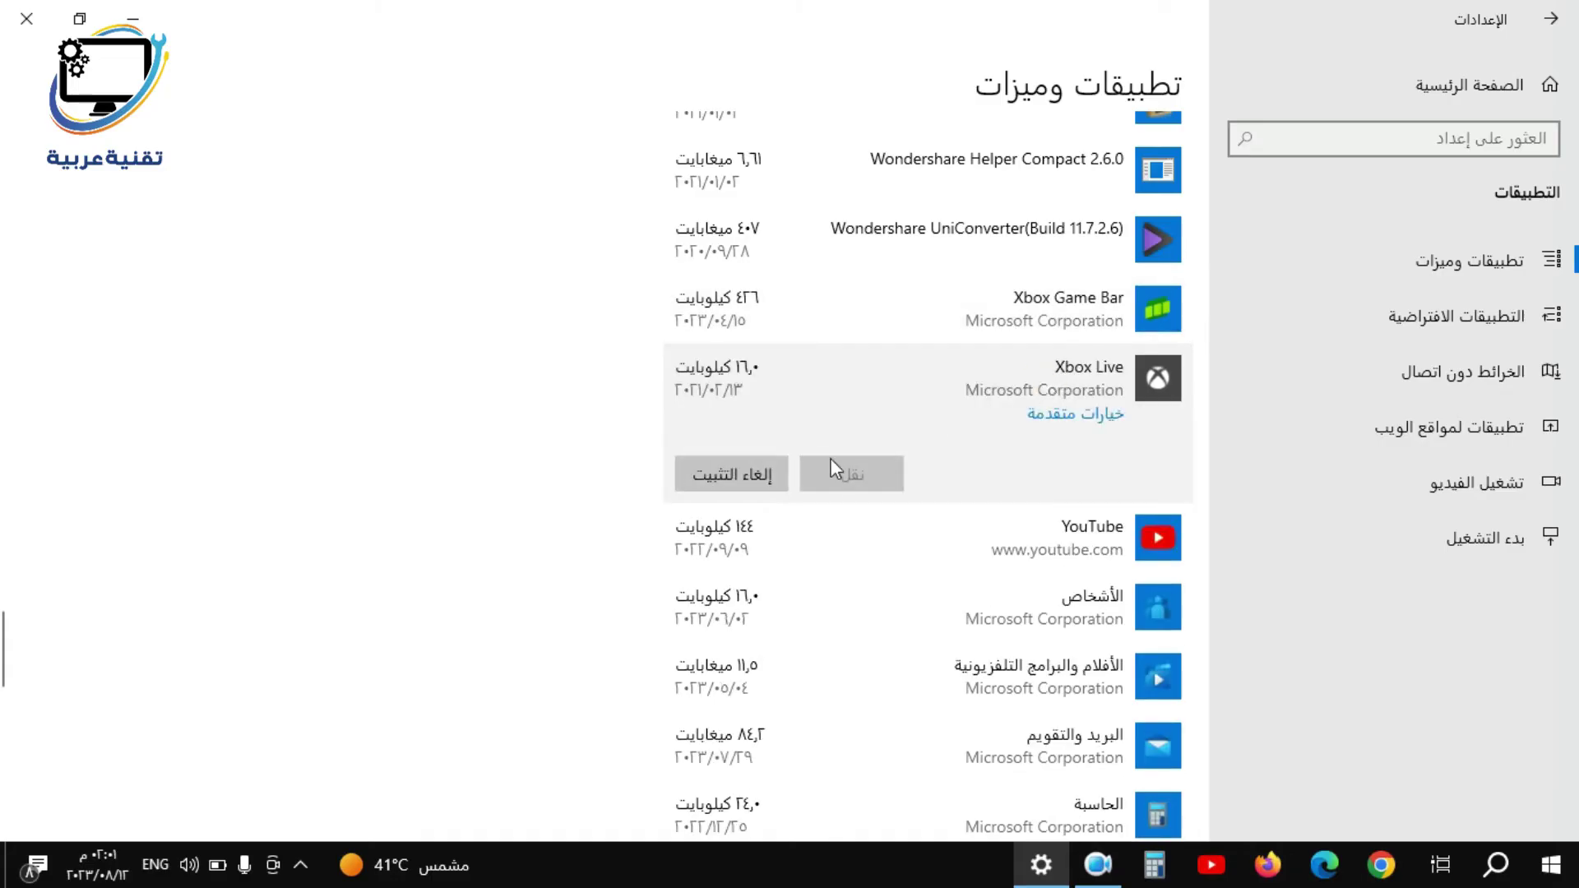
{"action": "left_click", "coordinate": [747, 474]}
{"action": "left_click", "coordinate": [654, 422]}
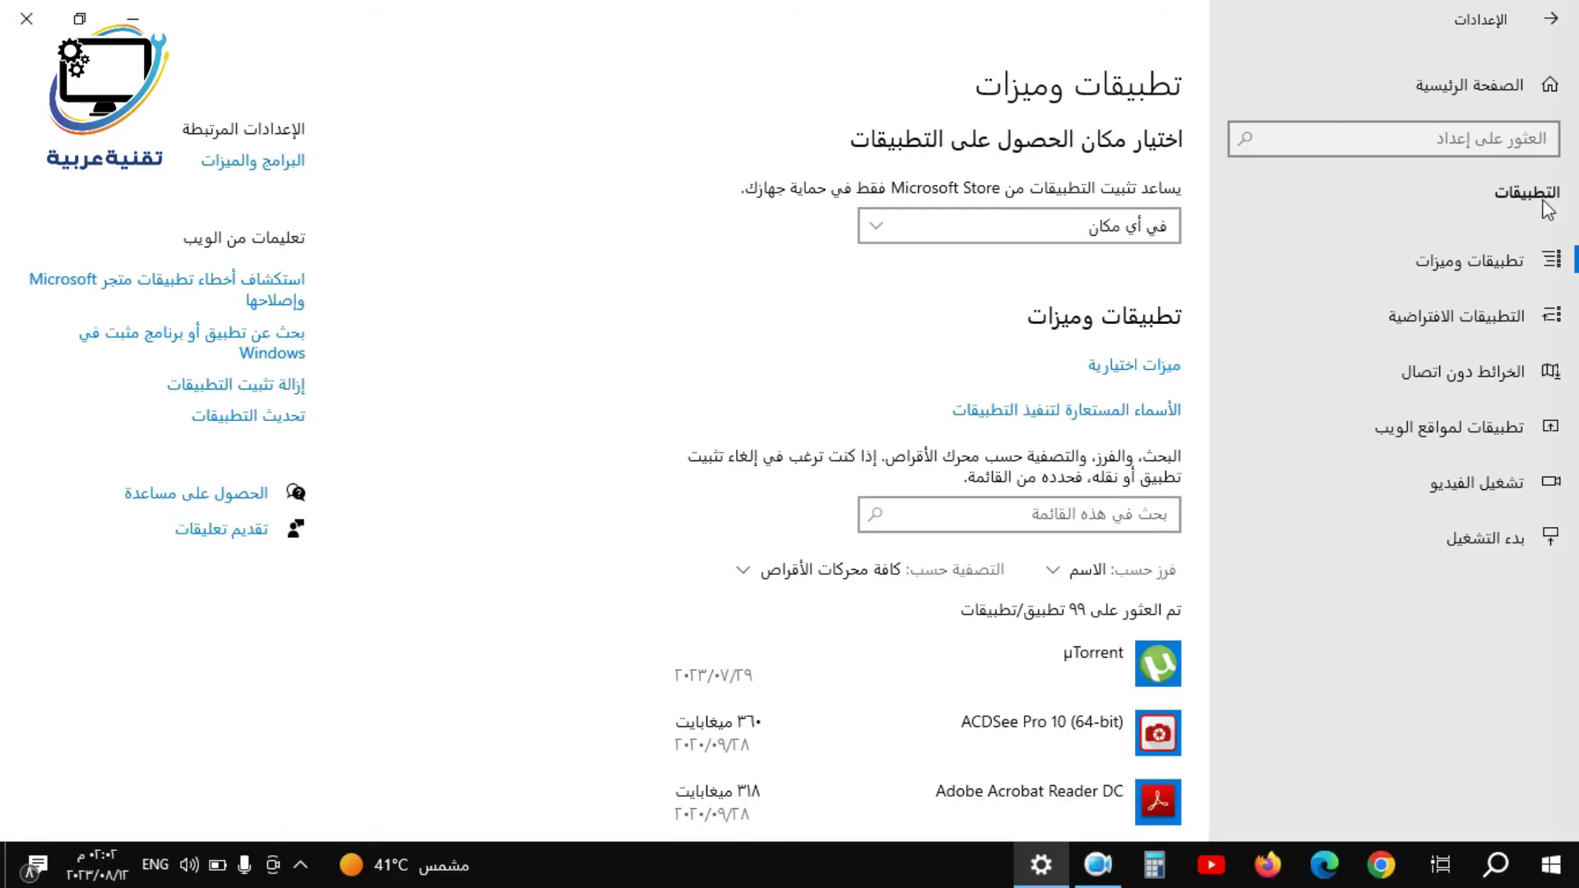
Review the startup apps and turn off CCXProcess so it does not launch at sign-in.
{"action": "left_click", "coordinate": [1426, 532]}
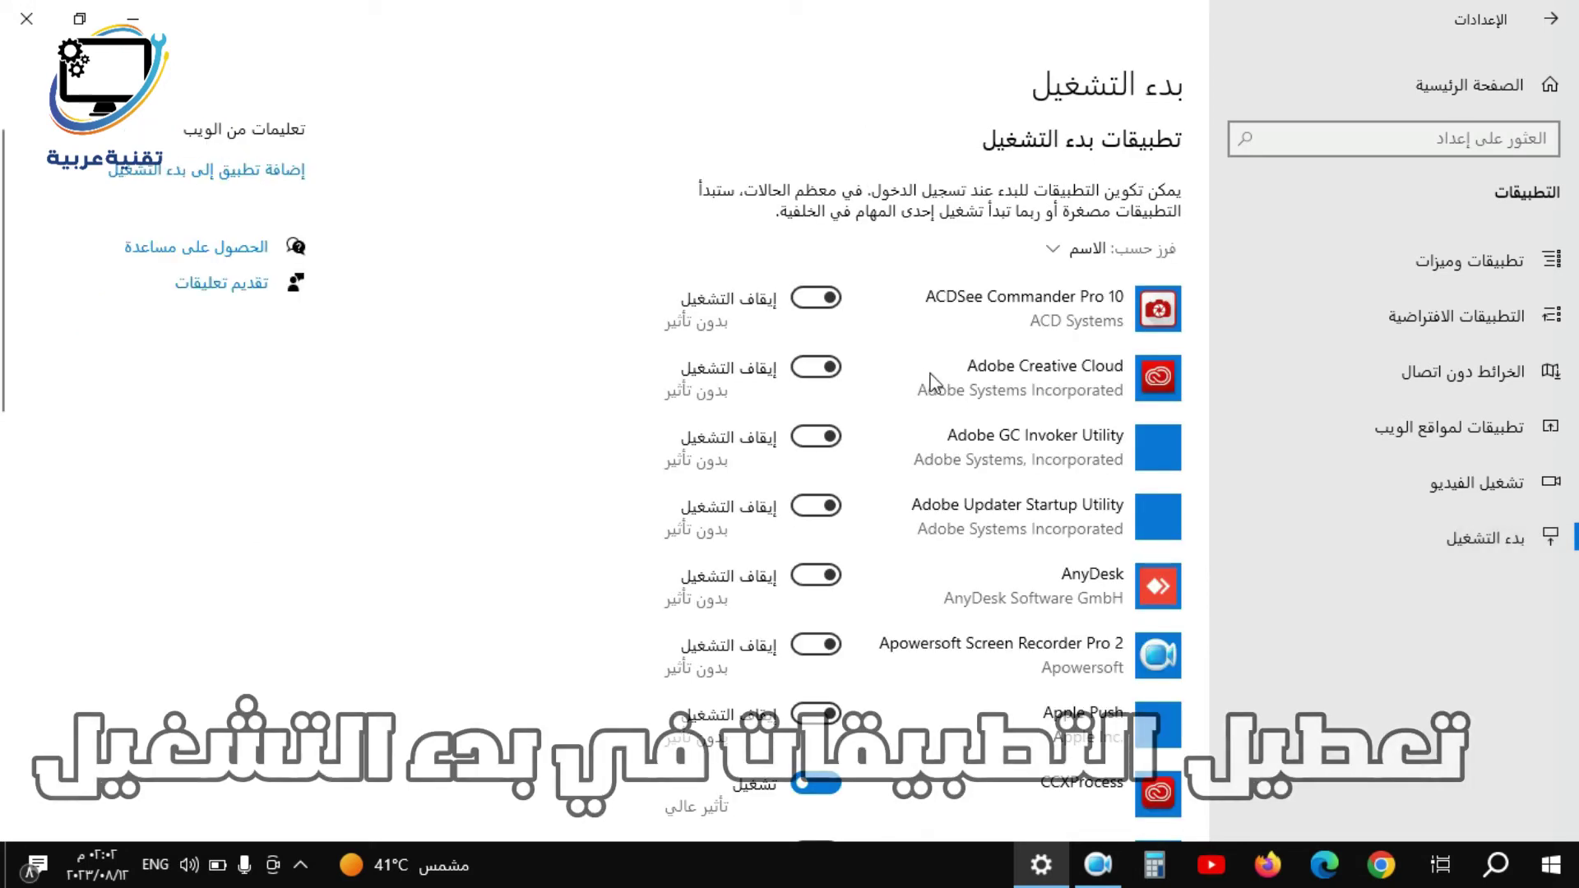
{"action": "scroll", "coordinate": [928, 377], "scroll_direction": "down", "scroll_amount": 8}
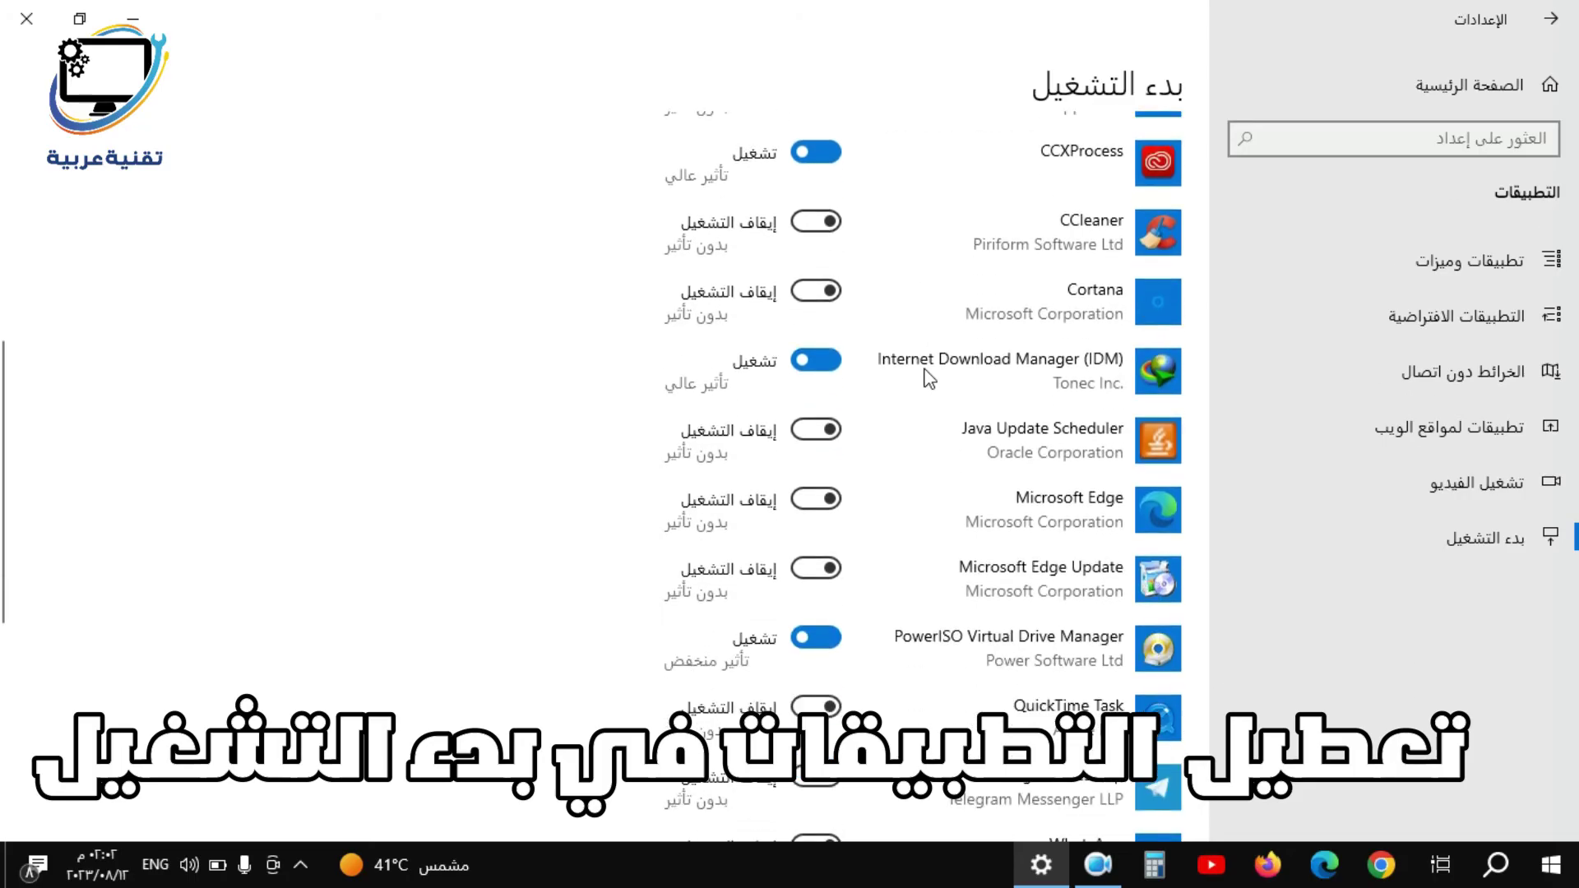
{"action": "scroll", "coordinate": [928, 378], "scroll_direction": "down", "scroll_amount": 8}
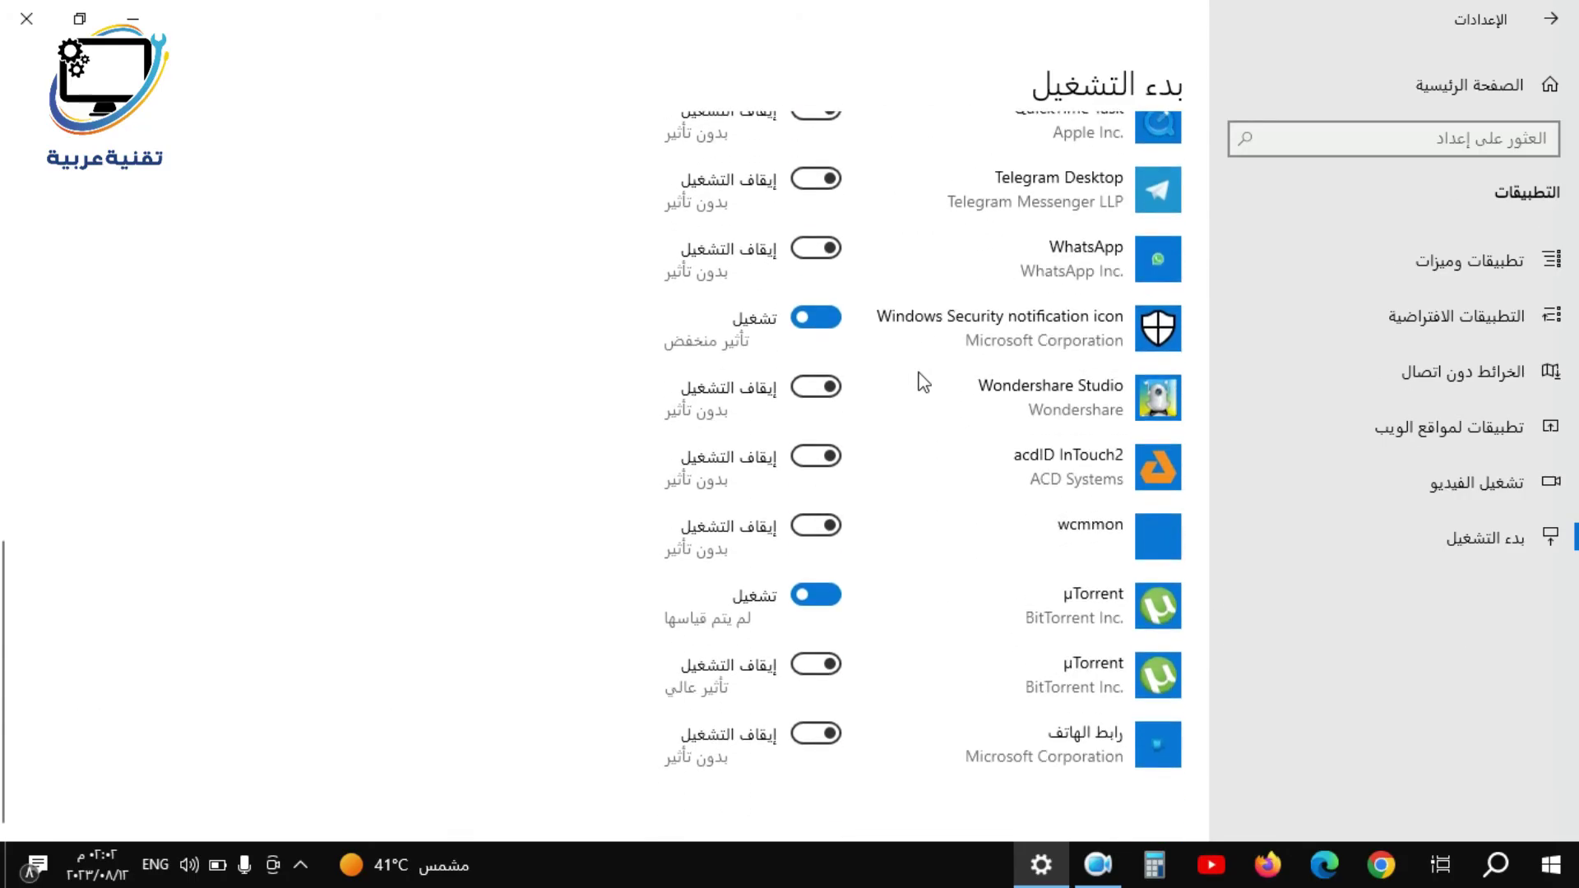
{"action": "scroll", "coordinate": [902, 638], "scroll_direction": "up", "scroll_amount": 3}
{"action": "scroll", "coordinate": [905, 636], "scroll_direction": "up", "scroll_amount": 10}
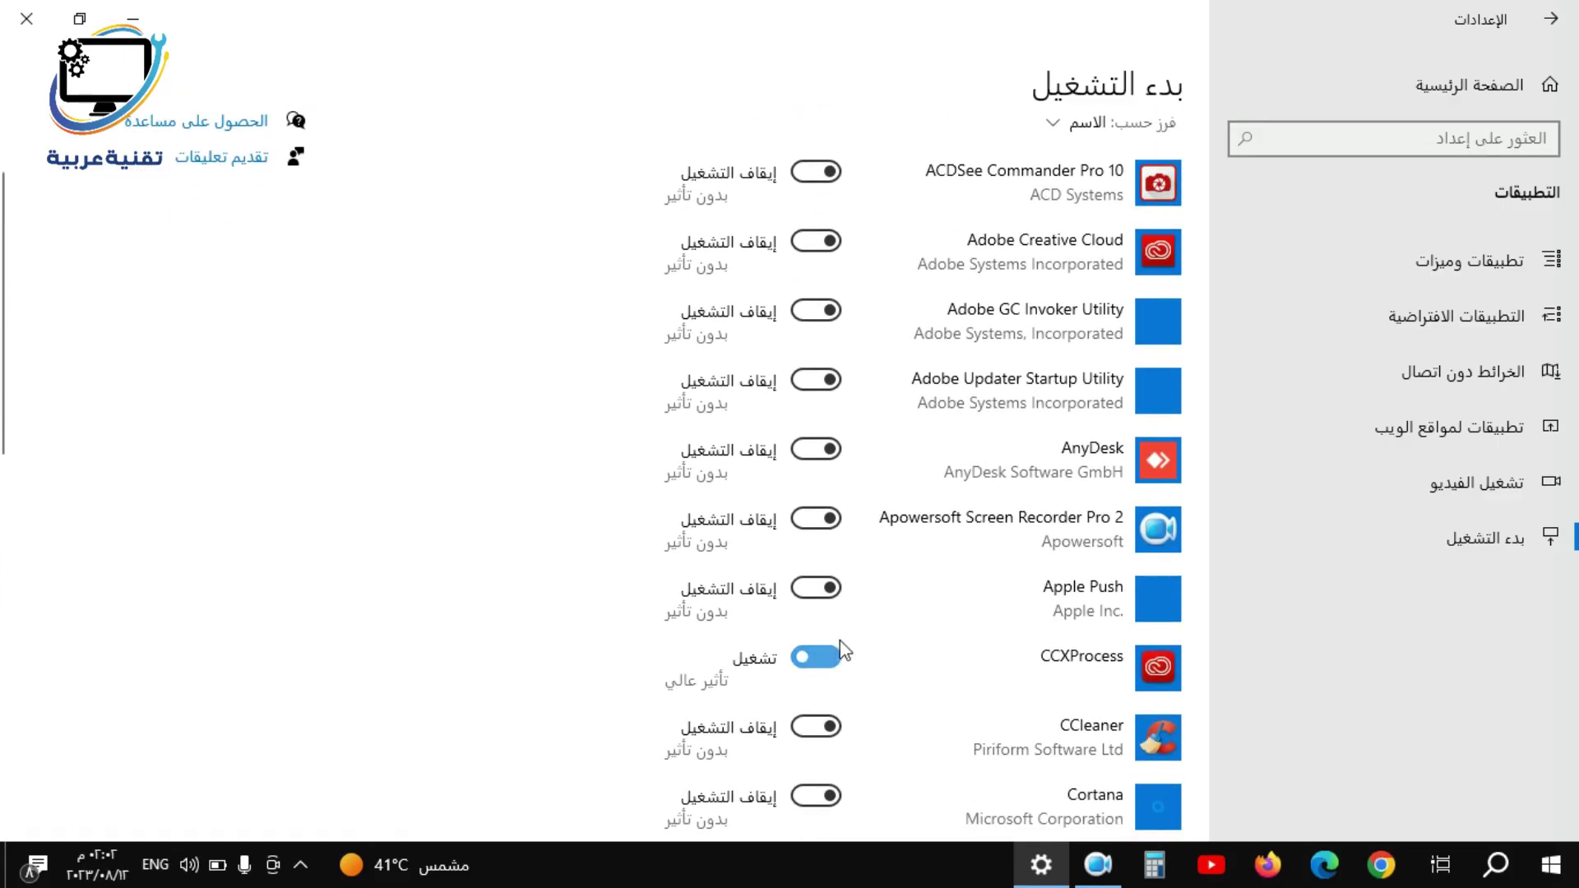
{"action": "scroll", "coordinate": [931, 570], "scroll_direction": "down", "scroll_amount": 2}
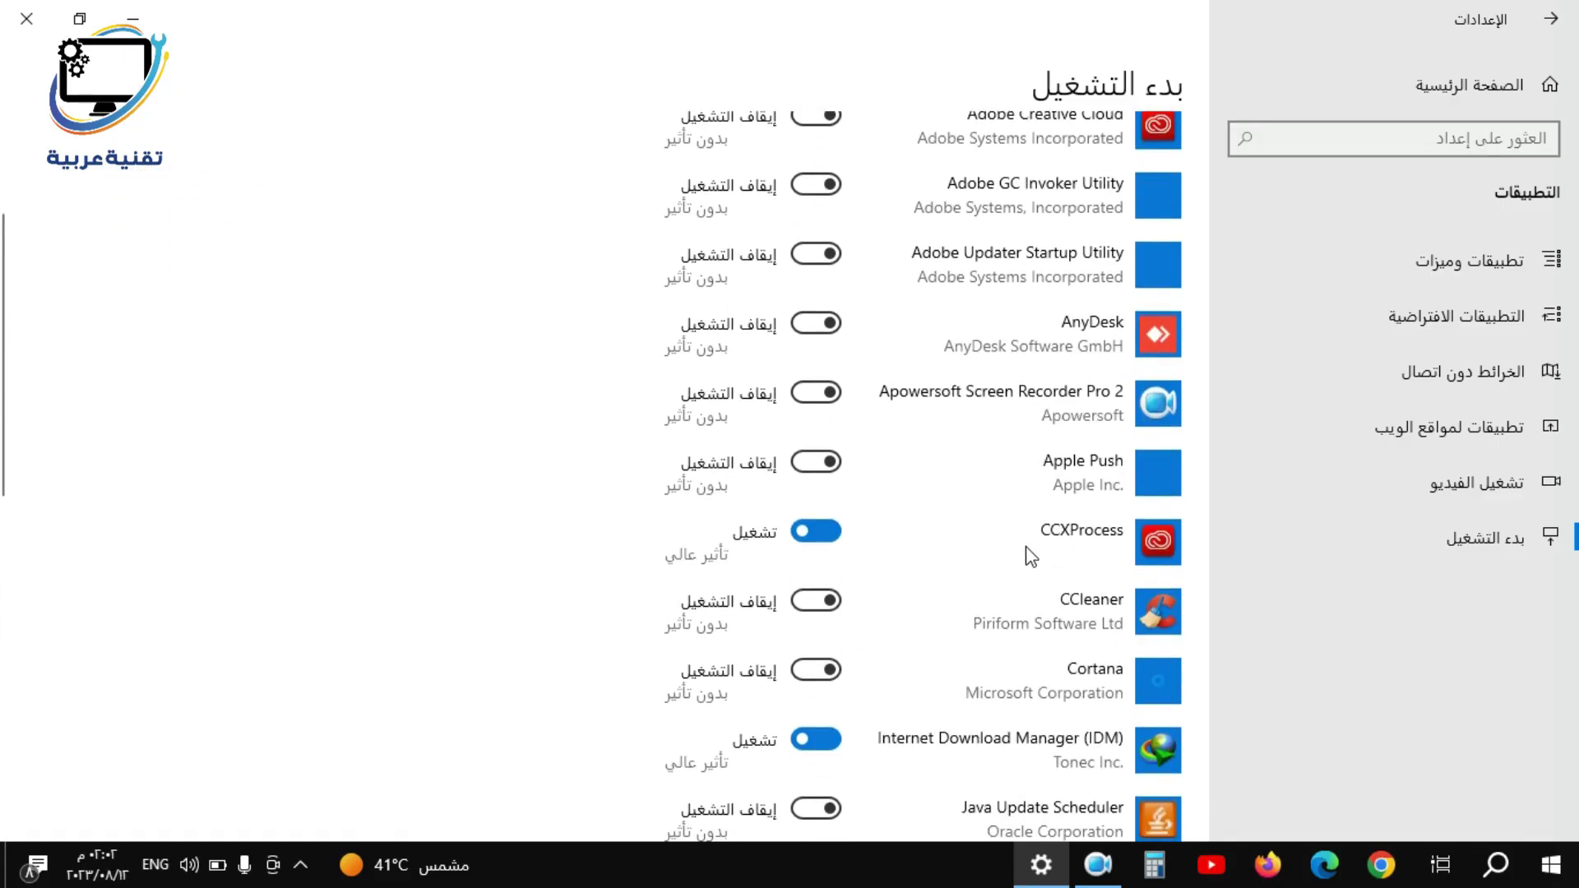
{"action": "left_click", "coordinate": [819, 533]}
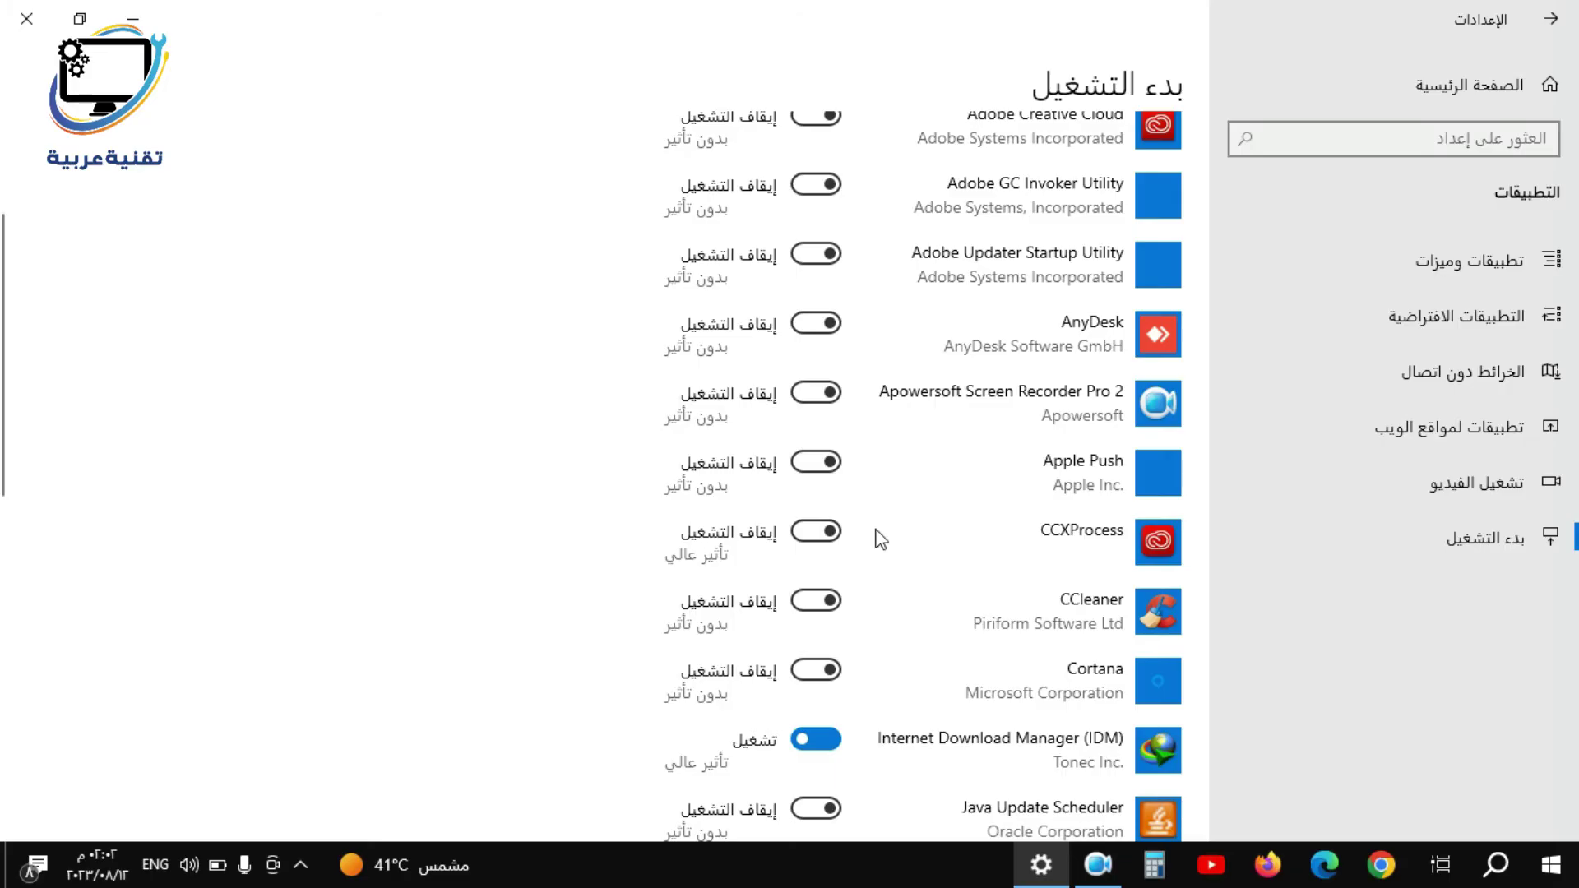
{"action": "scroll", "coordinate": [878, 540], "scroll_direction": "up", "scroll_amount": 2}
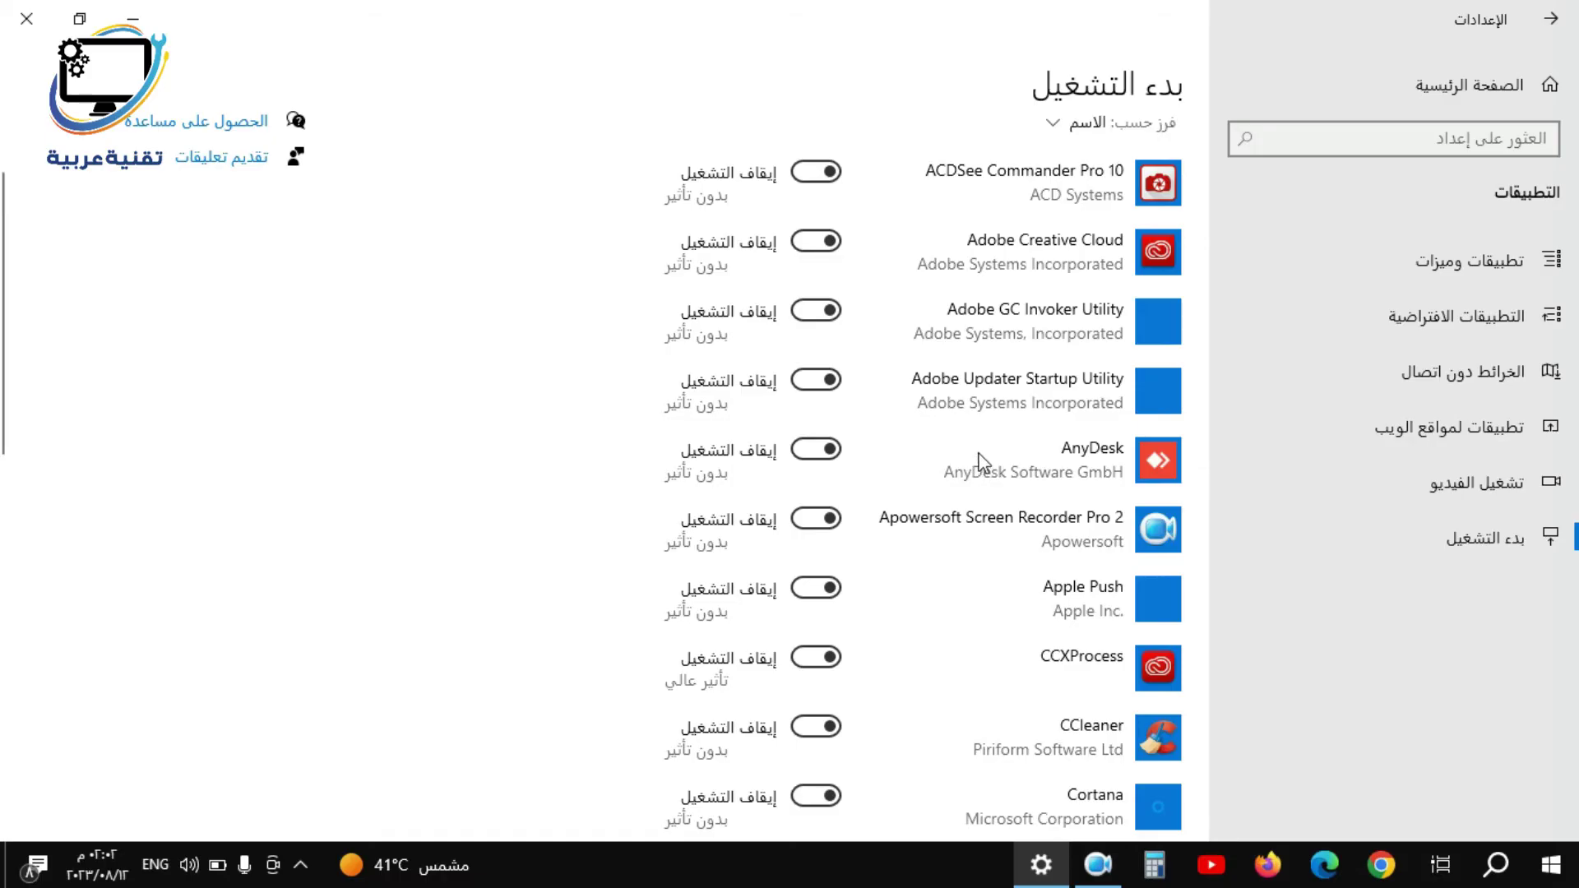
Examine the full list of startup apps, checking each app's on/off state and startup impact.
{"action": "scroll", "coordinate": [982, 454], "scroll_direction": "down", "scroll_amount": 2}
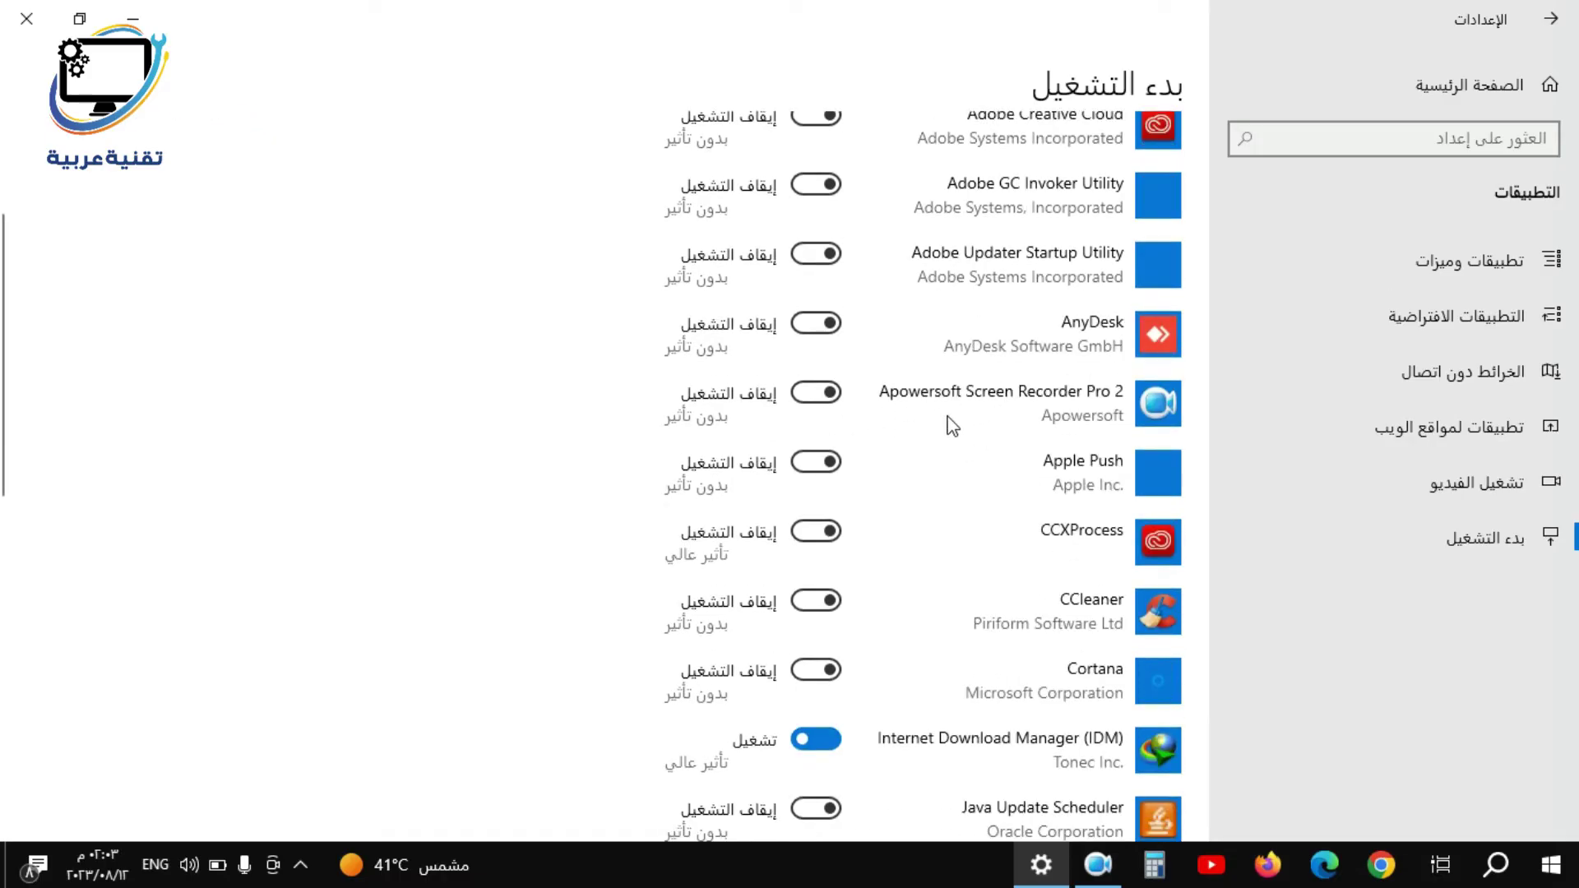
{"action": "scroll", "coordinate": [952, 424], "scroll_direction": "down", "scroll_amount": 4}
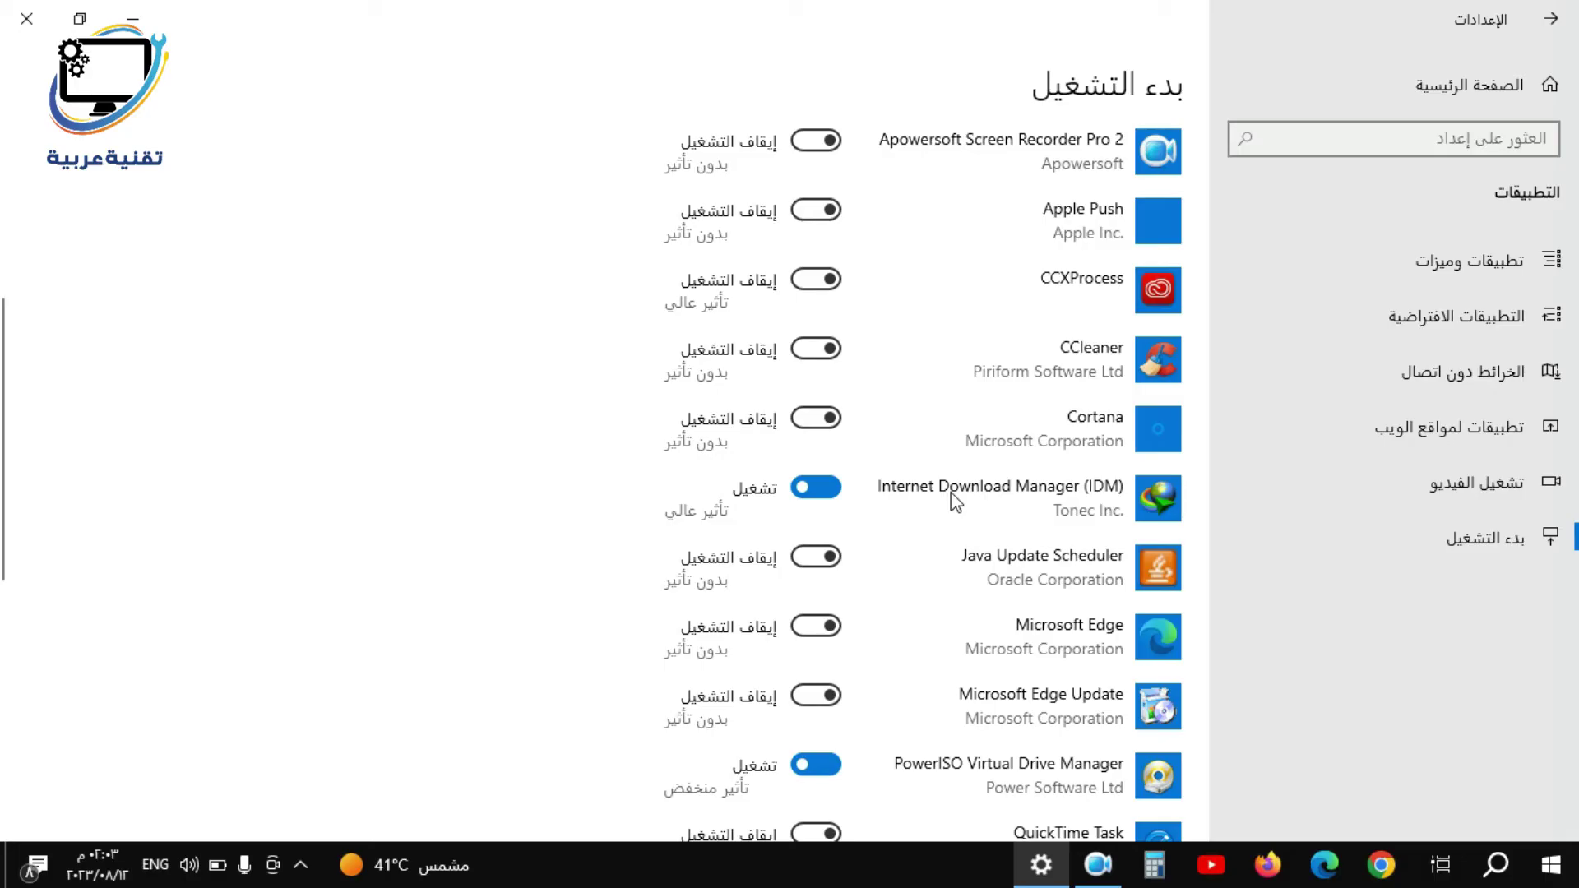
{"action": "scroll", "coordinate": [954, 502], "scroll_direction": "down", "scroll_amount": 4}
{"action": "scroll", "coordinate": [921, 531], "scroll_direction": "down", "scroll_amount": 4}
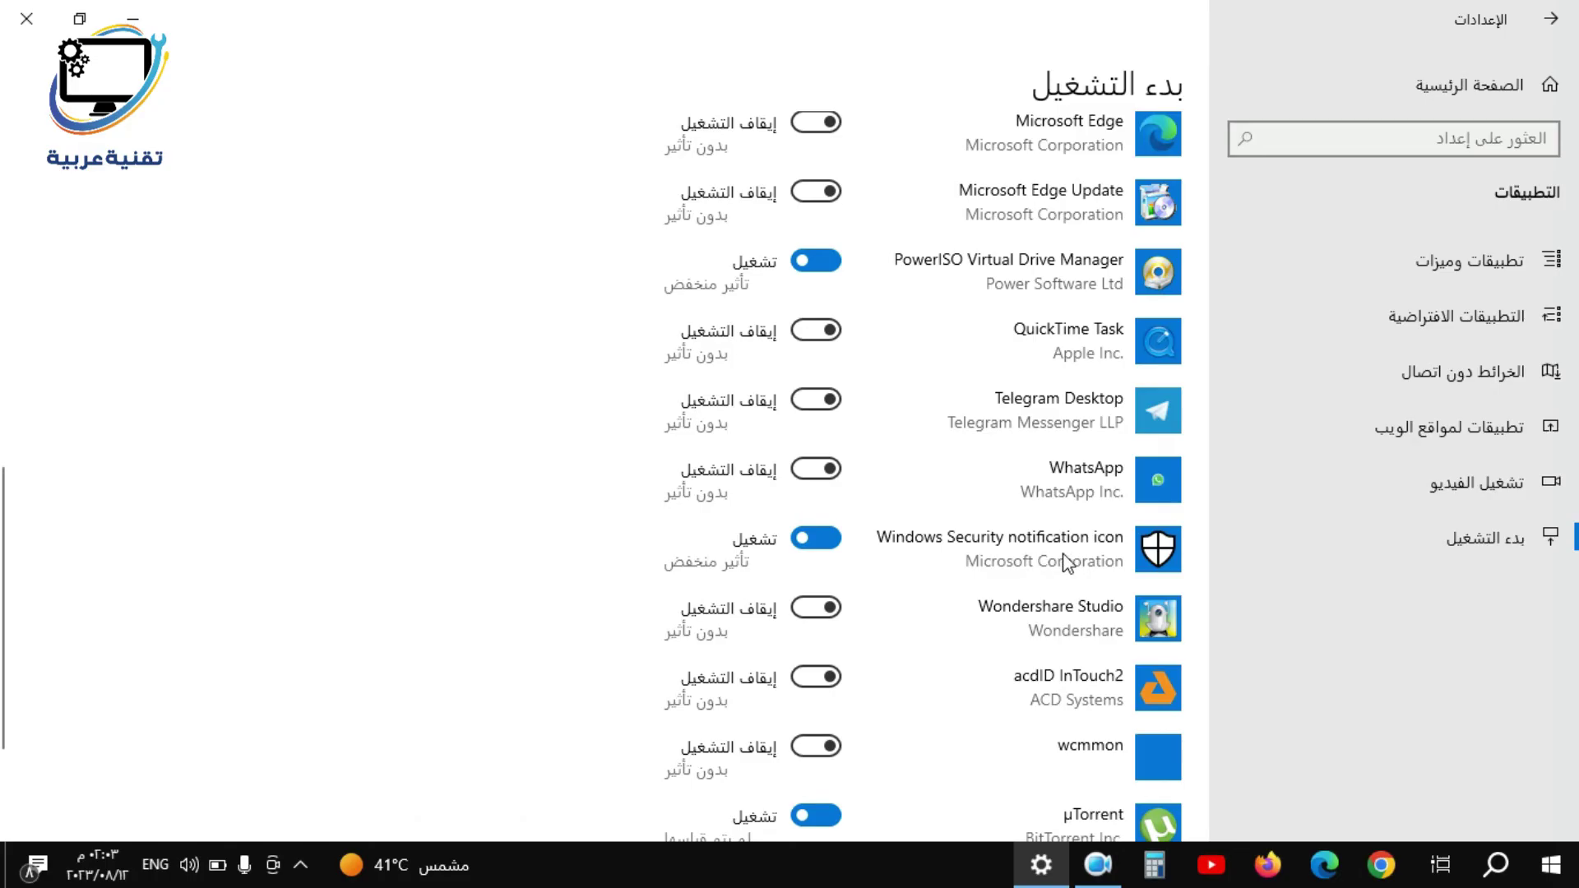
{"action": "scroll", "coordinate": [990, 610], "scroll_direction": "up", "scroll_amount": 2}
{"action": "scroll", "coordinate": [991, 612], "scroll_direction": "up", "scroll_amount": 6}
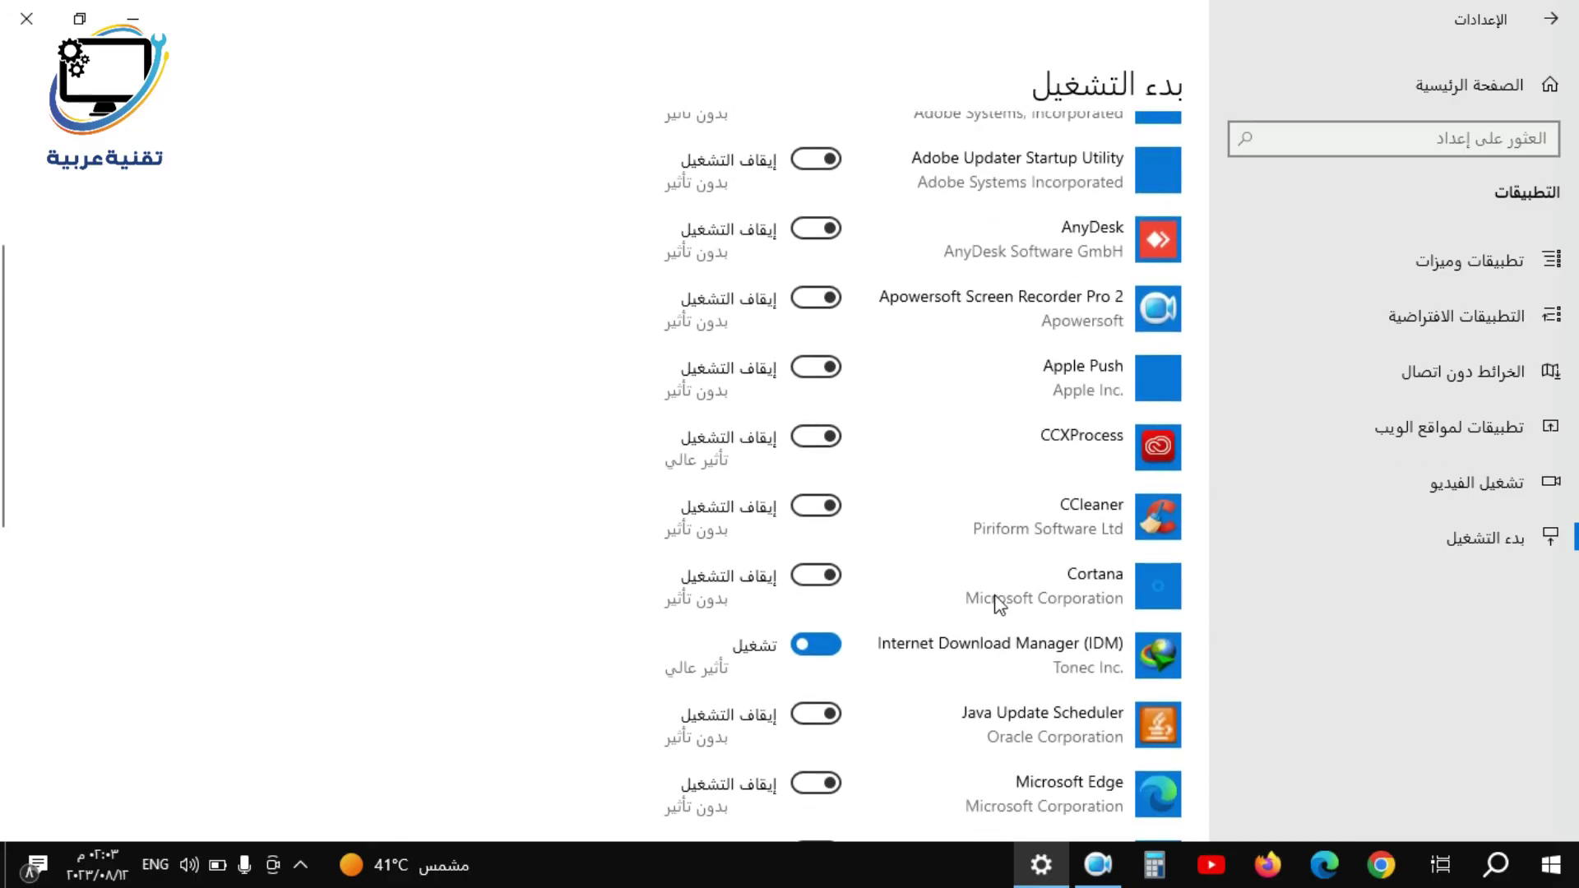
{"action": "scroll", "coordinate": [995, 605], "scroll_direction": "up", "scroll_amount": 4}
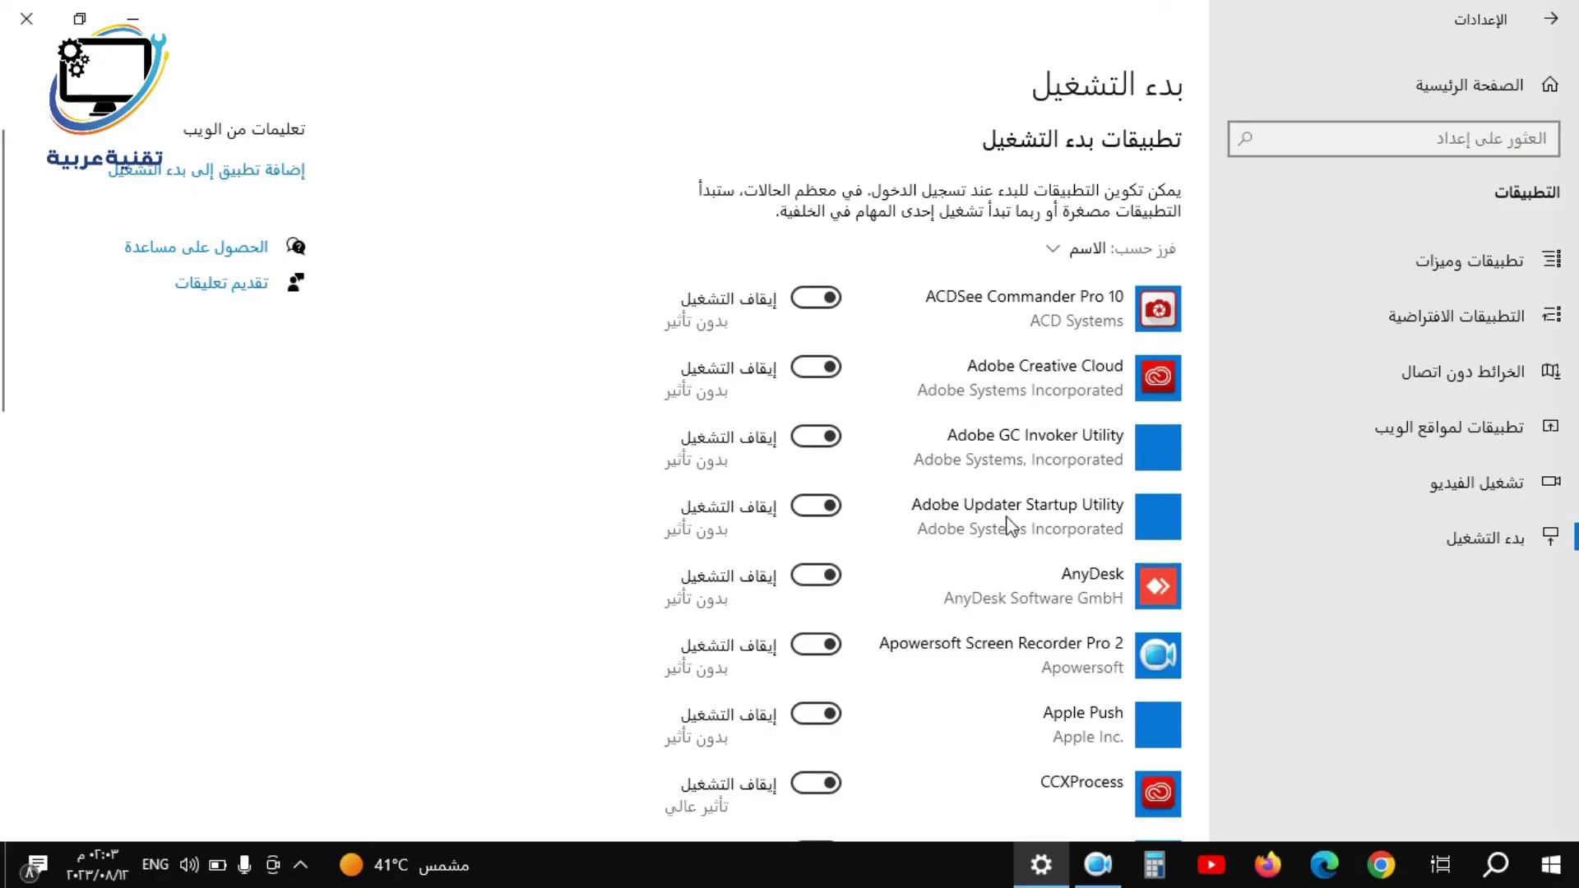
{"action": "scroll", "coordinate": [1017, 503], "scroll_direction": "down", "scroll_amount": 2}
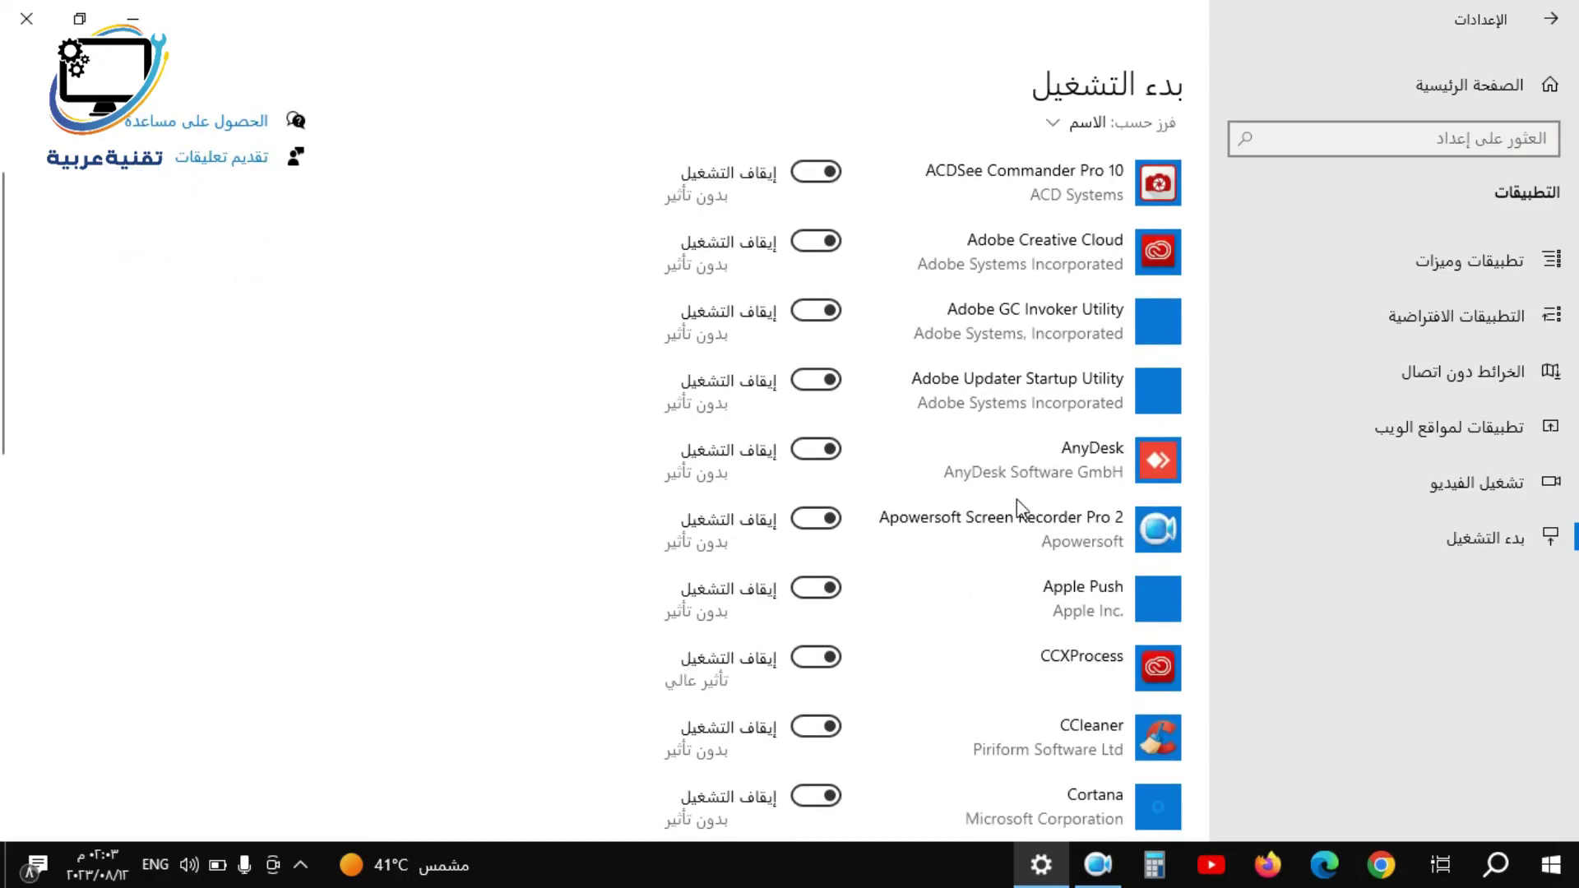
{"action": "scroll", "coordinate": [399, 440], "scroll_direction": "up", "scroll_amount": 2}
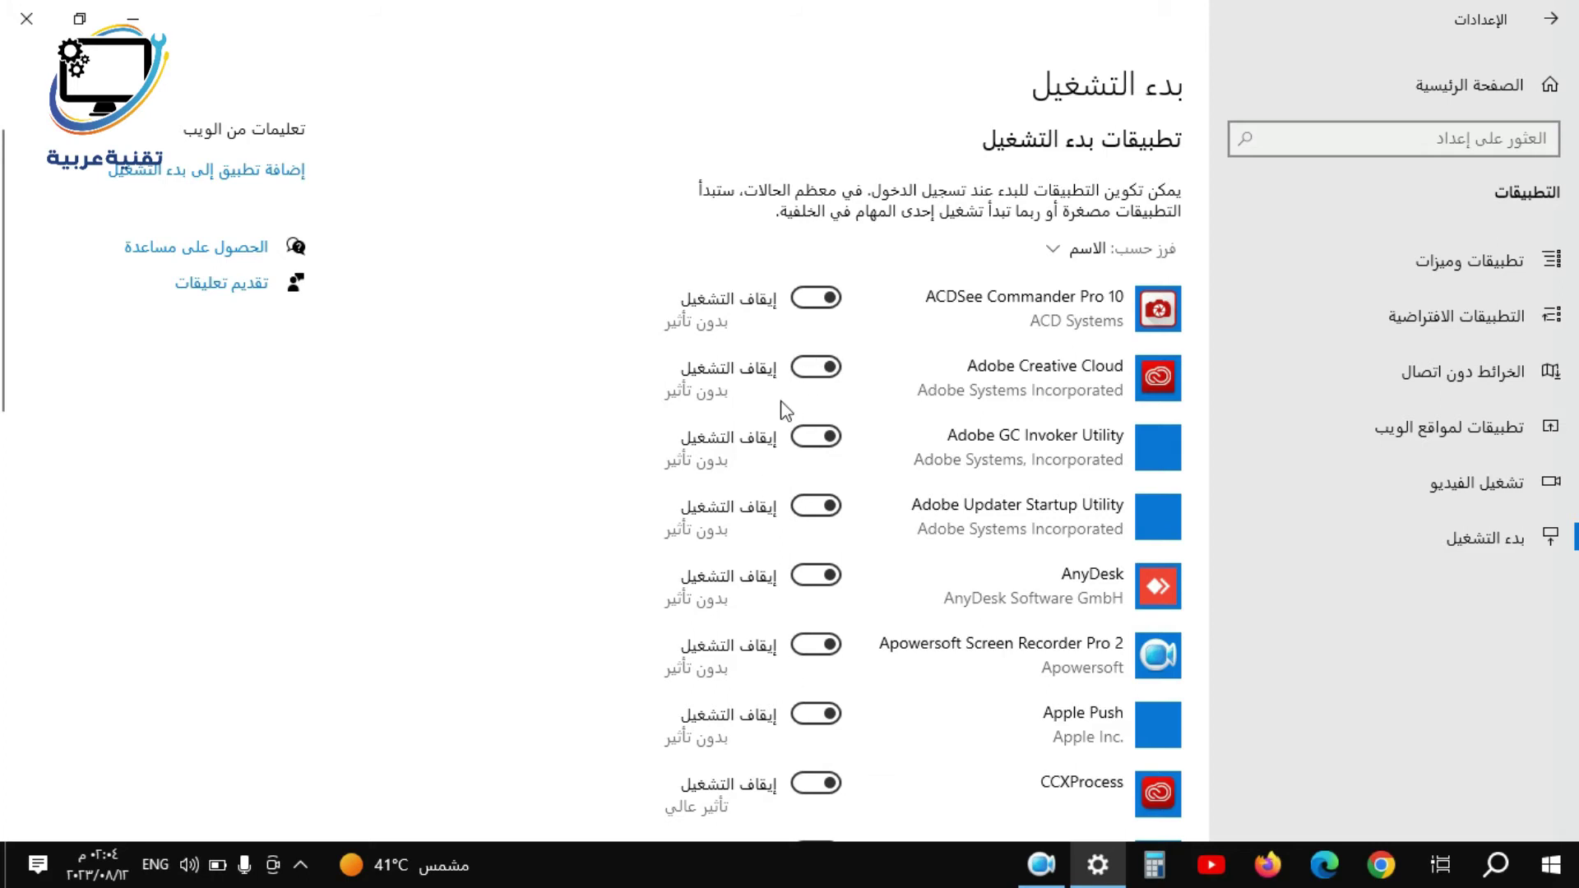
Open Task Manager's list of startup programs and check the options offered for the acdID InTouch2 entry.
{"action": "right_click", "coordinate": [692, 877]}
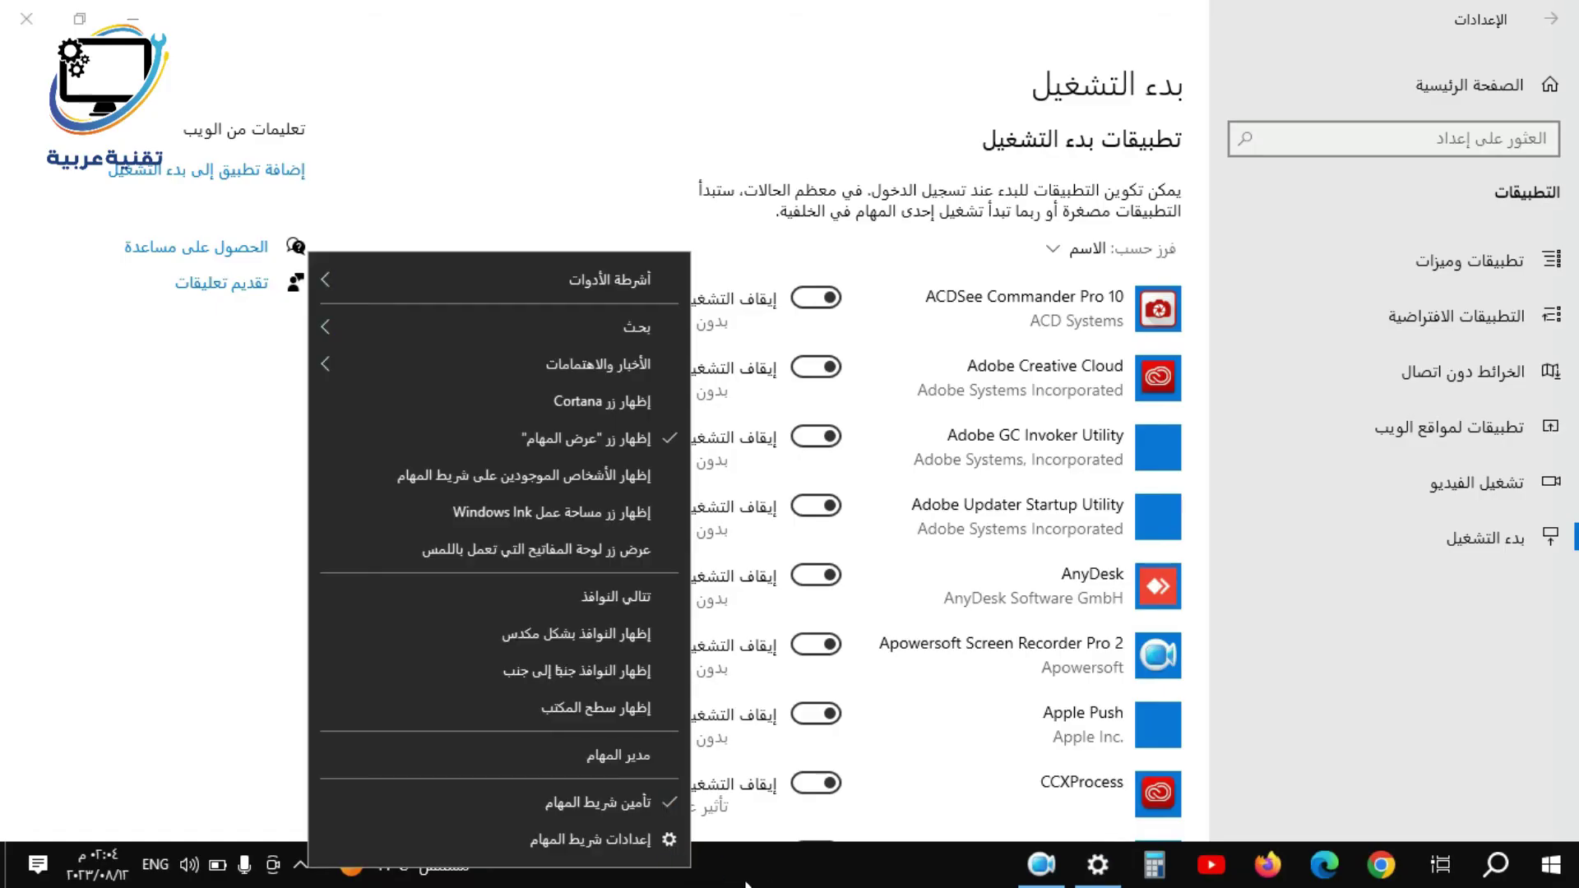
{"action": "left_click", "coordinate": [631, 758]}
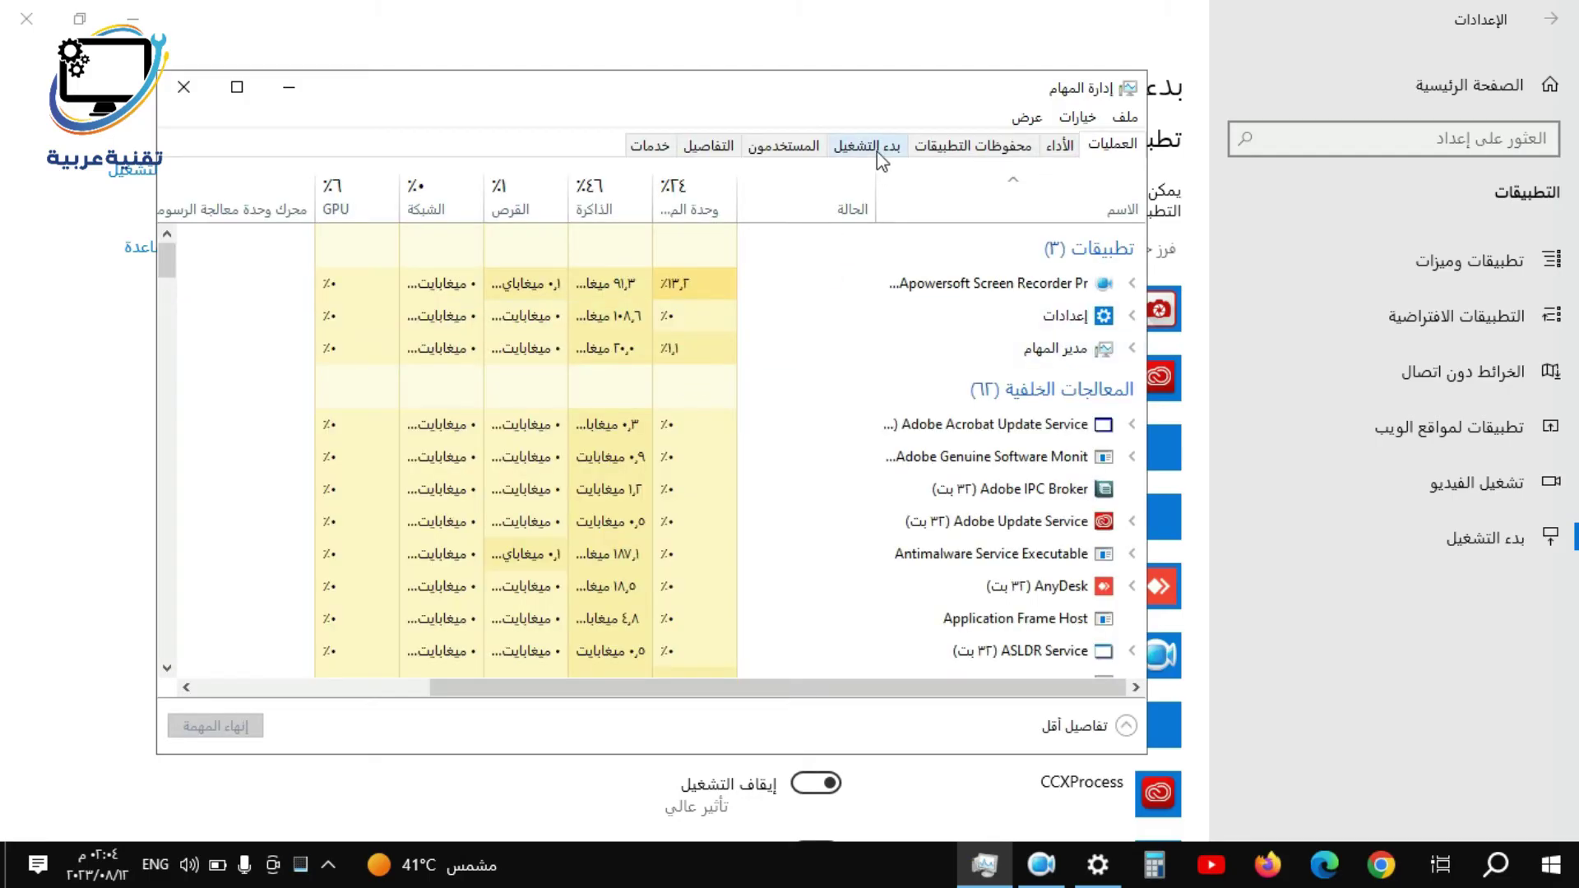
{"action": "left_click", "coordinate": [875, 150]}
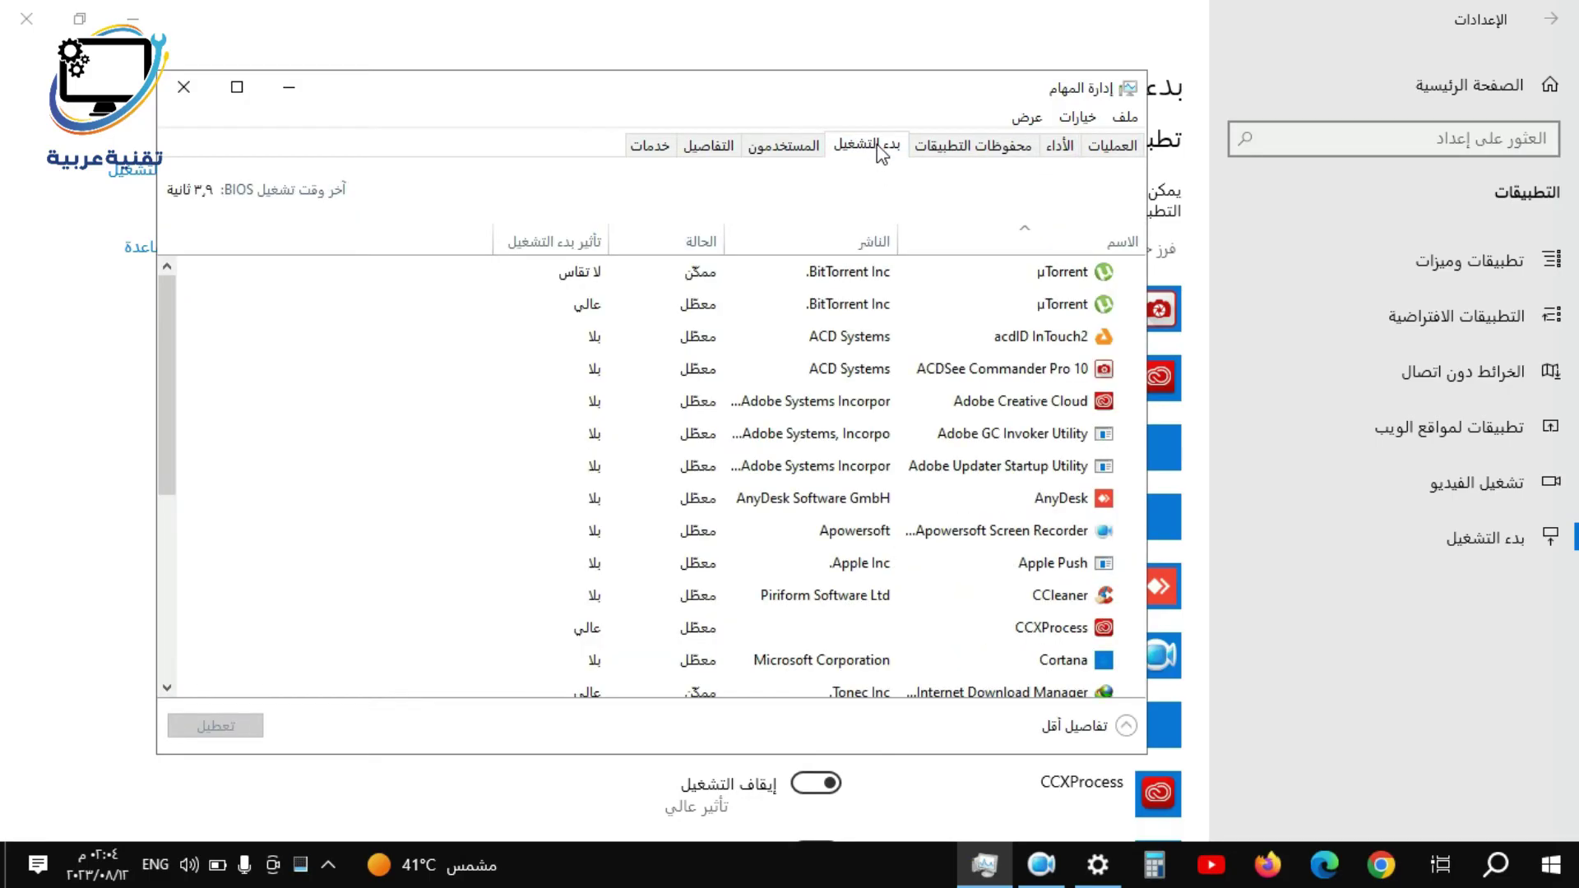
{"action": "left_click", "coordinate": [724, 344]}
{"action": "right_click", "coordinate": [718, 334]}
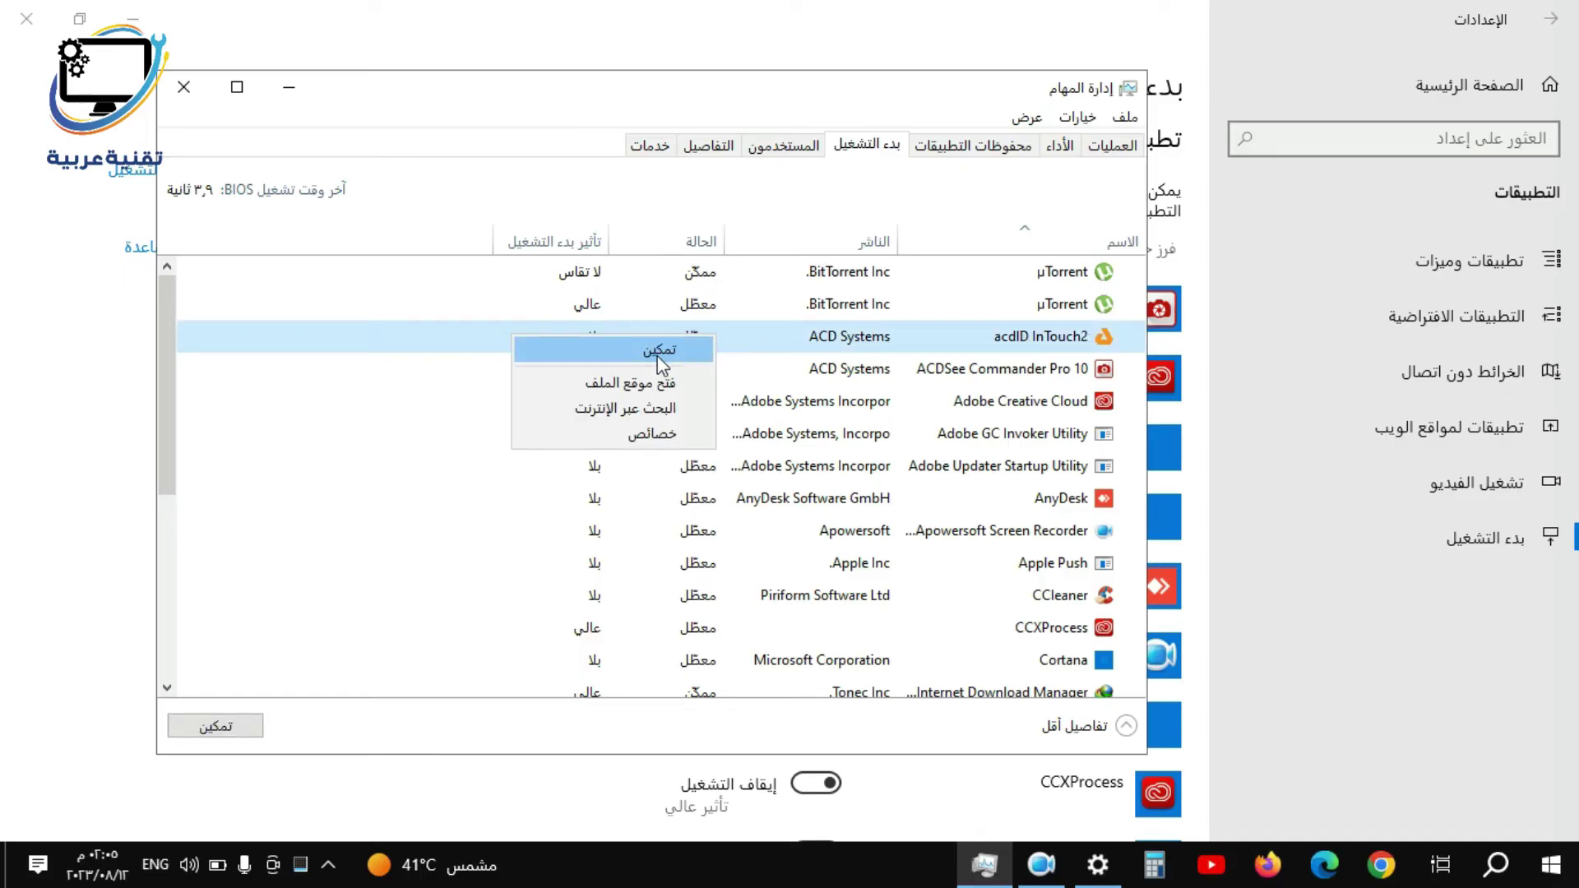
{"action": "left_click", "coordinate": [778, 347]}
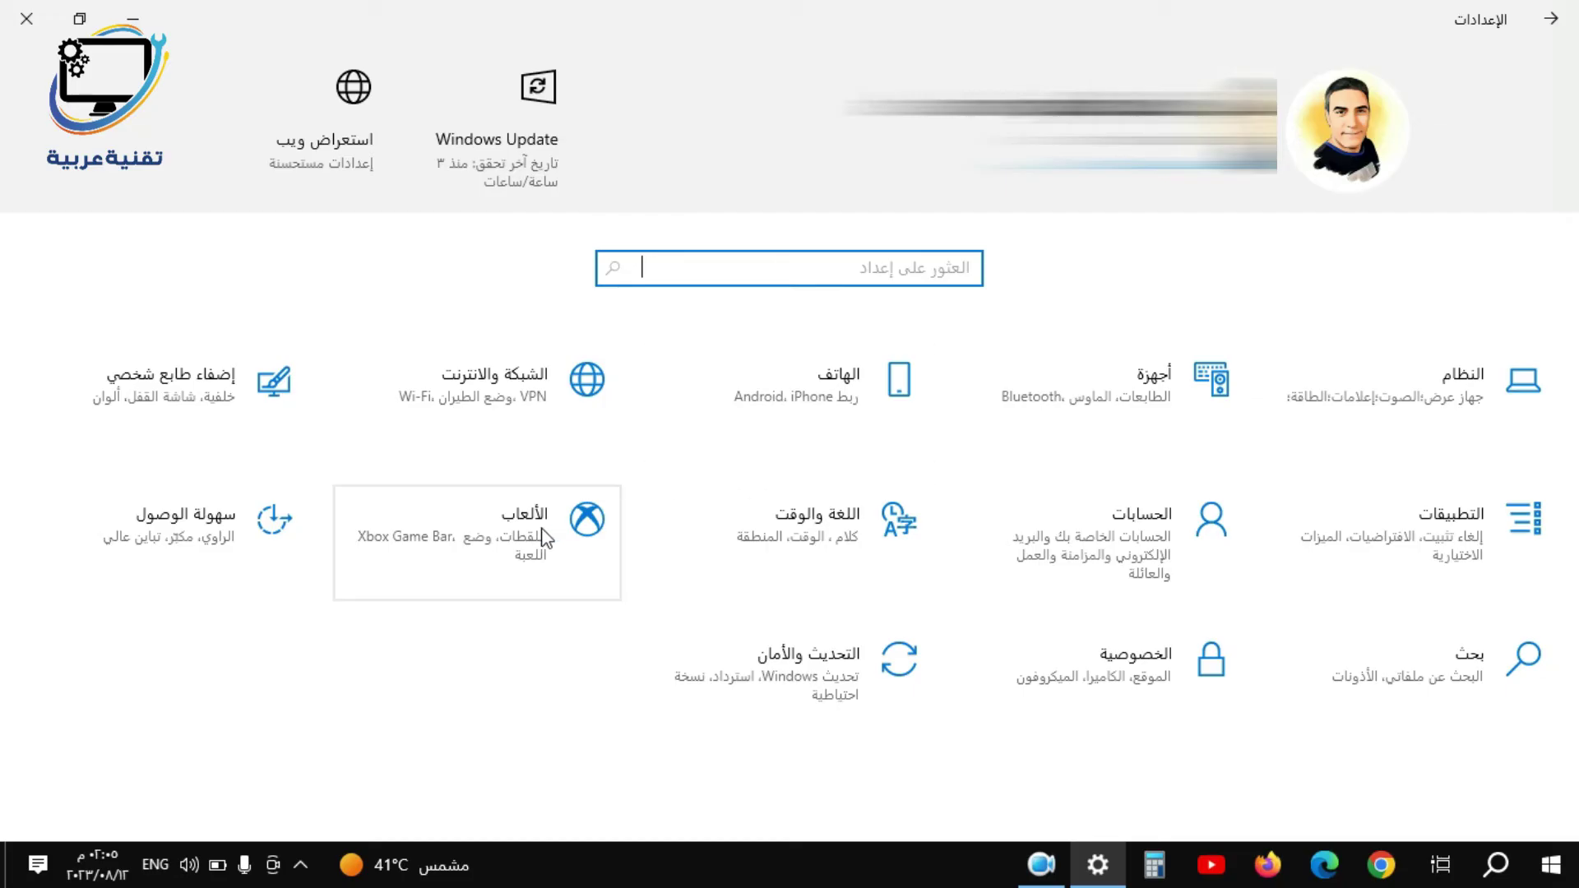
Turn off Xbox Game Bar in the Gaming settings, and review the capture and game mode options.
{"action": "left_click", "coordinate": [499, 550]}
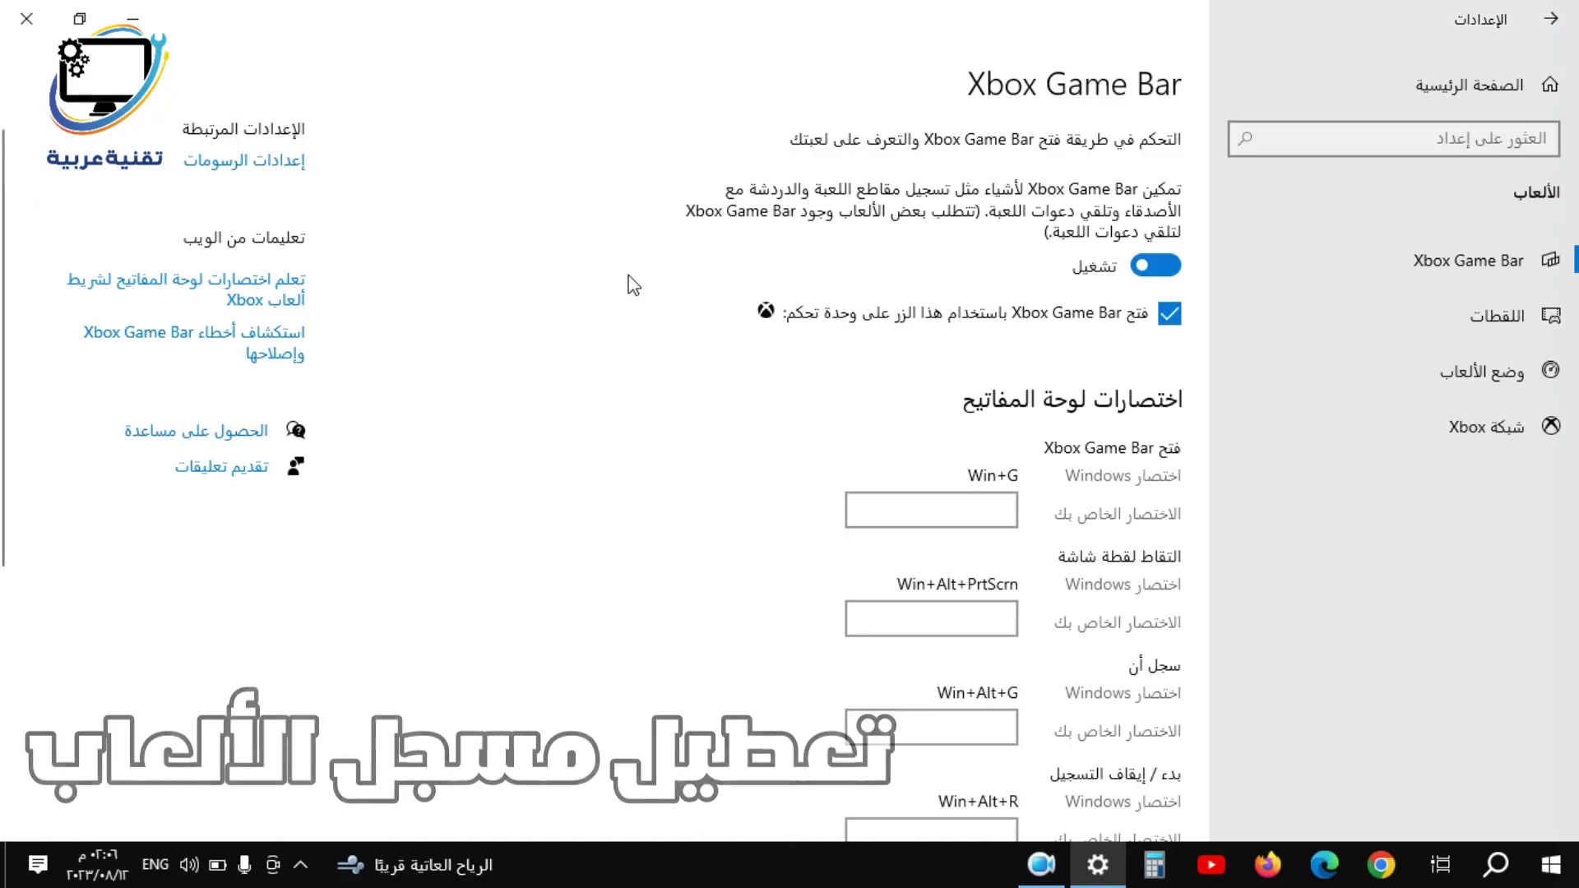
{"action": "left_click", "coordinate": [1047, 276]}
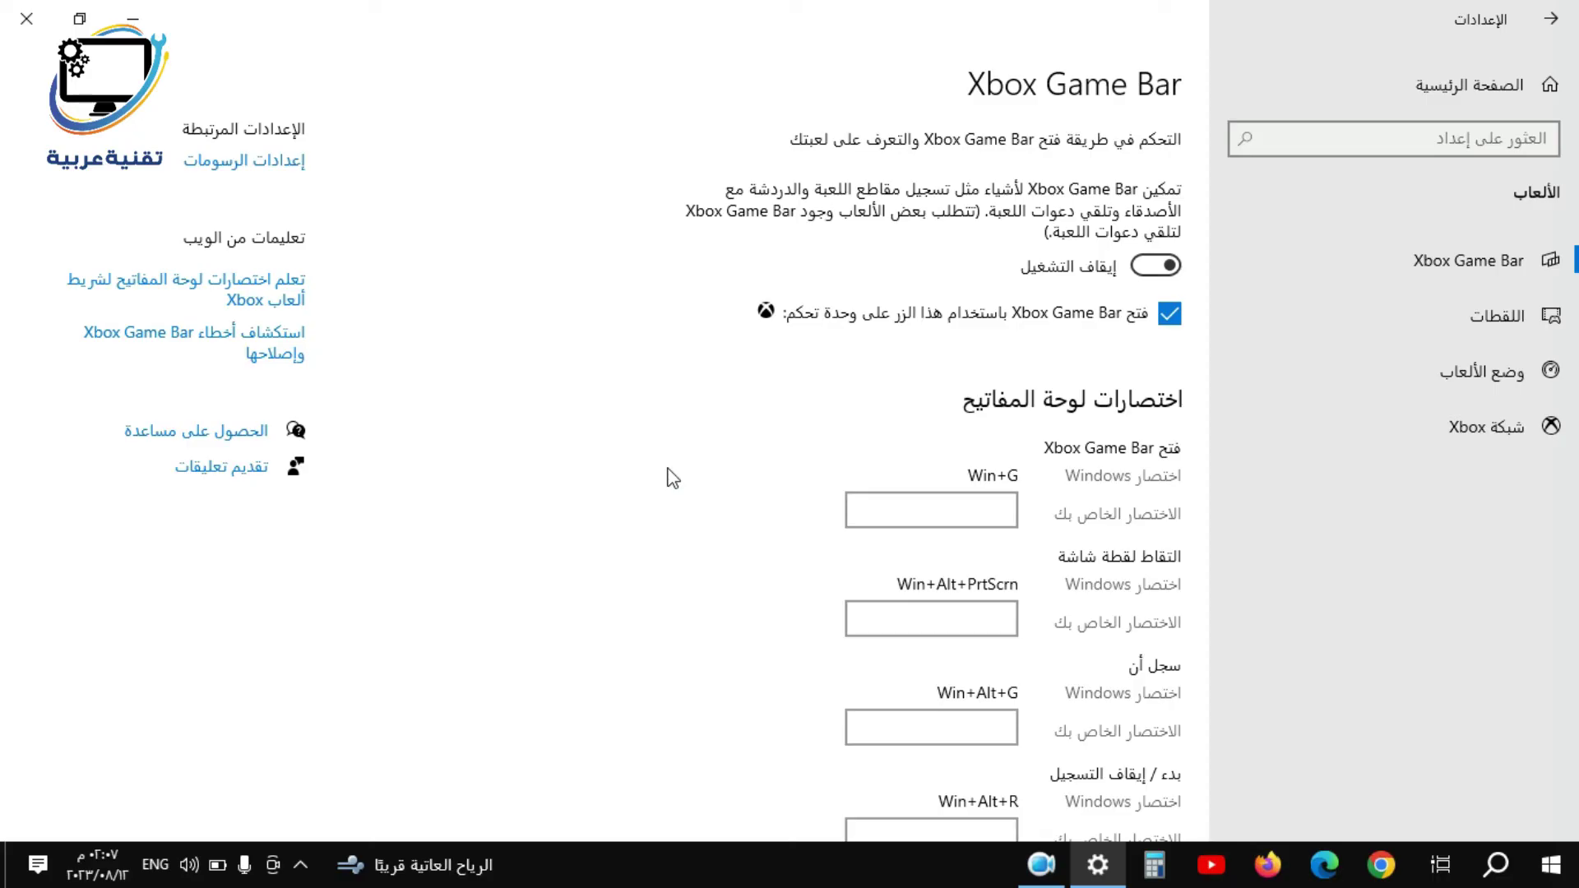
{"action": "left_click", "coordinate": [1439, 324]}
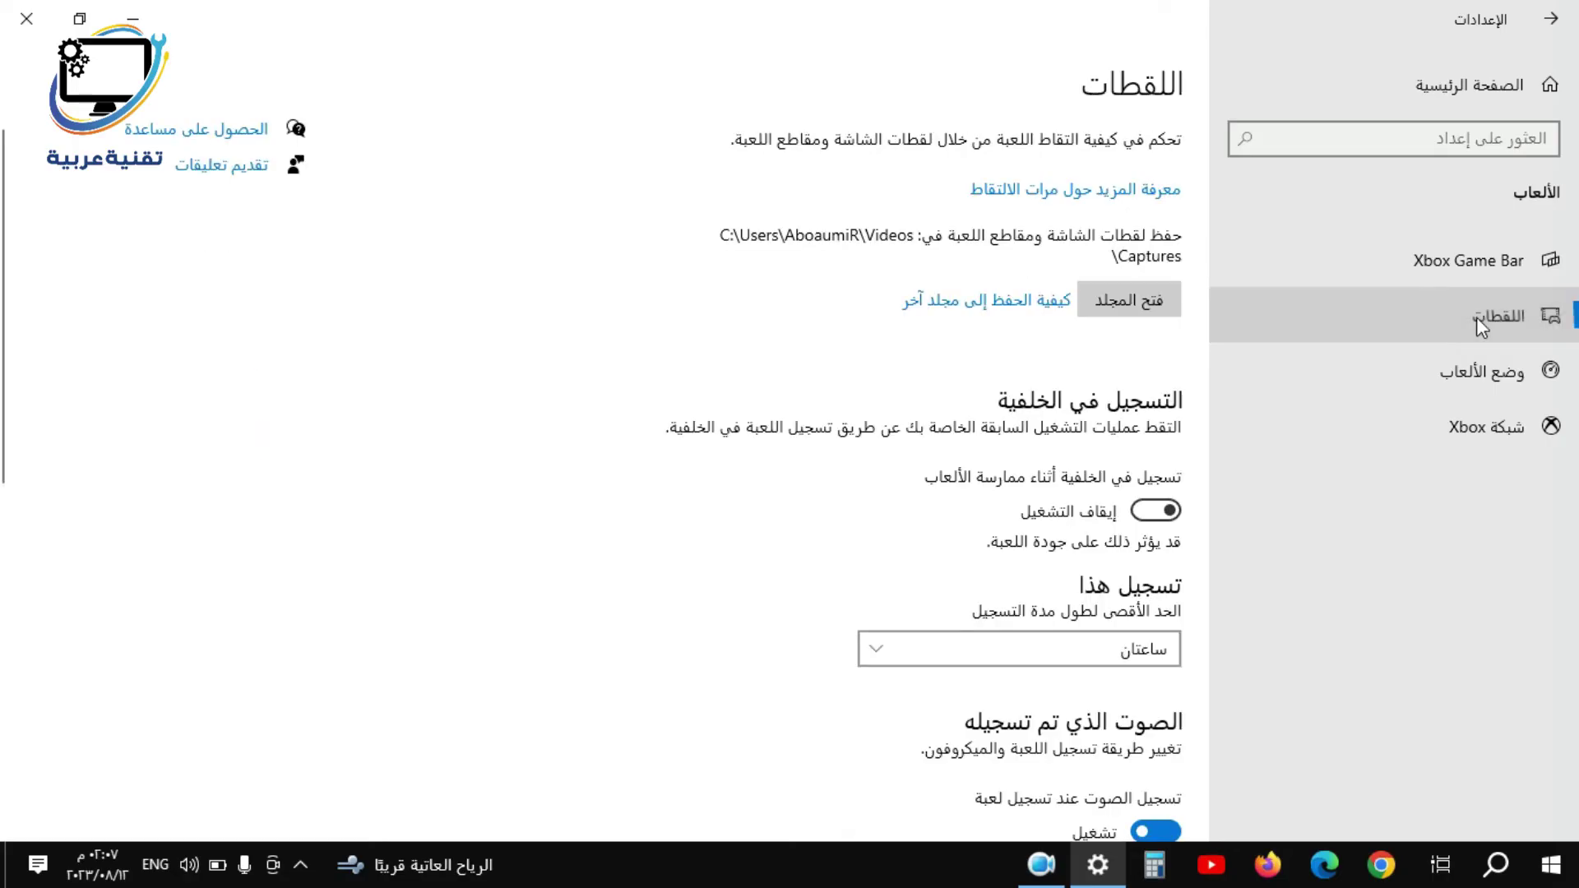
{"action": "scroll", "coordinate": [978, 520], "scroll_direction": "down", "scroll_amount": 7}
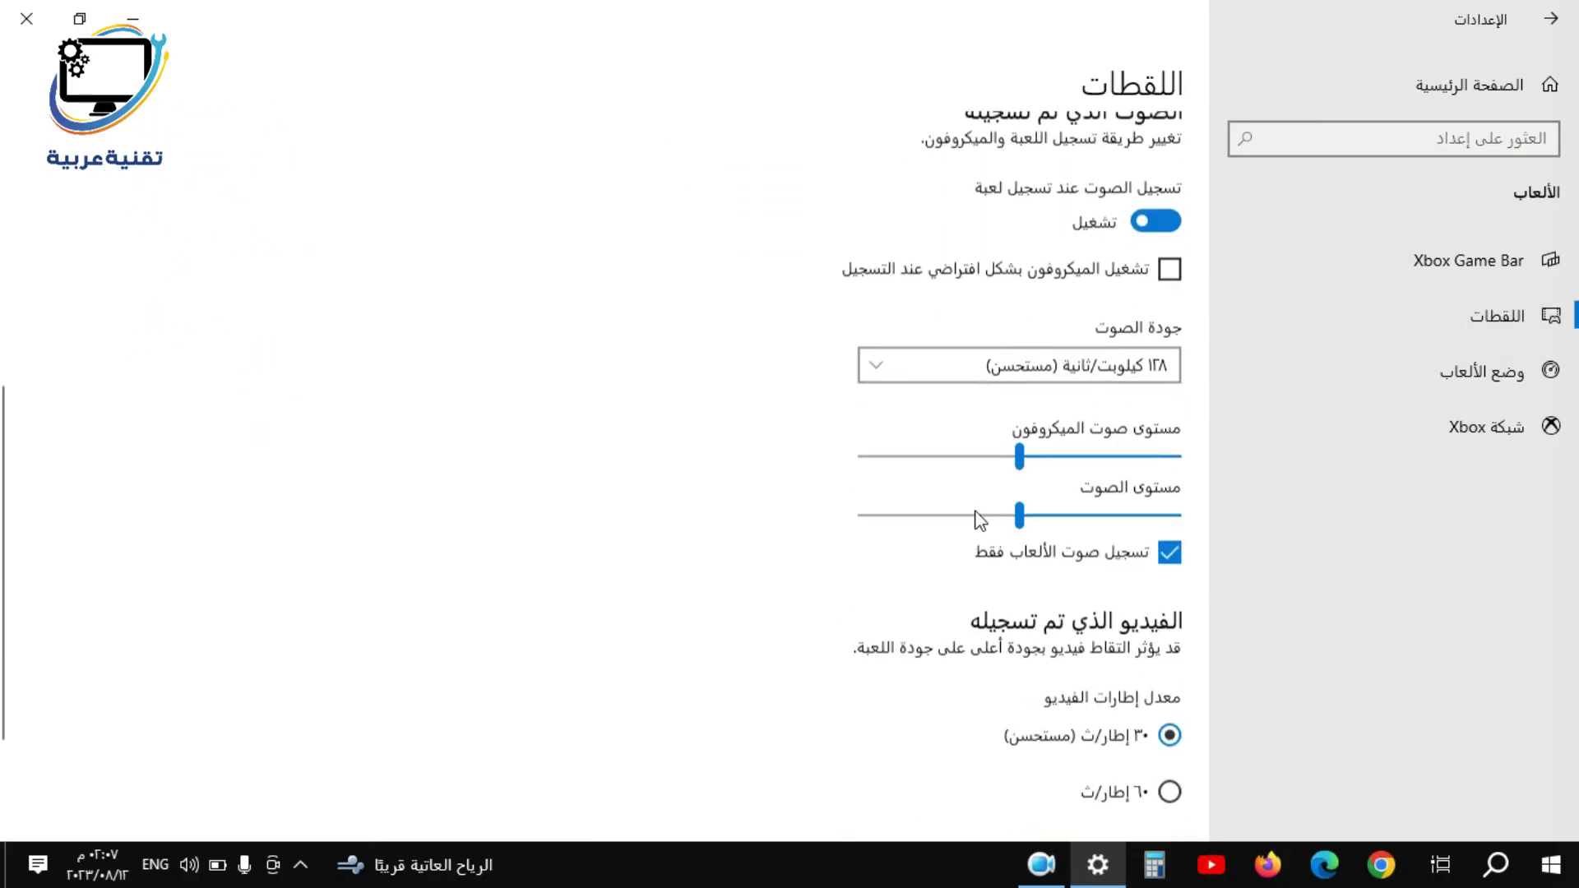
{"action": "scroll", "coordinate": [978, 520], "scroll_direction": "up", "scroll_amount": 8}
{"action": "left_click", "coordinate": [1509, 368]}
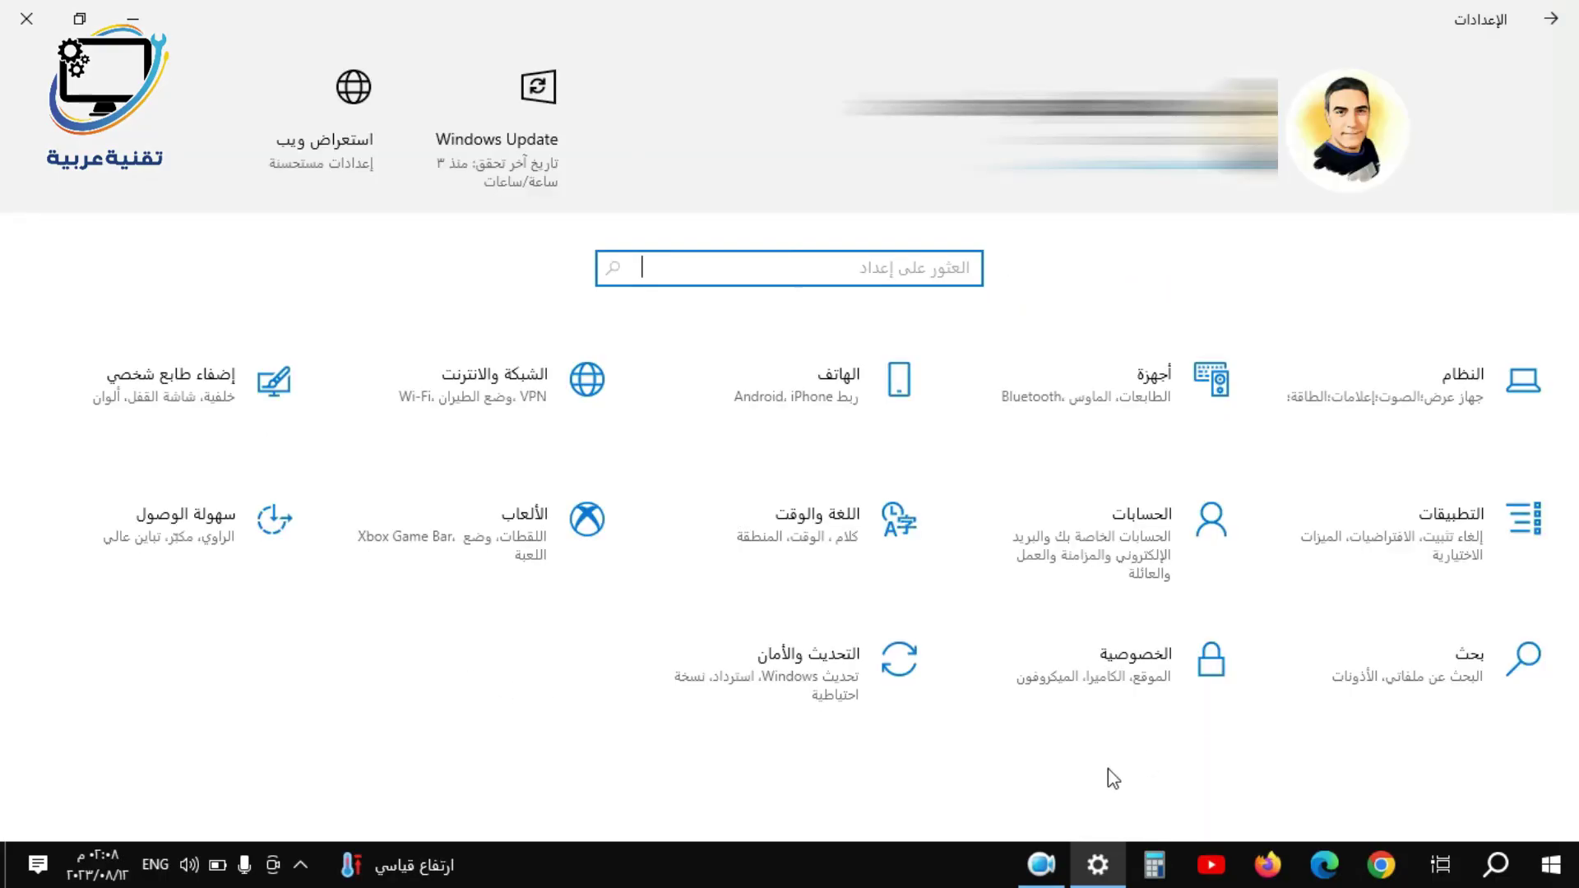
Stop Cortana, Microsoft 365 (Office) and Microsoft Store from running in the background in the privacy settings.
{"action": "left_click", "coordinate": [1158, 689]}
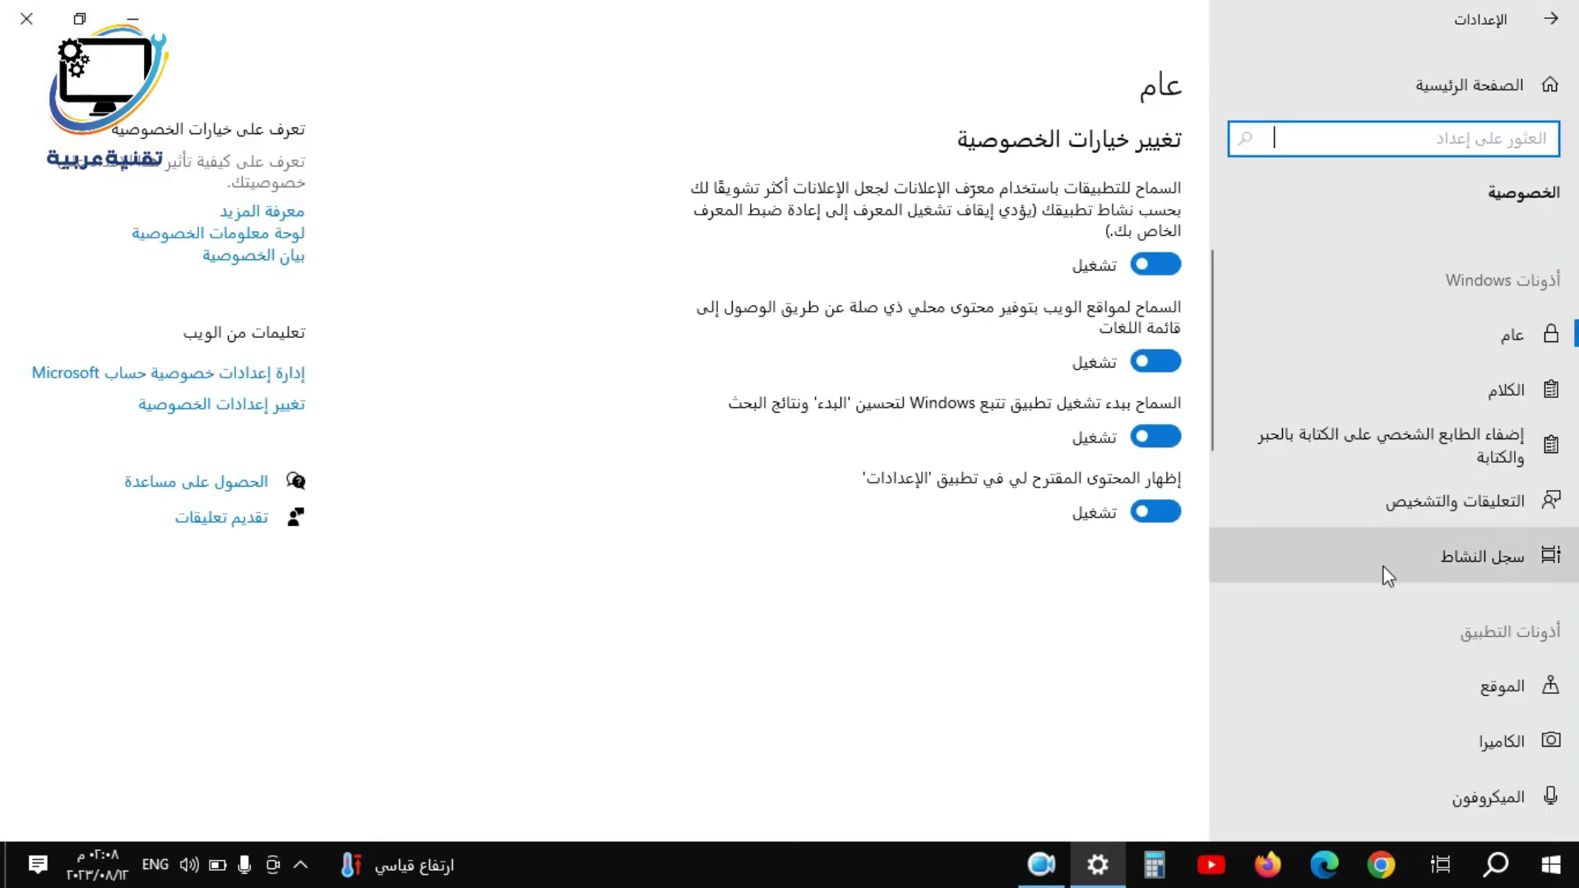
{"action": "scroll", "coordinate": [1388, 576], "scroll_direction": "down", "scroll_amount": 10}
{"action": "scroll", "coordinate": [1388, 582], "scroll_direction": "down", "scroll_amount": 3}
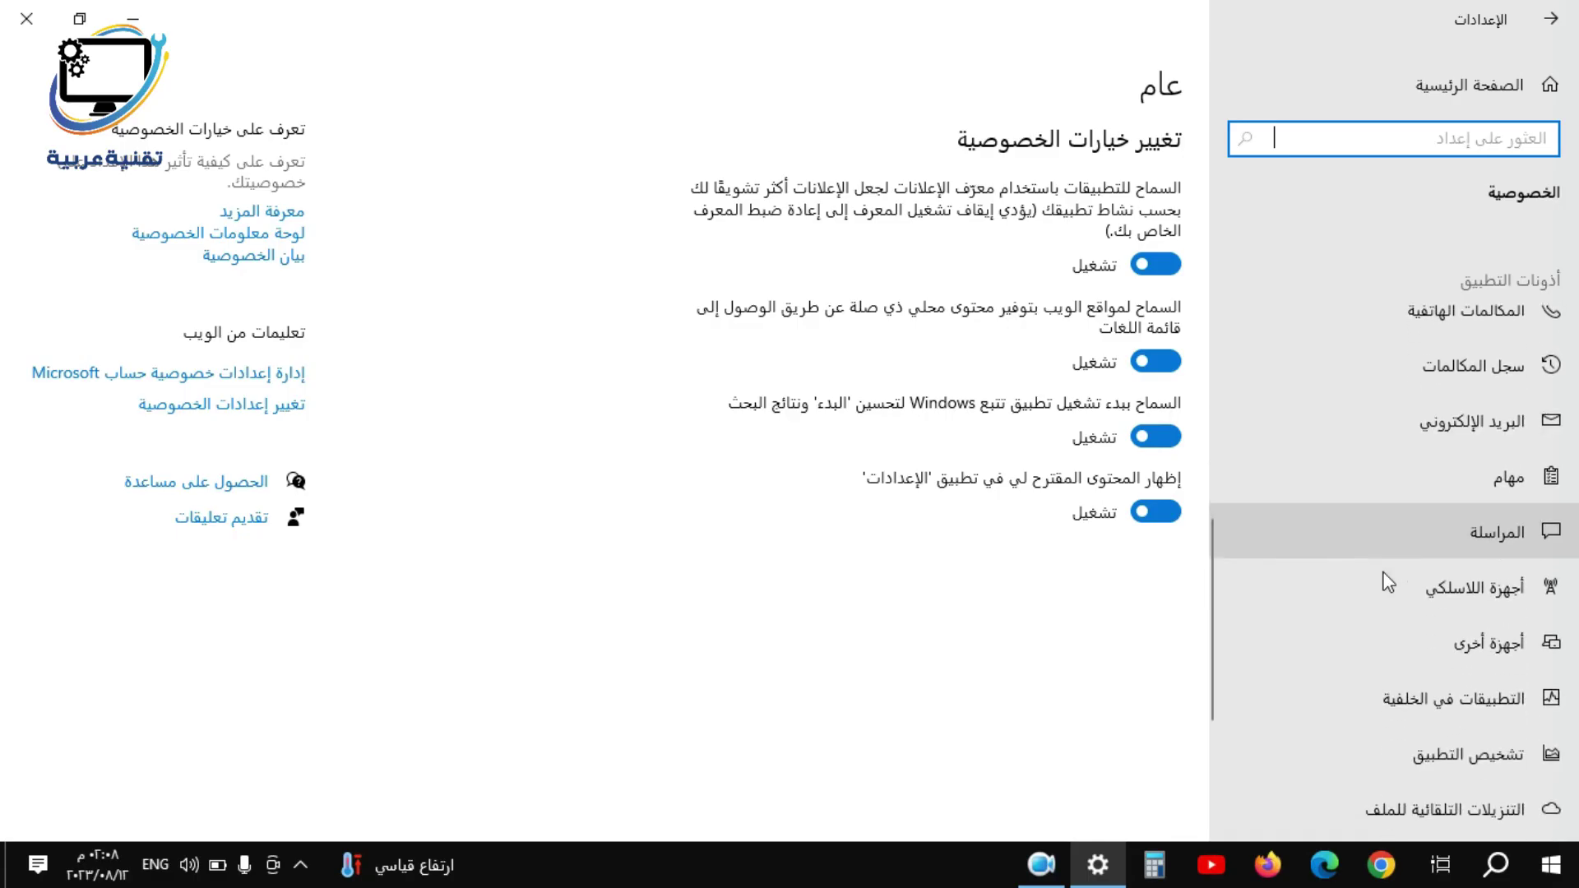
{"action": "left_click", "coordinate": [1432, 701]}
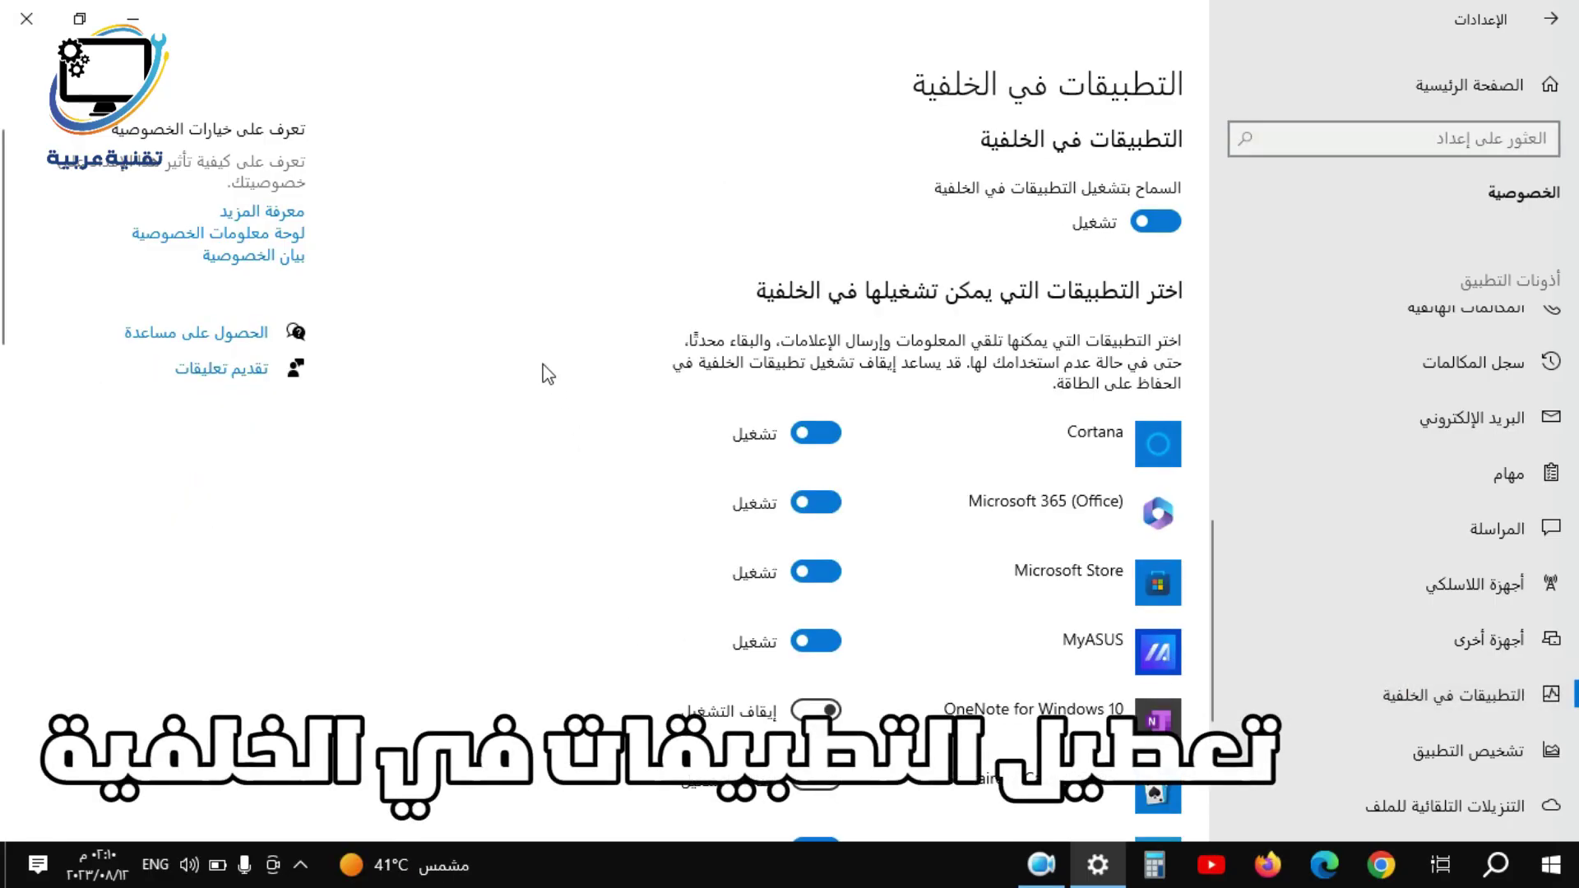
{"action": "scroll", "coordinate": [548, 372], "scroll_direction": "down", "scroll_amount": 9}
{"action": "scroll", "coordinate": [540, 367], "scroll_direction": "down", "scroll_amount": 5}
{"action": "scroll", "coordinate": [541, 367], "scroll_direction": "up", "scroll_amount": 15}
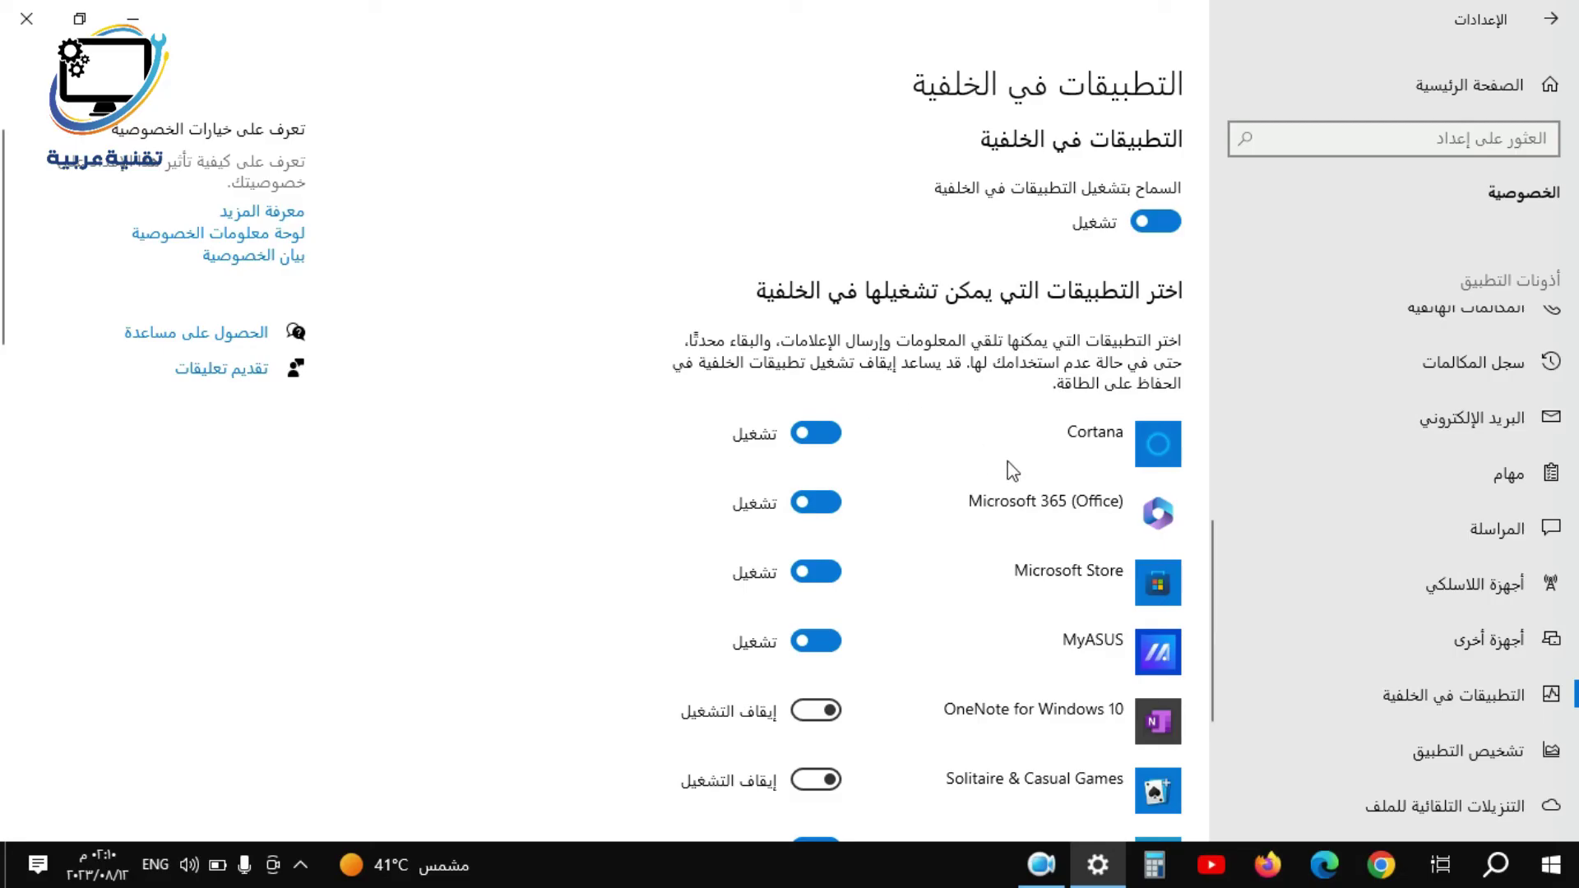
{"action": "left_click", "coordinate": [802, 433]}
{"action": "left_click", "coordinate": [814, 502]}
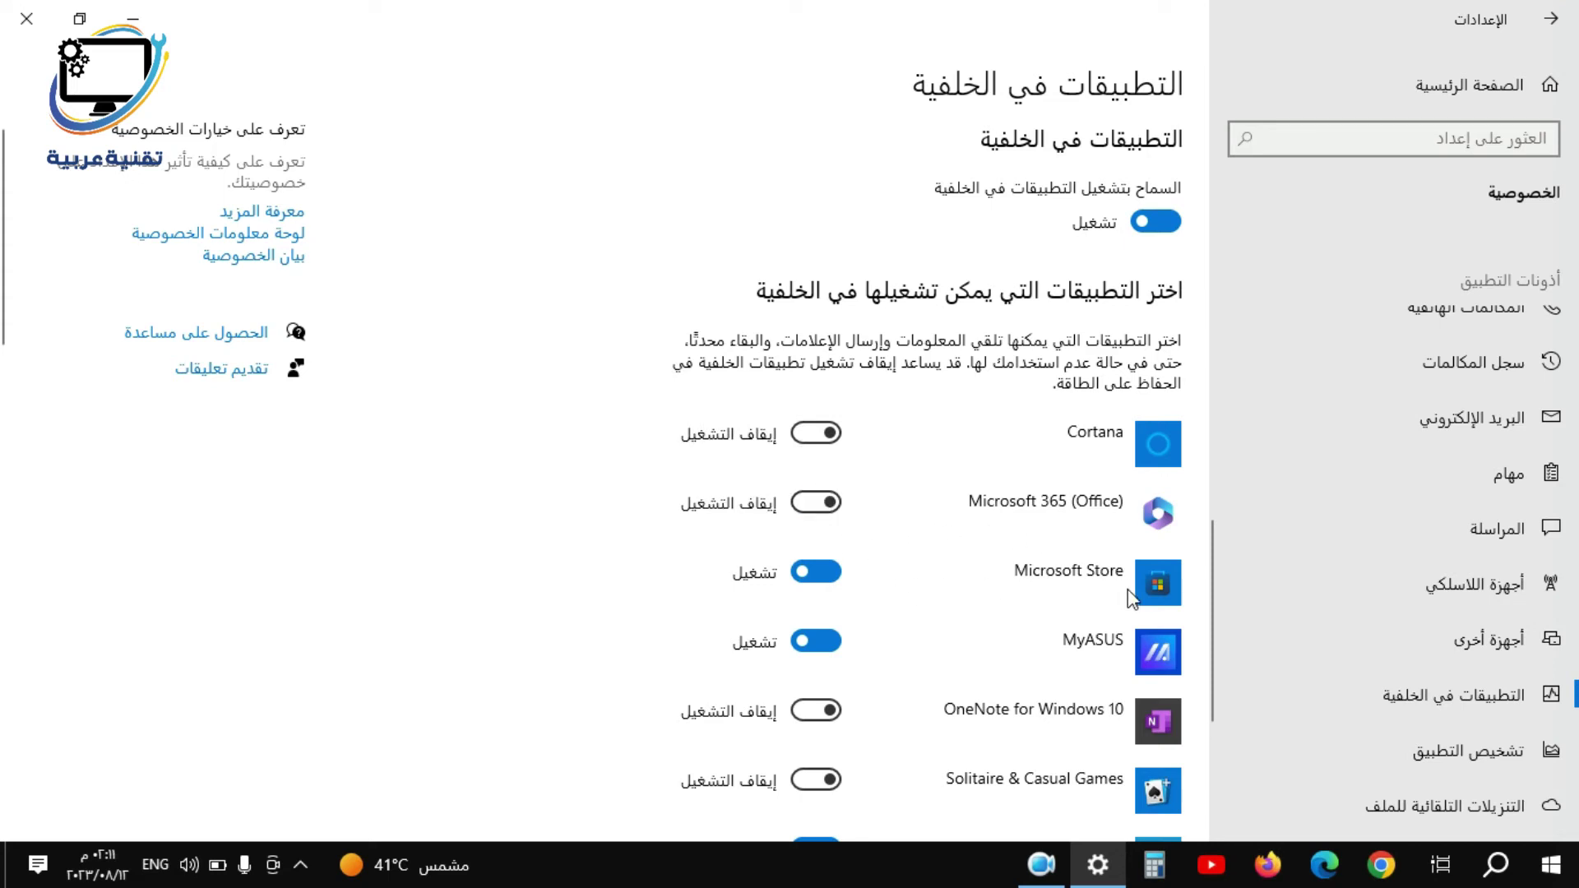
{"action": "left_click", "coordinate": [821, 574]}
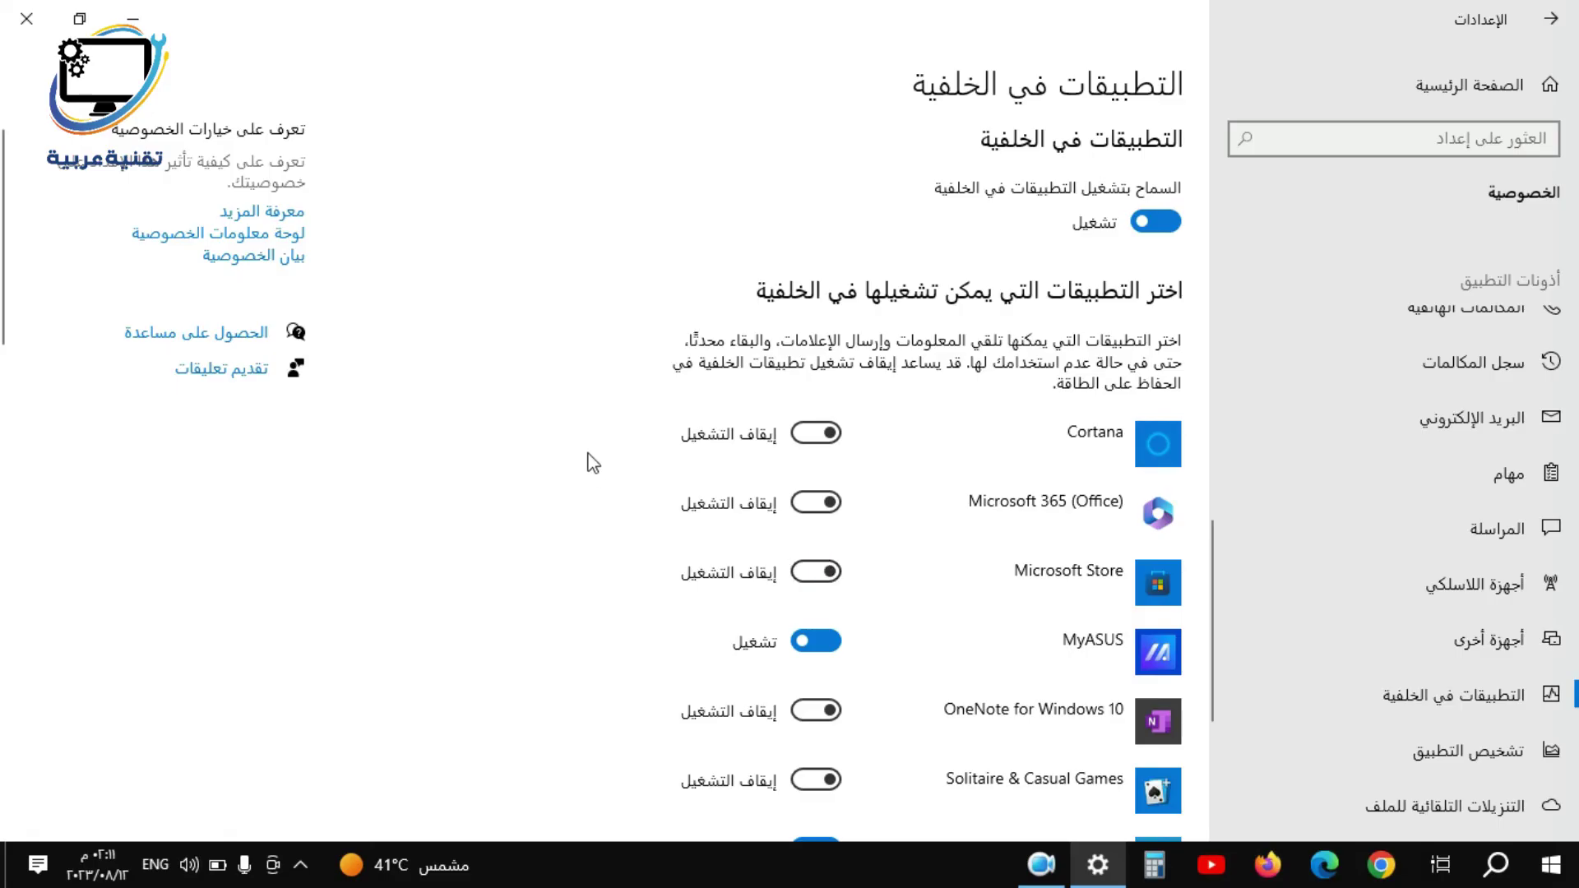
Turn off background running for three more consecutive apps further down the background apps list.
{"action": "scroll", "coordinate": [592, 449], "scroll_direction": "down", "scroll_amount": 3}
{"action": "scroll", "coordinate": [593, 449], "scroll_direction": "down", "scroll_amount": 10}
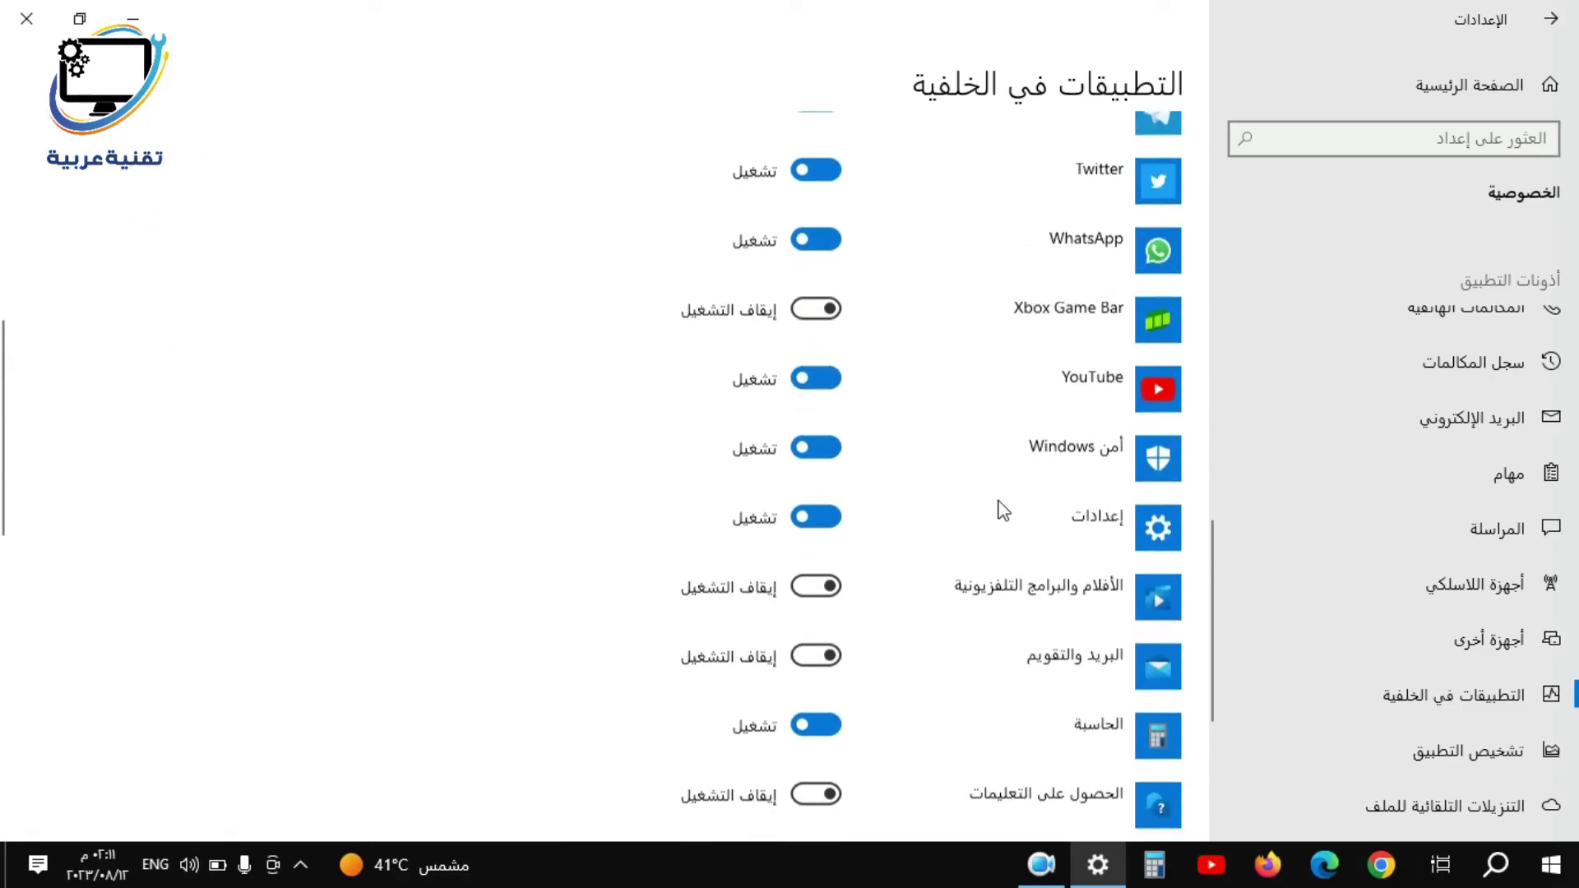
{"action": "scroll", "coordinate": [982, 576], "scroll_direction": "up", "scroll_amount": 10}
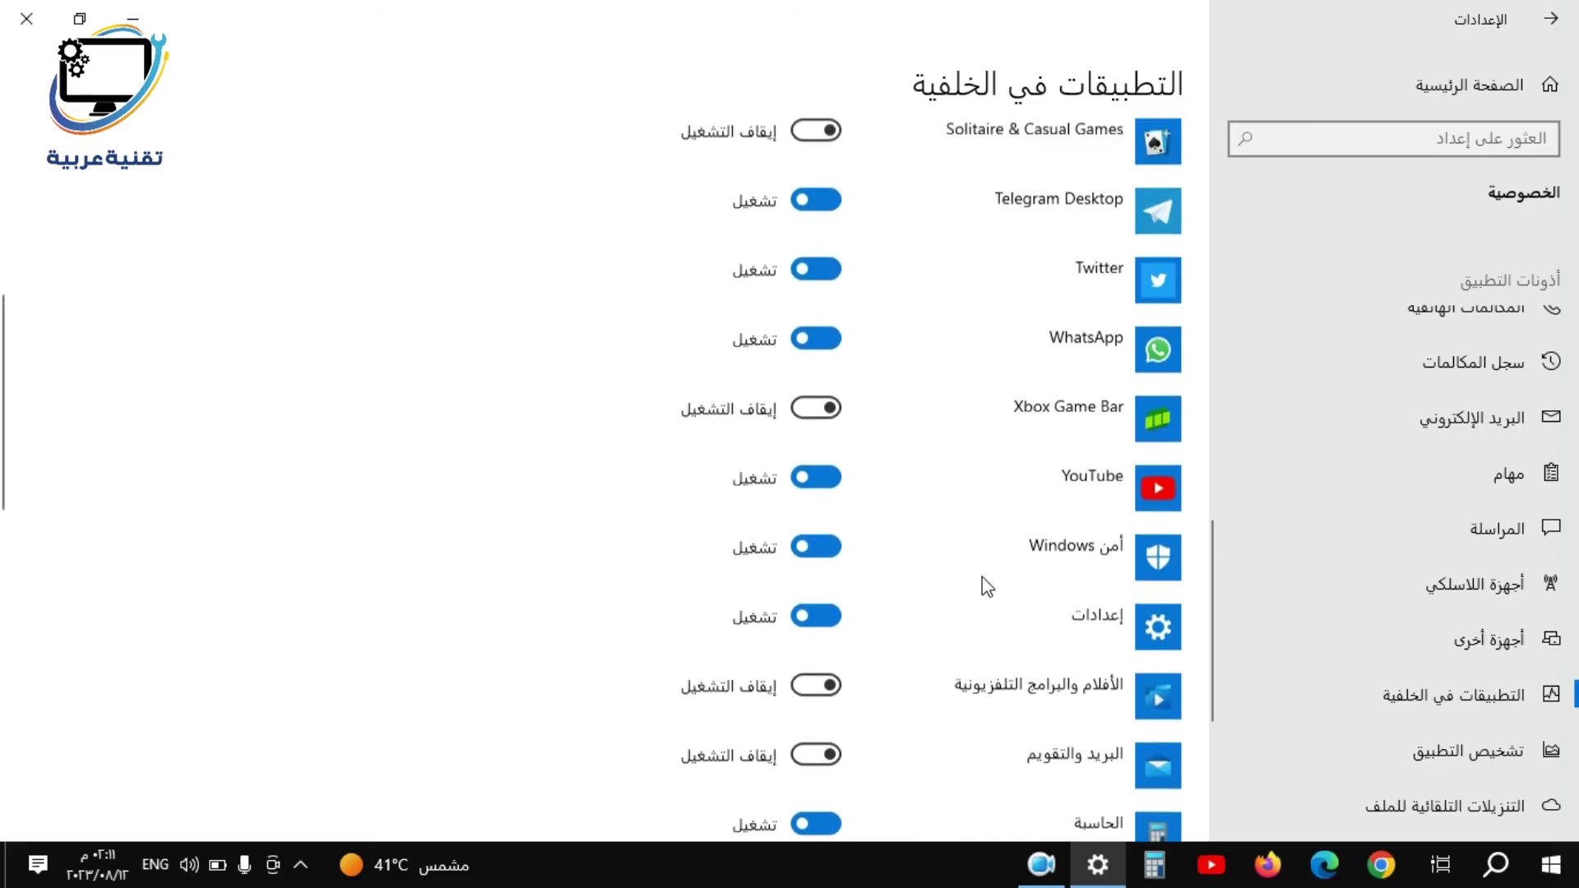
{"action": "left_click", "coordinate": [821, 611]}
{"action": "left_click", "coordinate": [819, 540]}
{"action": "left_click", "coordinate": [816, 470]}
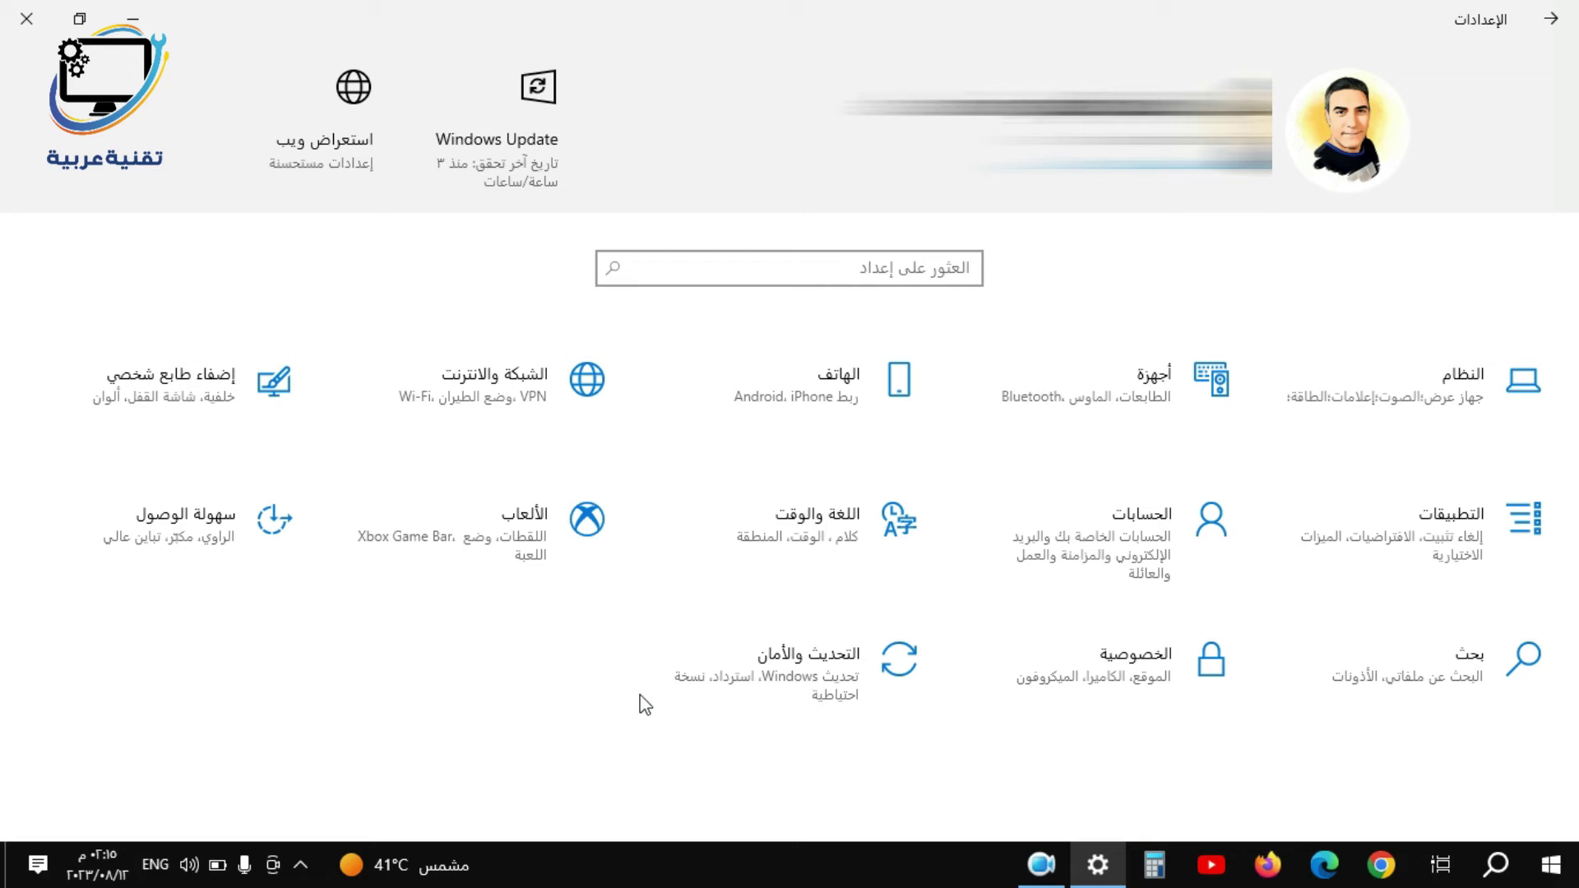
Open the Update & Security settings.
{"action": "left_click", "coordinate": [765, 707]}
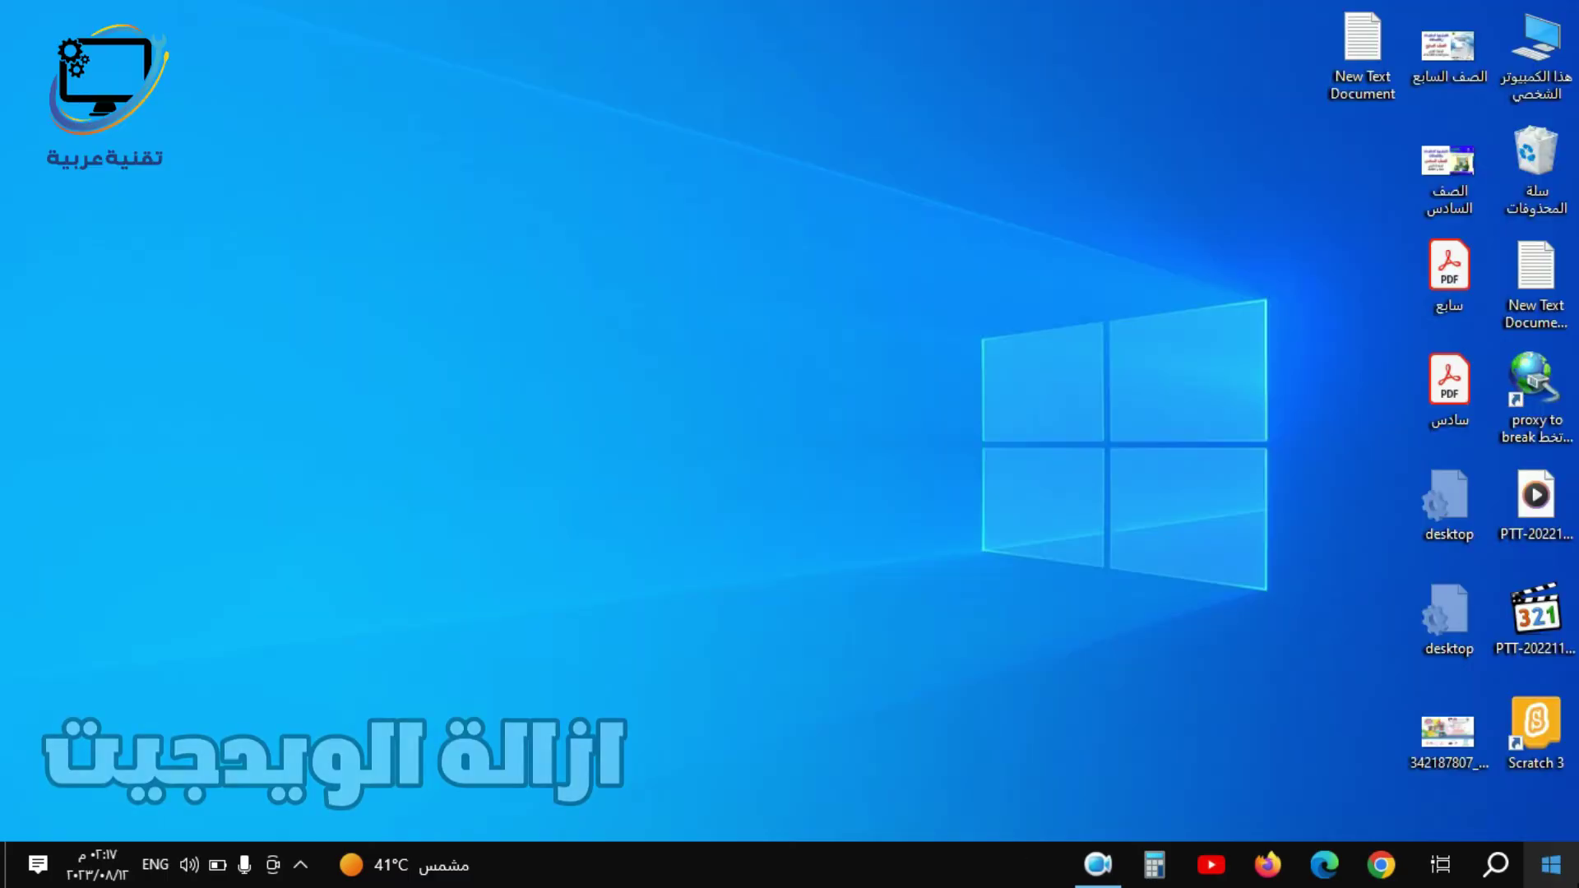
Unpin the Mail live tile from the Start menu and close the menu.
{"action": "left_click", "coordinate": [1570, 884]}
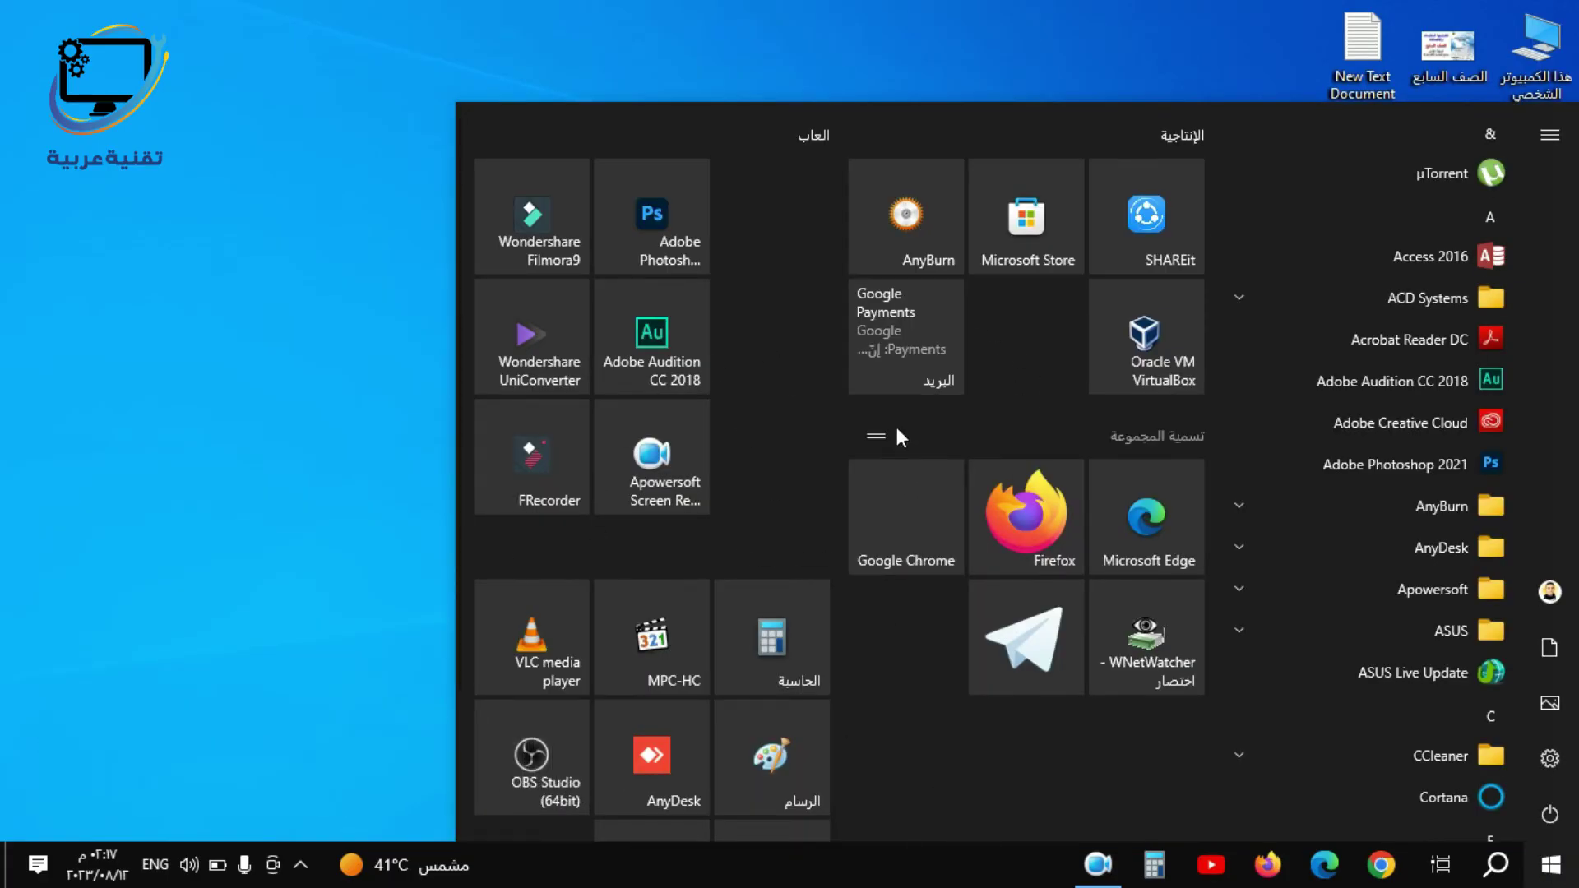
{"action": "right_click", "coordinate": [942, 314]}
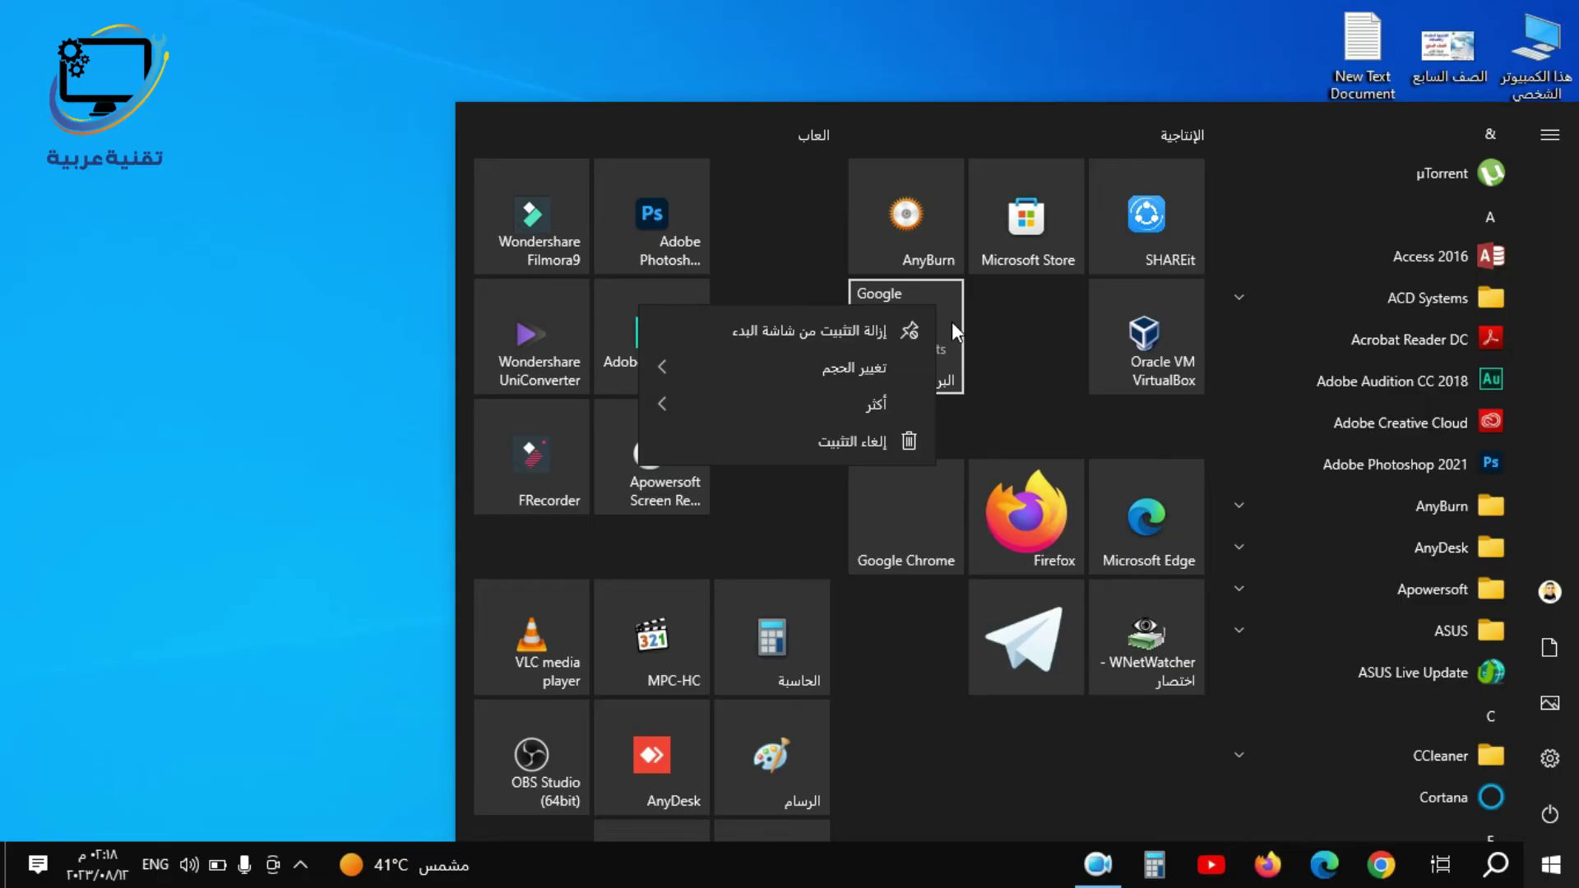
{"action": "left_click", "coordinate": [881, 334]}
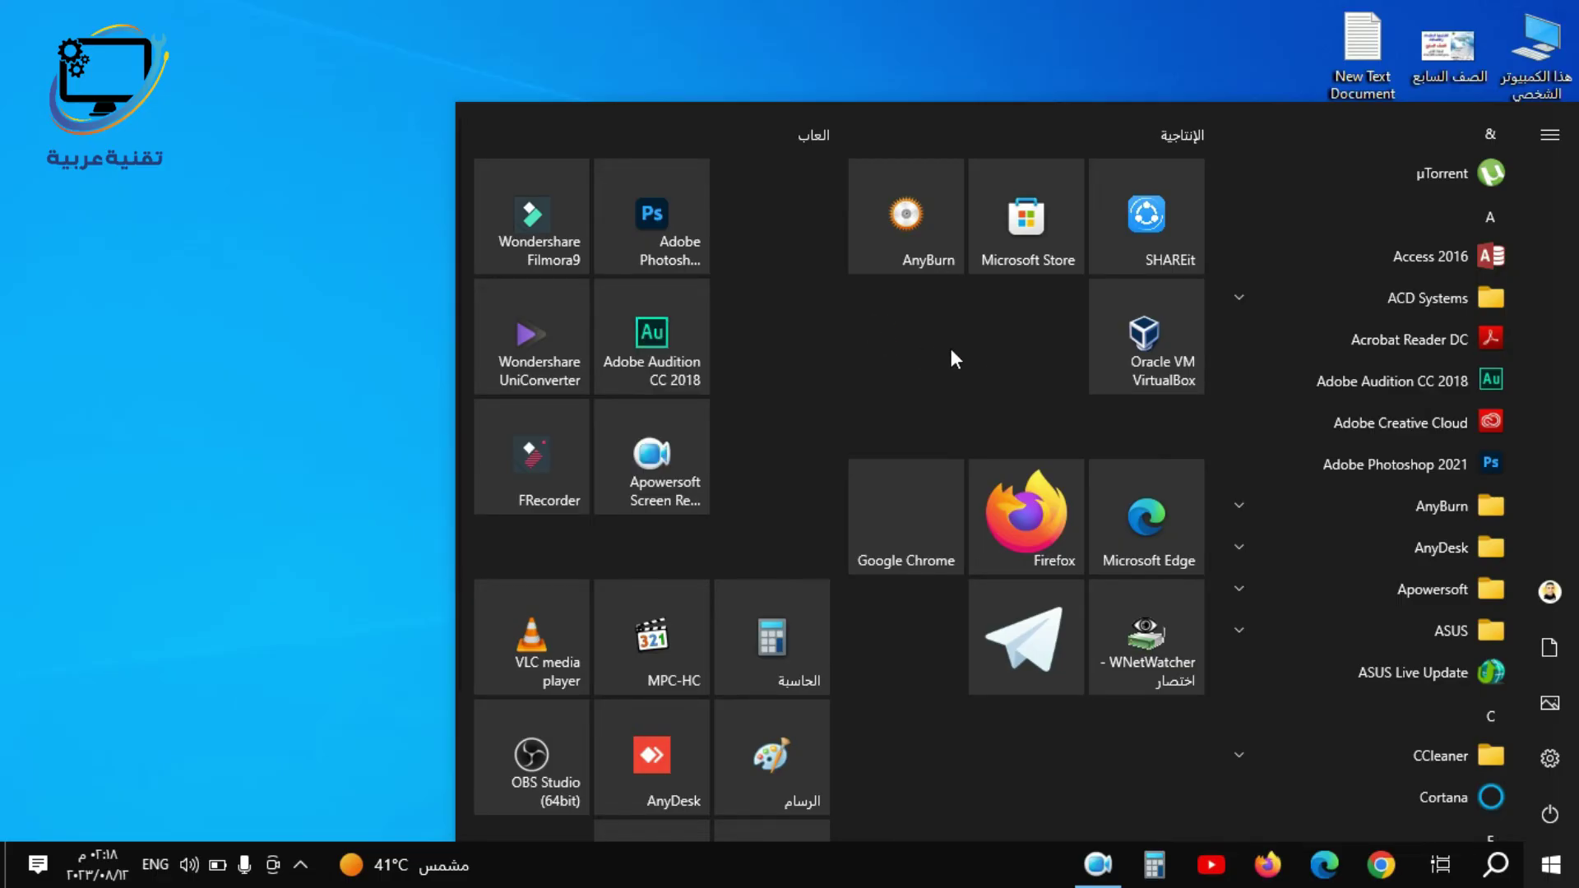
{"action": "left_click", "coordinate": [1571, 882]}
{"action": "left_click", "coordinate": [1571, 881]}
{"action": "left_click", "coordinate": [1571, 882]}
{"action": "left_click", "coordinate": [1553, 865]}
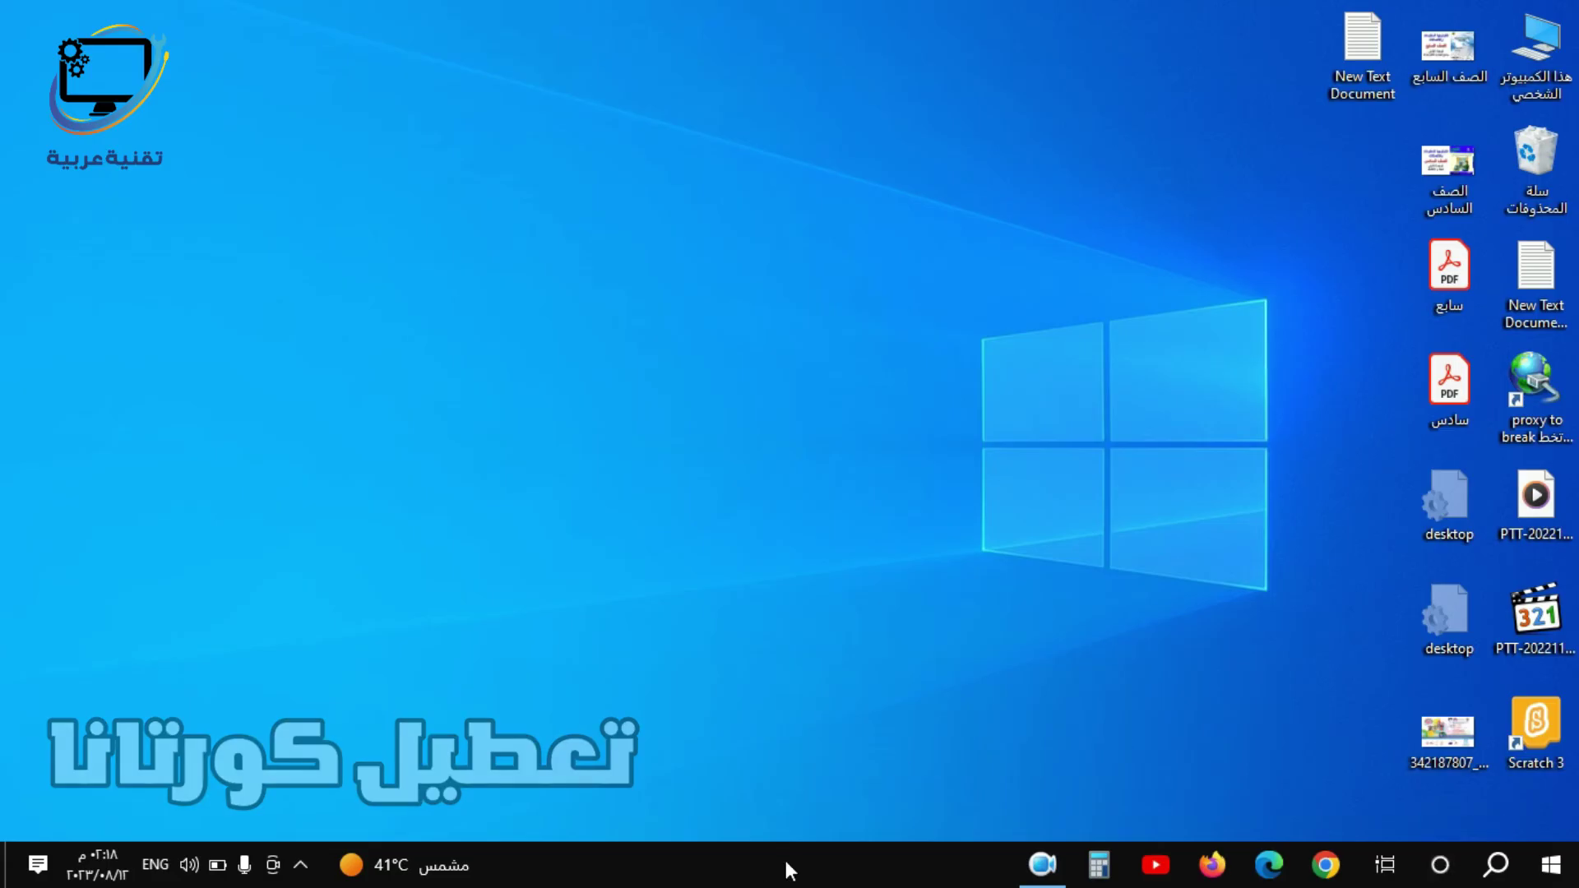
Hide the Cortana button from the taskbar.
{"action": "right_click", "coordinate": [751, 878]}
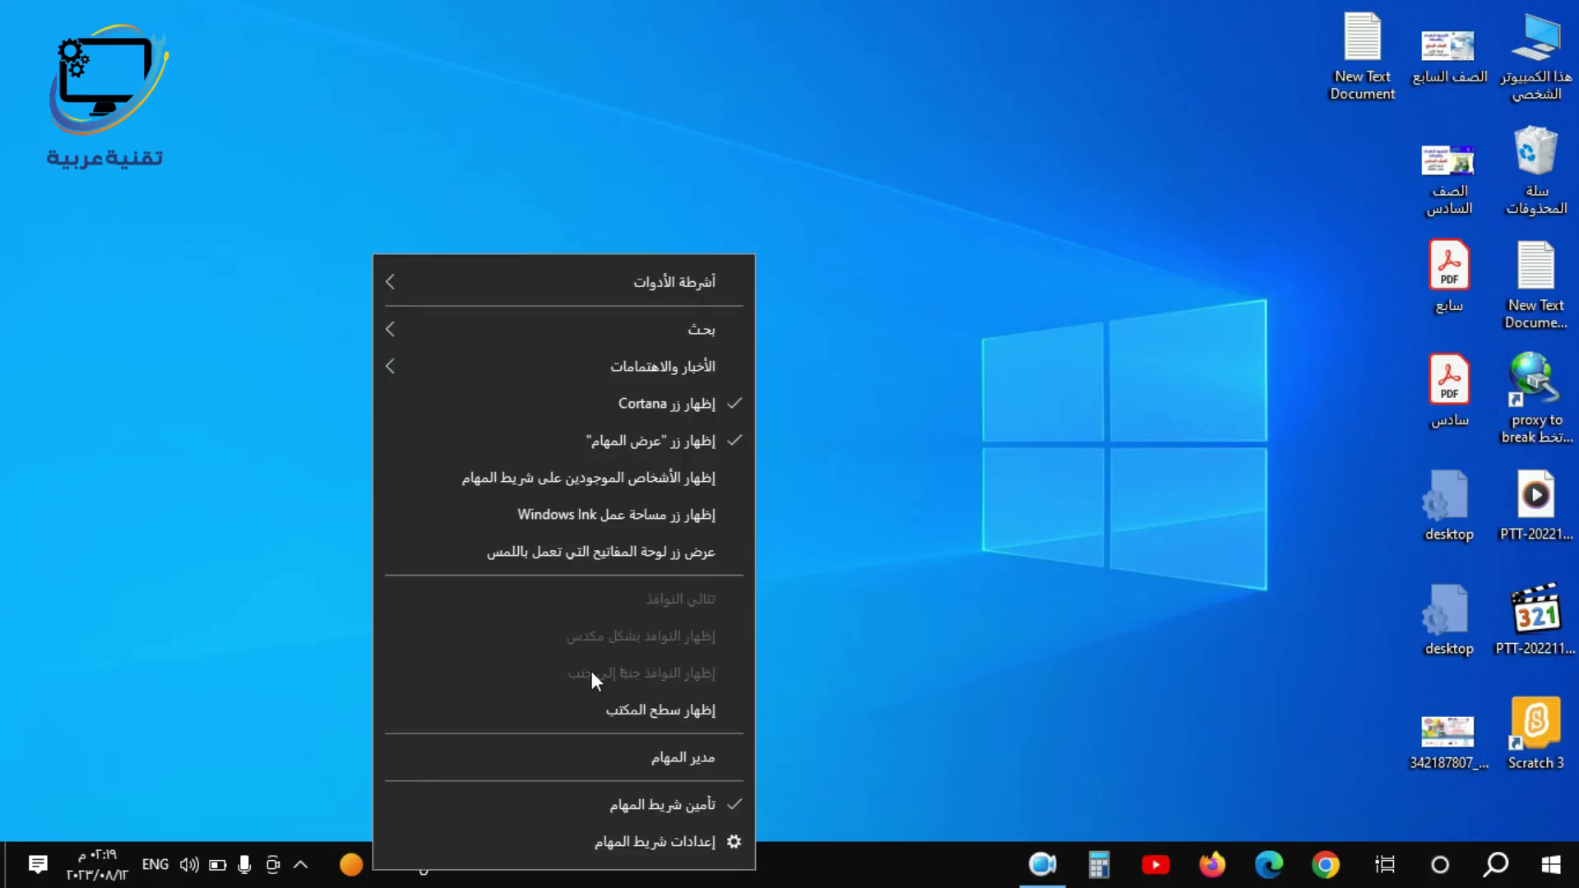
{"action": "left_click", "coordinate": [685, 405]}
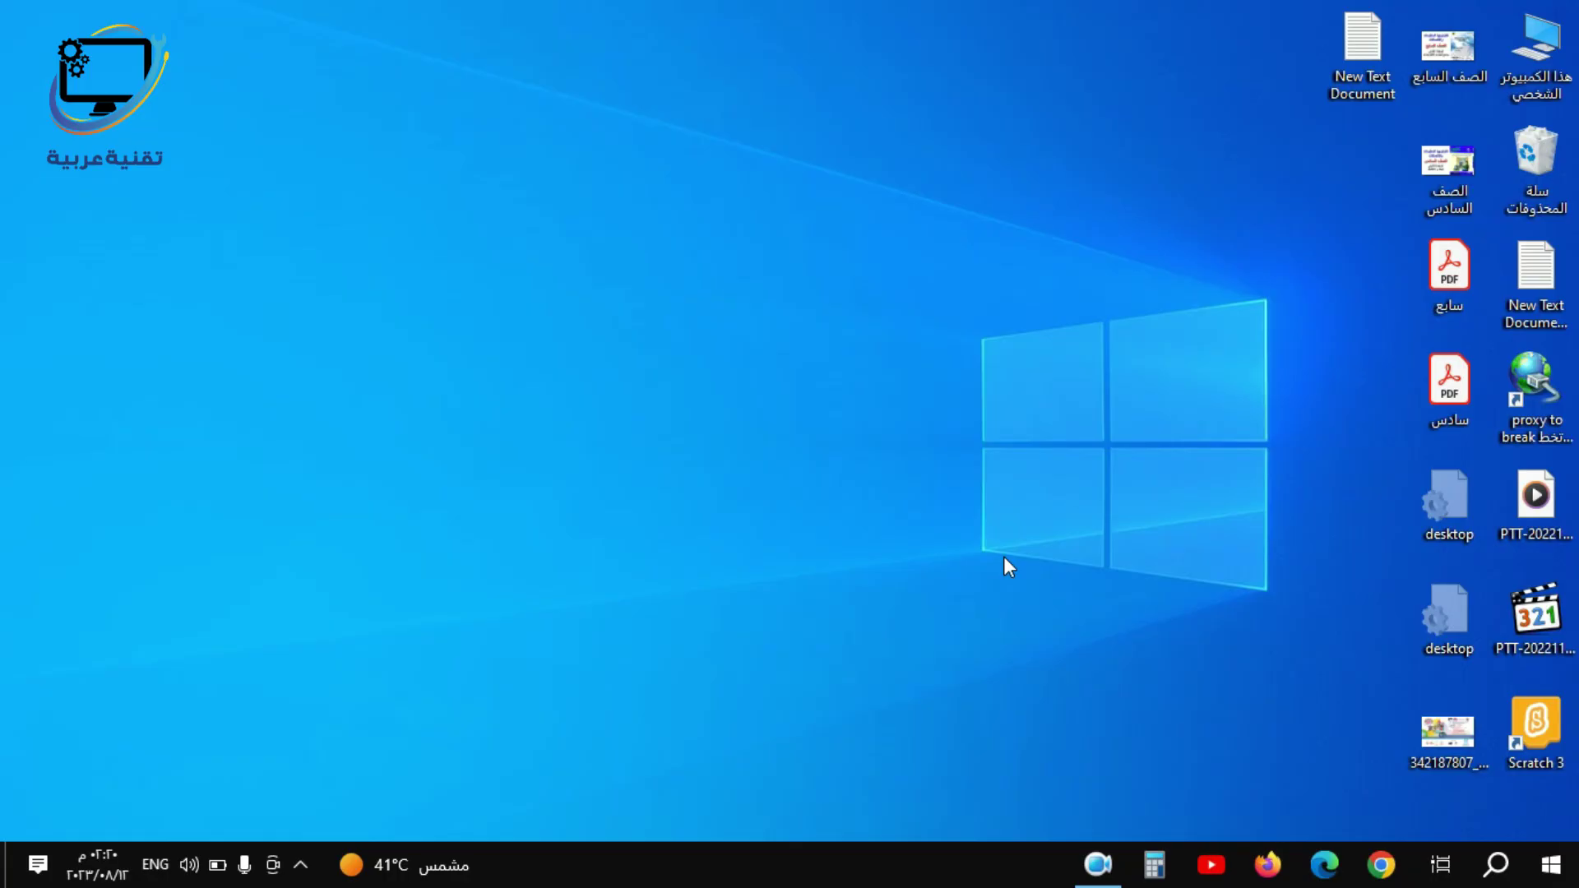
Open System Configuration by running the command msconfig.
{"action": "key", "text": "super+r"}
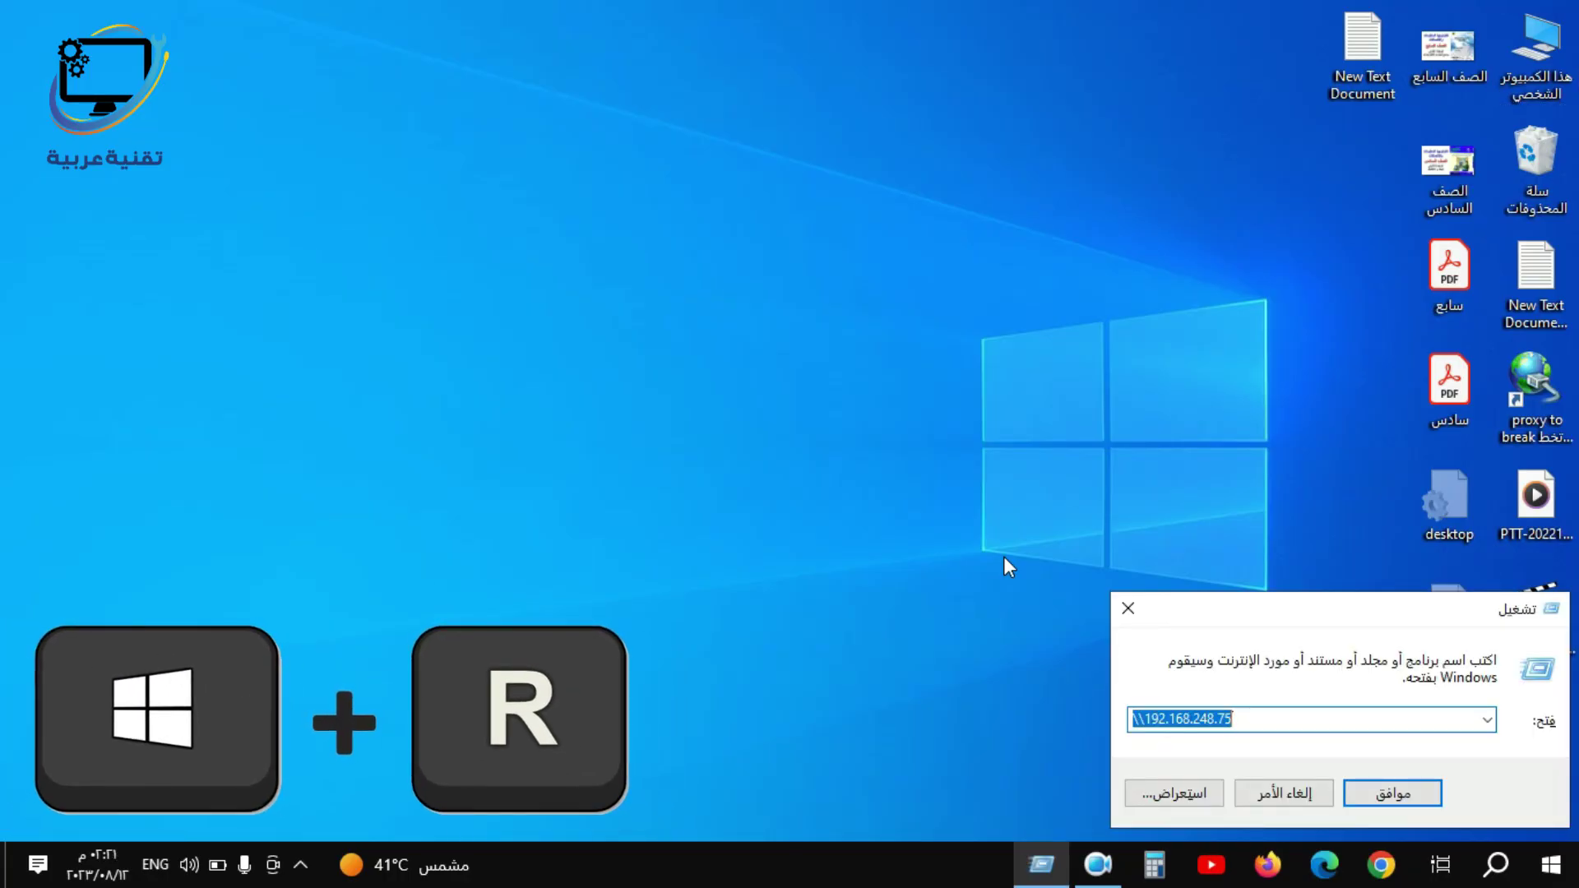
{"action": "key", "text": "BackSpace"}
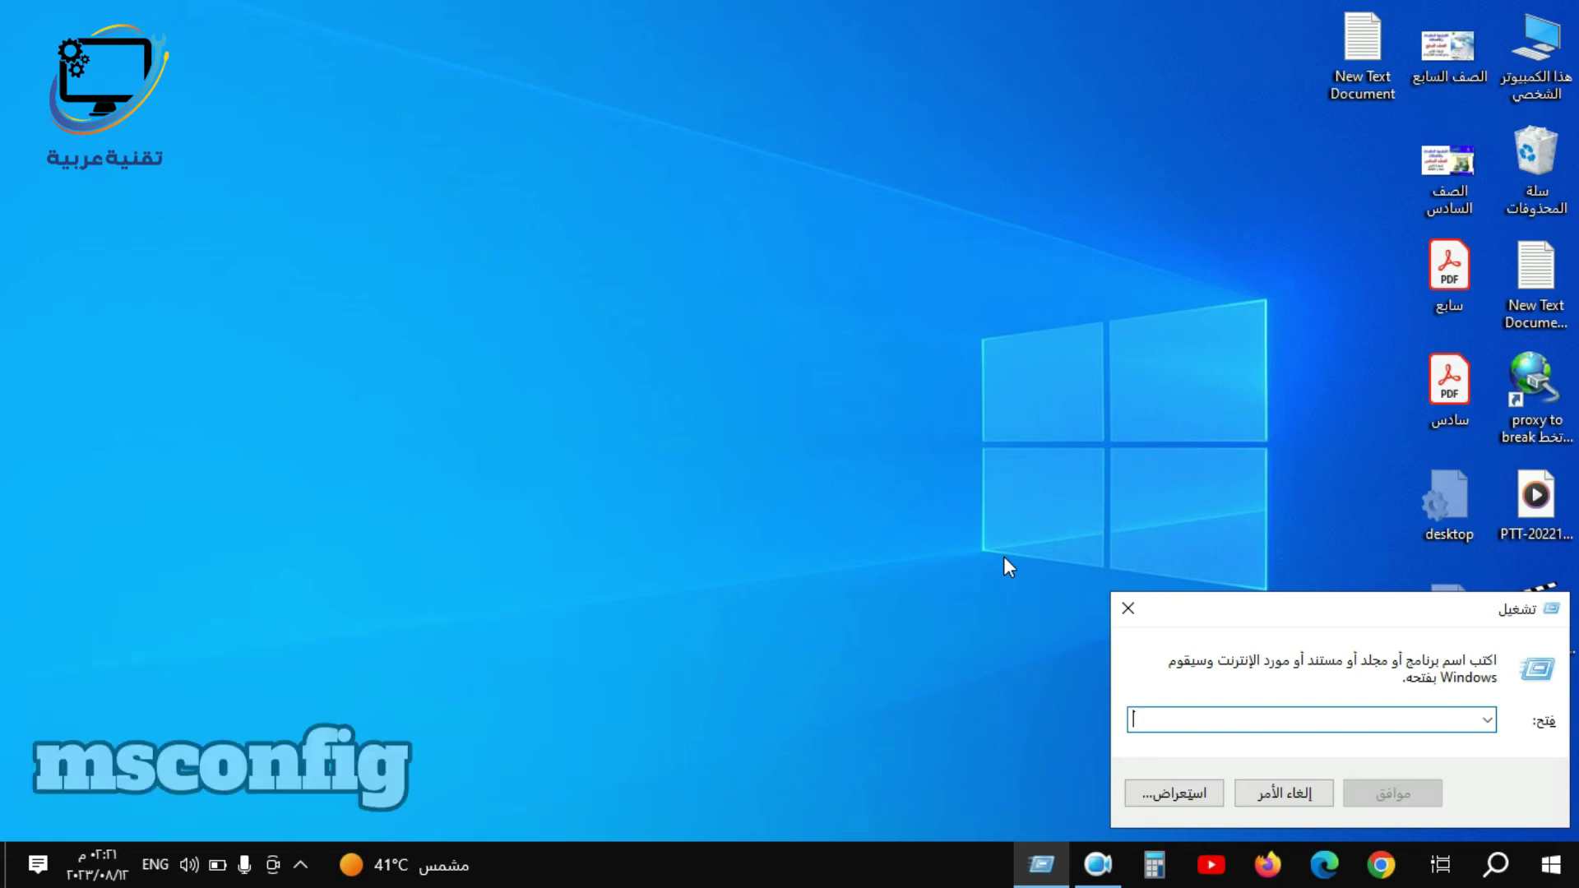
{"action": "type", "text": "ms"}
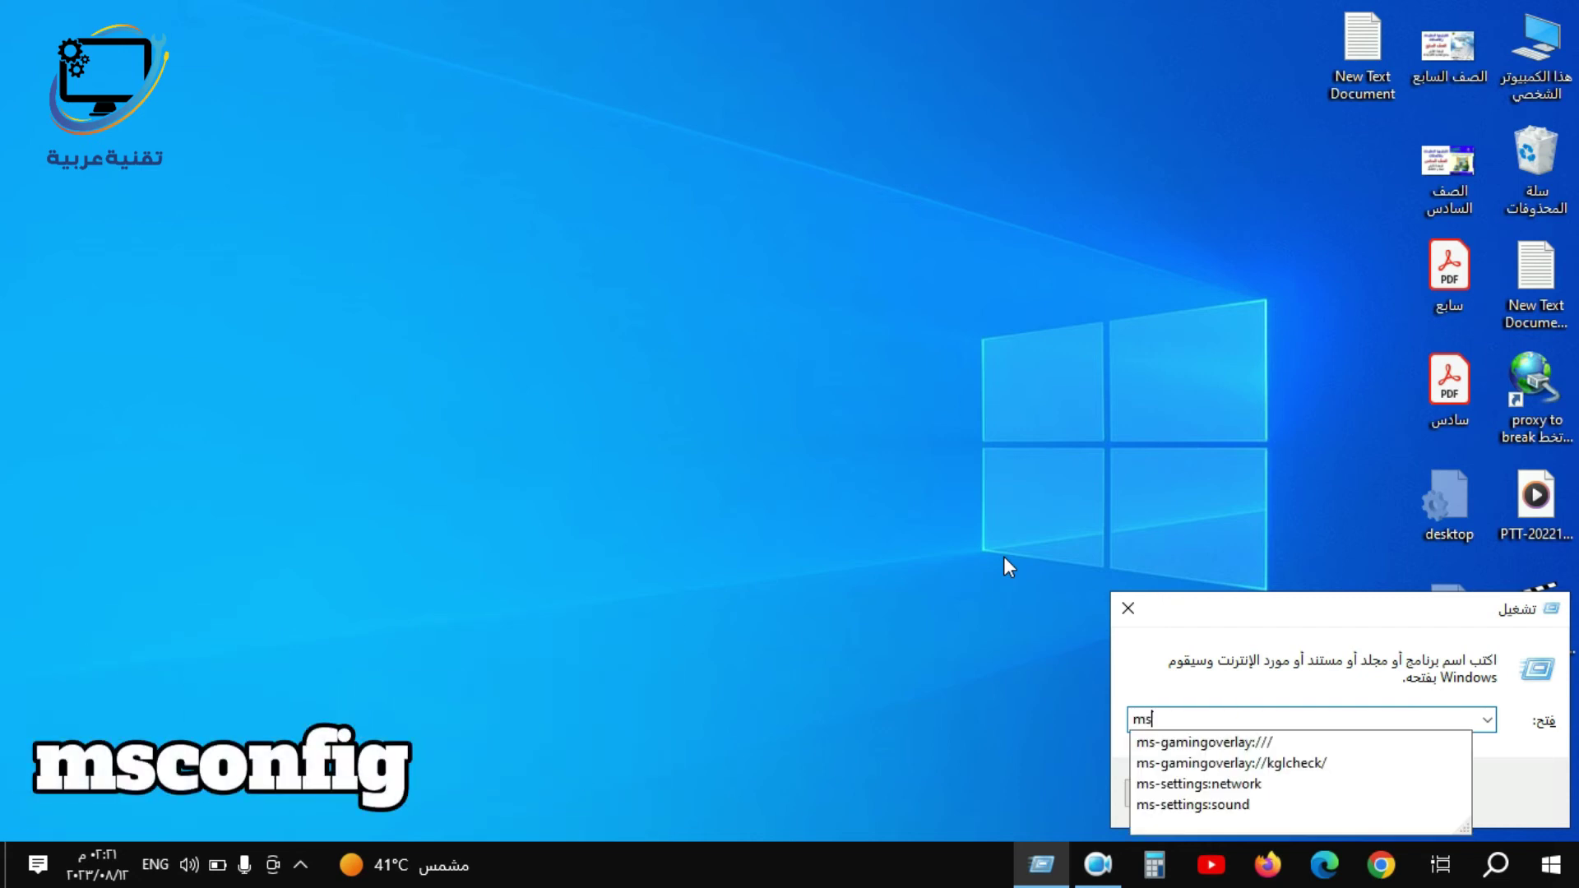
{"action": "type", "text": "config"}
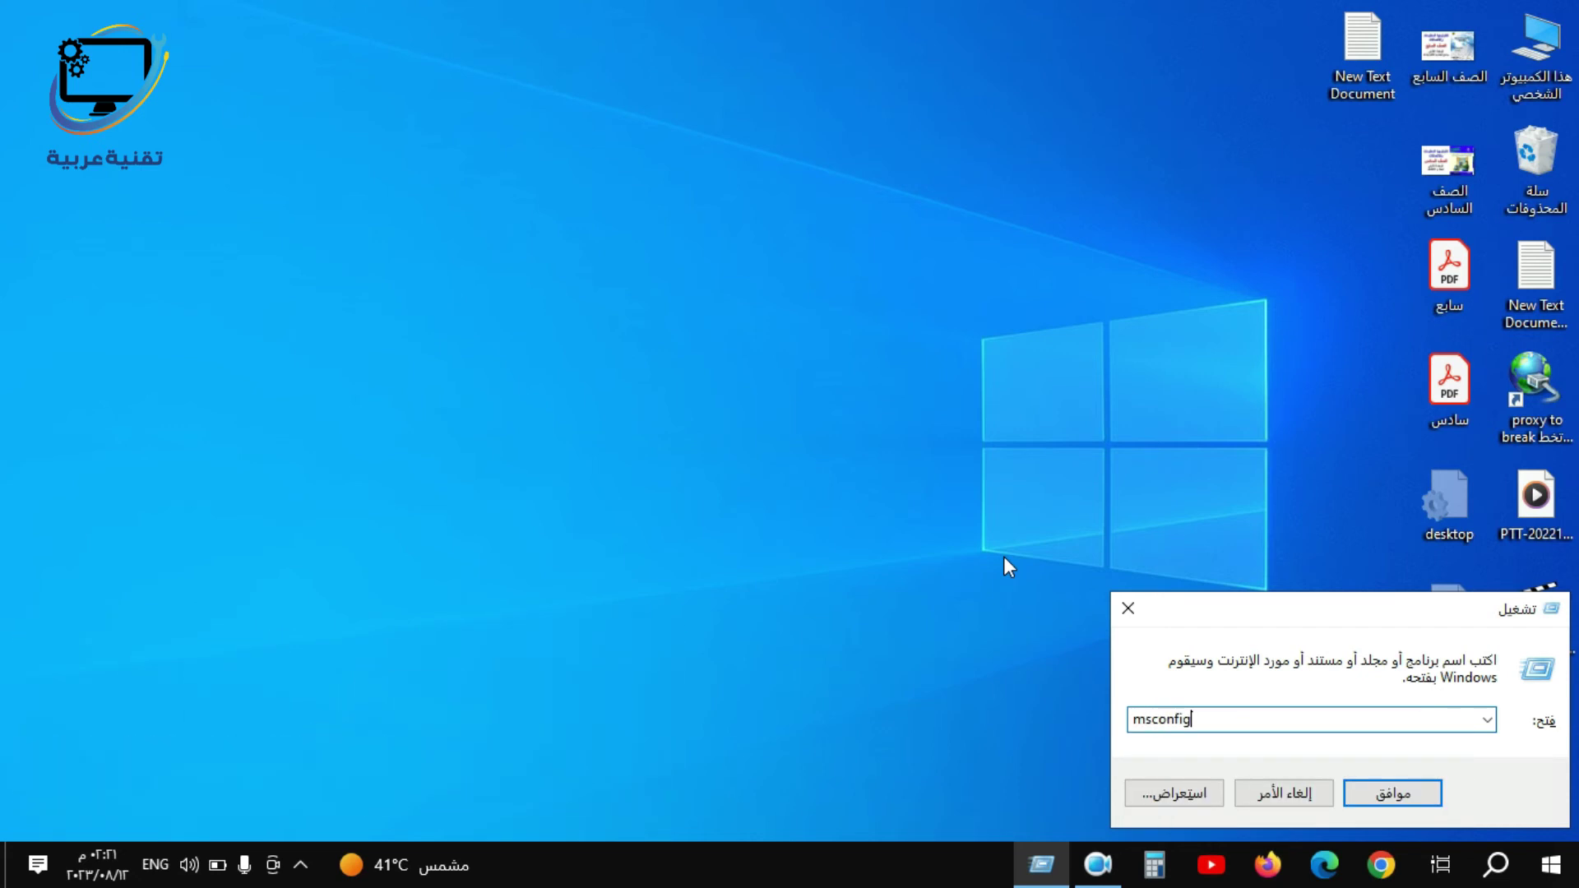
{"action": "key", "text": "Return"}
Enable the number of processors setting in the advanced boot options, set it to 4 and accept the configuration.
{"action": "left_click", "coordinate": [401, 173]}
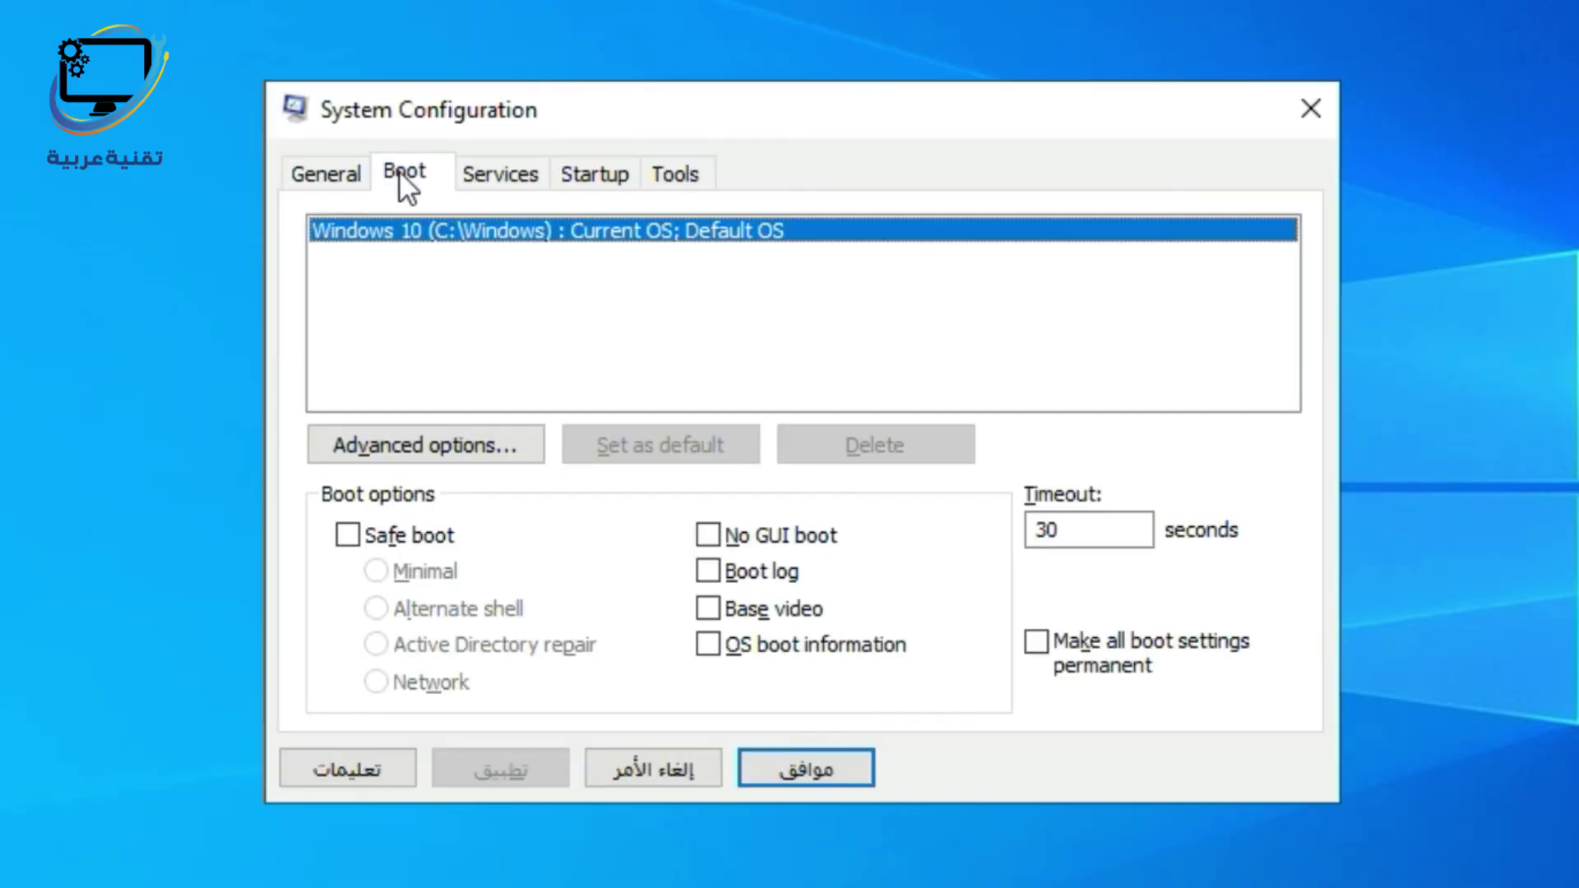
{"action": "left_click", "coordinate": [383, 449]}
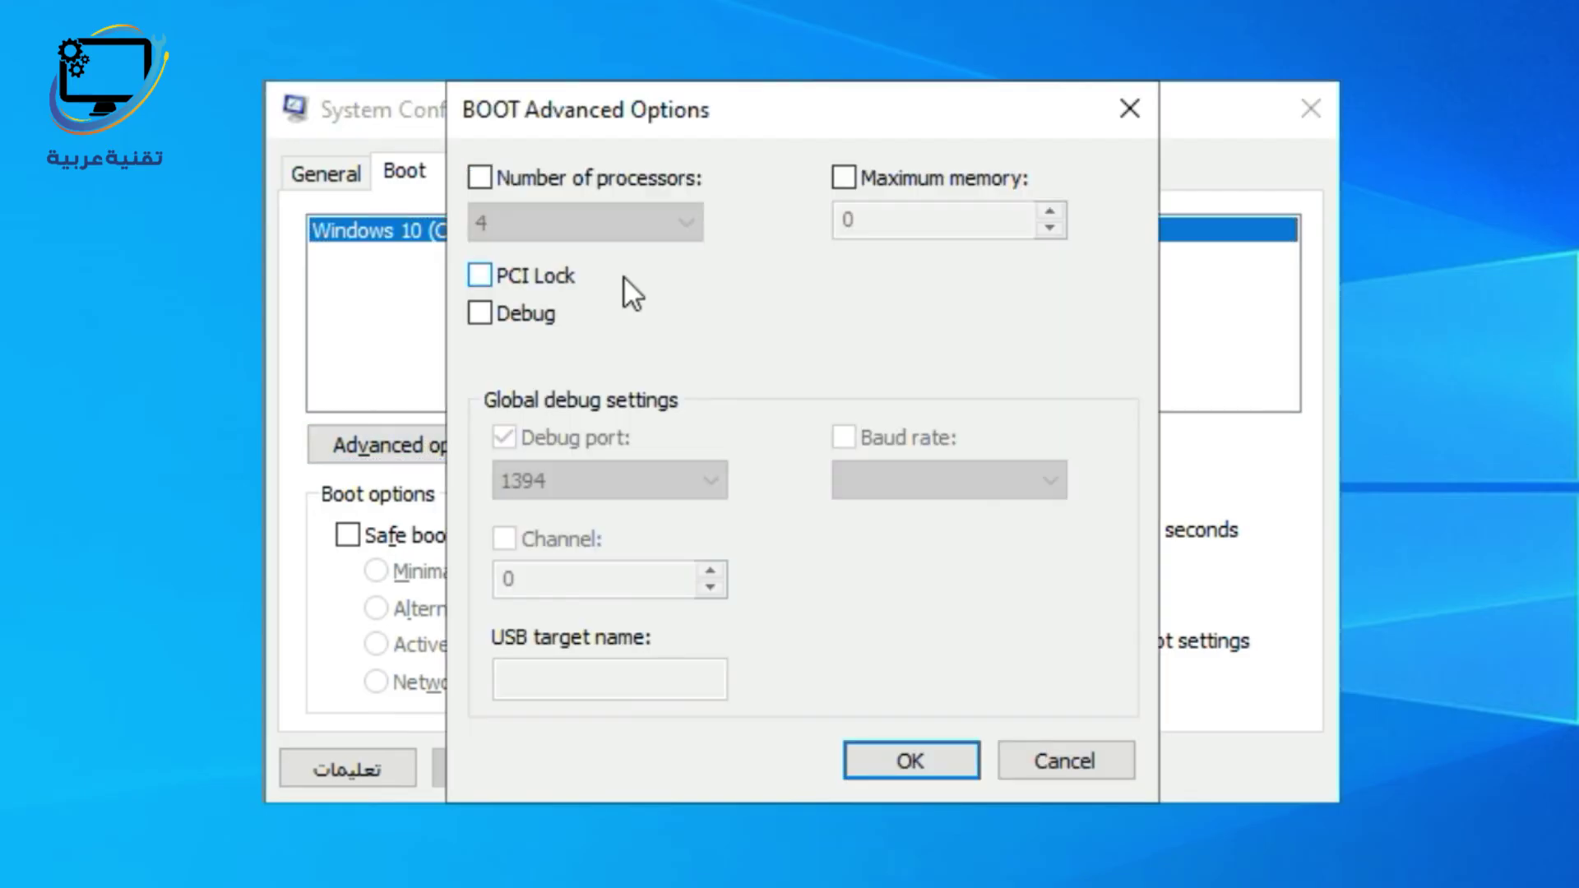
{"action": "left_click", "coordinate": [480, 179]}
{"action": "left_click", "coordinate": [654, 219]}
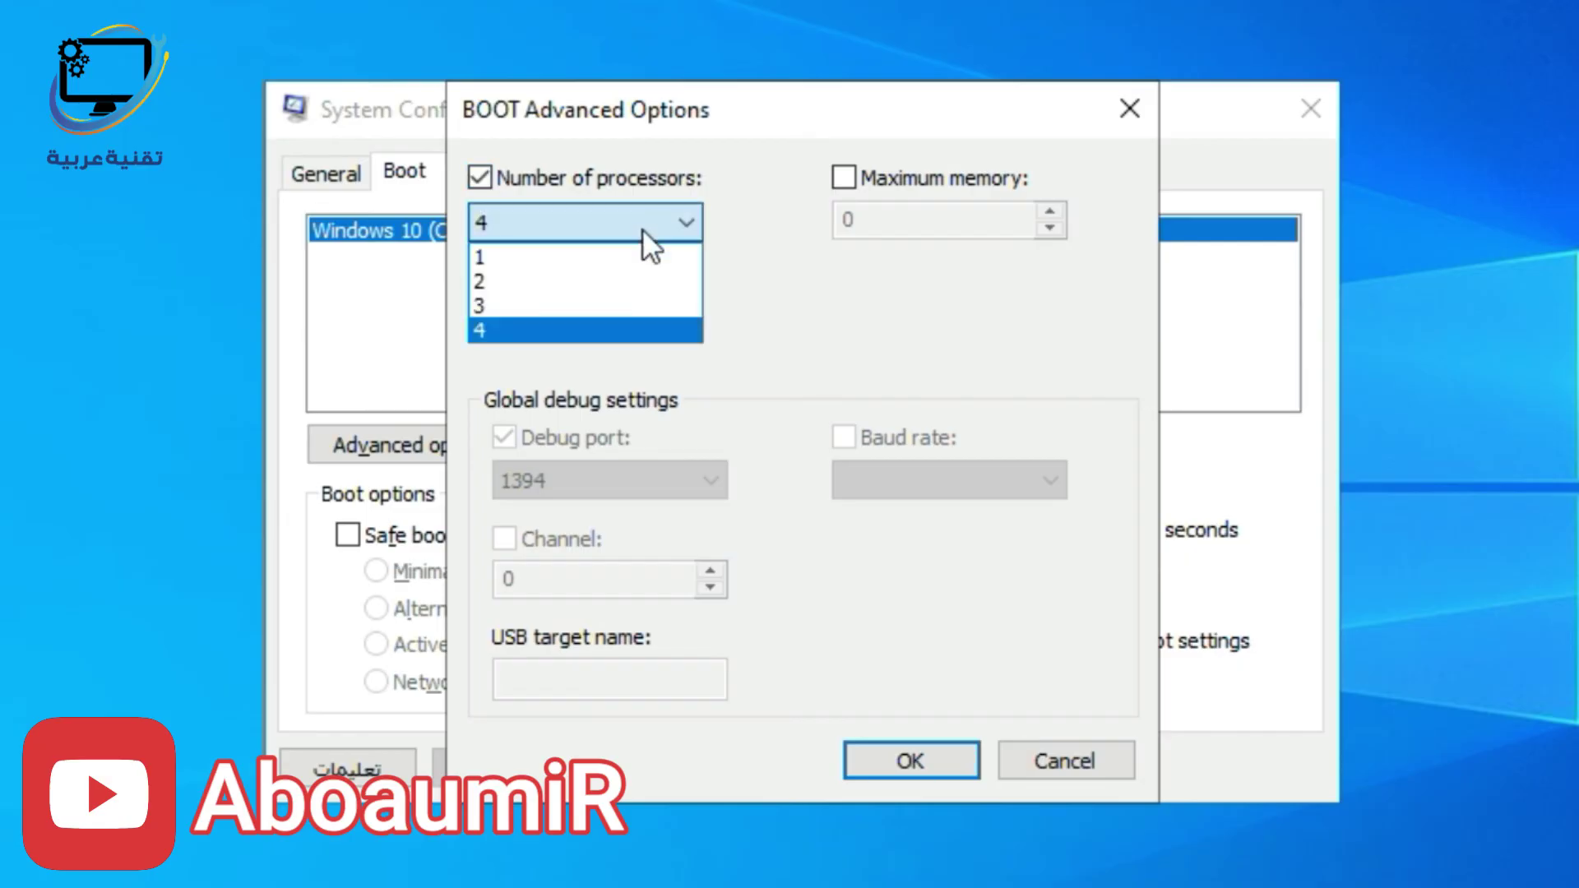
{"action": "left_click", "coordinate": [569, 329]}
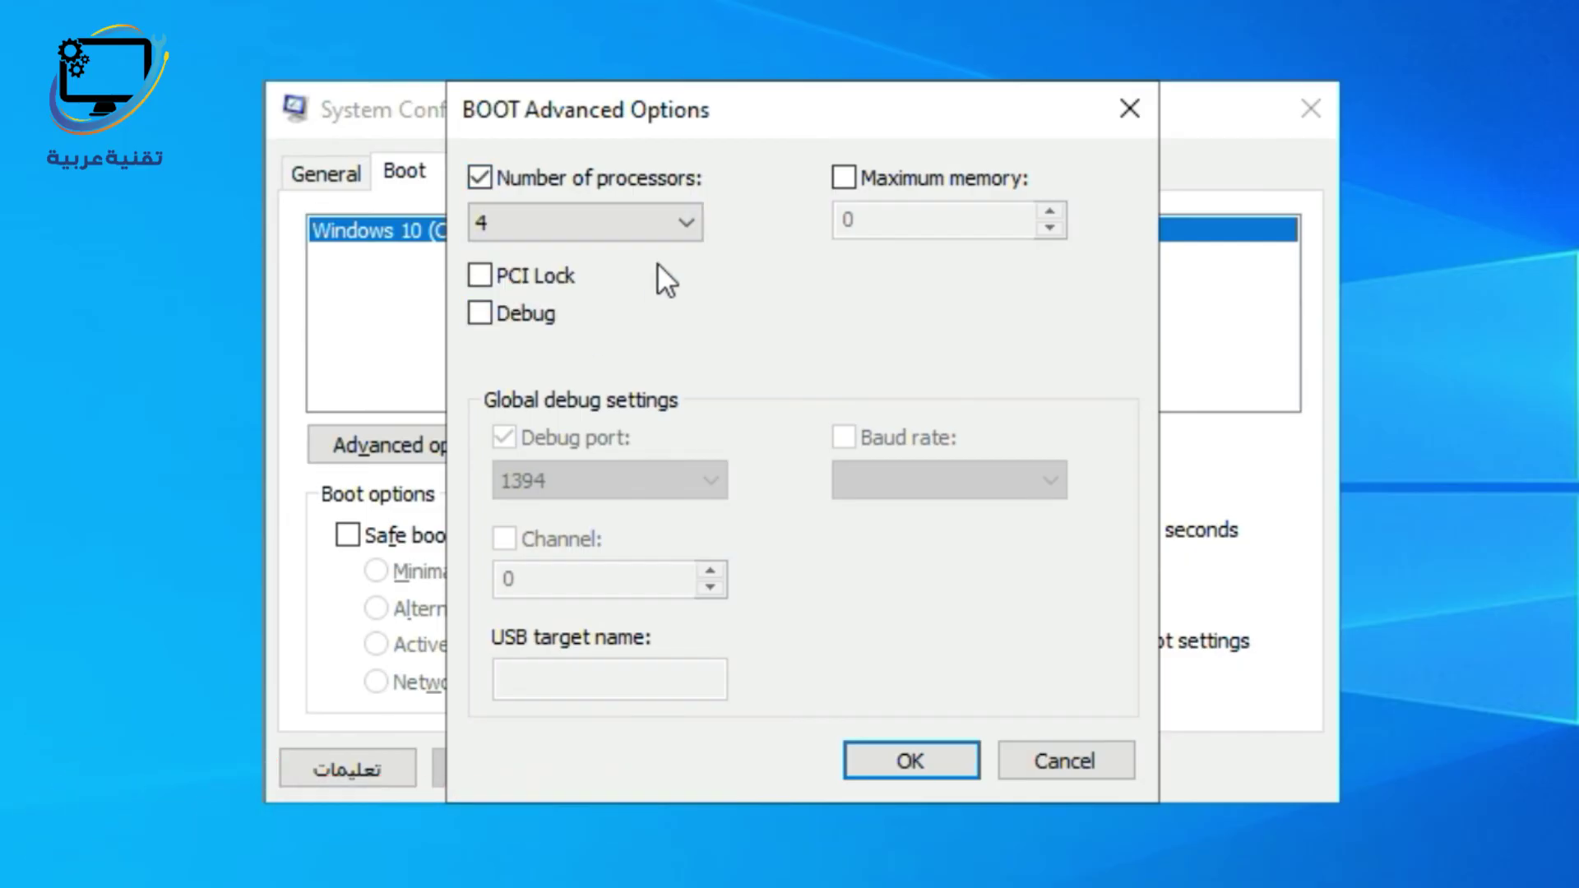
{"action": "left_click", "coordinate": [614, 223]}
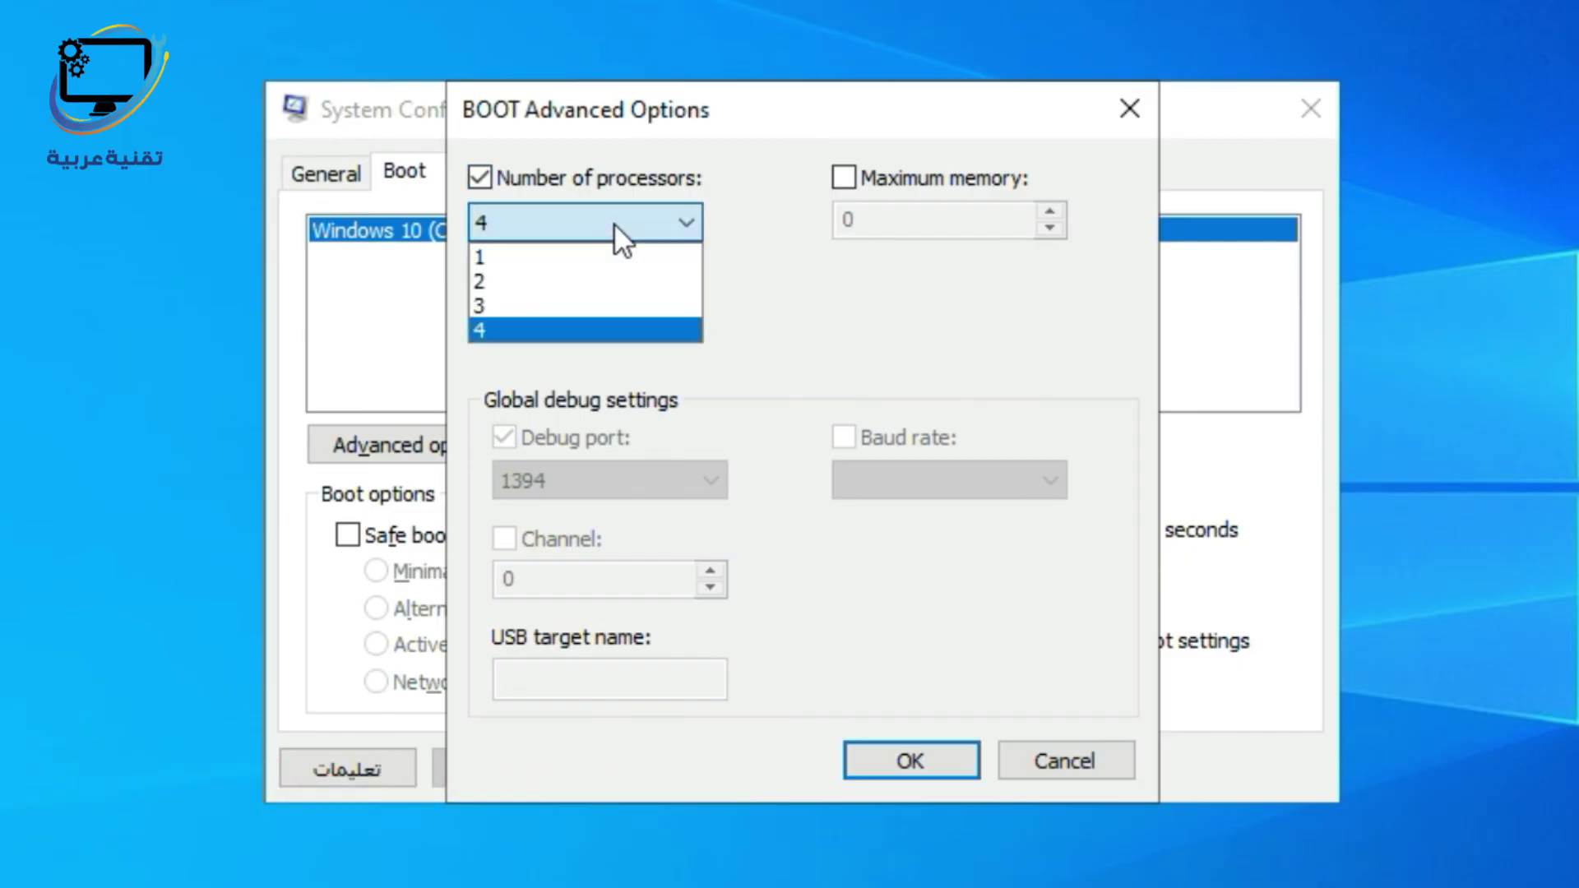
{"action": "left_click", "coordinate": [565, 333]}
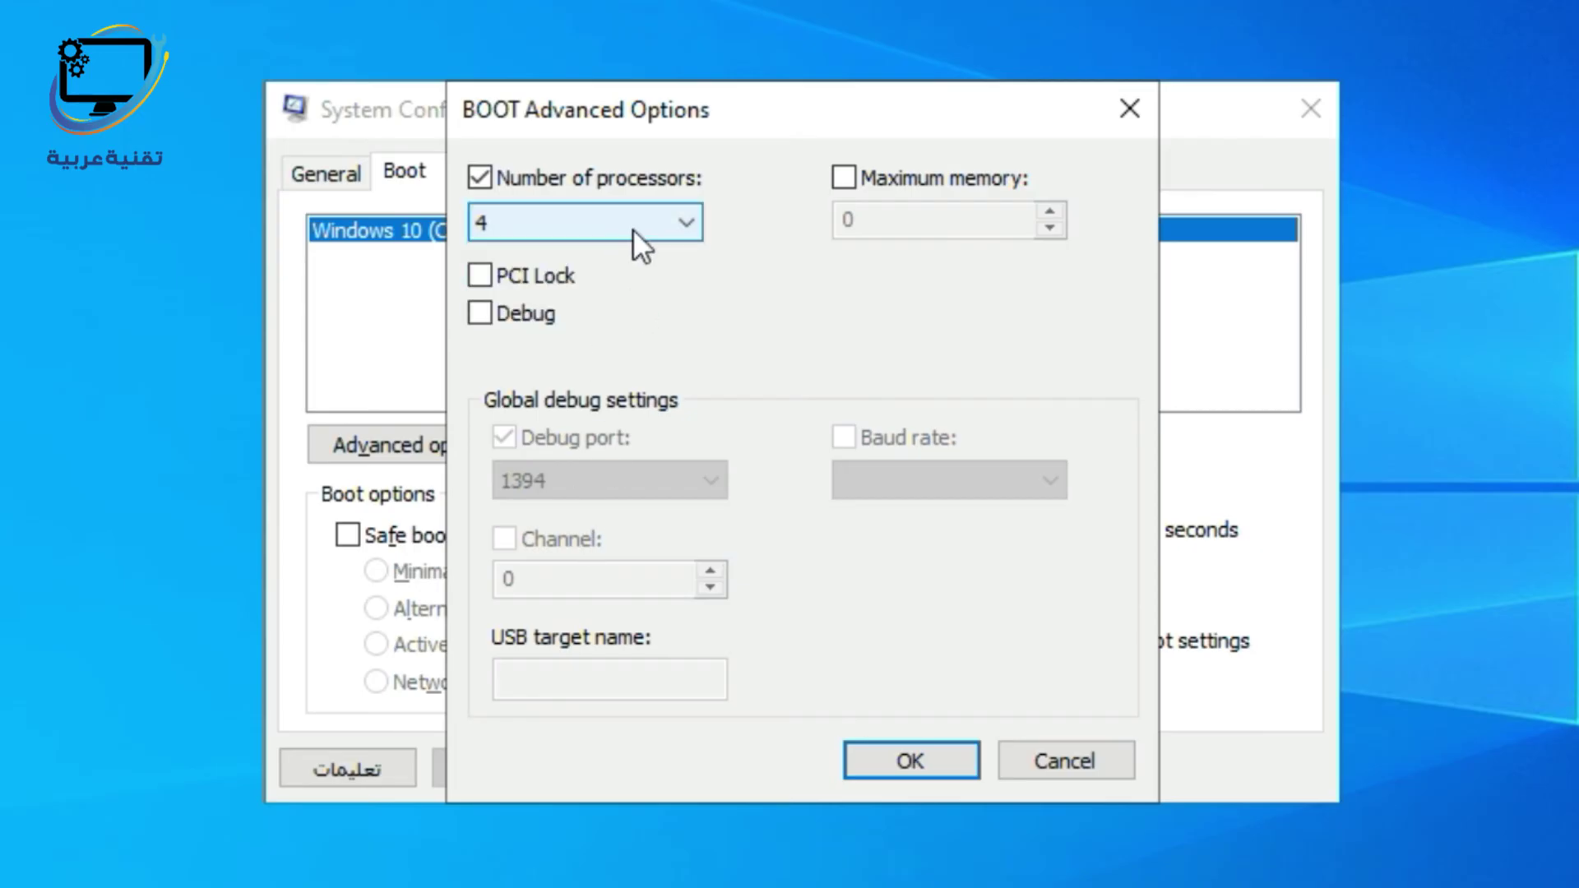
{"action": "left_click", "coordinate": [907, 744]}
{"action": "left_click", "coordinate": [839, 772]}
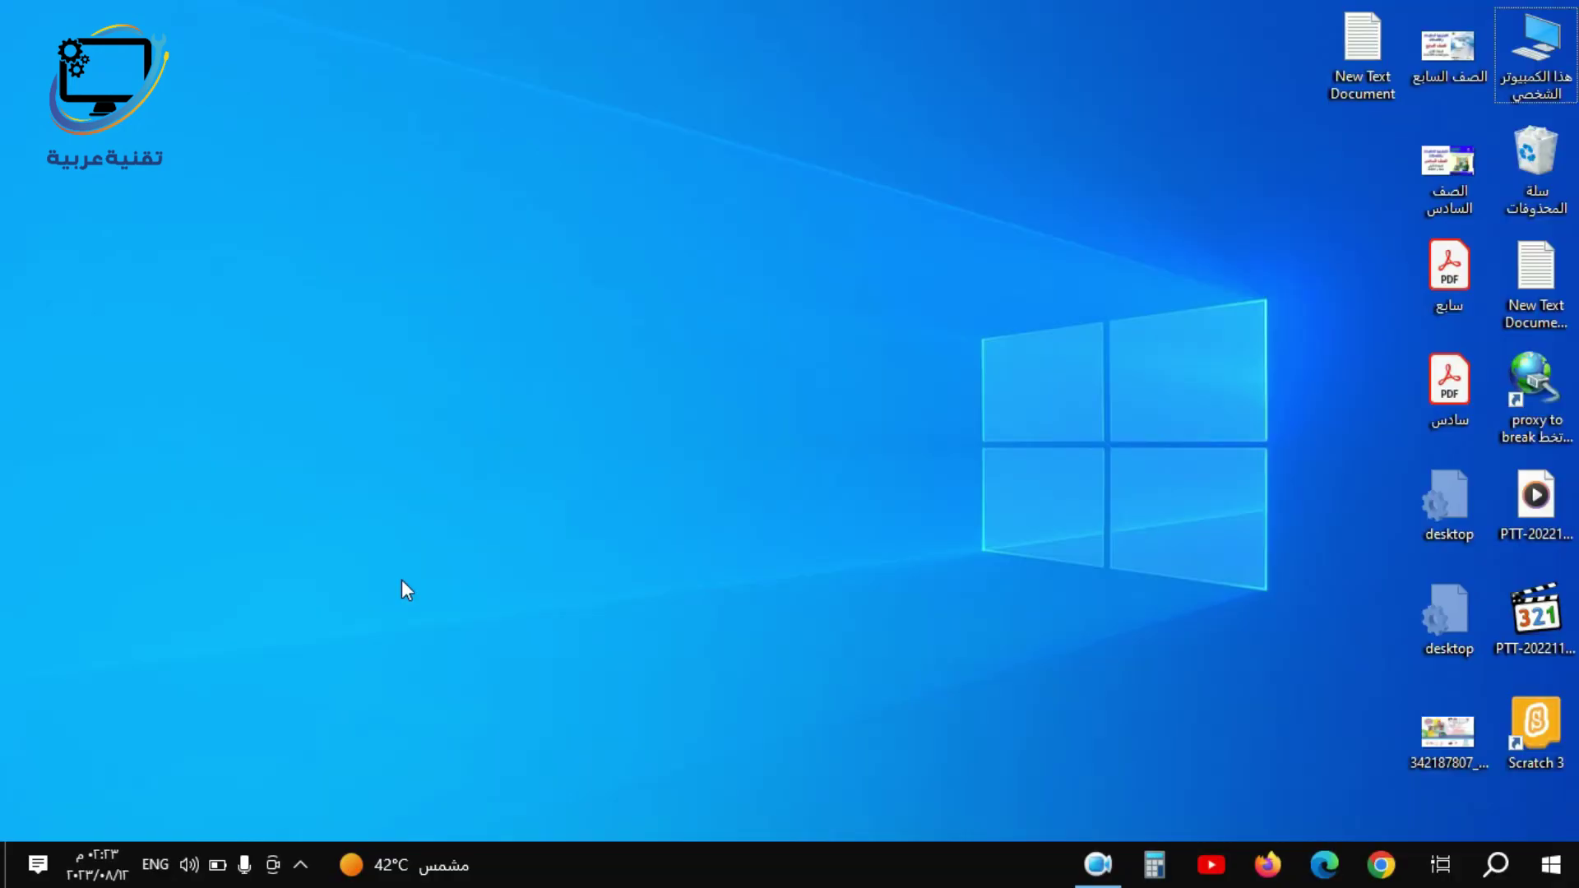
Open the Windows Temp folder by running the command temp.
{"action": "key", "text": "super+r"}
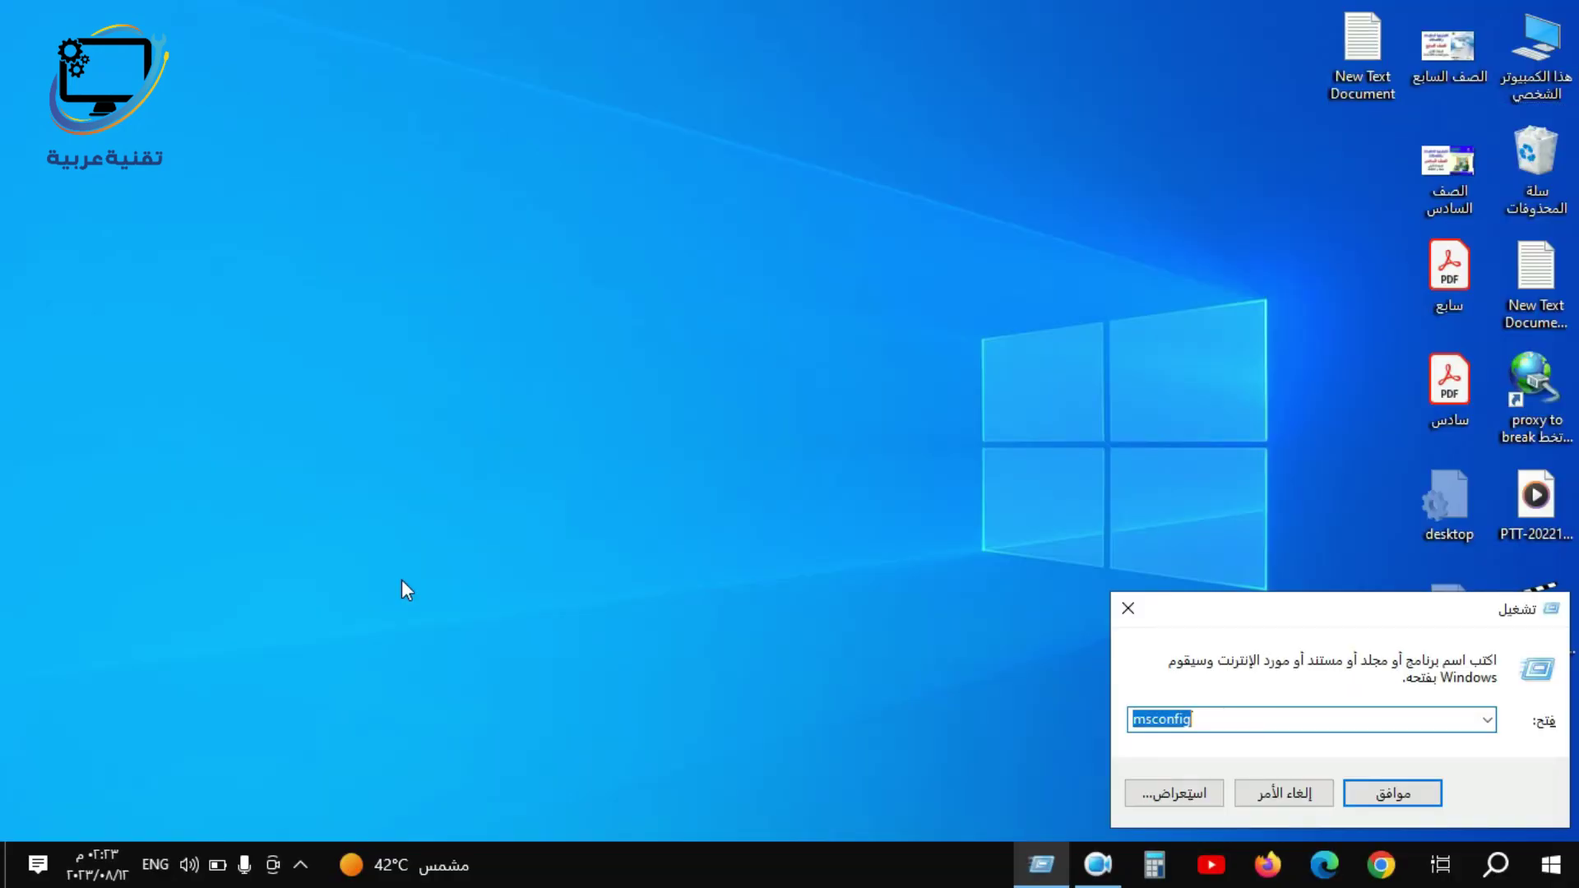
{"action": "type", "text": "t"}
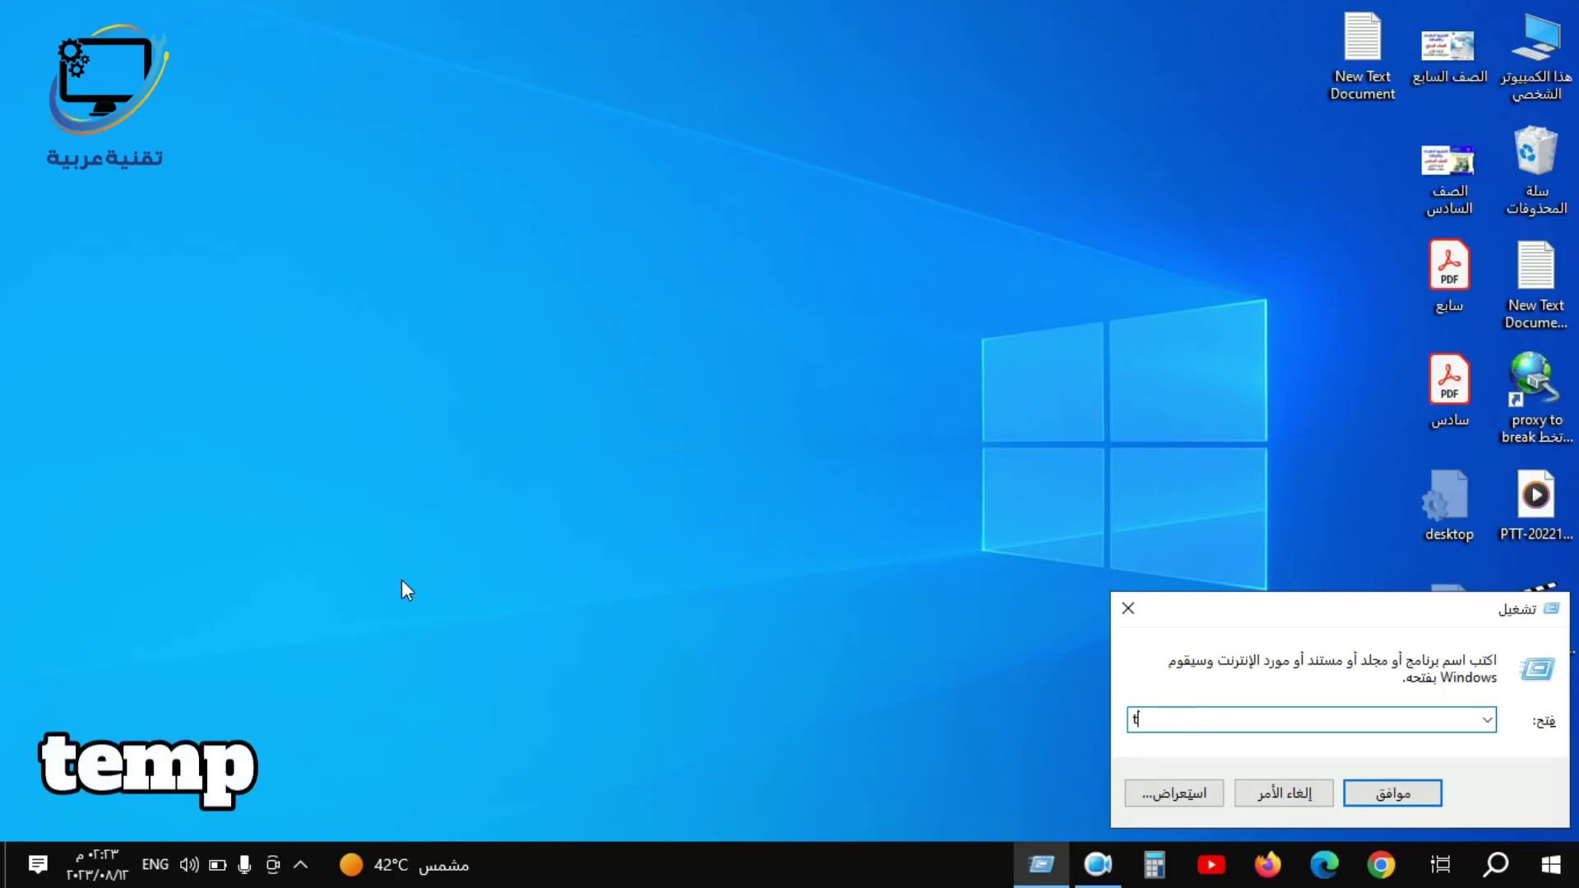
{"action": "type", "text": "emp"}
{"action": "key", "text": "Return"}
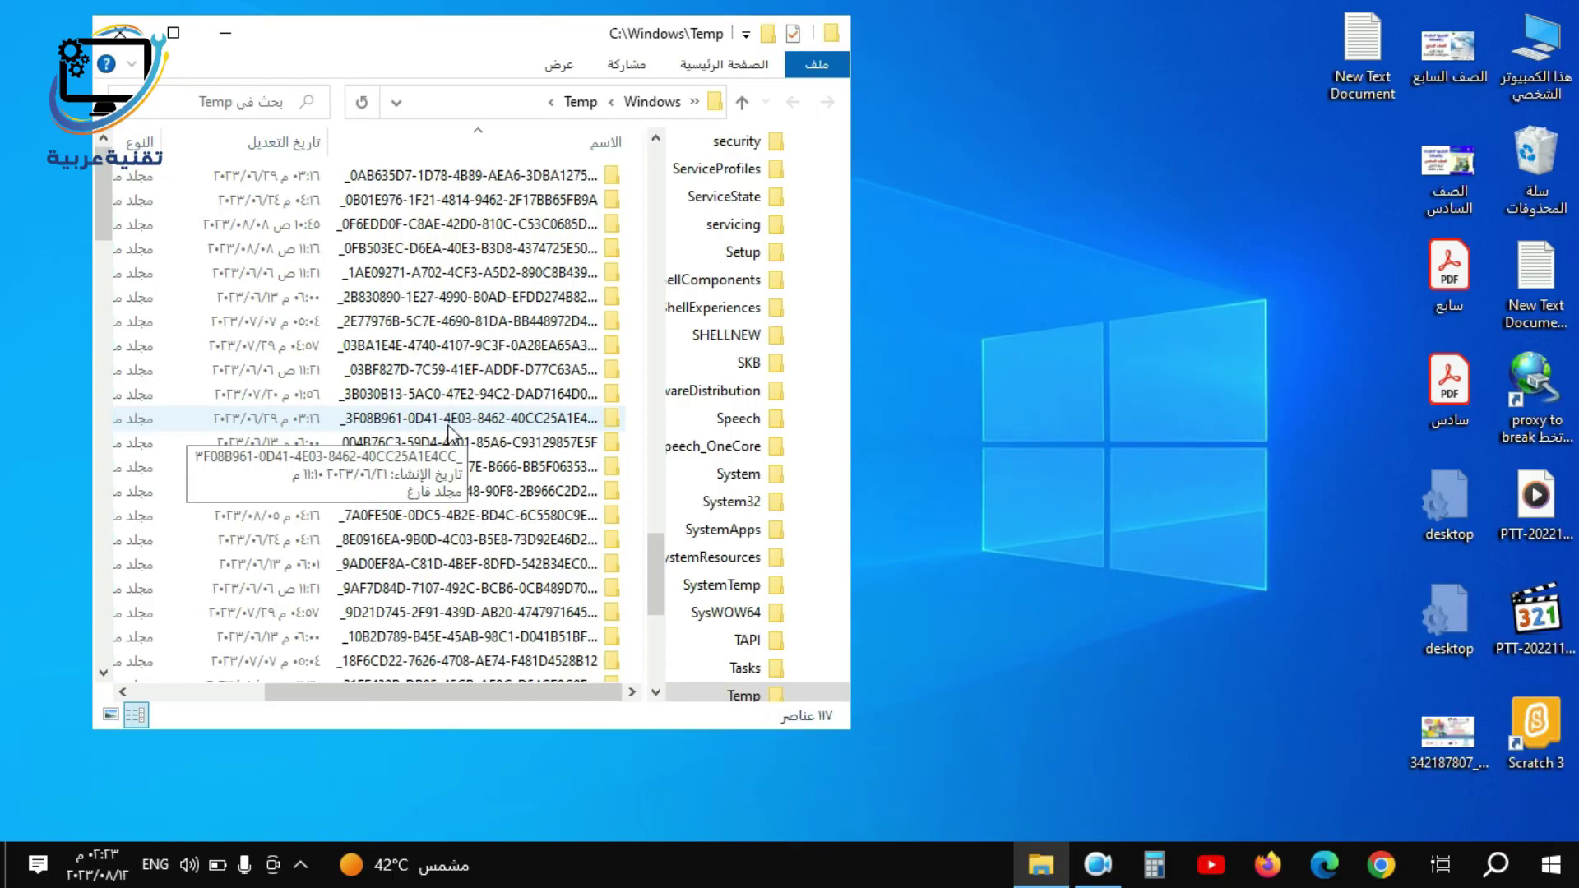
Delete everything in the Windows Temp folder, granting administrator permission for all items and skipping all those in use.
{"action": "left_click", "coordinate": [460, 372]}
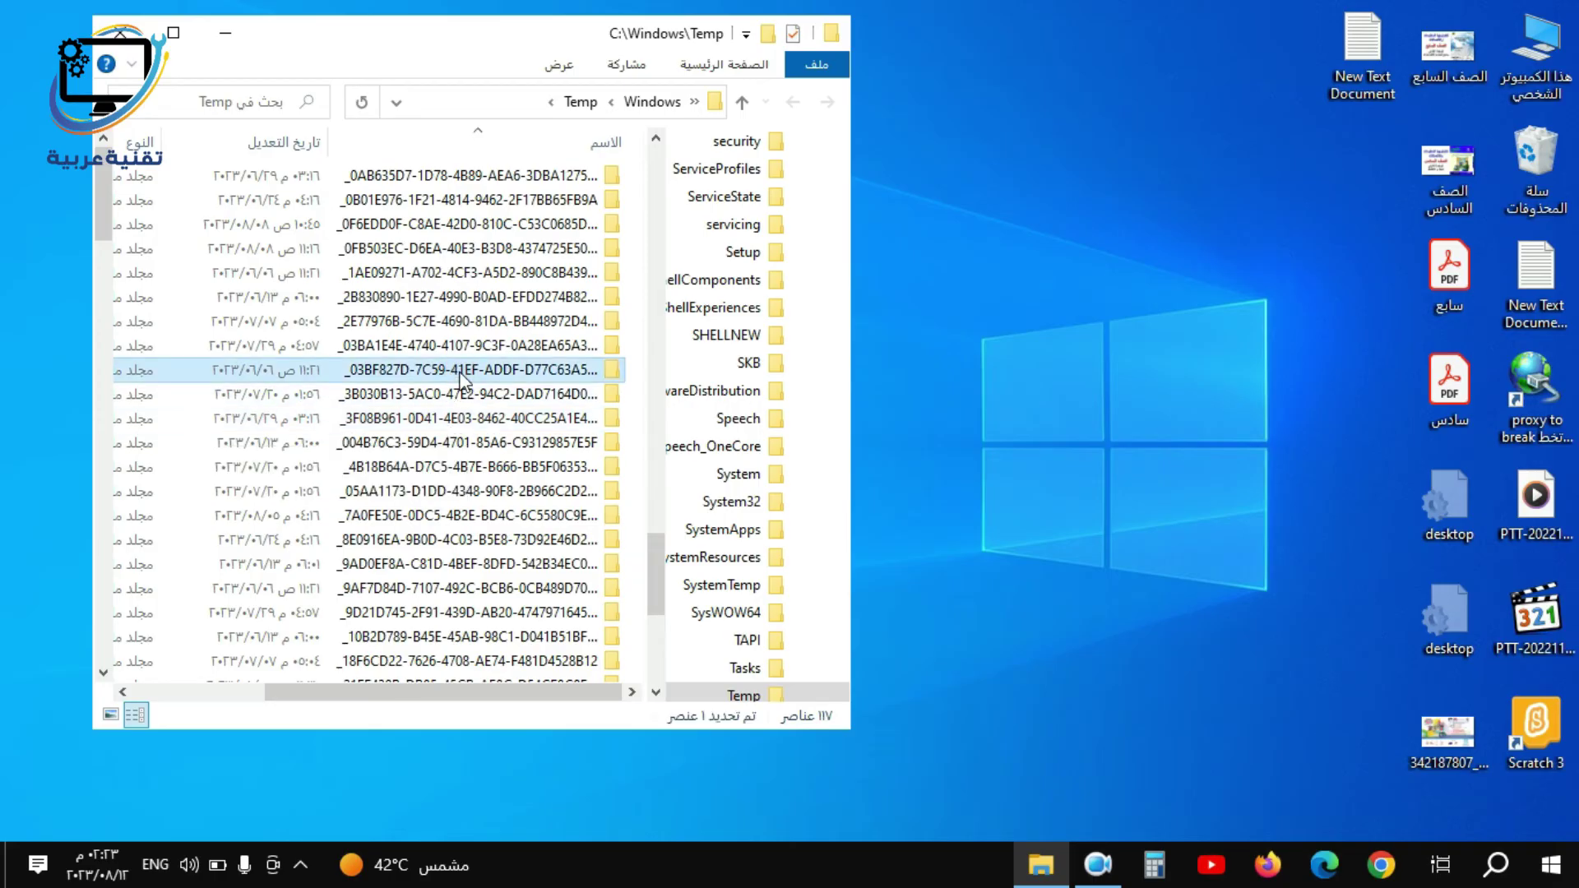
{"action": "key", "text": "ctrl+a"}
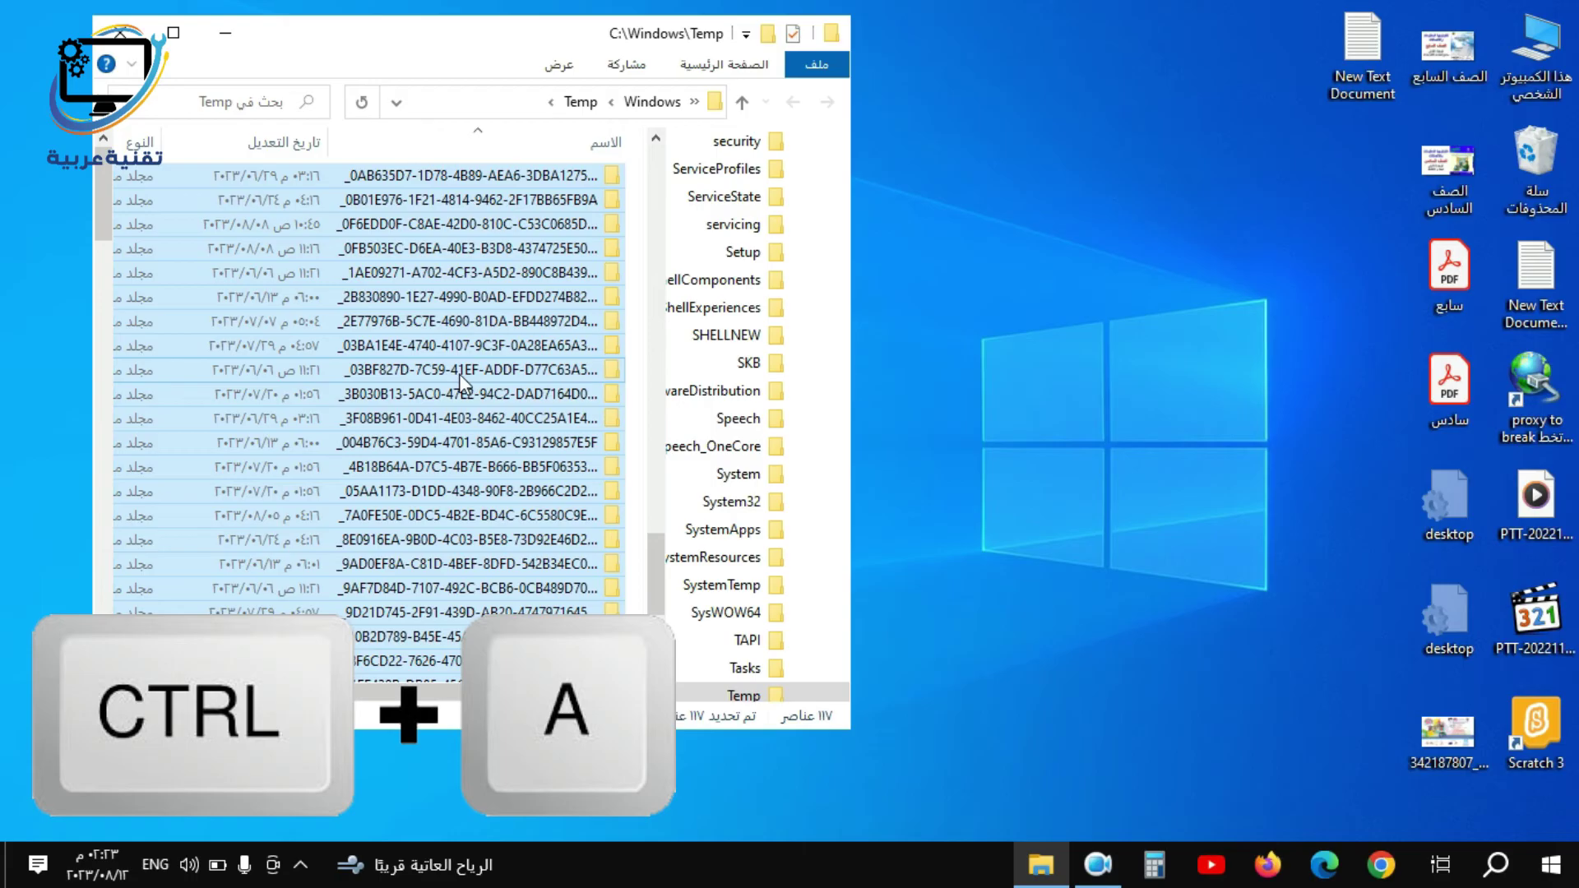
{"action": "key", "text": "Delete"}
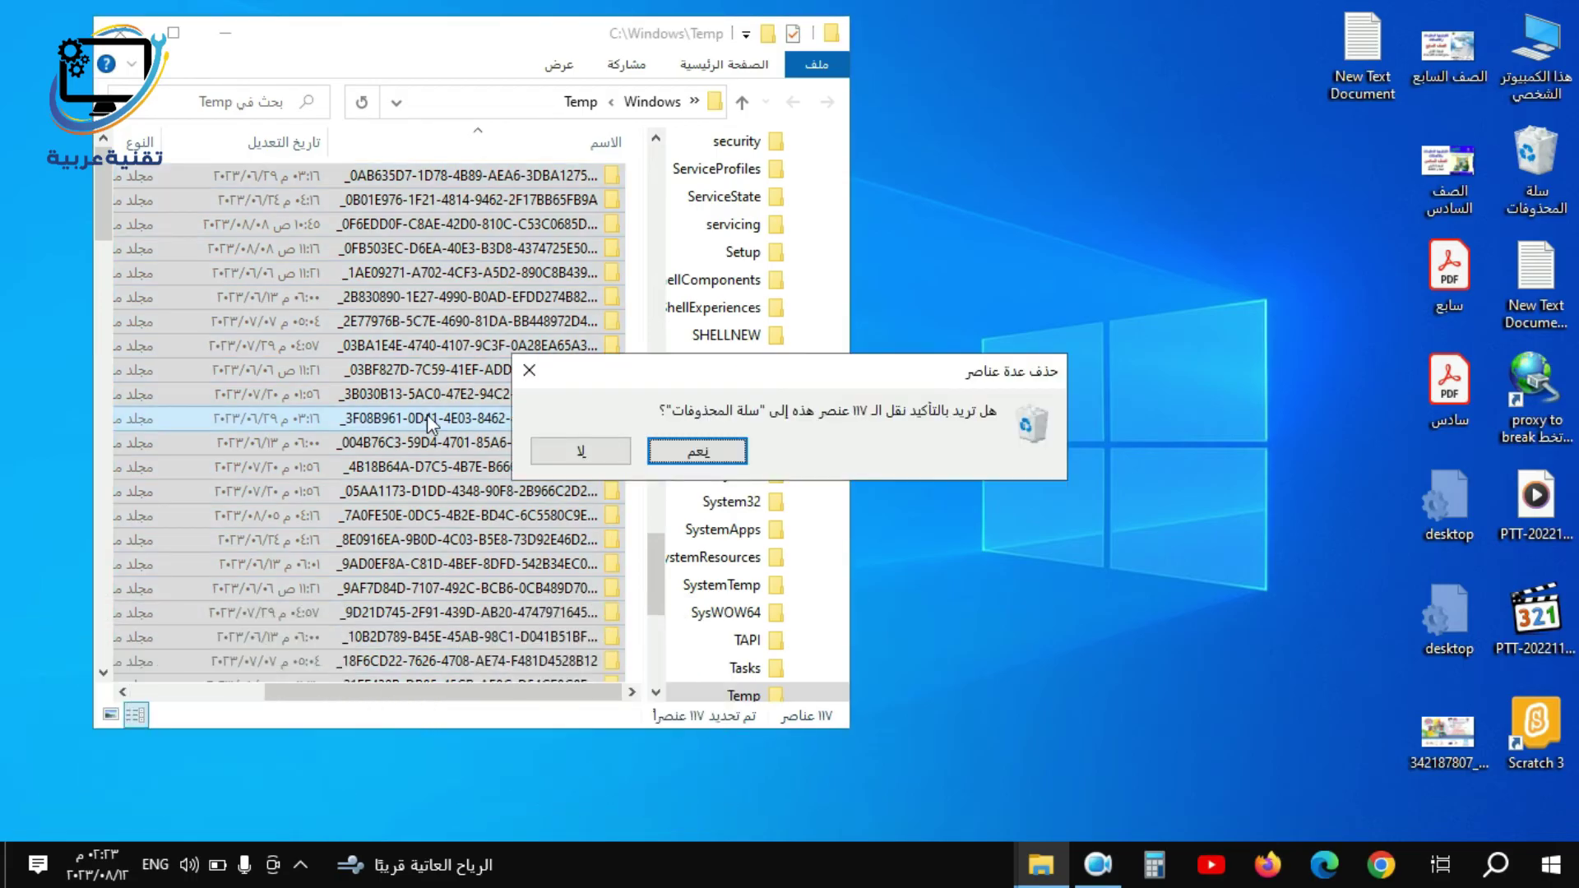
{"action": "left_click", "coordinate": [680, 452]}
{"action": "left_click", "coordinate": [1008, 285]}
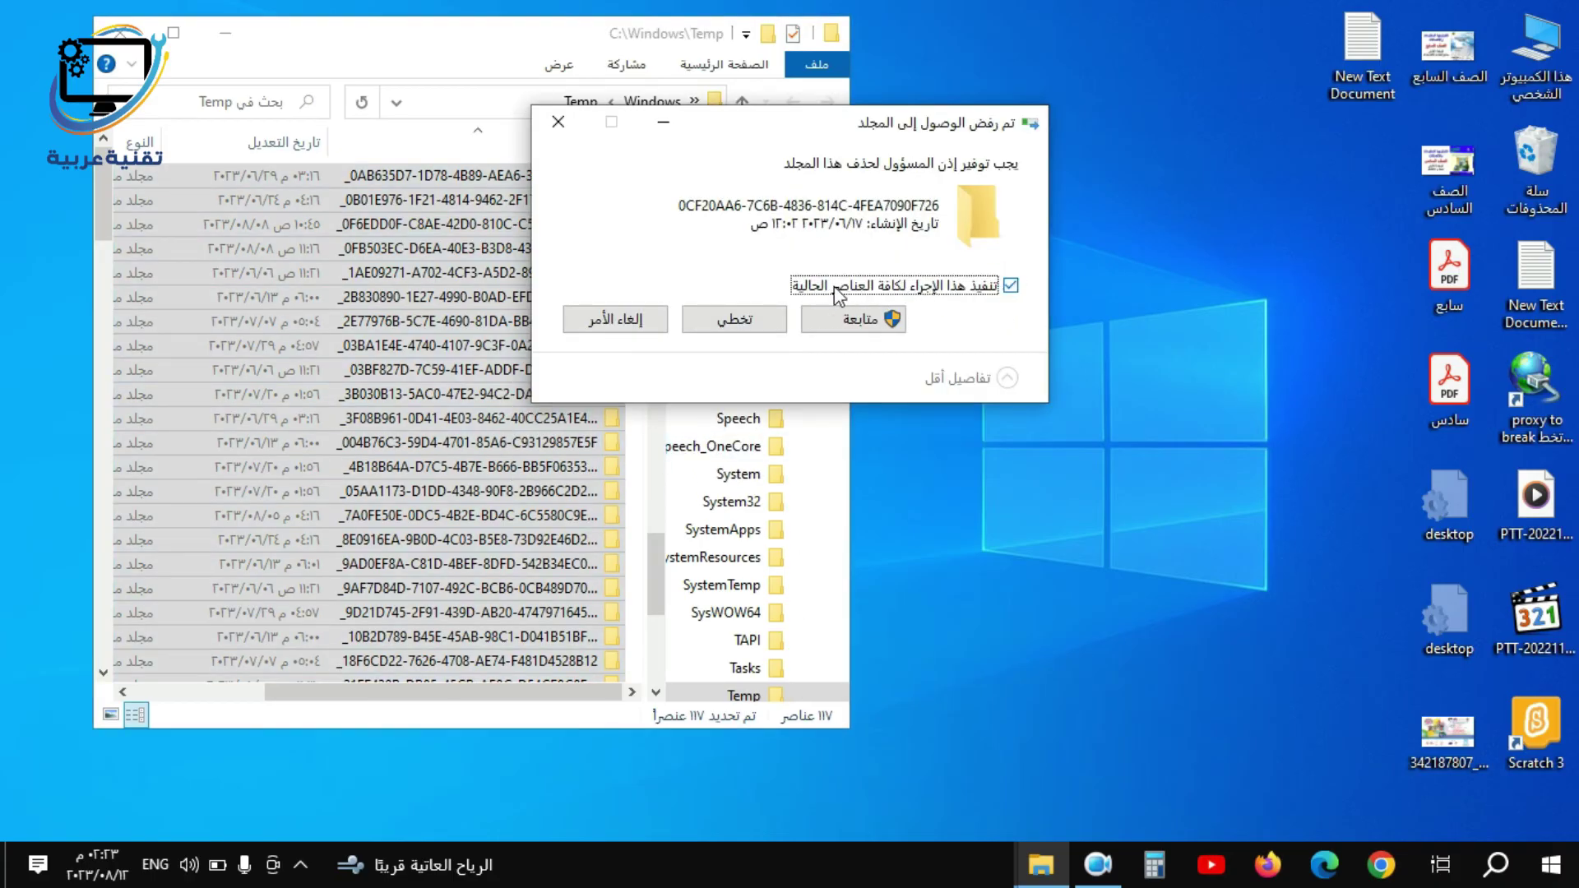
{"action": "left_click", "coordinate": [877, 325]}
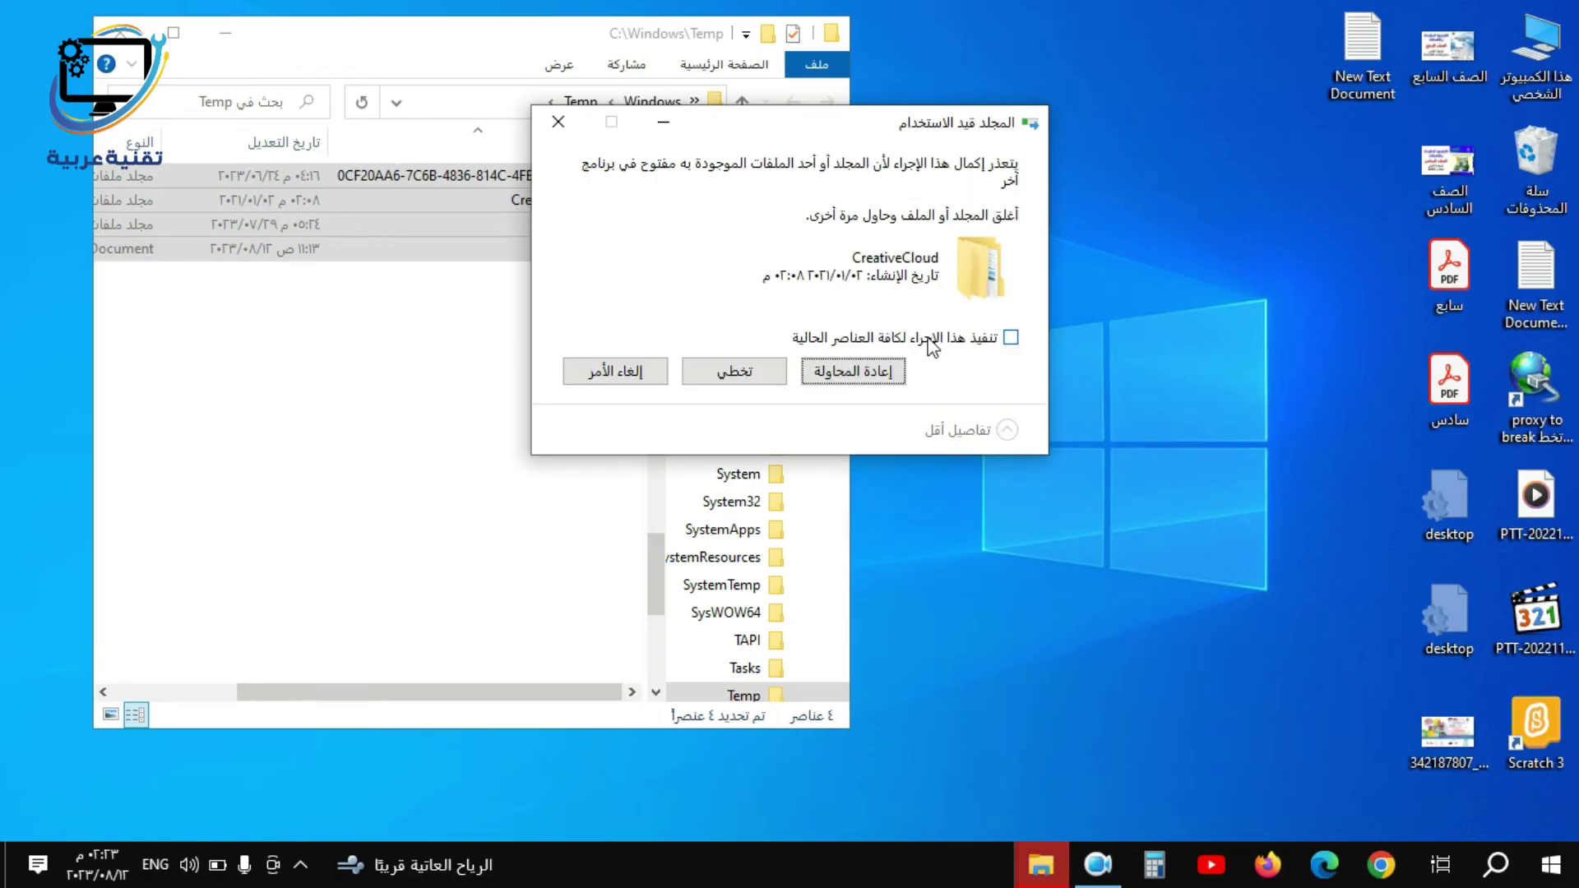
{"action": "left_click", "coordinate": [983, 344]}
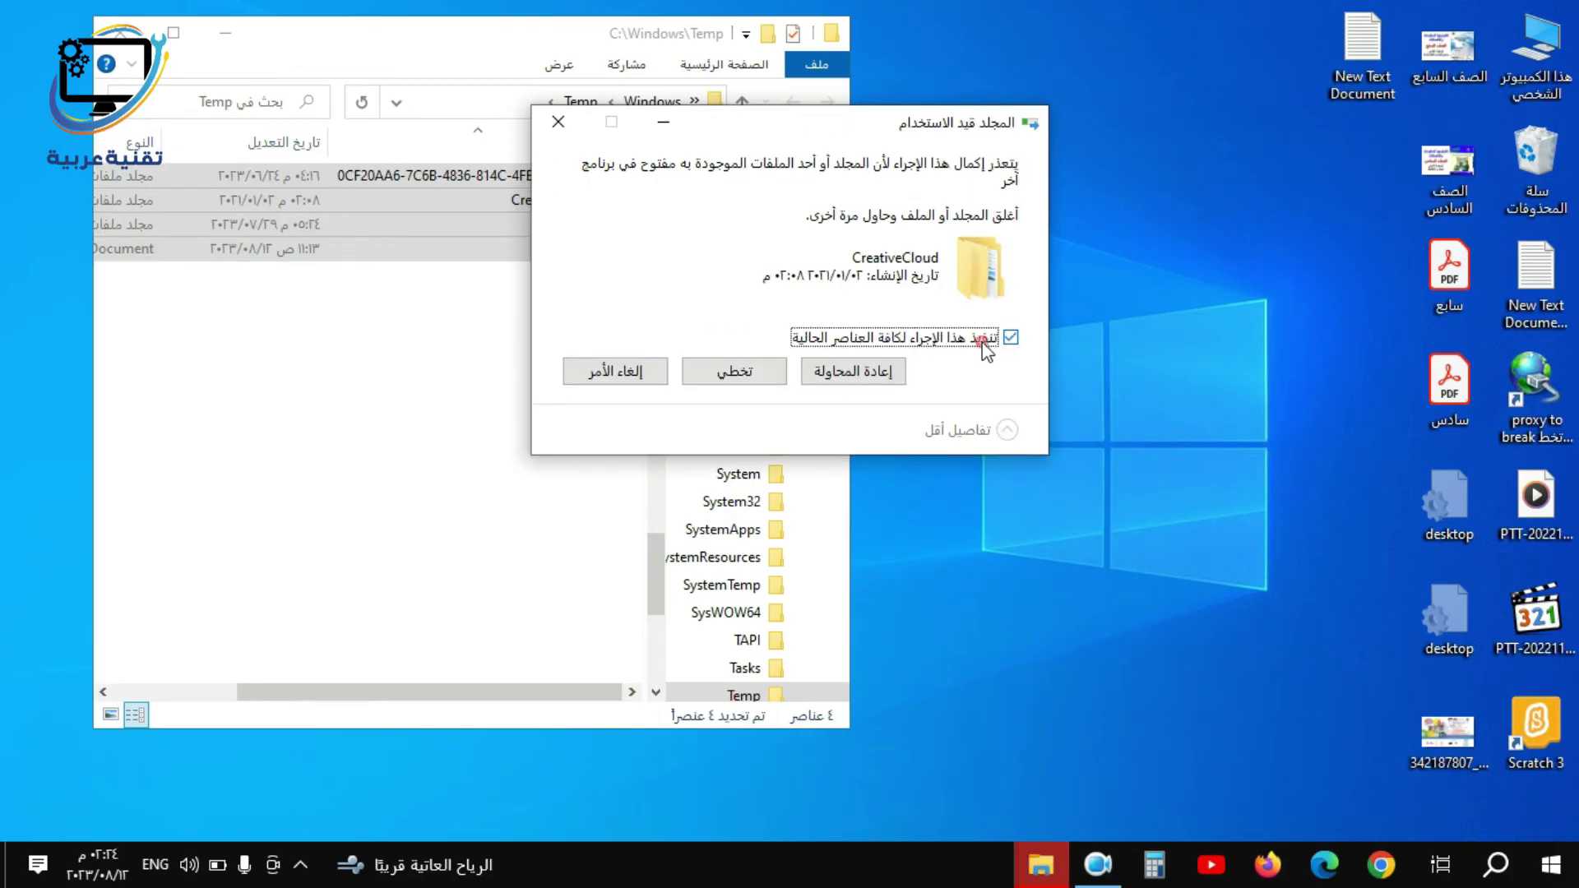
{"action": "left_click", "coordinate": [733, 381]}
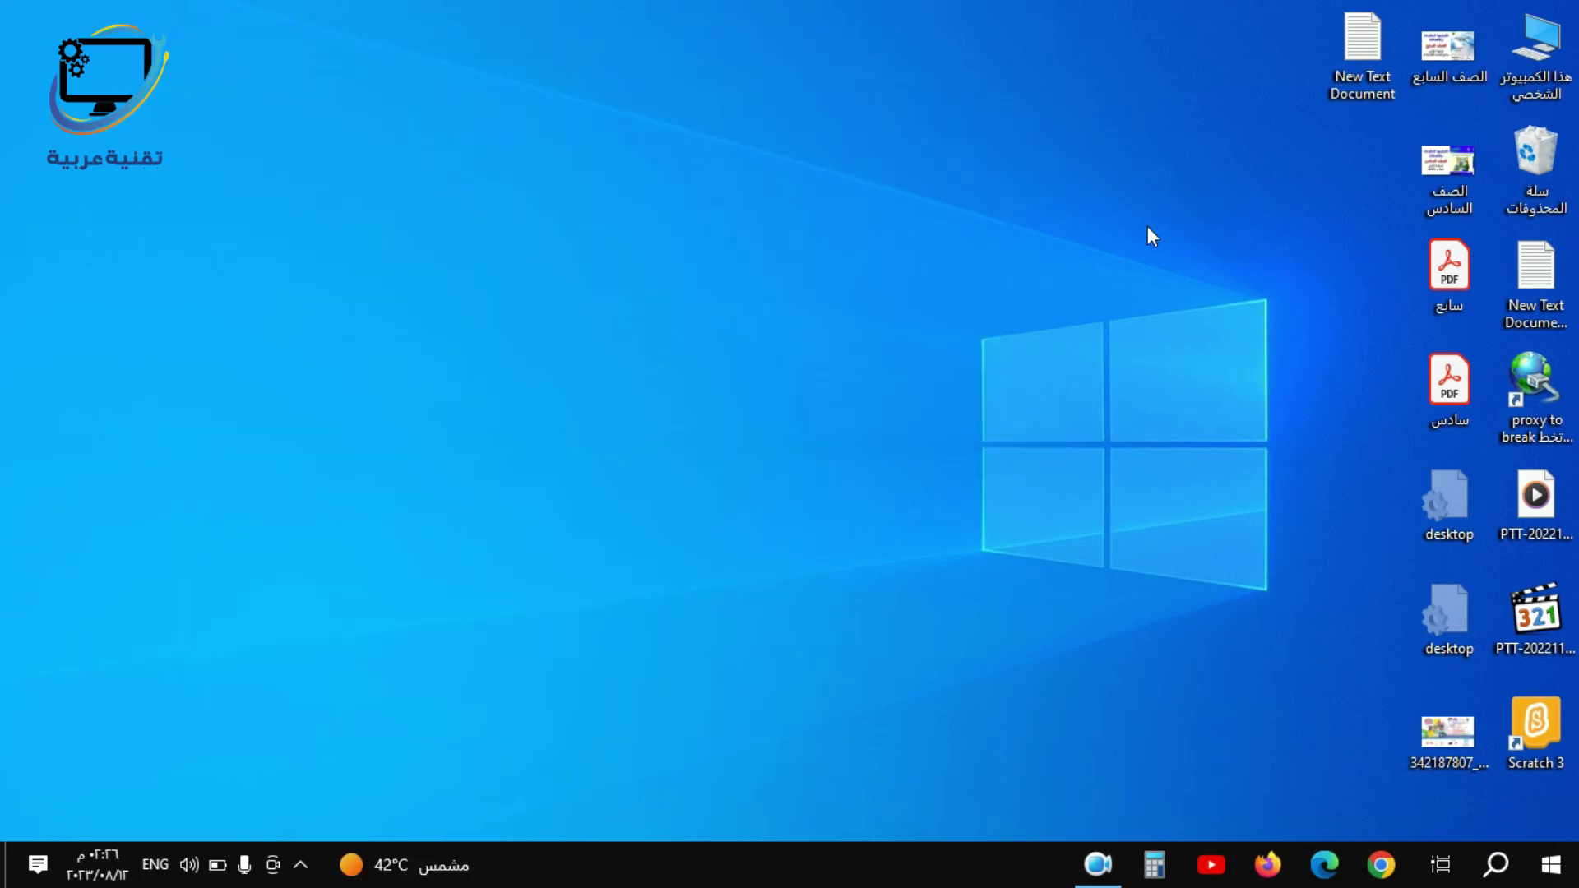
Open the user's local Temp folder by running the command %temp%.
{"action": "key", "text": "super+r"}
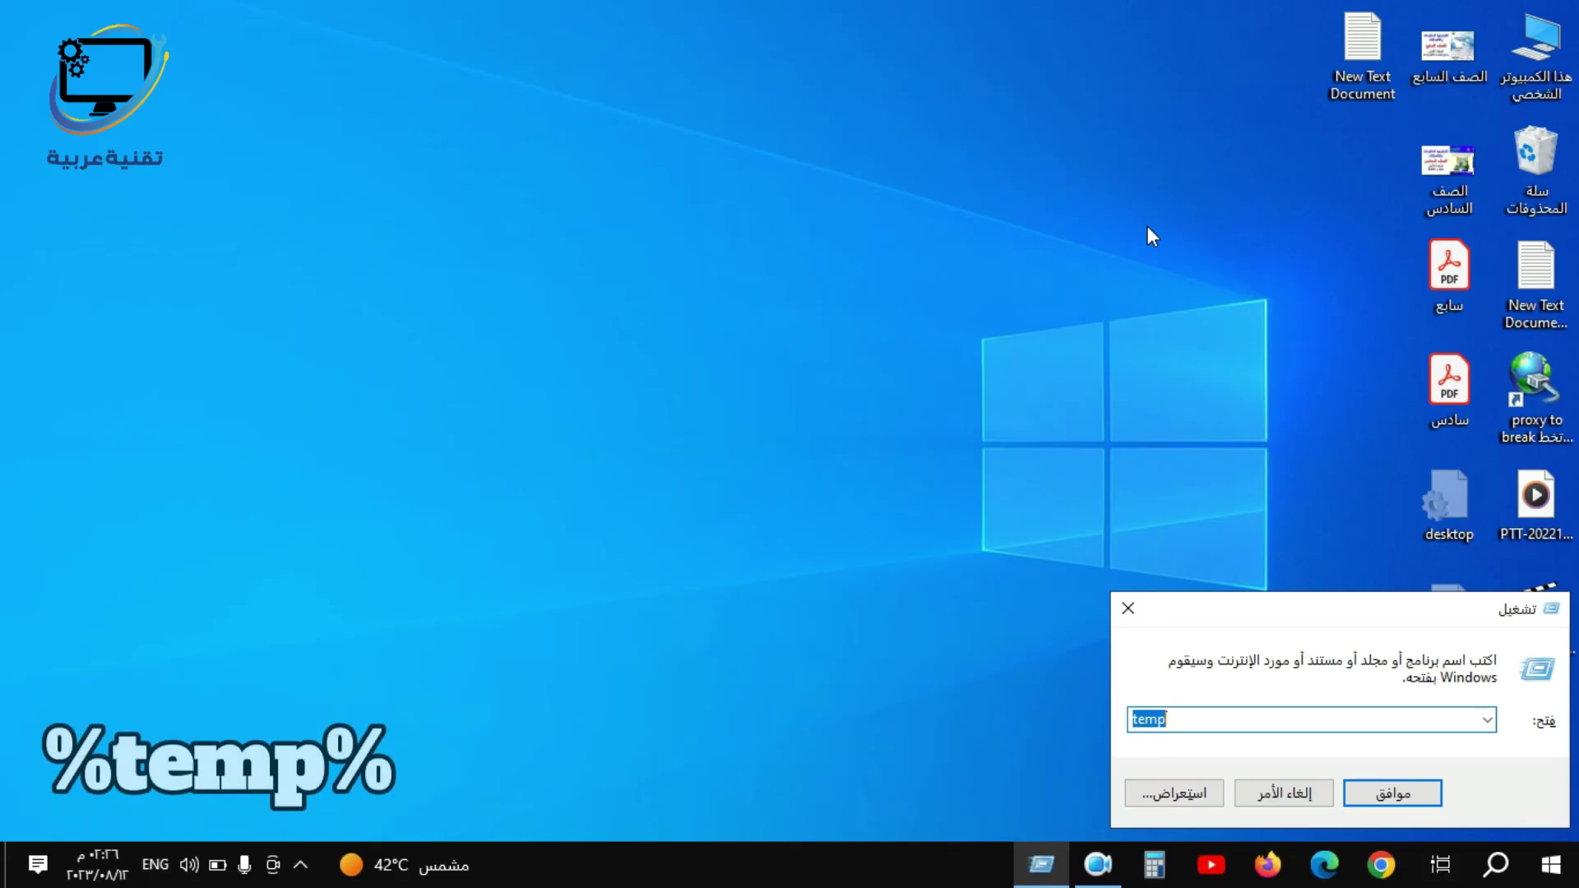
{"action": "type", "text": "%"}
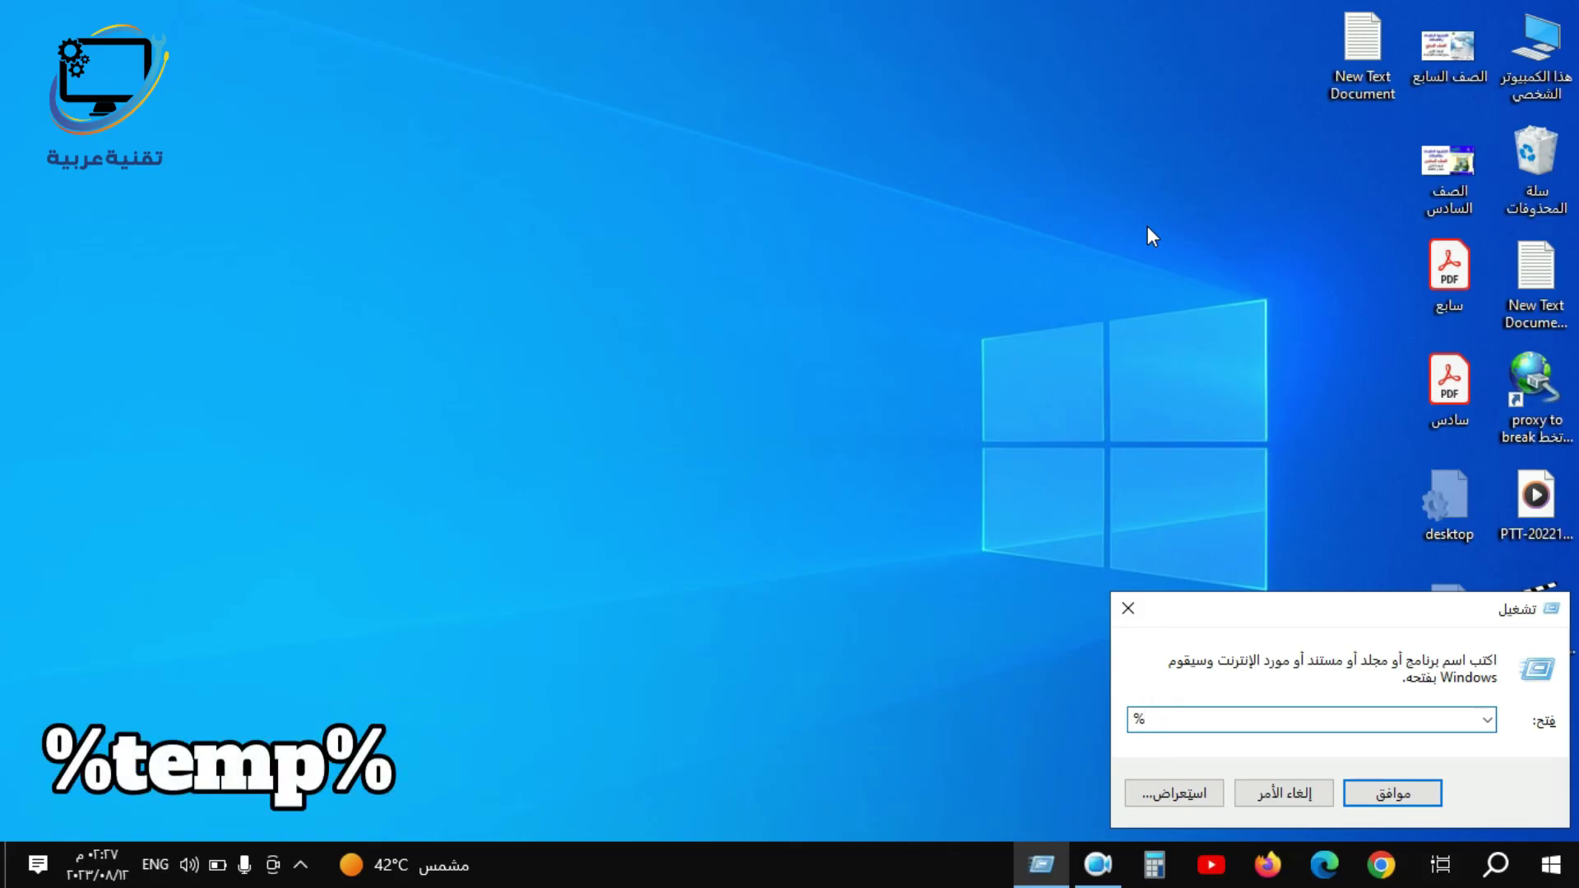
{"action": "type", "text": "temp%"}
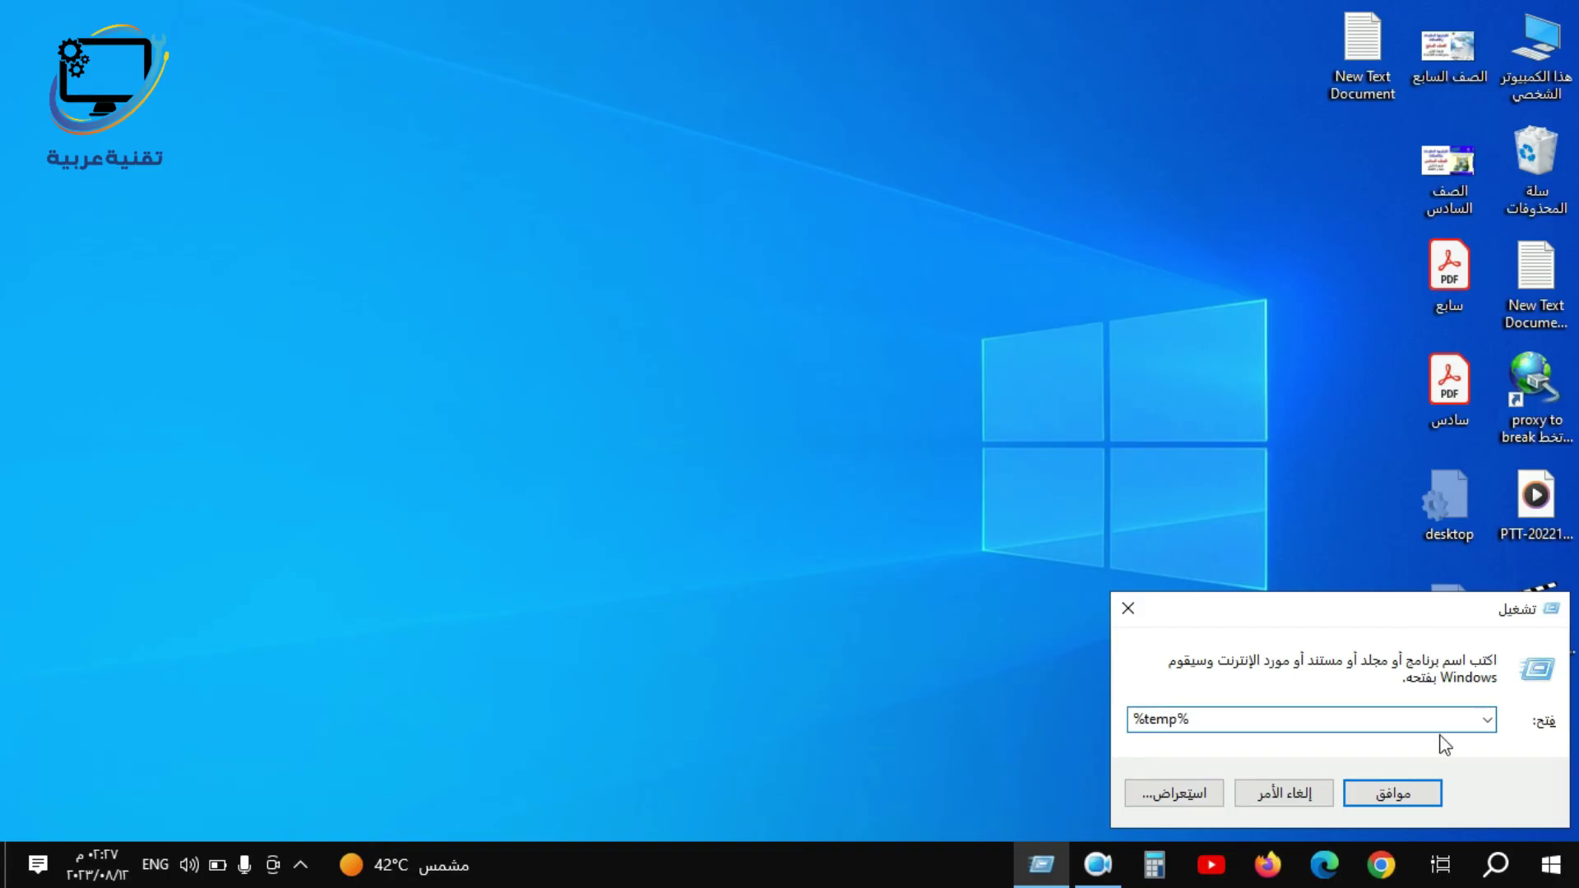
{"action": "left_click", "coordinate": [1393, 793]}
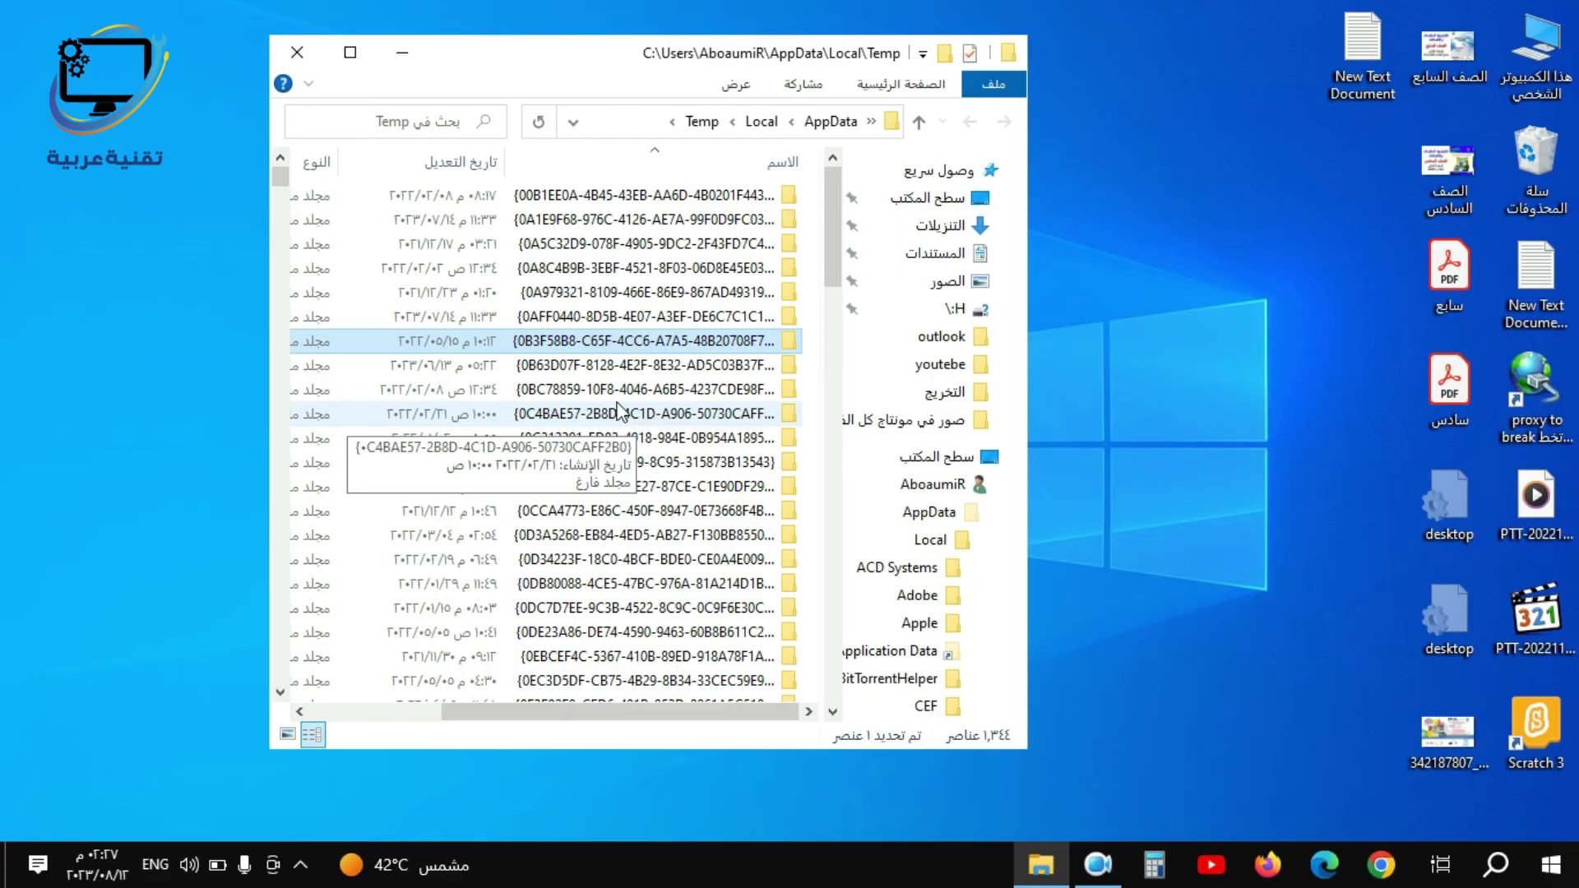
Delete everything in the user's local Temp folder, skipping the files that are in use.
{"action": "key", "text": "ctrl+a"}
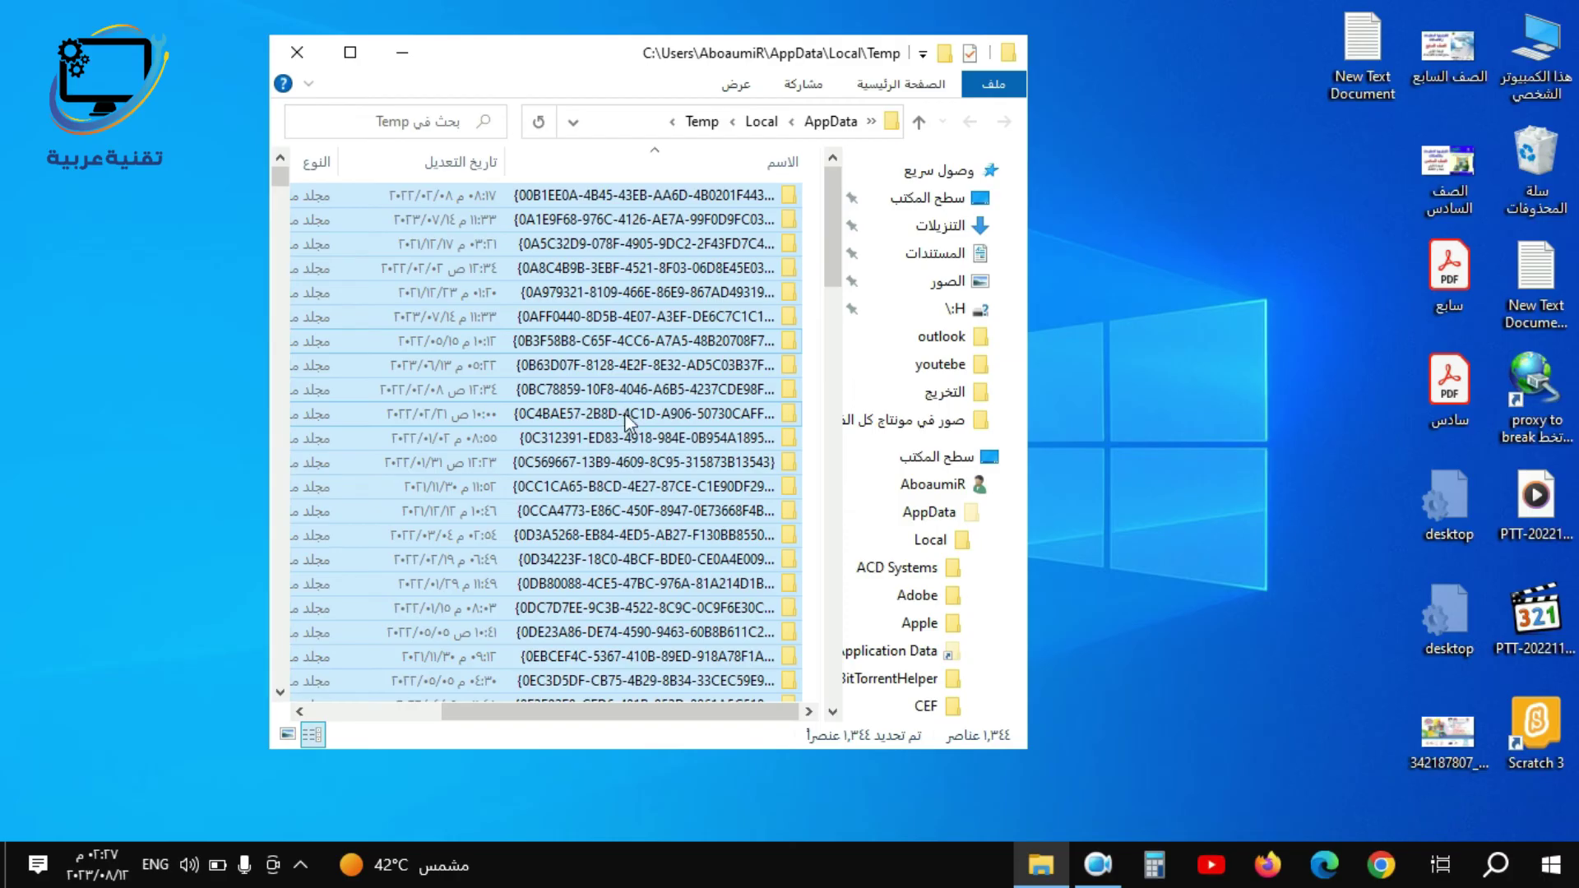
{"action": "key", "text": "Delete"}
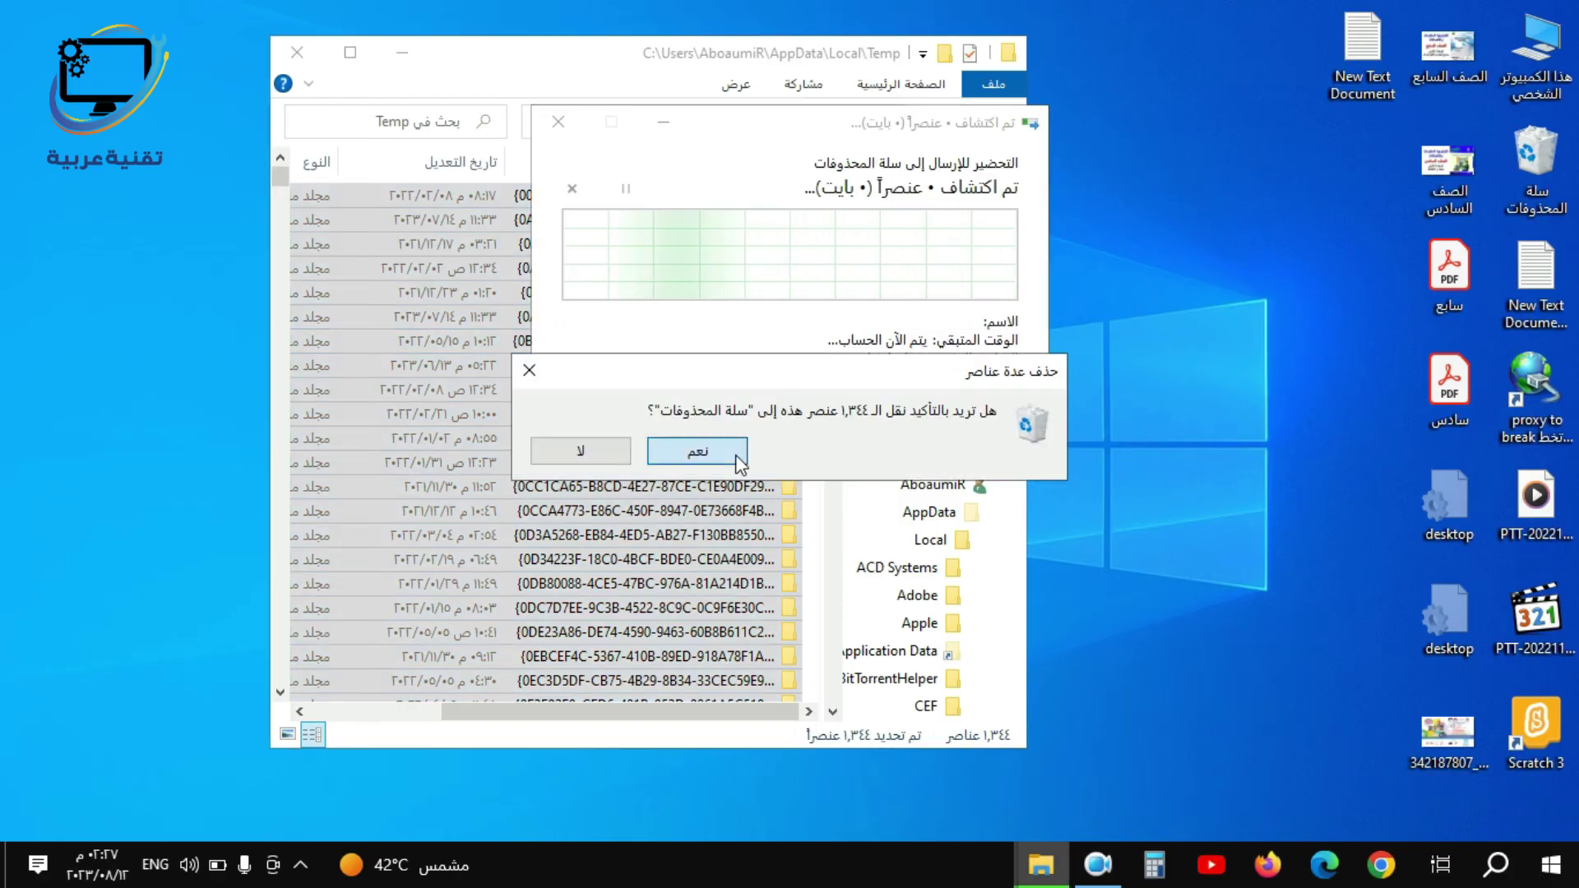
{"action": "left_click", "coordinate": [735, 455]}
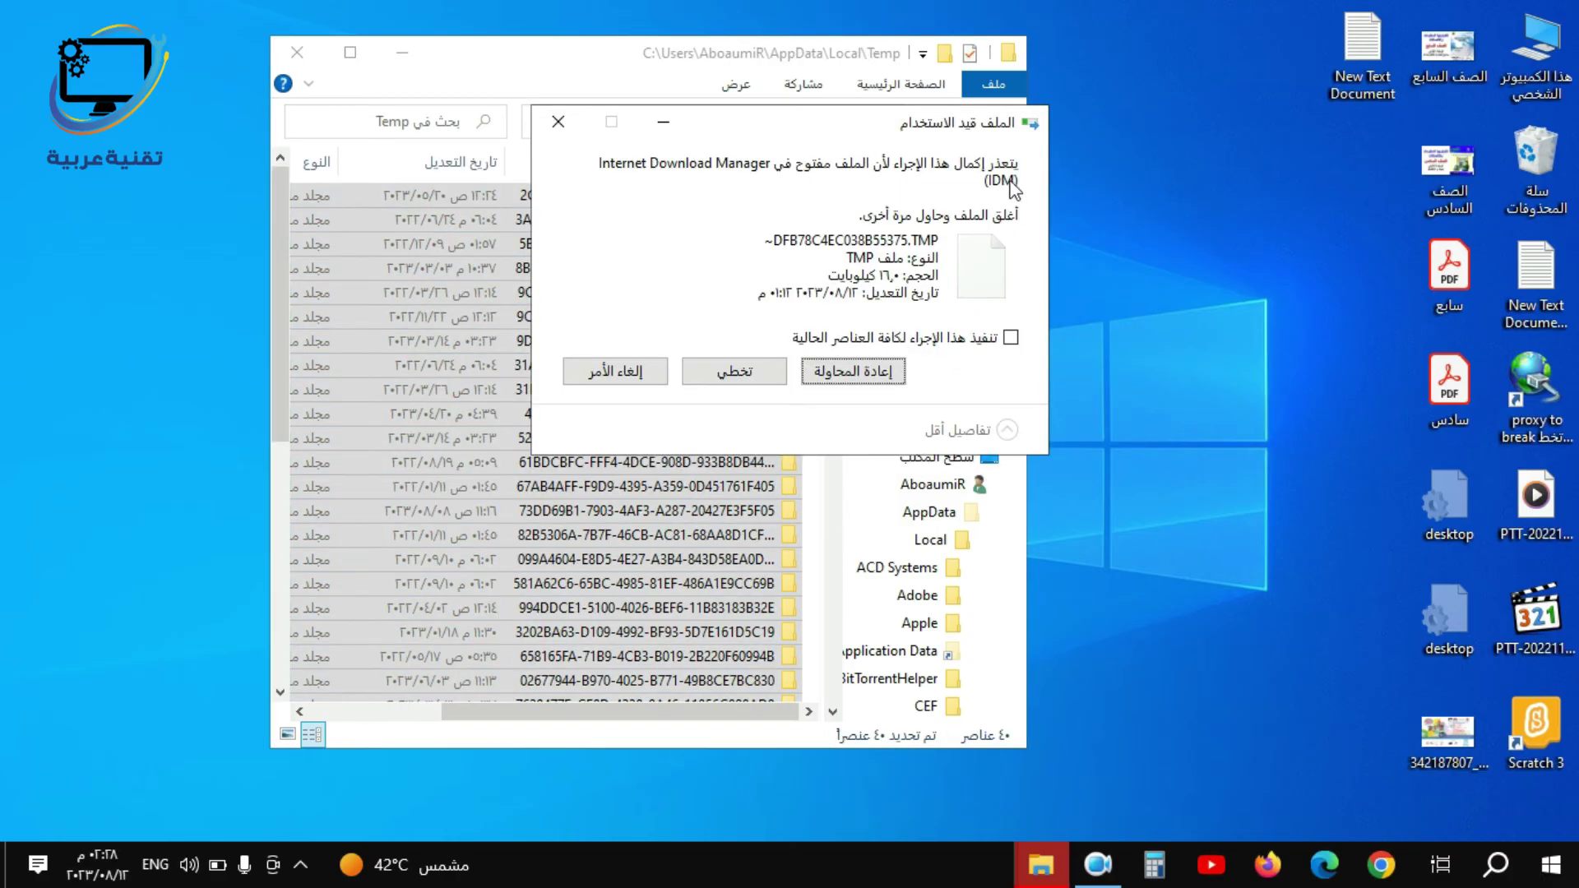
{"action": "left_click", "coordinate": [994, 347]}
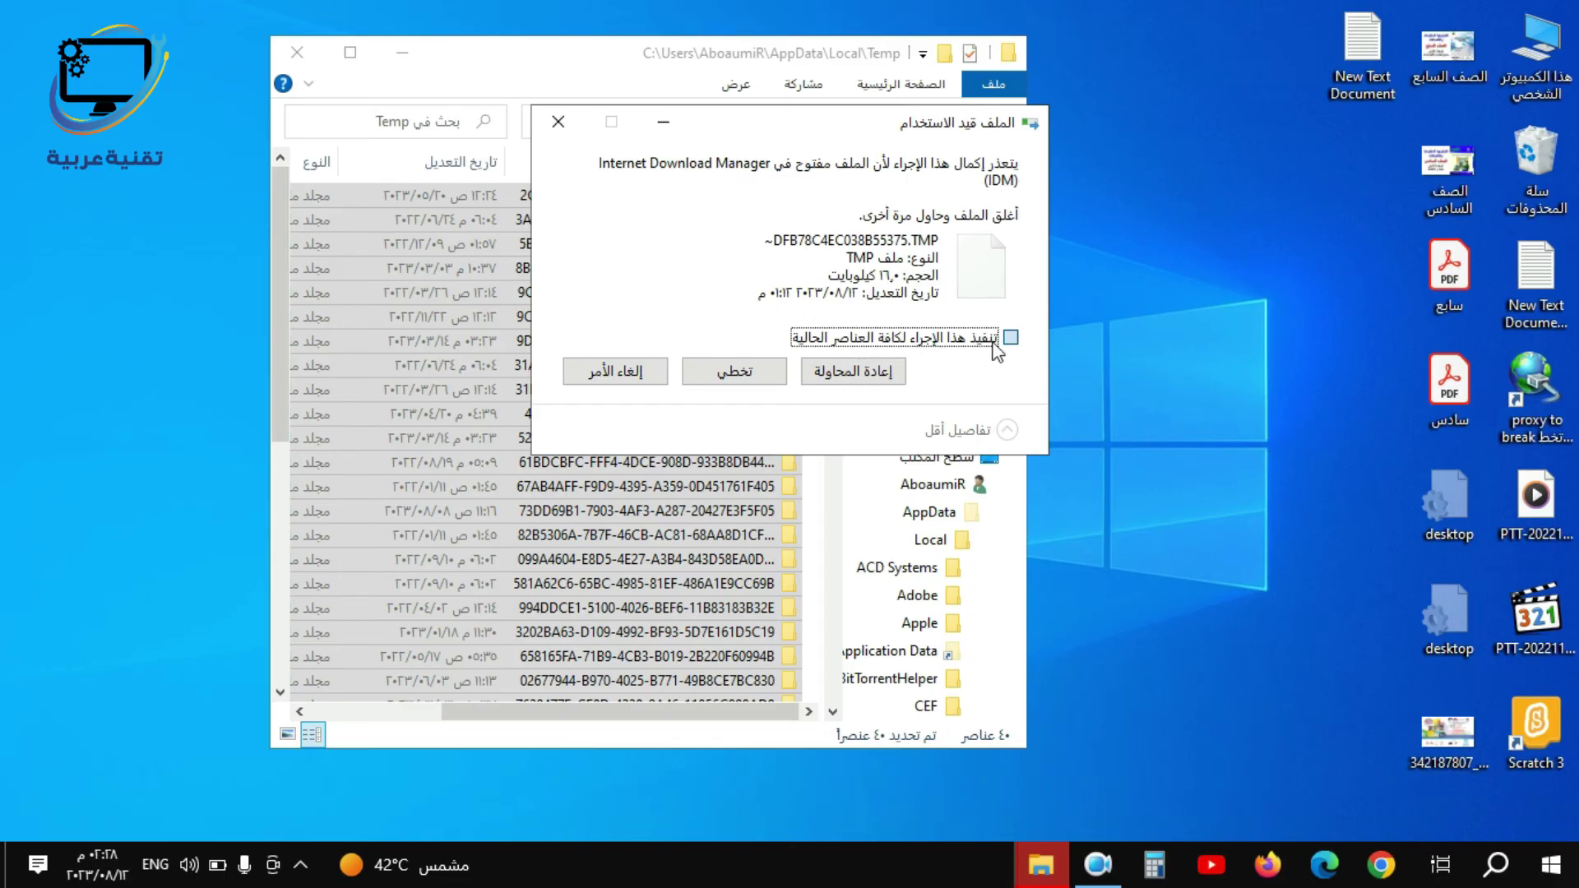
{"action": "left_click", "coordinate": [738, 378]}
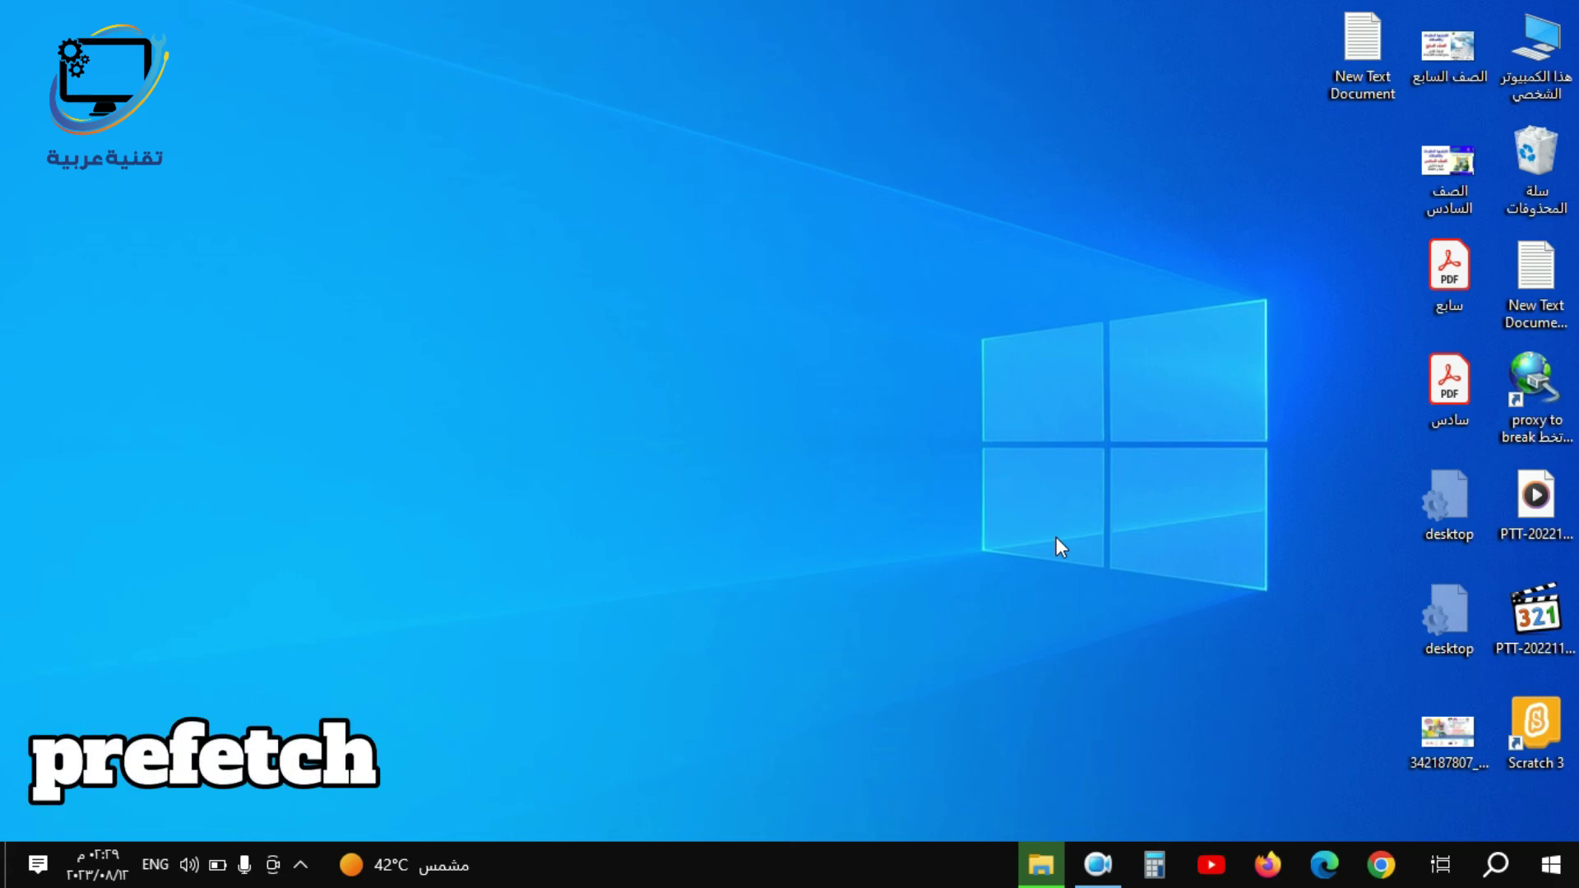
Open the Windows Prefetch folder by running the command prefetch, granting permanent access to the folder.
{"action": "key", "text": "super+r"}
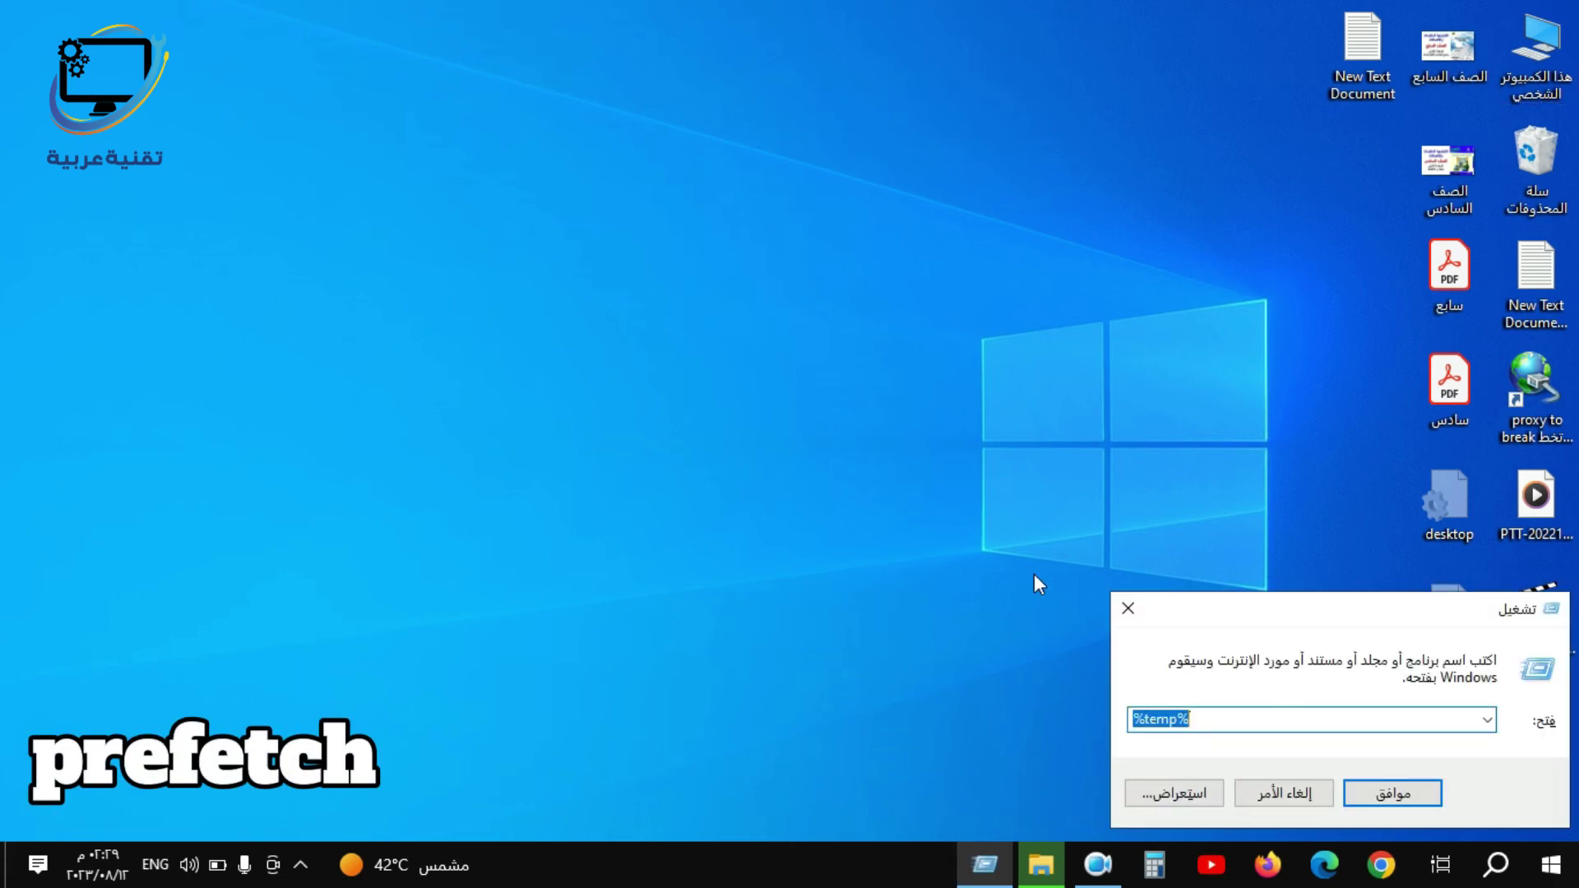
{"action": "type", "text": "prefetch"}
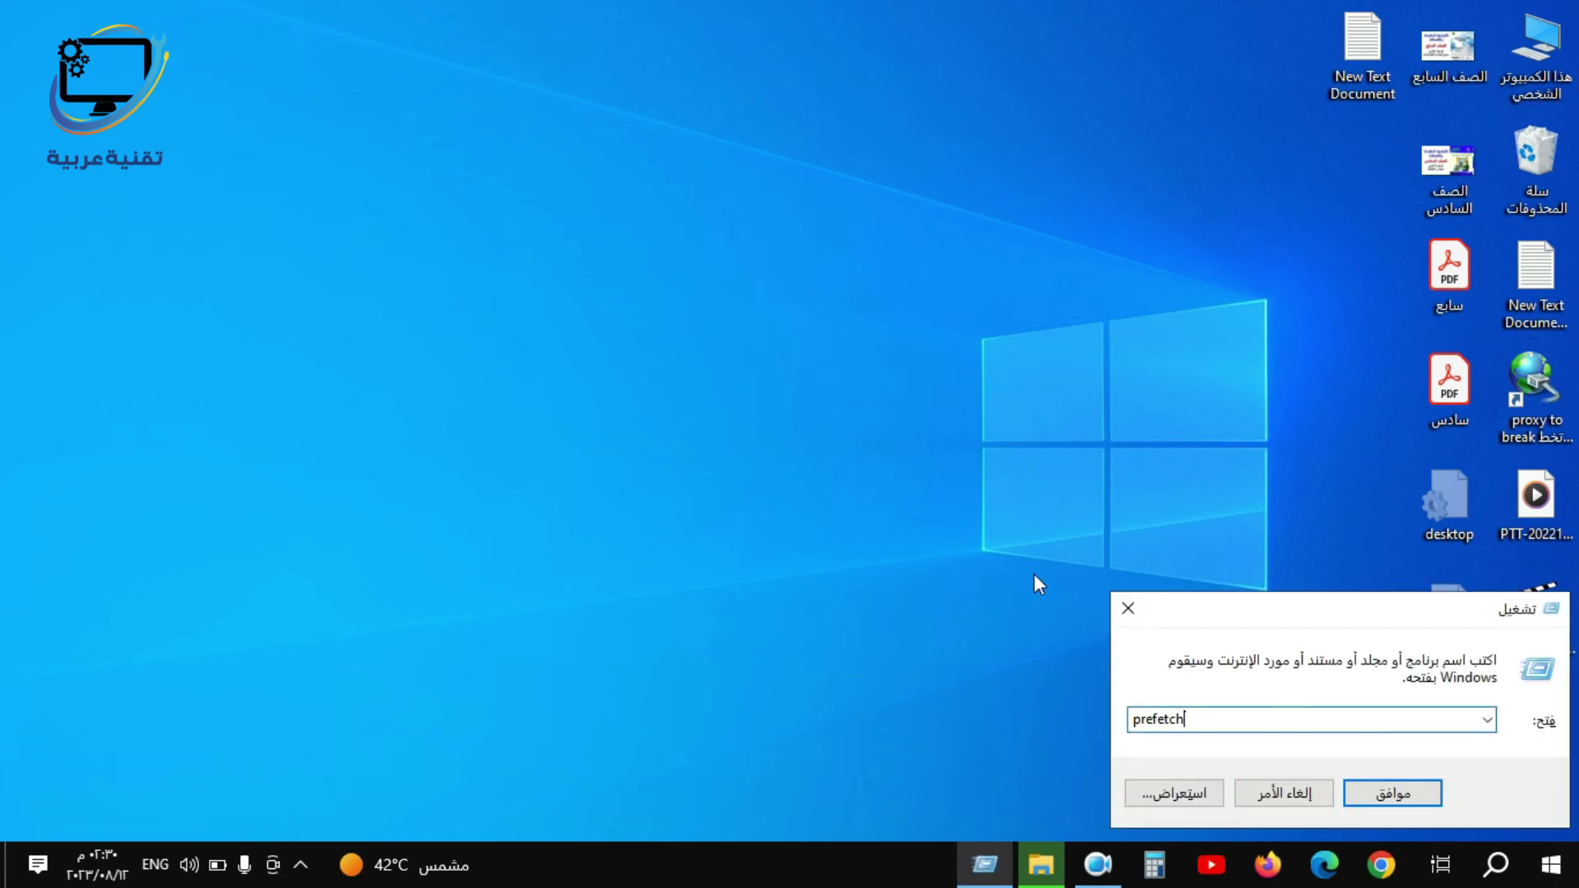
{"action": "key", "text": "Return"}
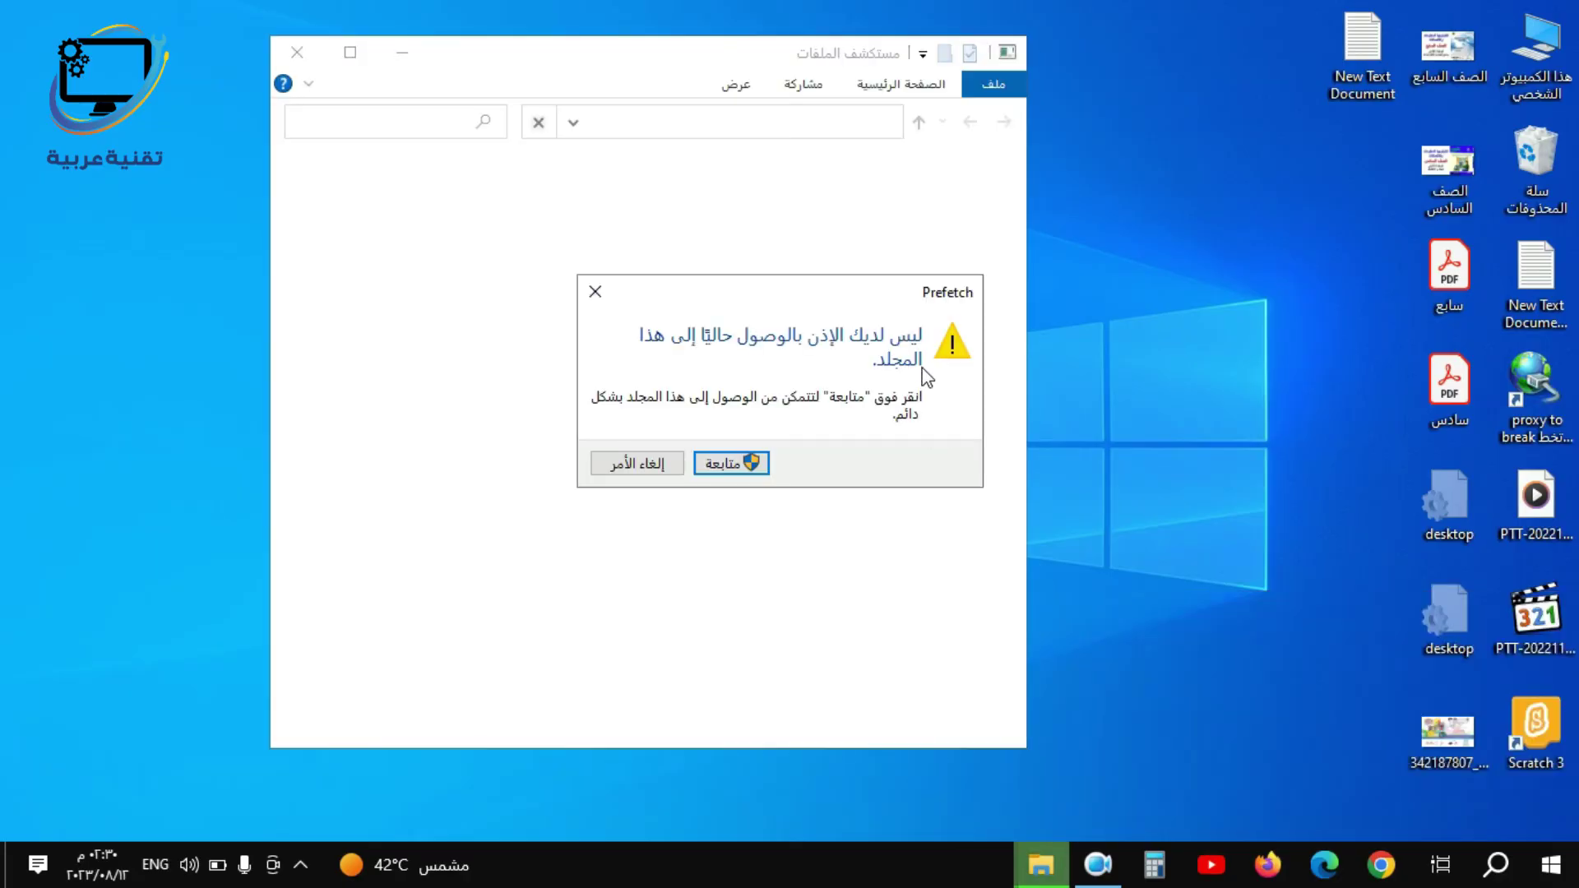
{"action": "left_click", "coordinate": [751, 462]}
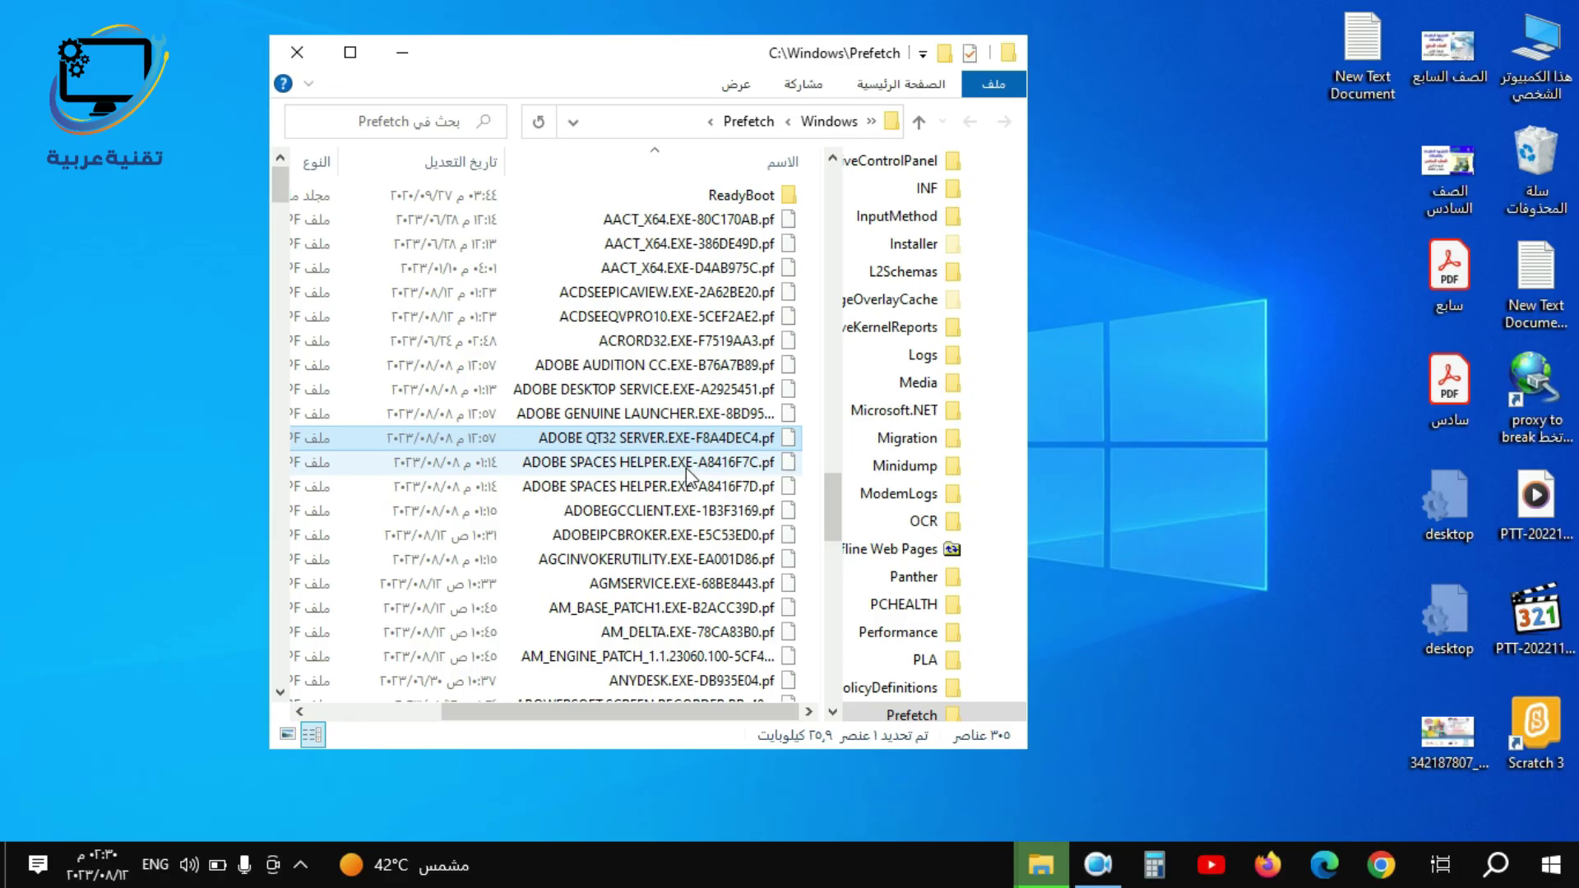
Delete everything in the Prefetch folder, skipping all the files that are in use.
{"action": "key", "text": "ctrl+a"}
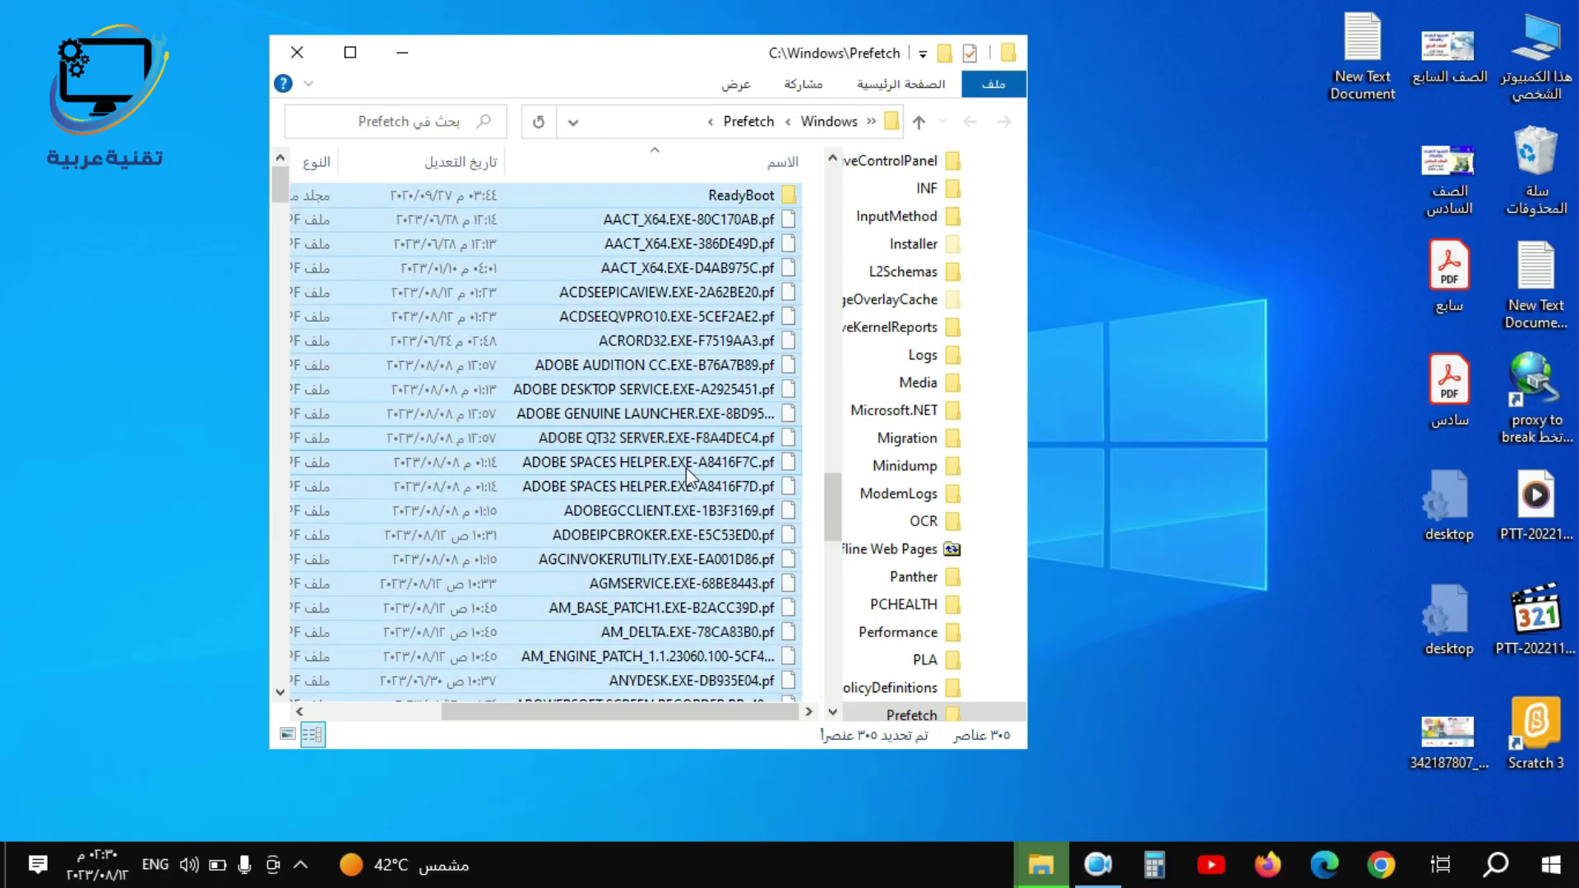
{"action": "right_click", "coordinate": [698, 417]}
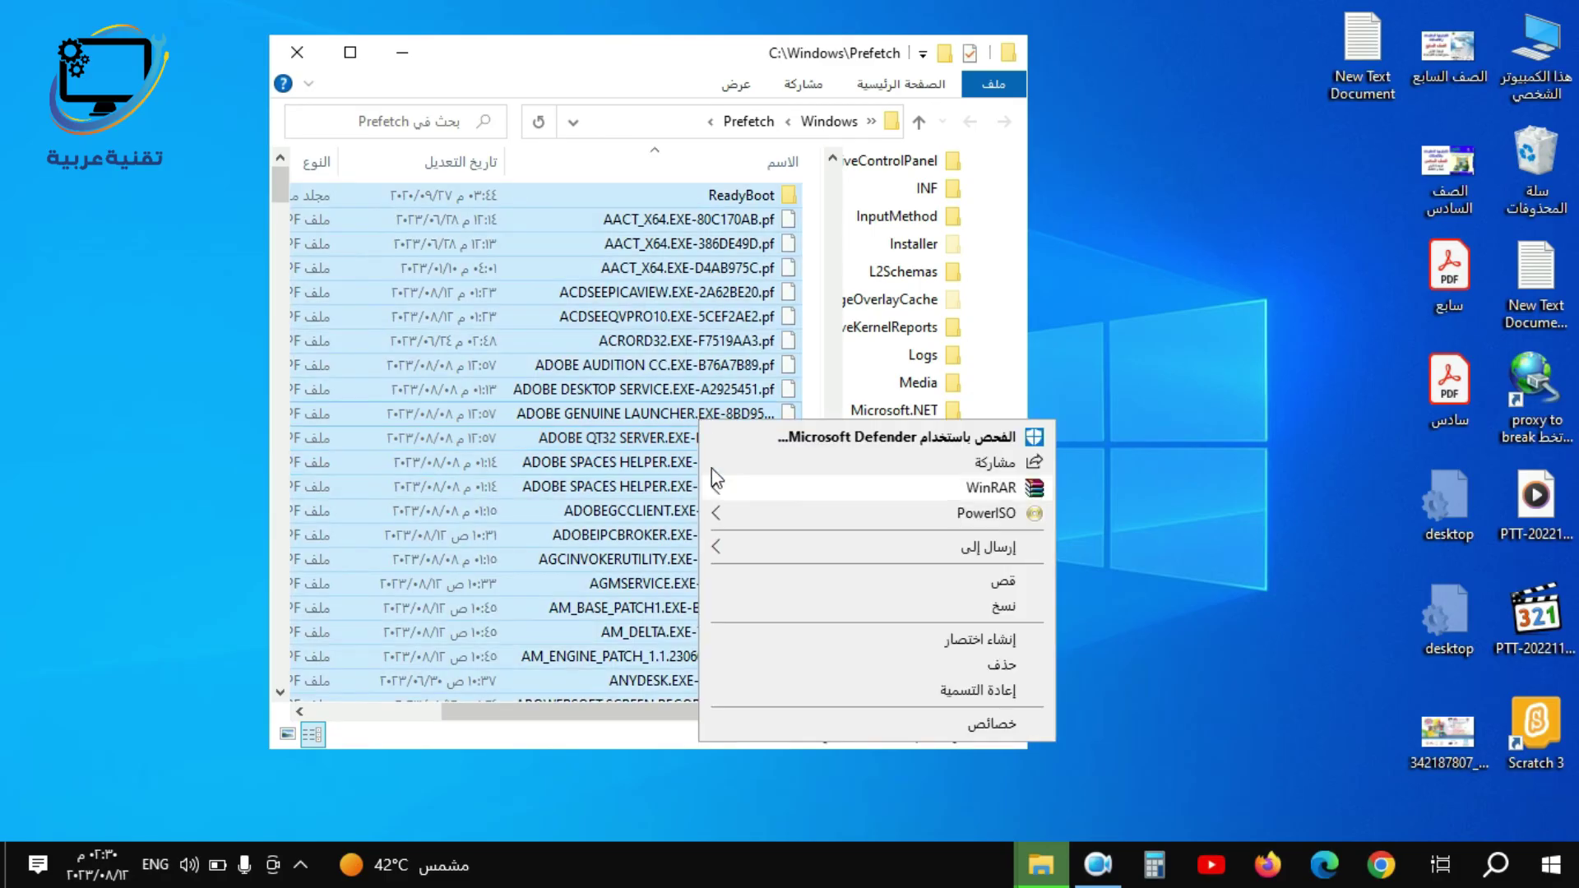
{"action": "left_click", "coordinate": [1001, 665]}
{"action": "left_click", "coordinate": [697, 451]}
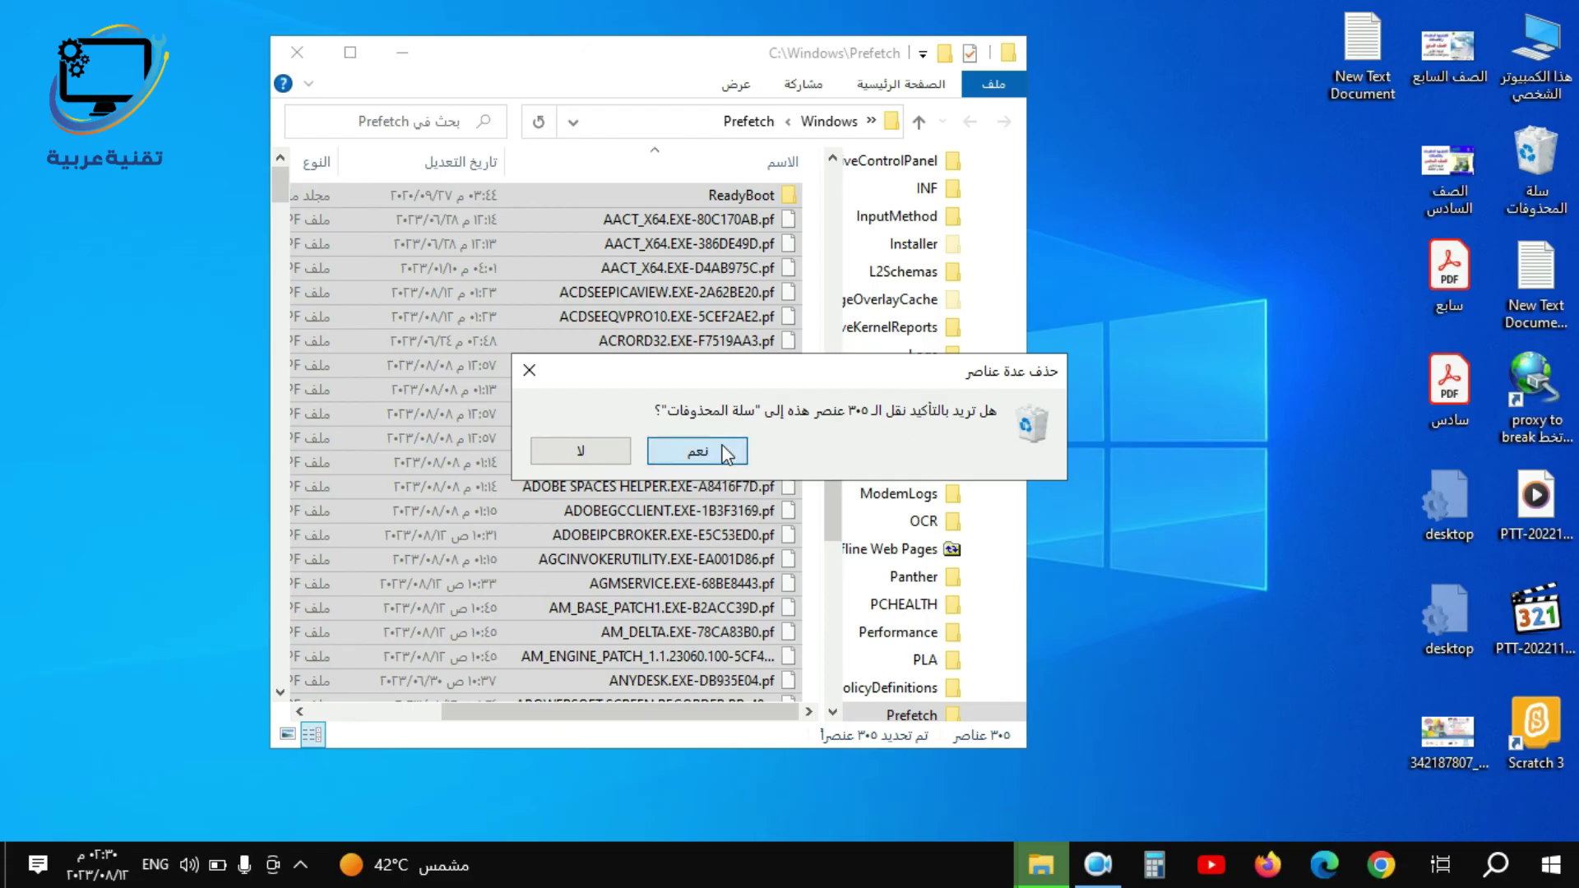
{"action": "left_click", "coordinate": [1010, 567]}
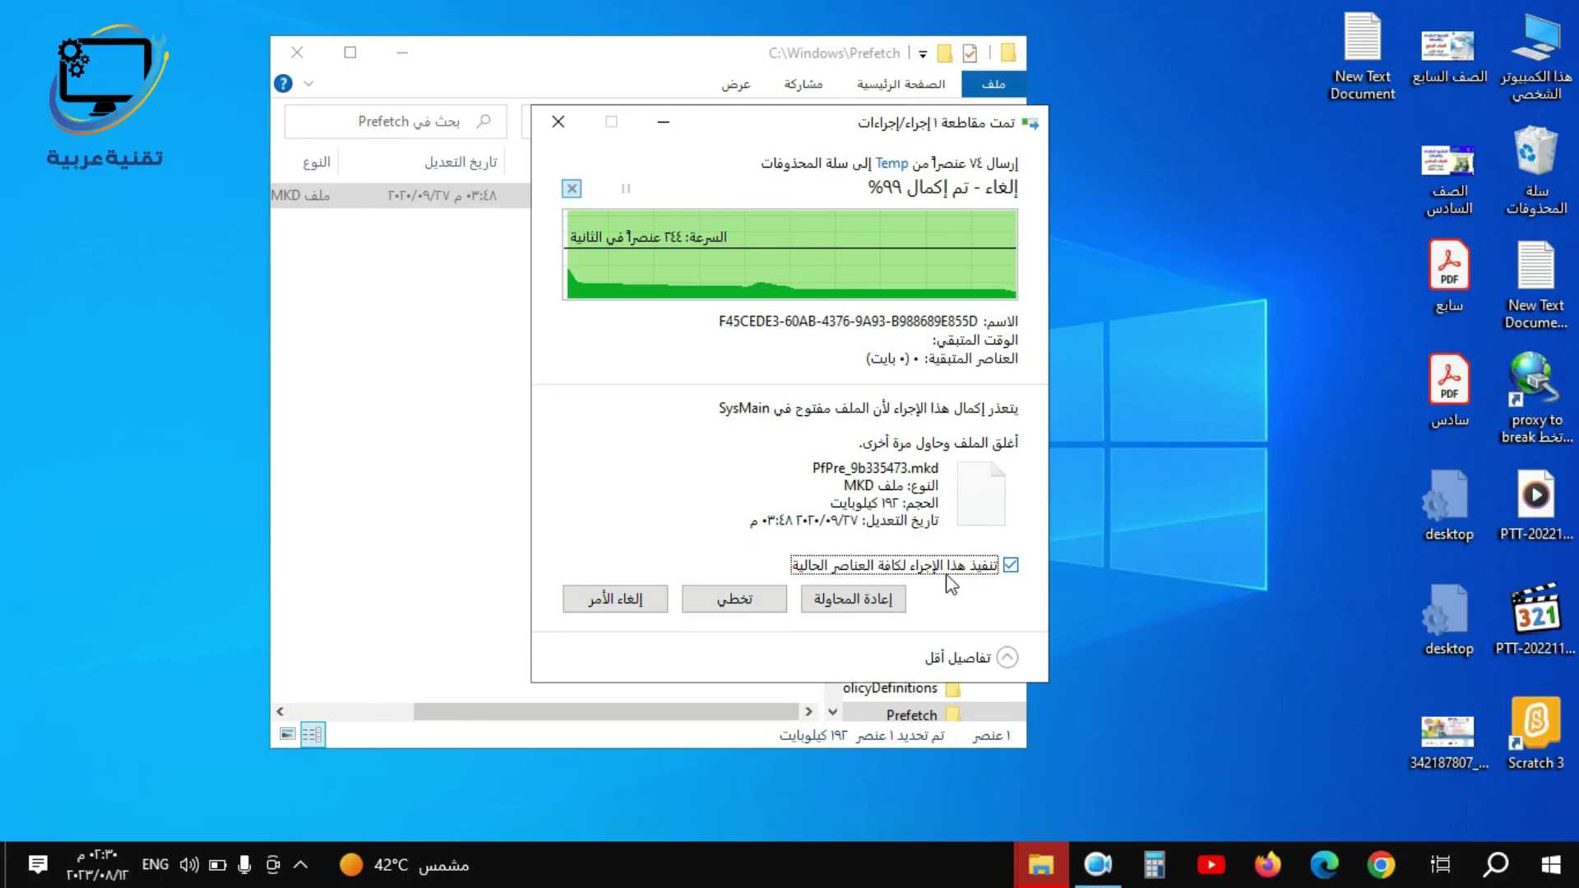
{"action": "left_click", "coordinate": [739, 600]}
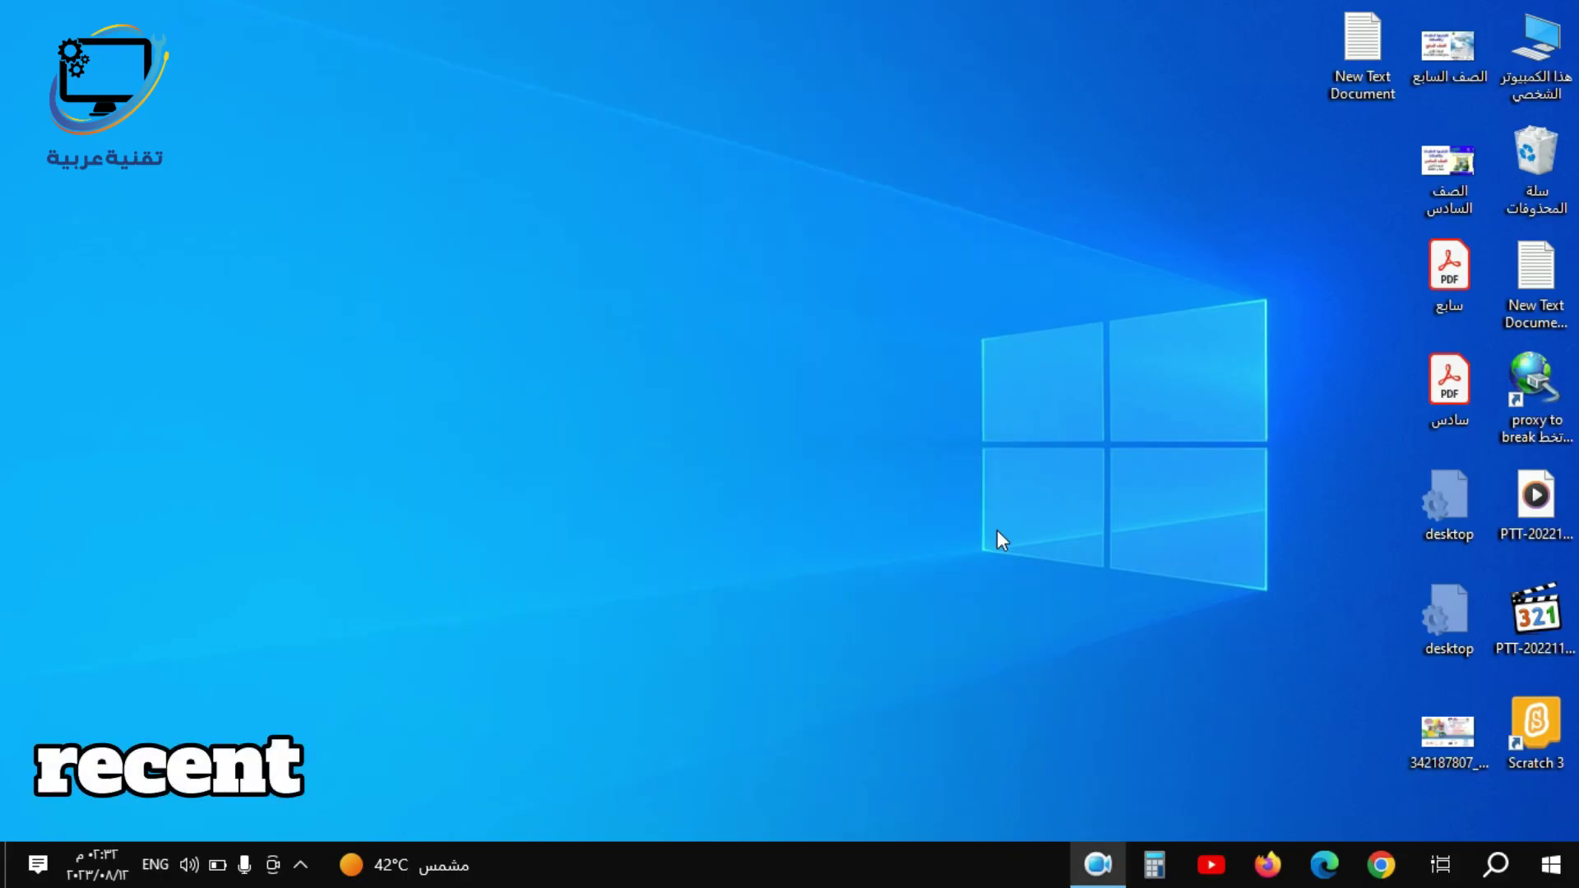
Open the Recent folder by running the command recent and select all of its shortcuts, closing the folder at the end.
{"action": "key", "text": "super+r"}
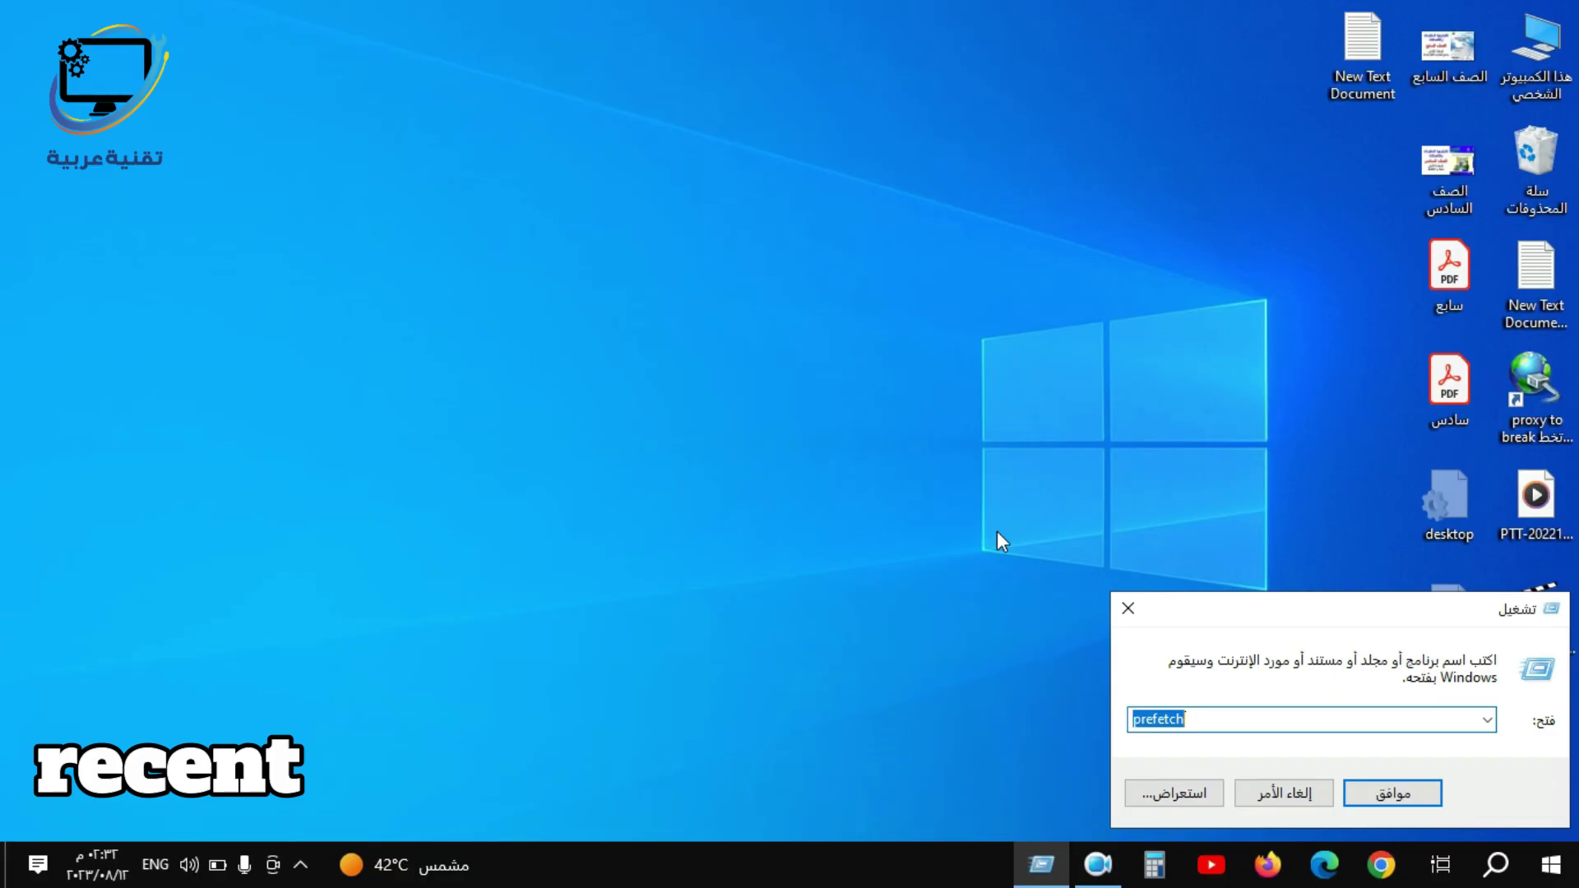
{"action": "type", "text": "recent"}
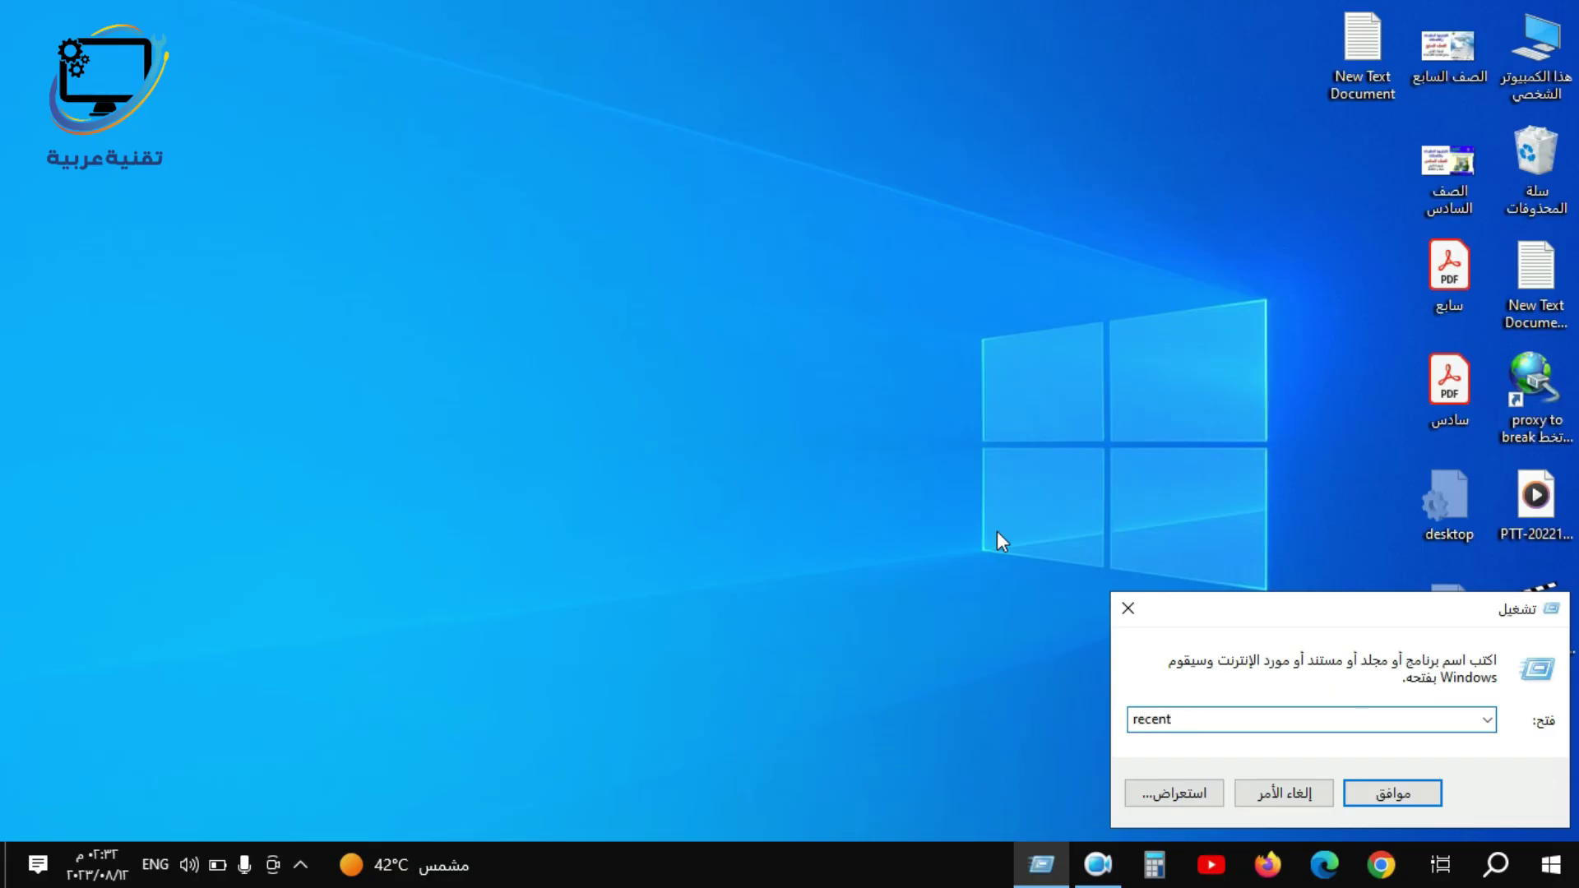
{"action": "key", "text": "Return"}
{"action": "left_click", "coordinate": [608, 268]}
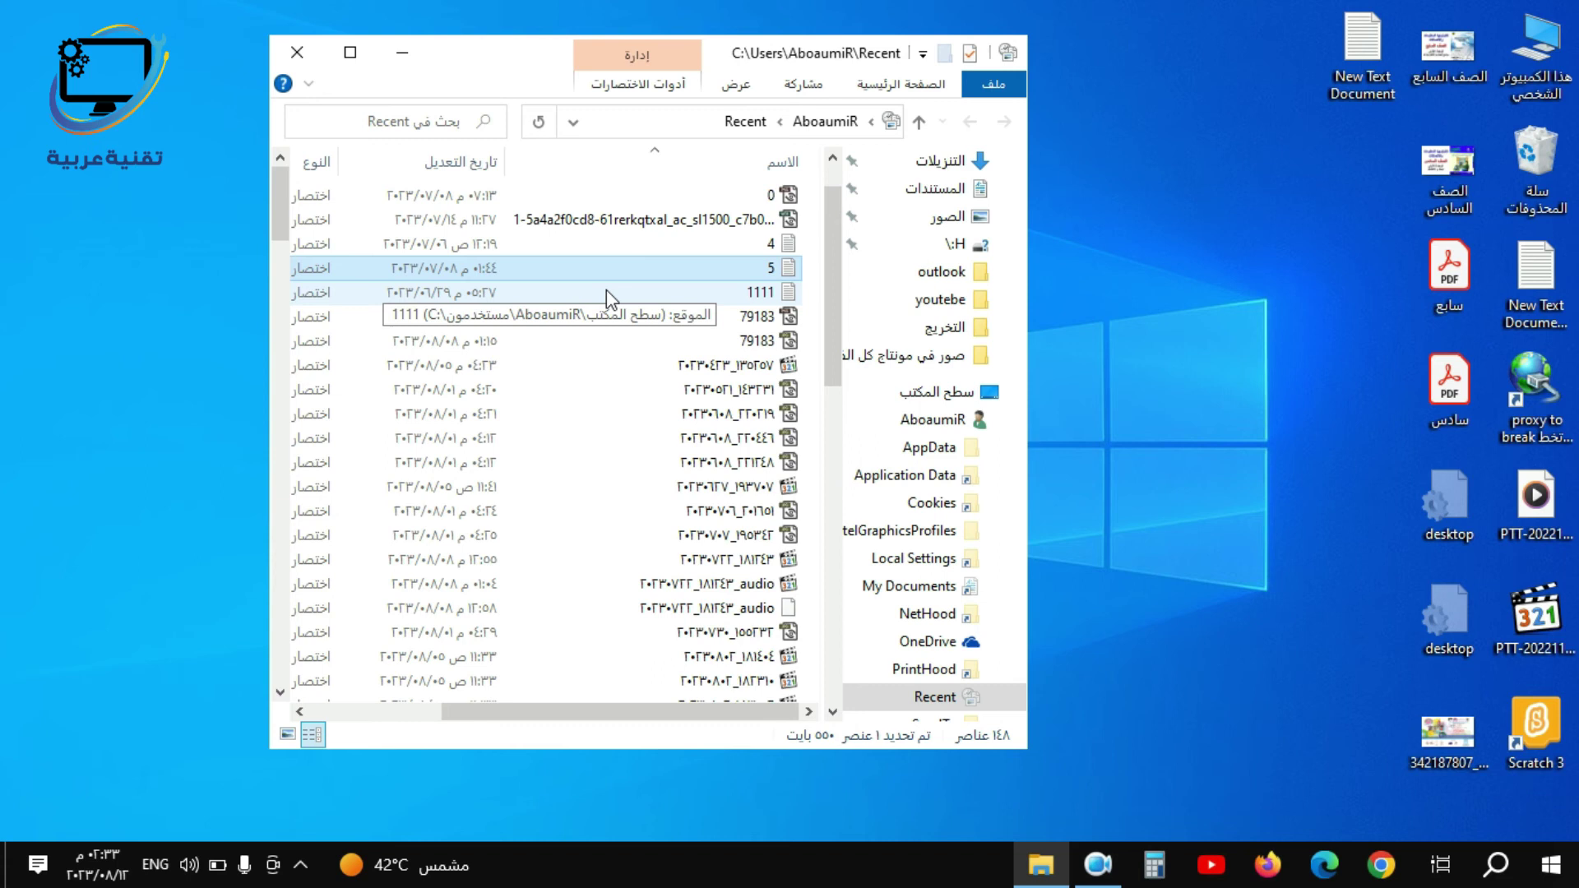
{"action": "key", "text": "ctrl+a"}
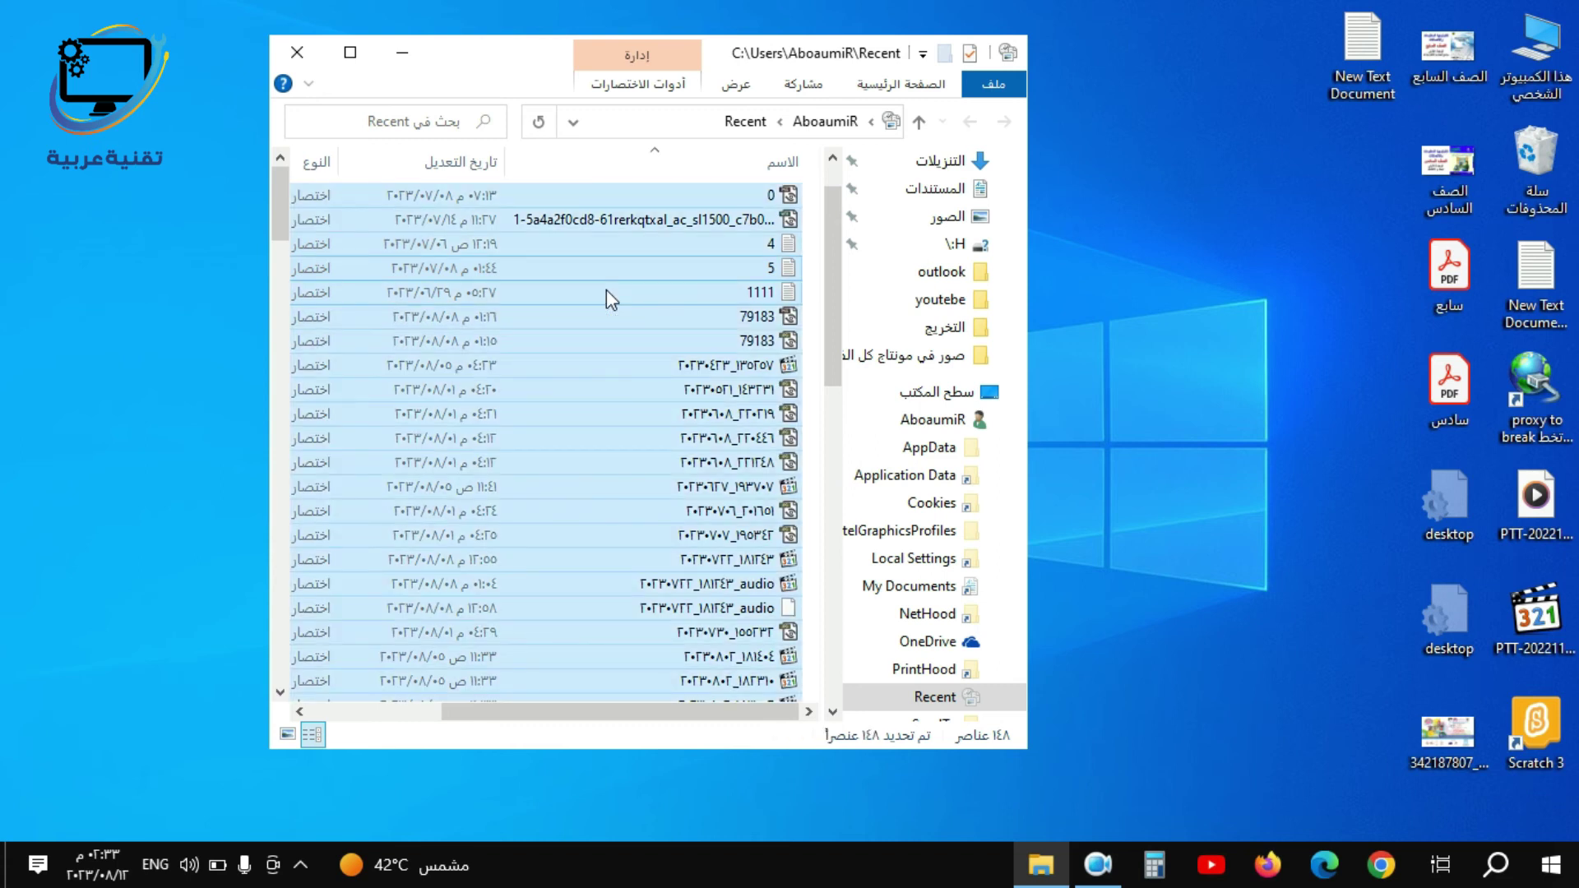
{"action": "key", "text": "alt+F4"}
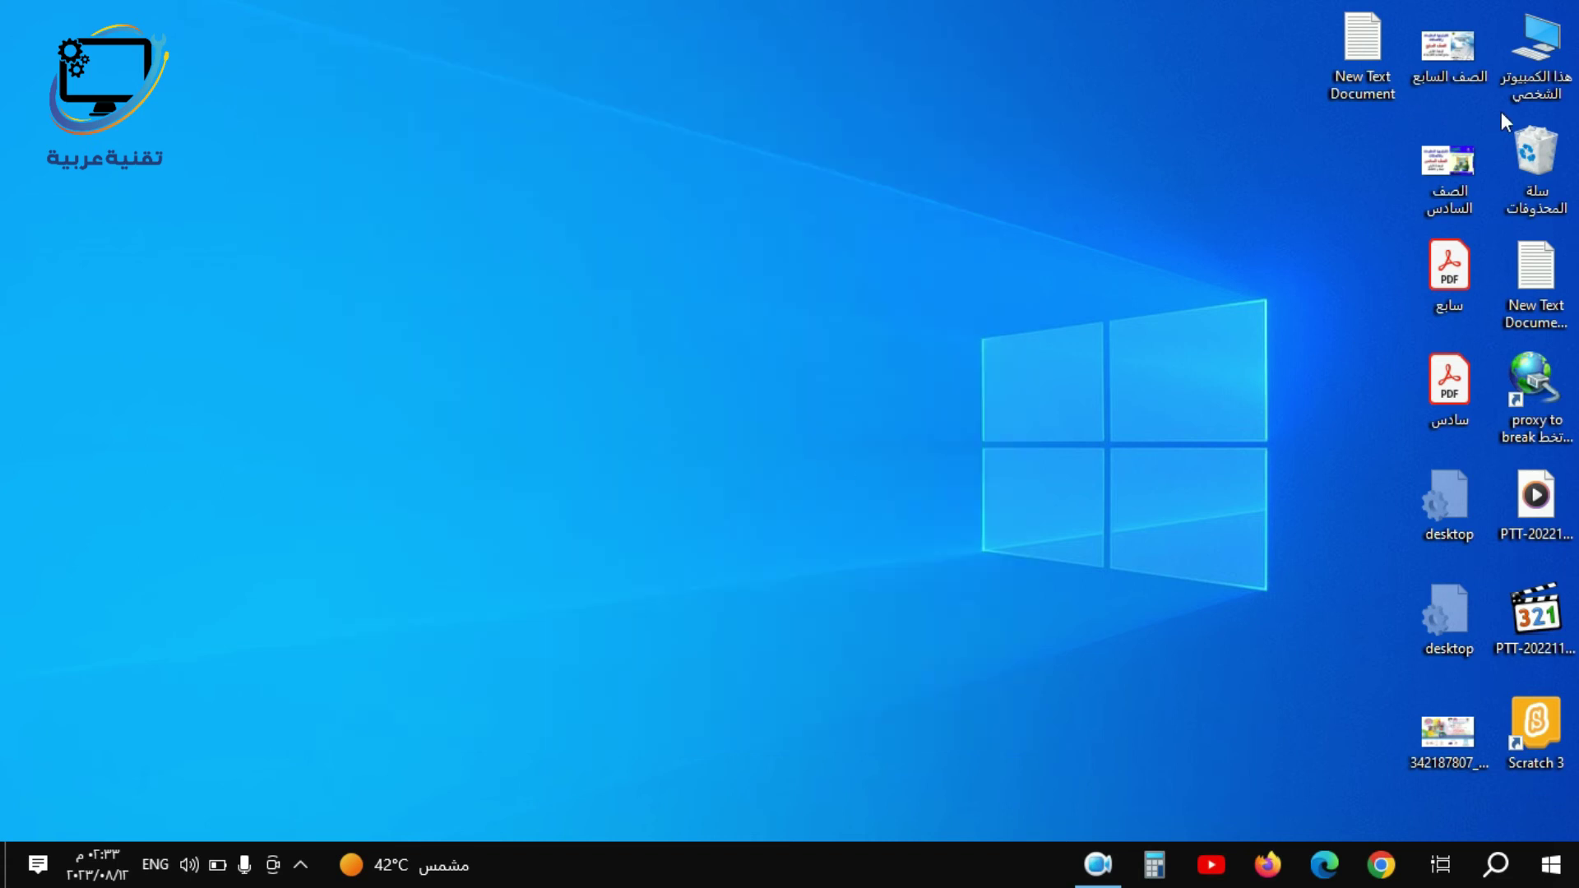
Open This PC in a maximized window and show the properties of local disk C.
{"action": "double_click", "coordinate": [1535, 57]}
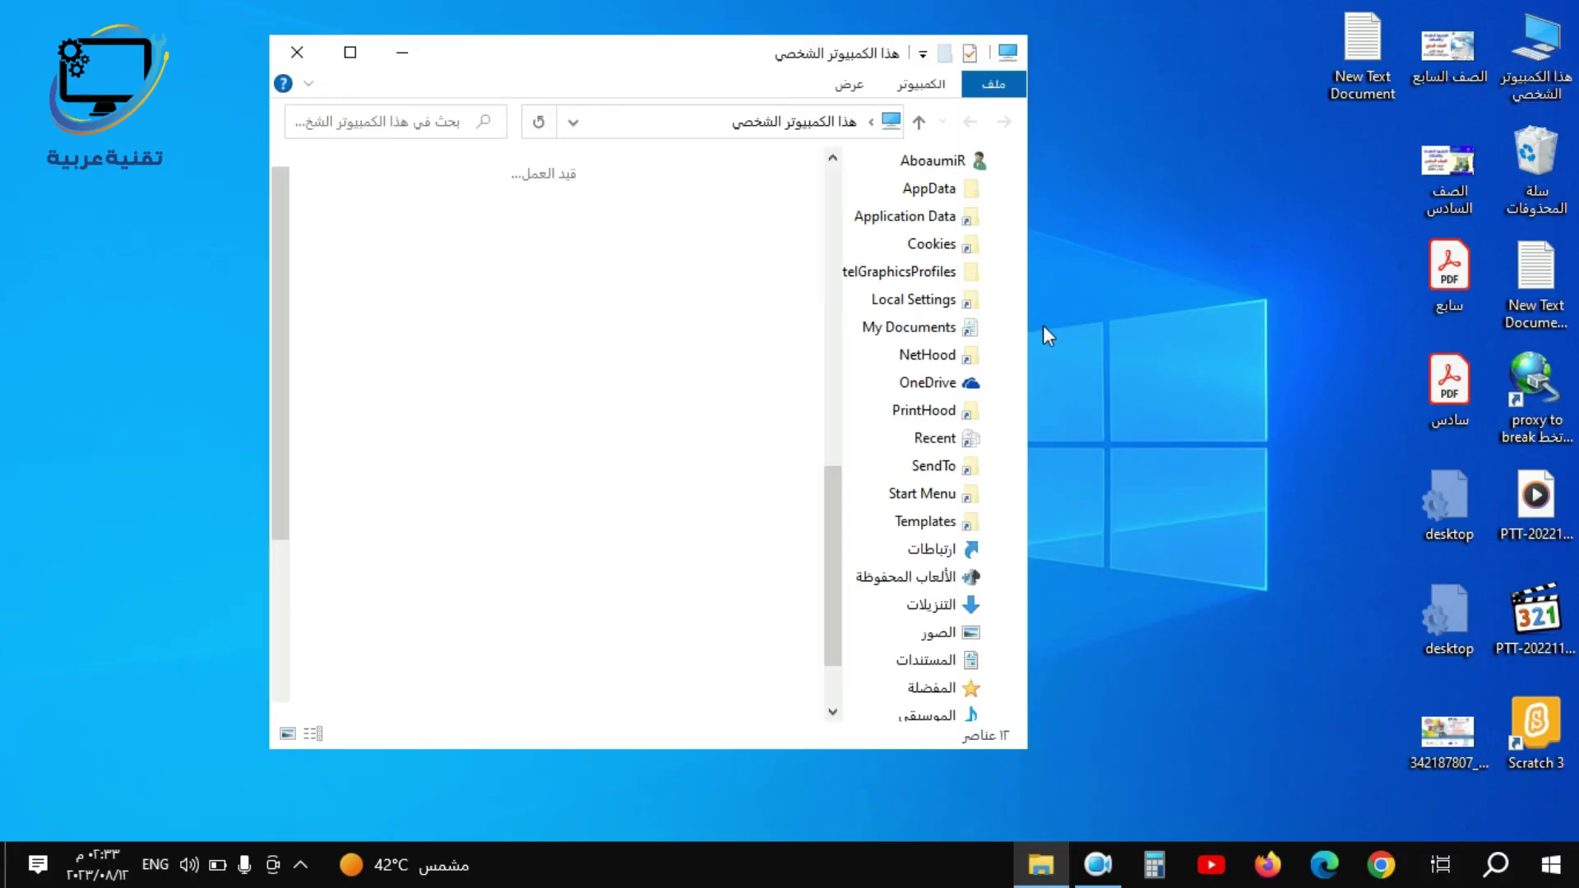
{"action": "double_click", "coordinate": [669, 55]}
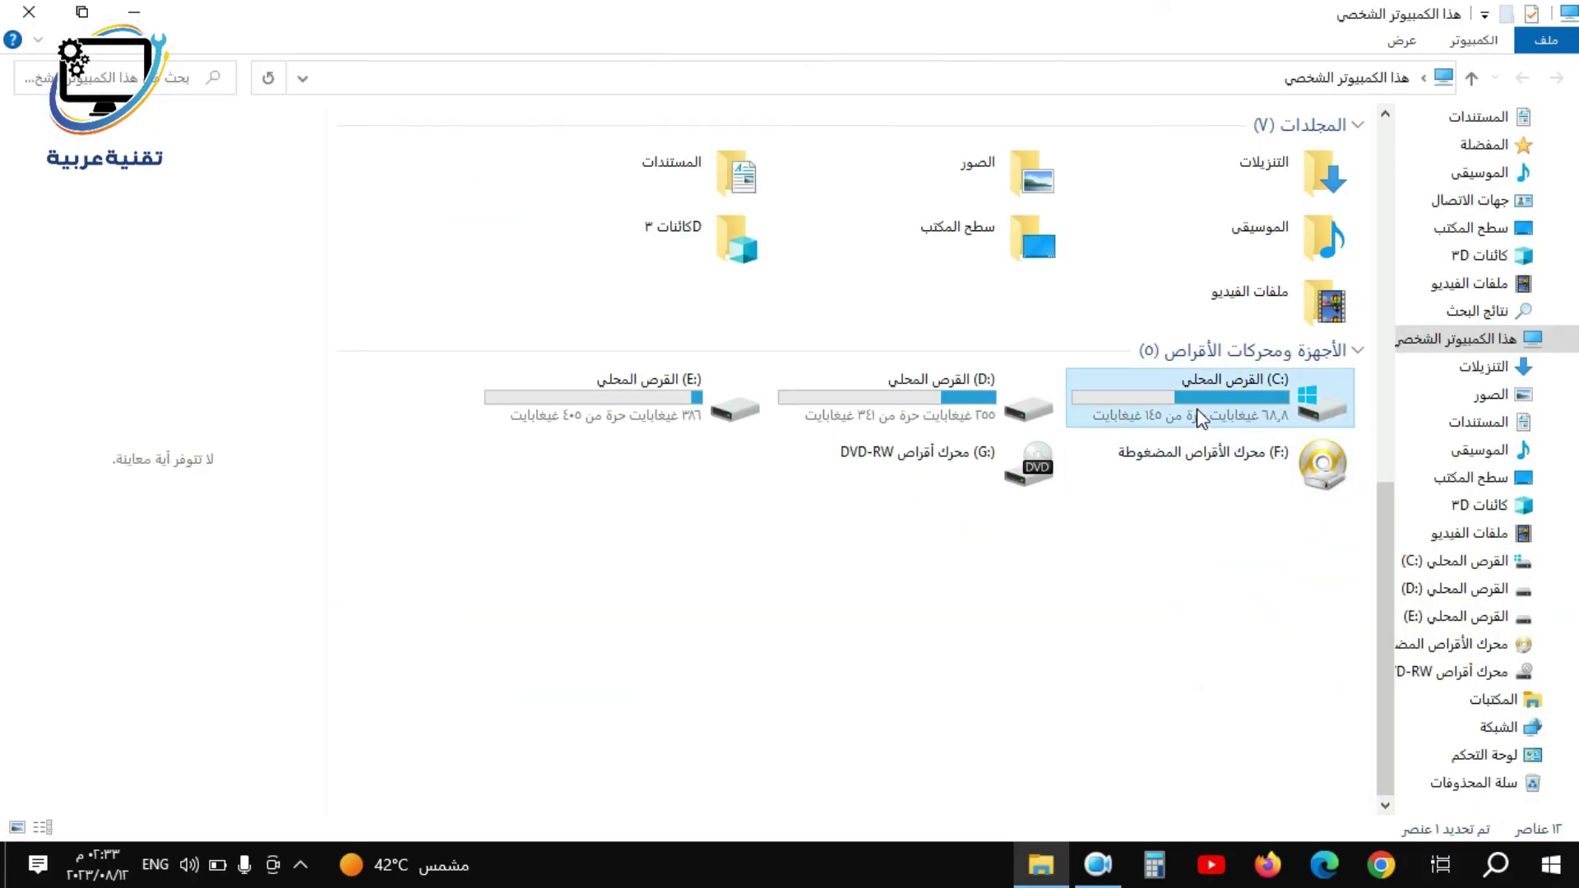
{"action": "left_click", "coordinate": [1093, 569]}
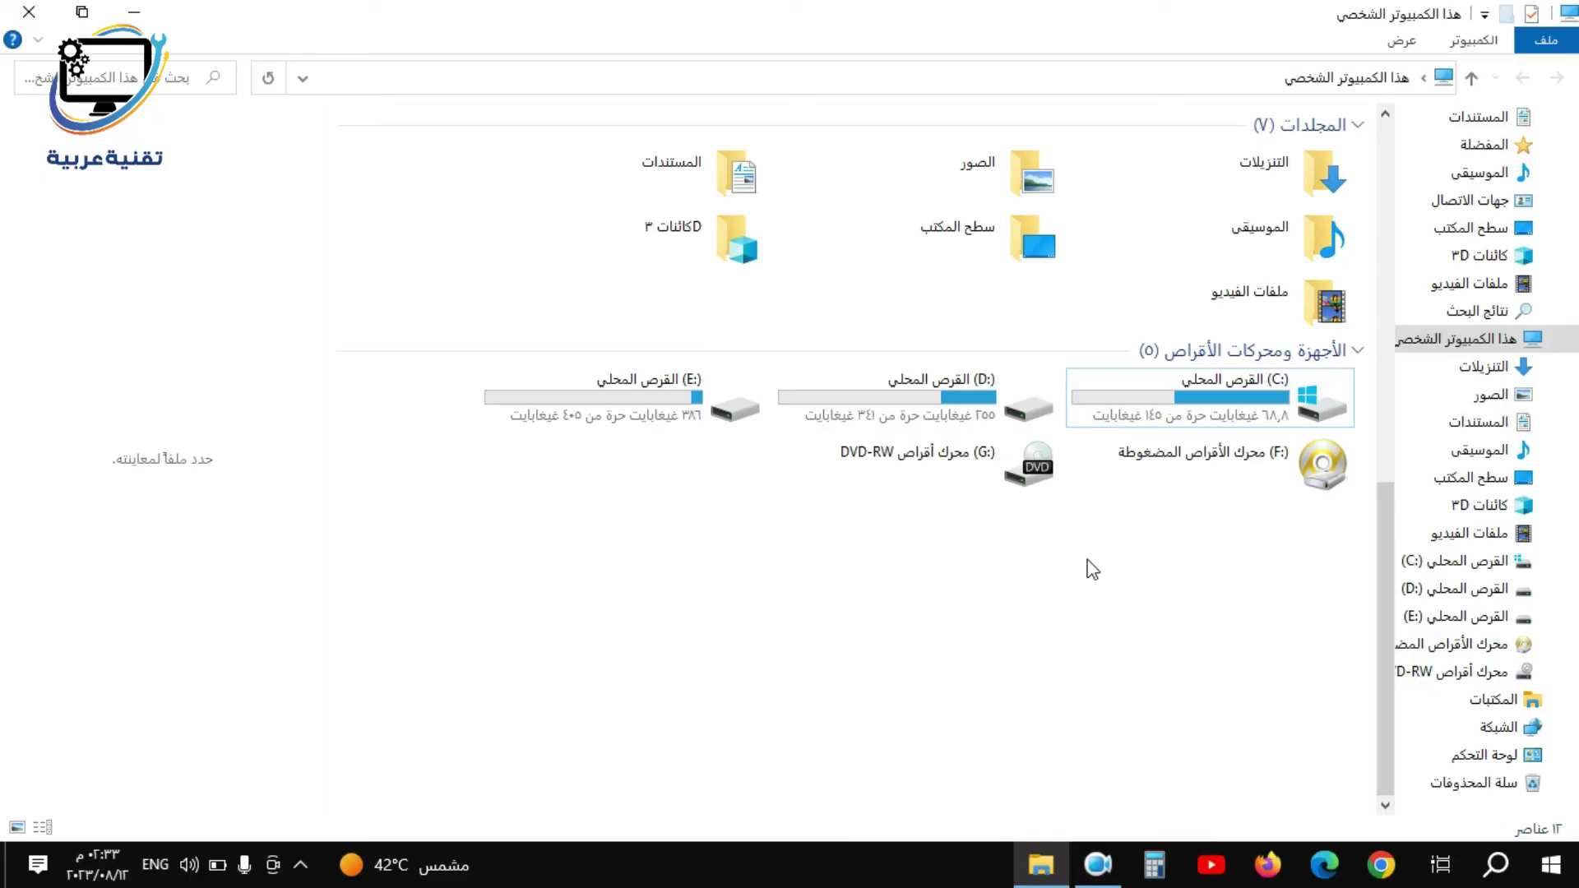
{"action": "left_click", "coordinate": [1224, 403]}
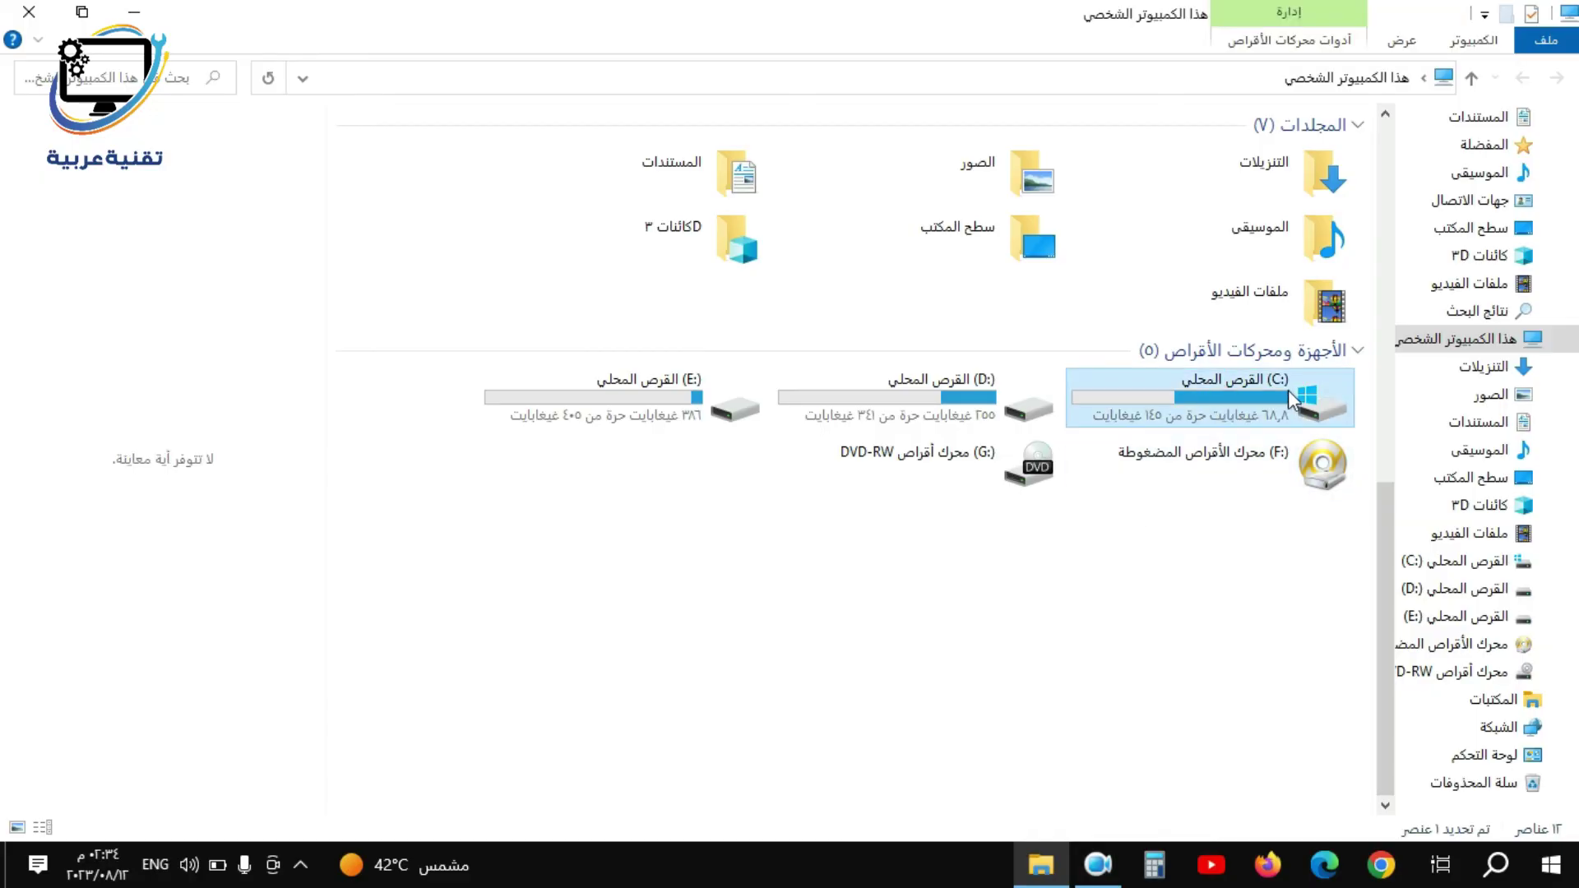
{"action": "left_click", "coordinate": [1234, 391]}
{"action": "right_click", "coordinate": [1232, 385]}
{"action": "left_click", "coordinate": [1376, 821]}
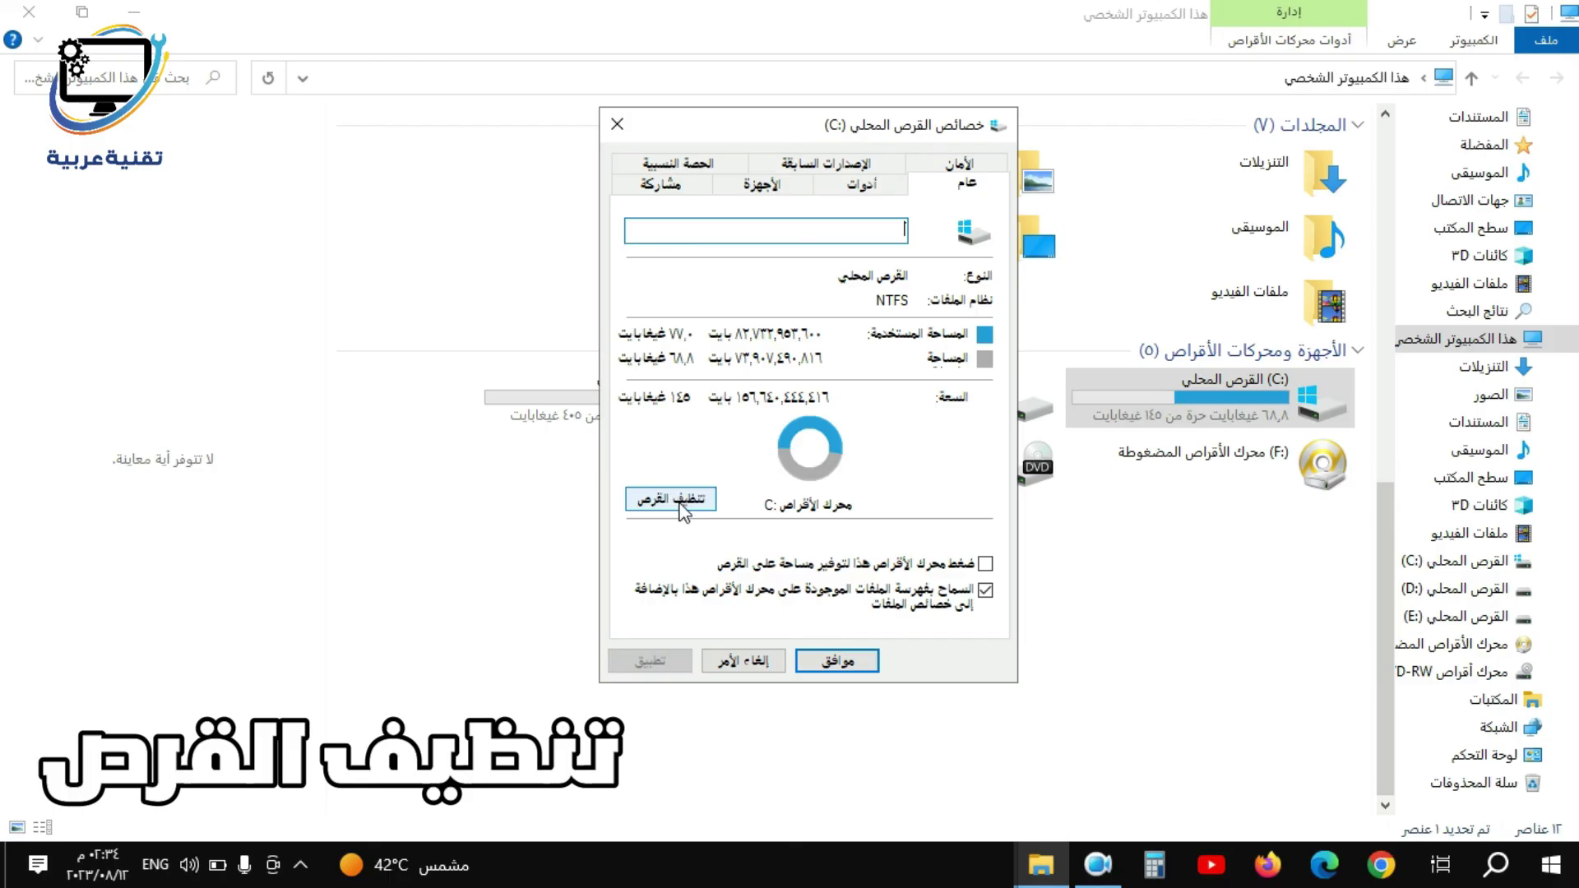
Run Disk Cleanup on drive C with all the listed file categories selected, and confirm their permanent deletion.
{"action": "left_click", "coordinate": [681, 504]}
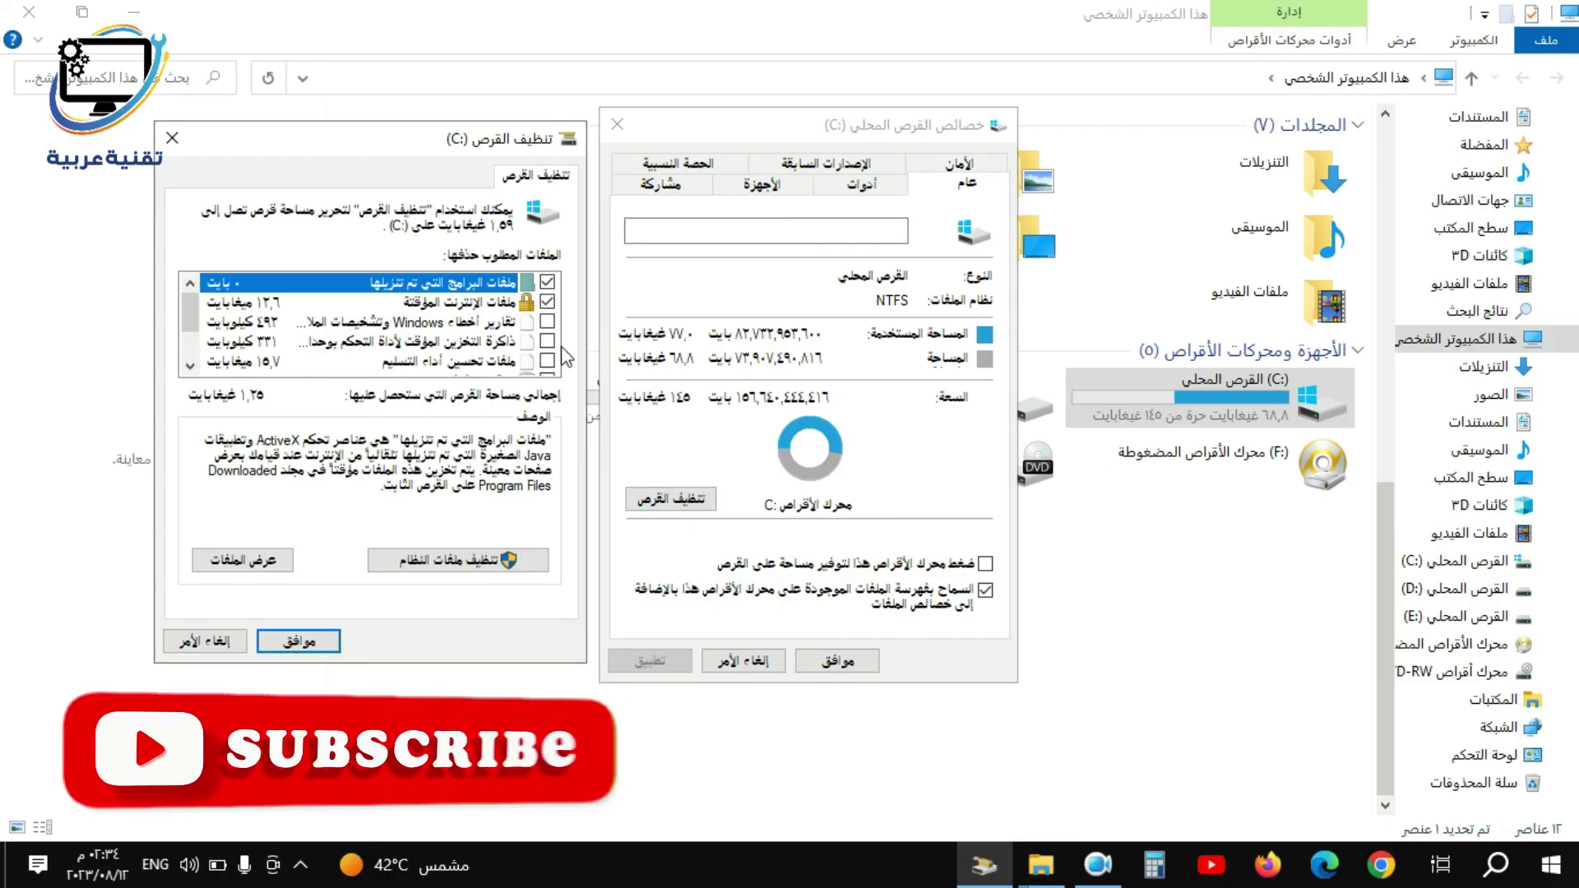
{"action": "left_click", "coordinate": [548, 322]}
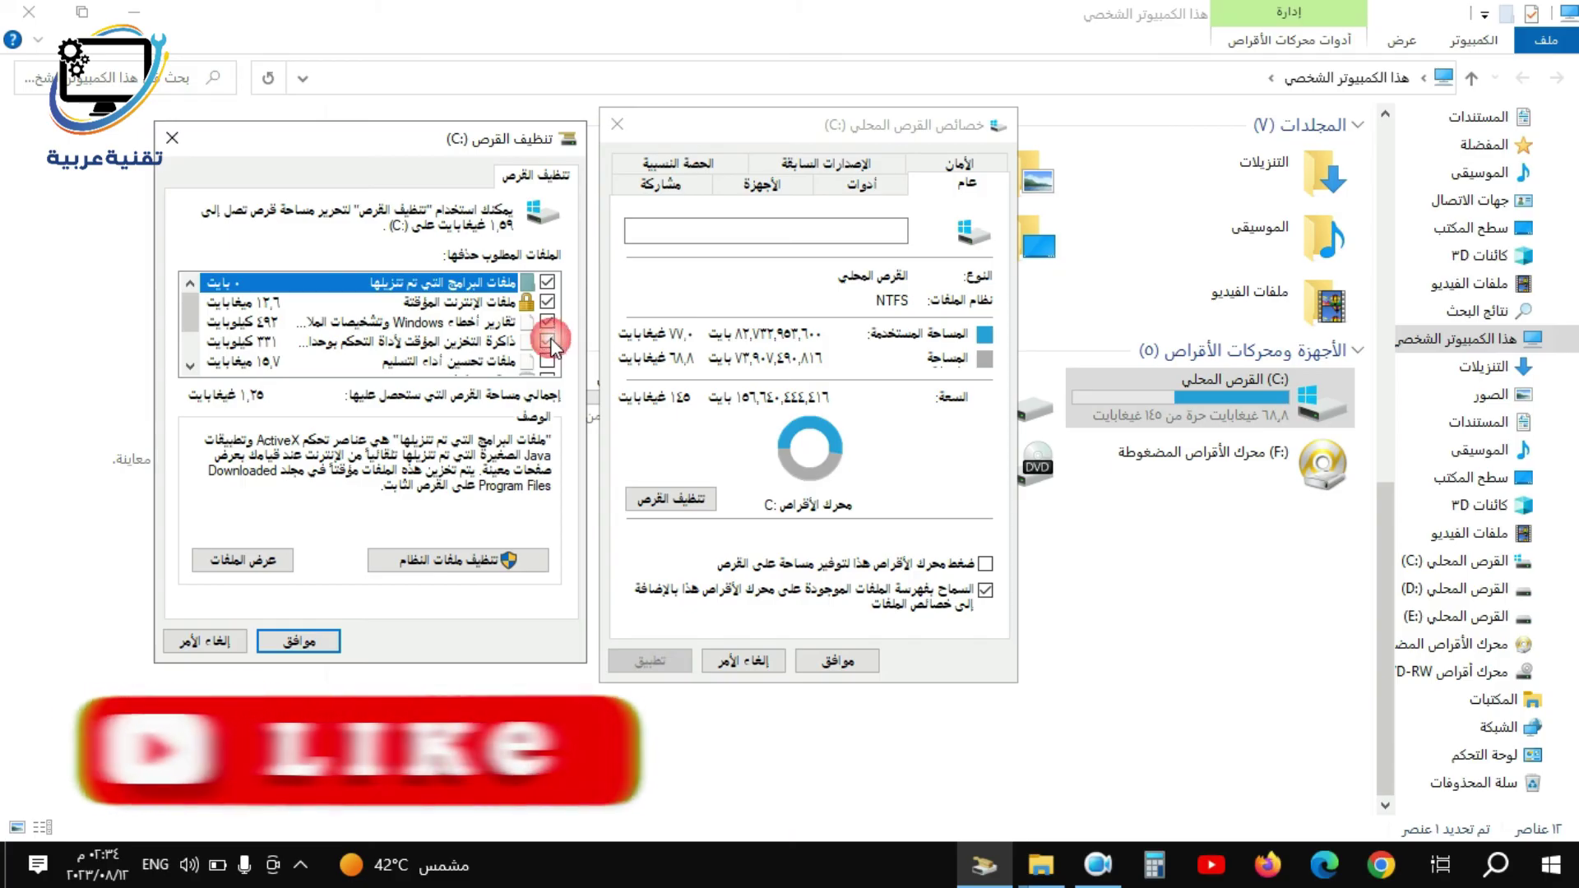
{"action": "scroll", "coordinate": [550, 342], "scroll_direction": "down", "scroll_amount": 1}
{"action": "left_click", "coordinate": [548, 322]}
{"action": "left_click", "coordinate": [547, 340]}
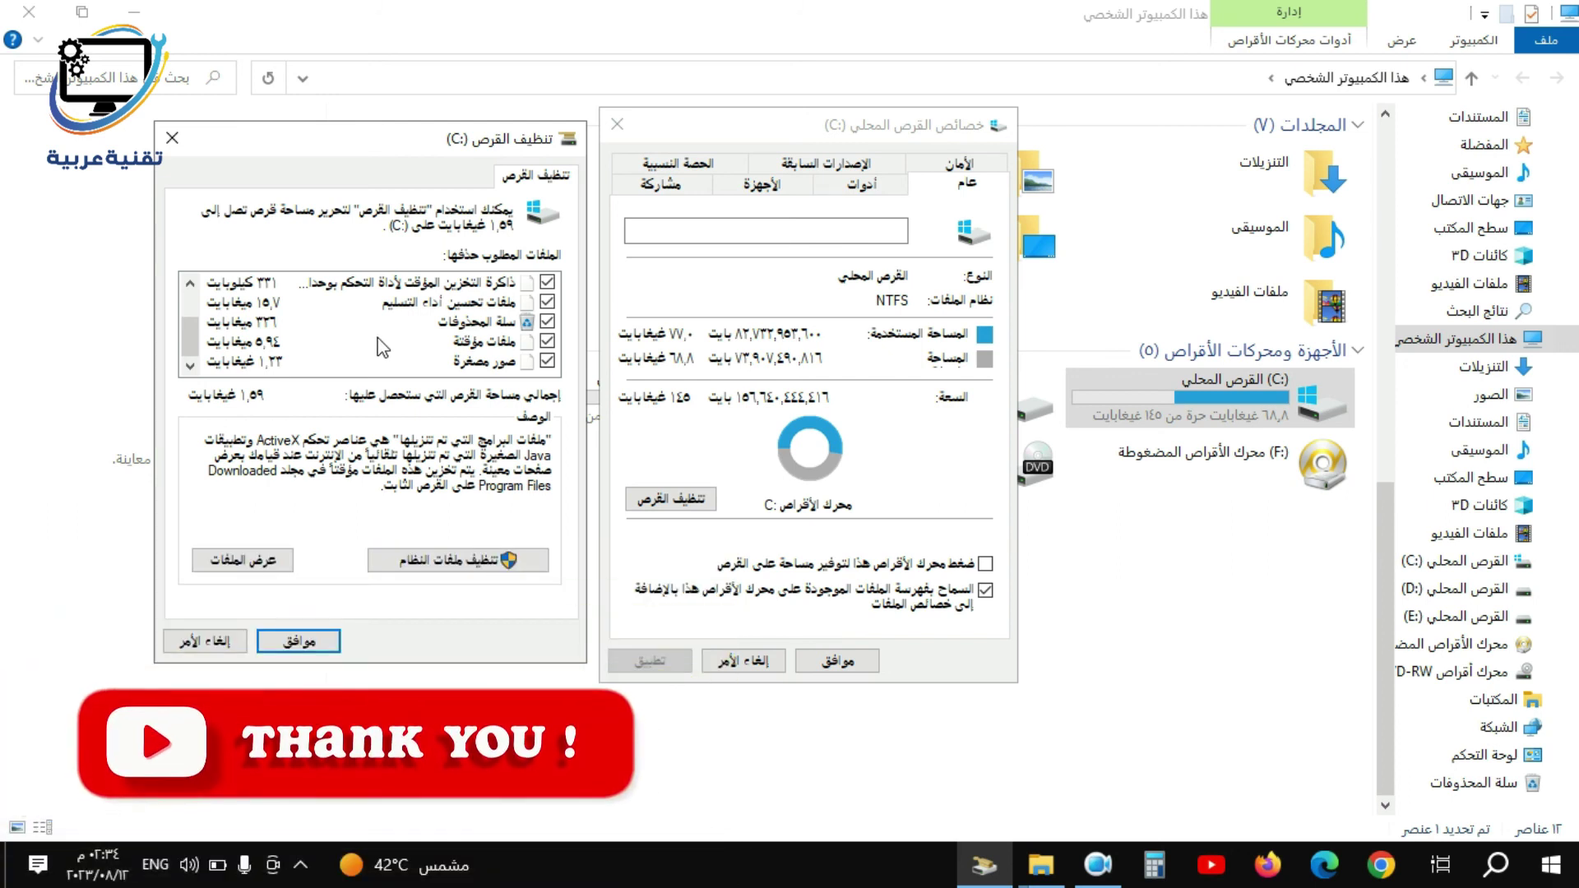
{"action": "left_click", "coordinate": [296, 641]}
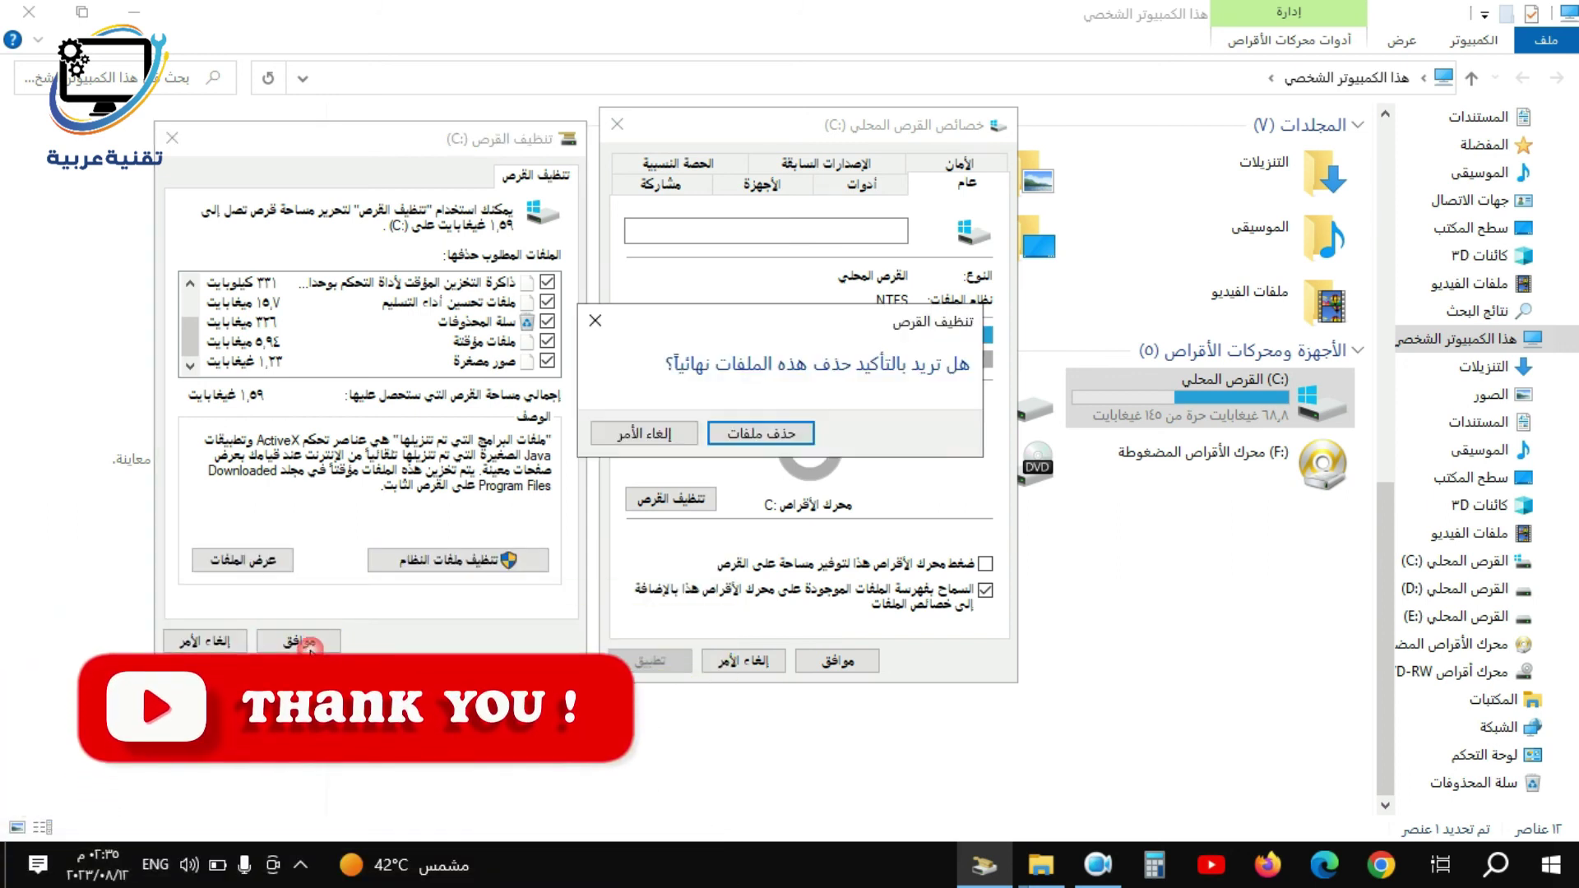
{"action": "left_click", "coordinate": [761, 433]}
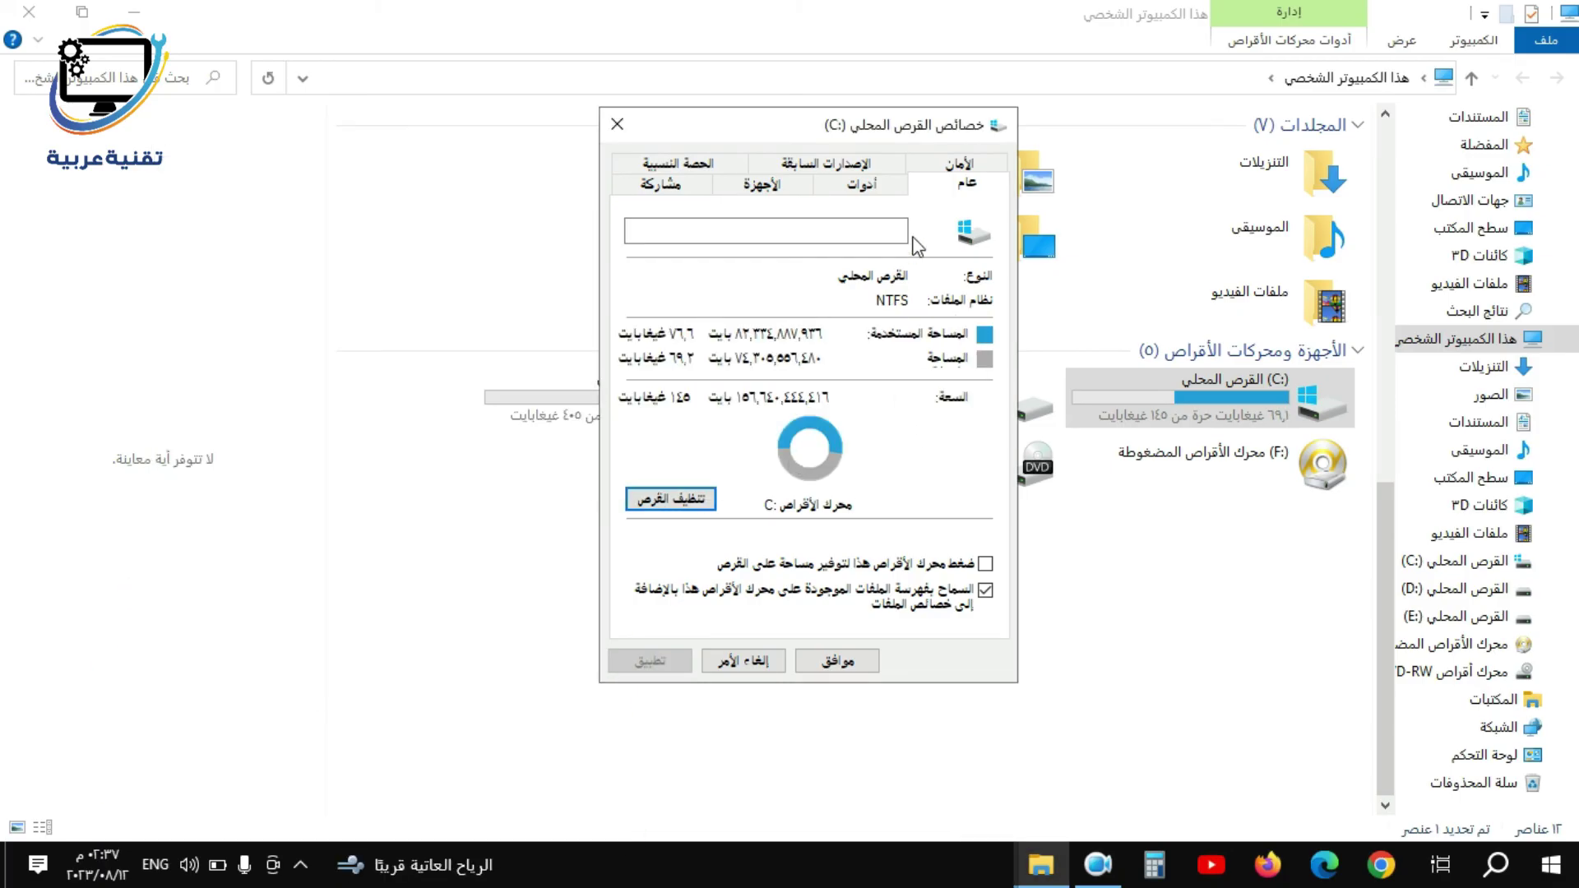
Start Disk Cleanup on drive C again and switch it to cleaning up system files.
{"action": "left_click", "coordinate": [698, 508]}
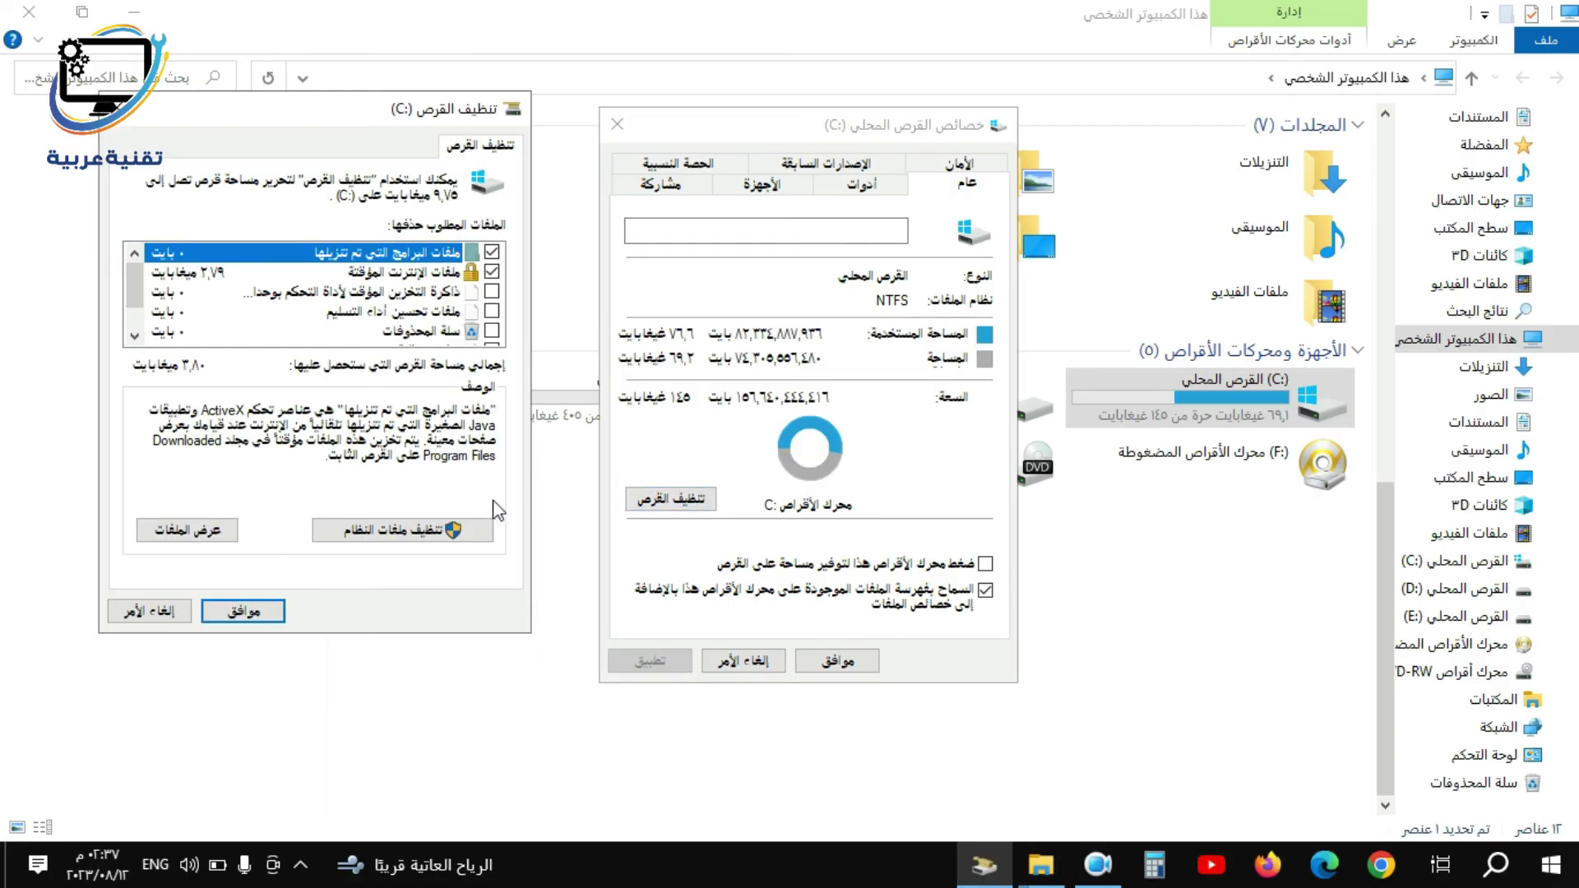
{"action": "left_click_drag", "start_coordinate": [405, 109], "coordinate": [499, 142]}
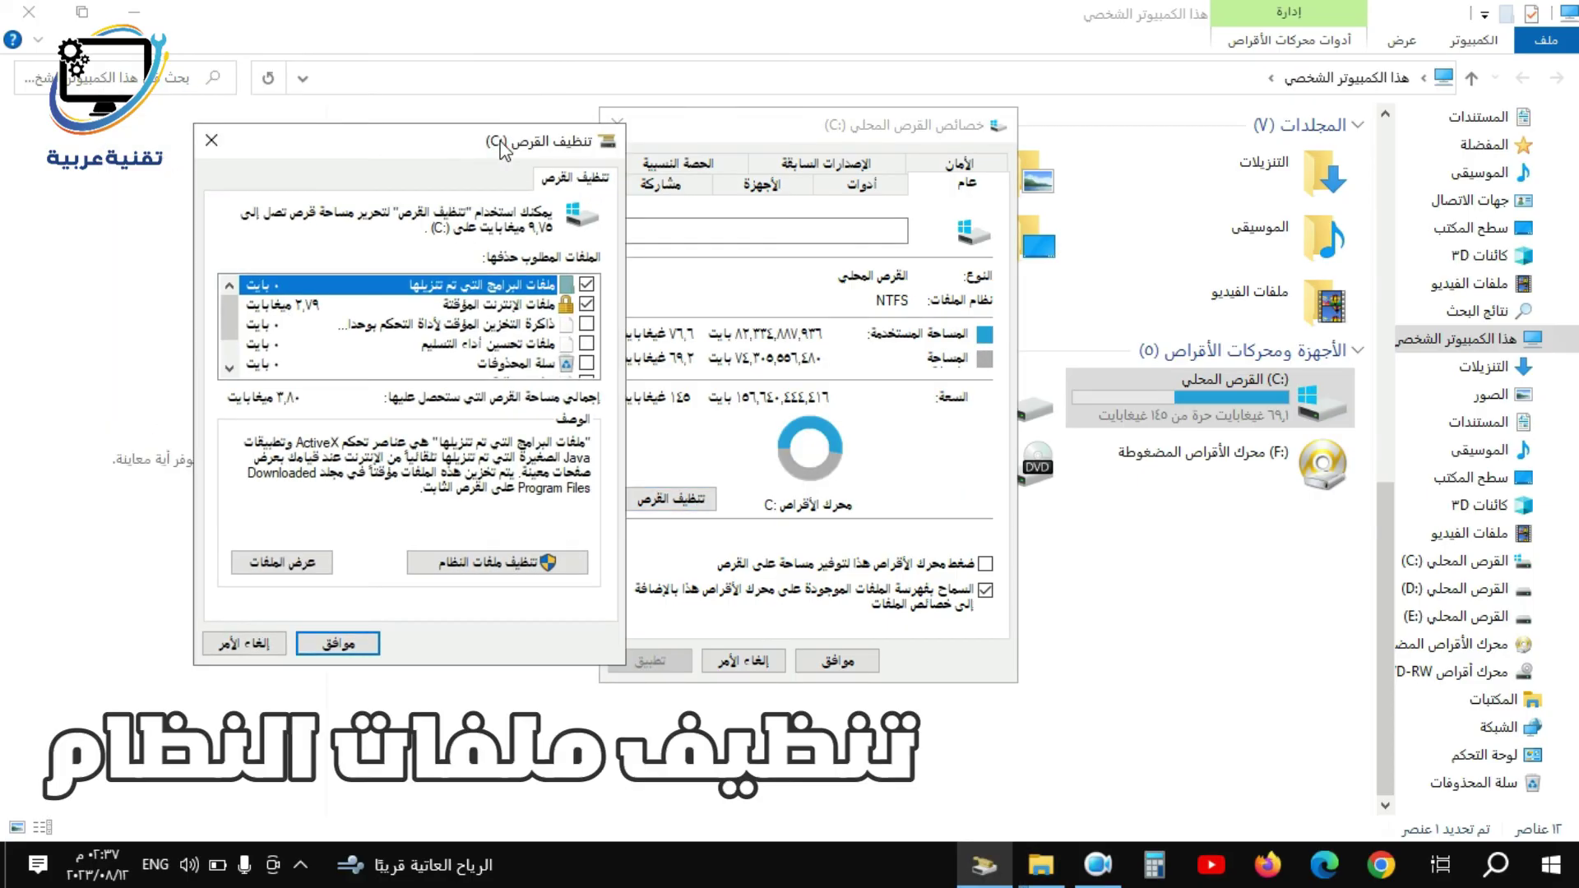
{"action": "left_click", "coordinate": [509, 566]}
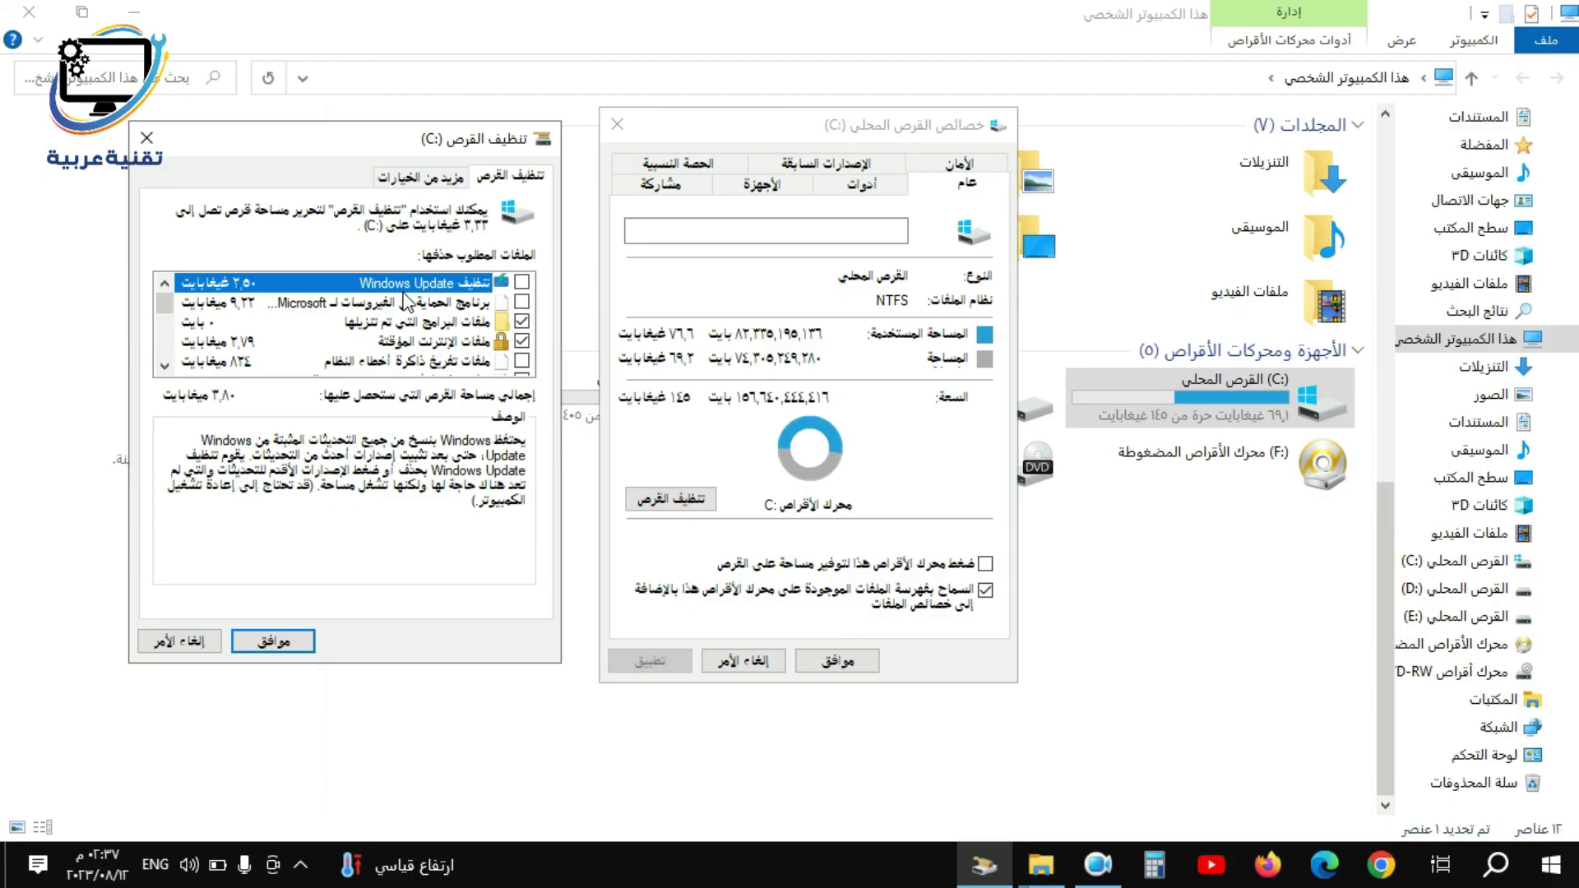
Select every system file category for cleanup, including Windows Update Cleanup, error reports and Recycle Bin, and confirm the permanent deletion.
{"action": "left_click", "coordinate": [521, 281]}
{"action": "left_click", "coordinate": [522, 302]}
{"action": "left_click", "coordinate": [522, 360]}
{"action": "scroll", "coordinate": [531, 366], "scroll_direction": "down", "scroll_amount": 2}
{"action": "left_click", "coordinate": [522, 302]}
{"action": "left_click", "coordinate": [521, 340]}
{"action": "left_click", "coordinate": [521, 360]}
{"action": "scroll", "coordinate": [525, 366], "scroll_direction": "down", "scroll_amount": 1}
{"action": "scroll", "coordinate": [525, 366], "scroll_direction": "up", "scroll_amount": 3}
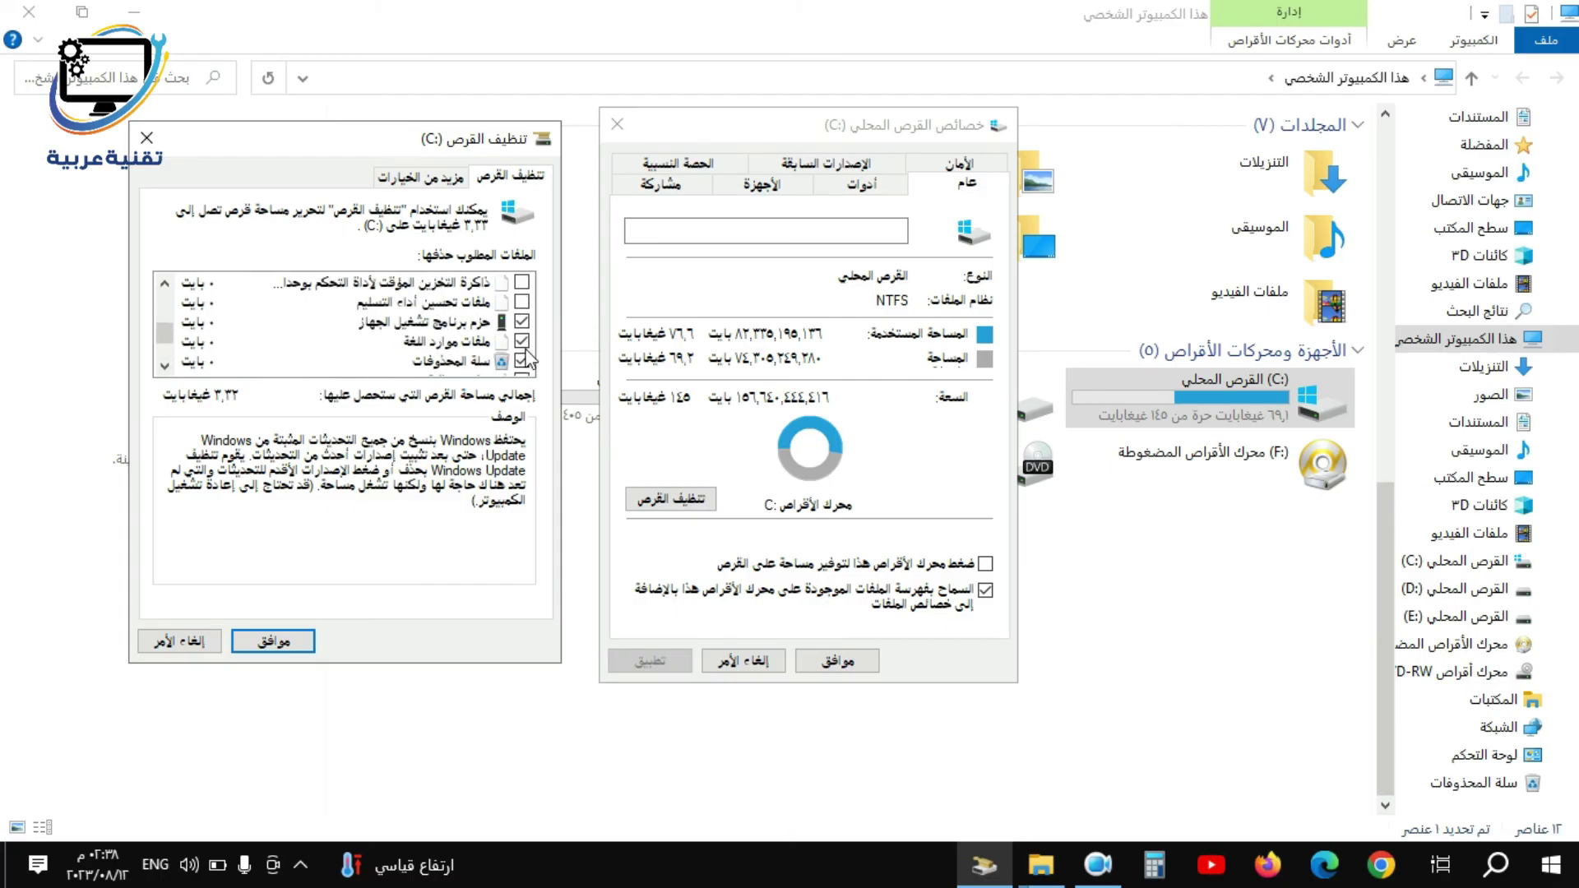
{"action": "scroll", "coordinate": [467, 322], "scroll_direction": "up", "scroll_amount": 5}
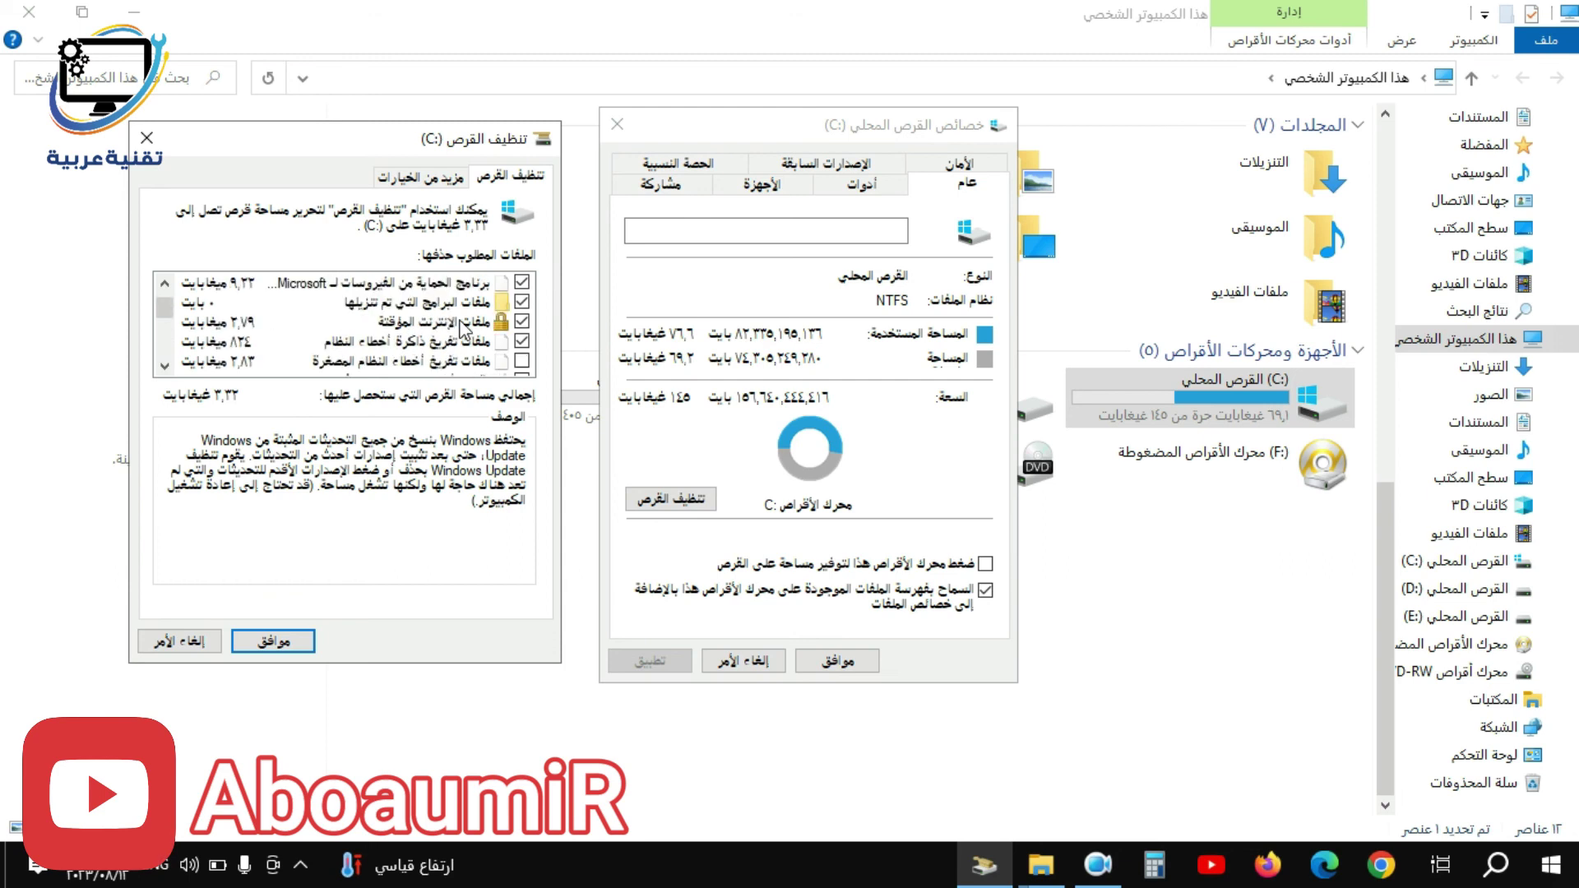
{"action": "scroll", "coordinate": [481, 344], "scroll_direction": "down", "scroll_amount": 2}
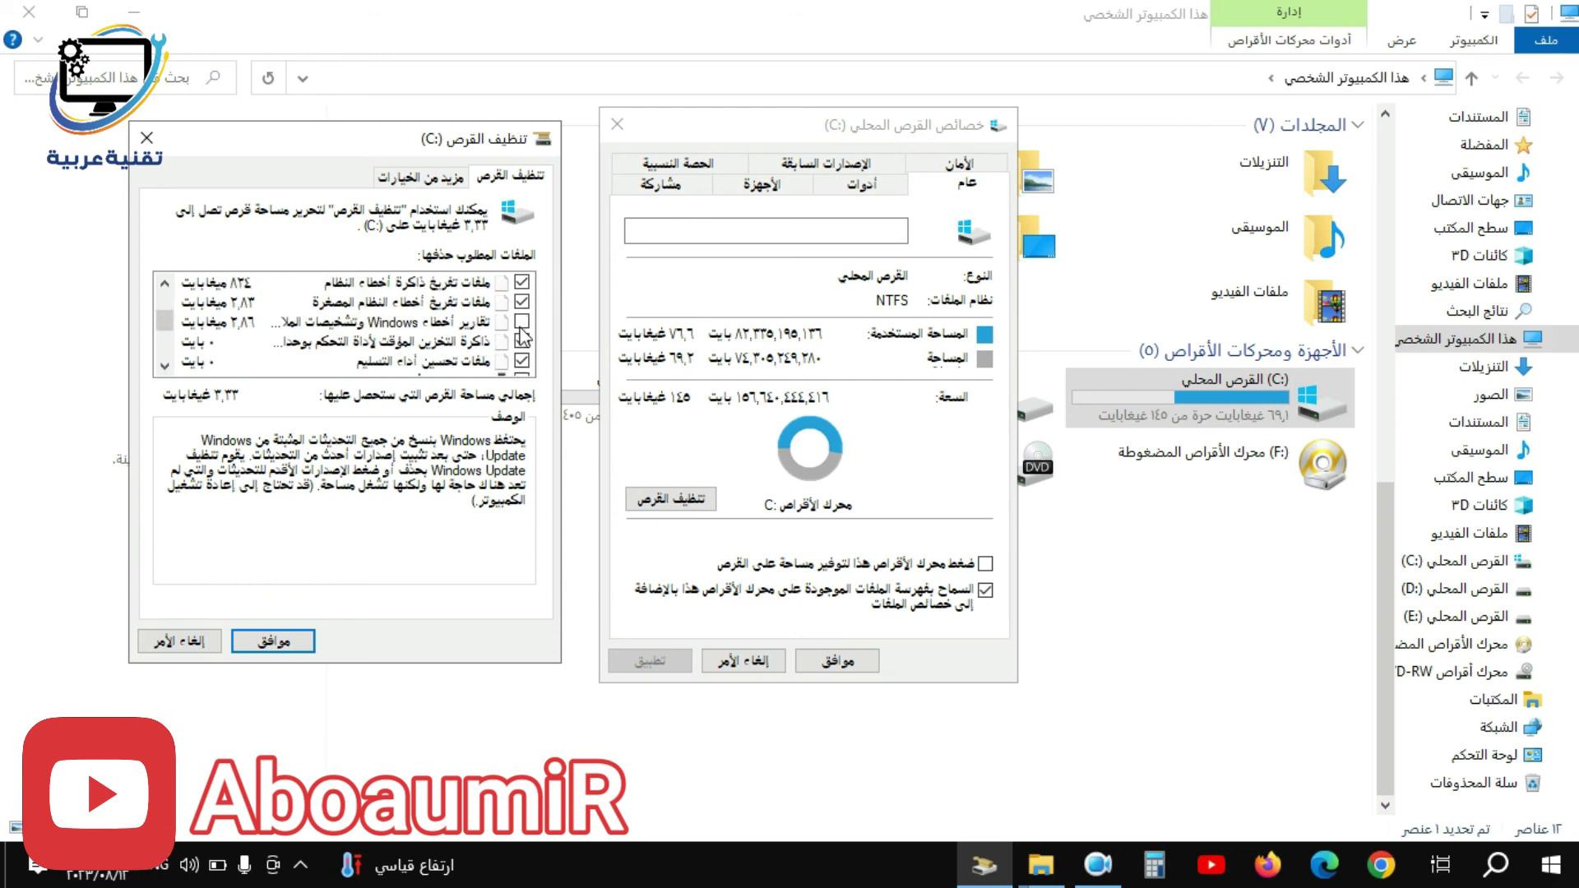
{"action": "scroll", "coordinate": [481, 344], "scroll_direction": "down", "scroll_amount": 5}
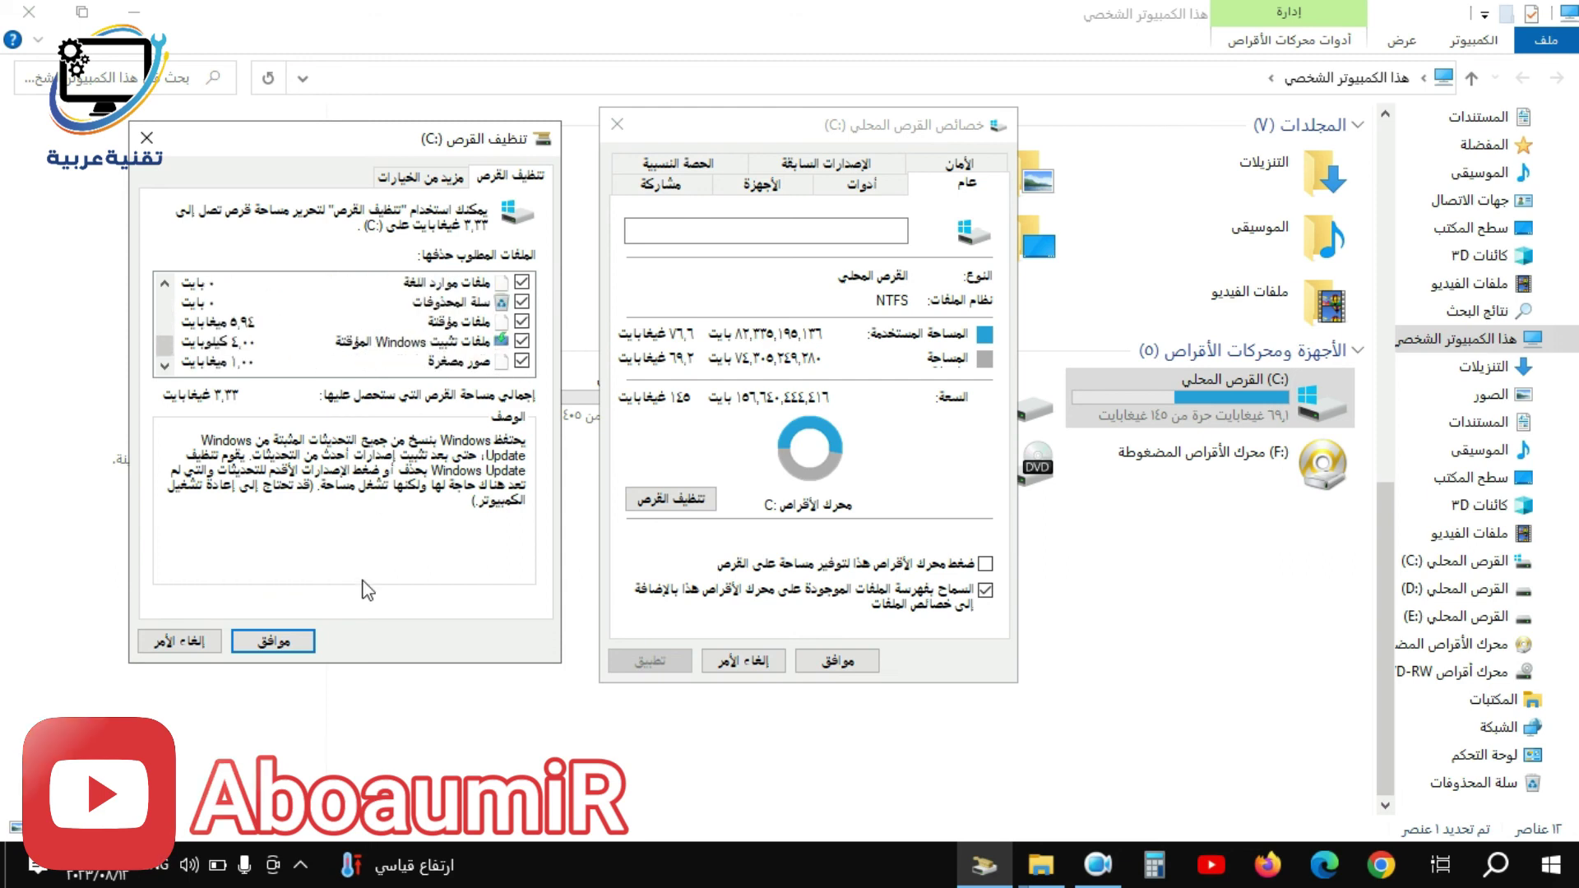
{"action": "left_click", "coordinate": [286, 650]}
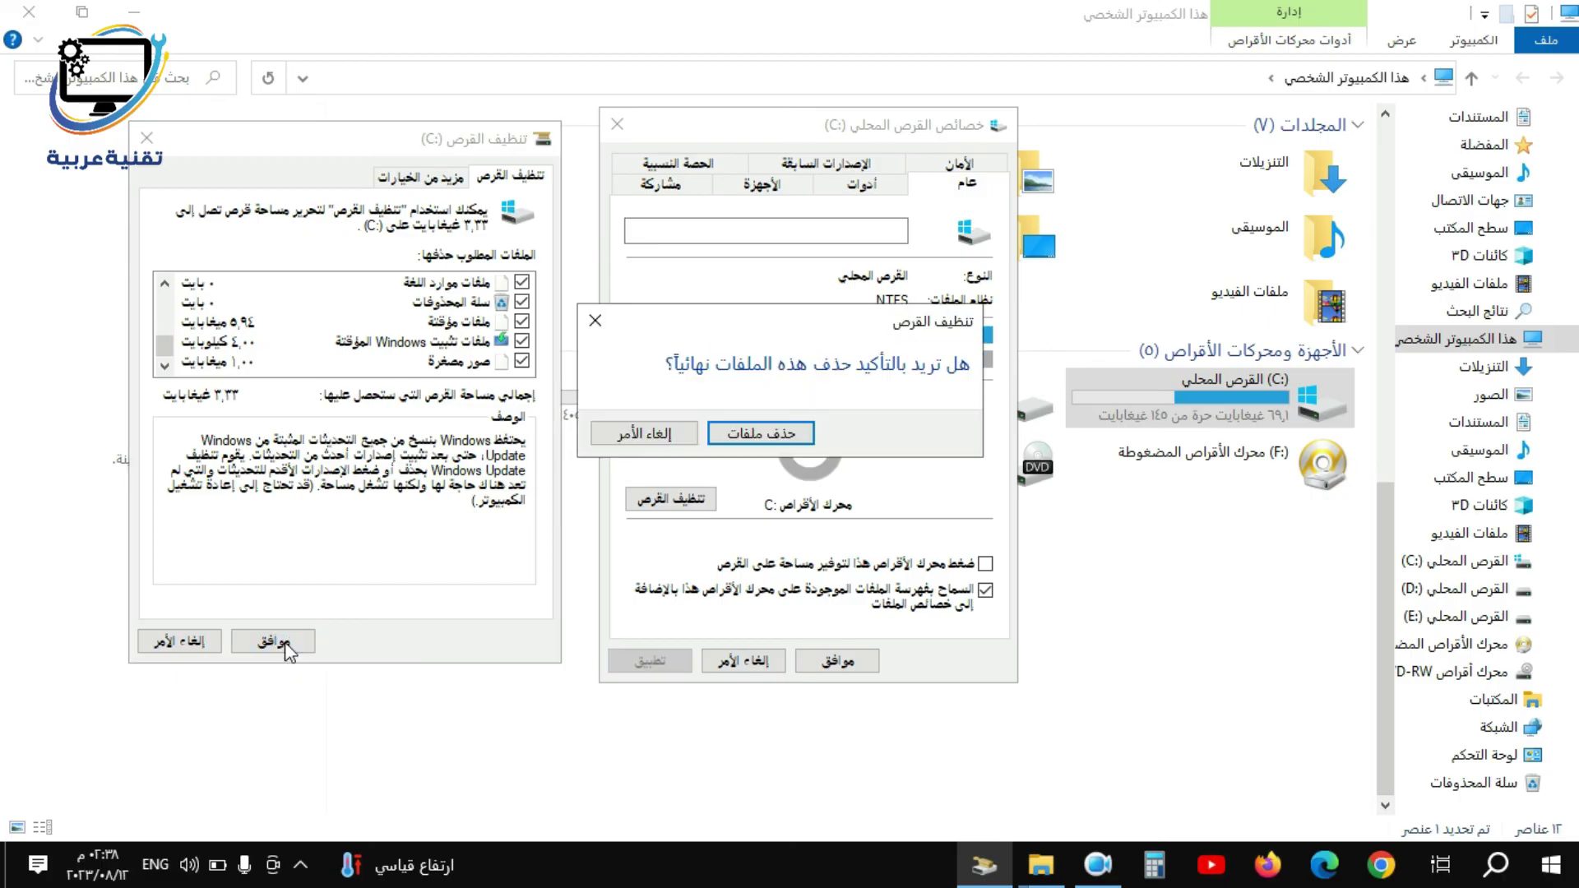
{"action": "left_click", "coordinate": [785, 434]}
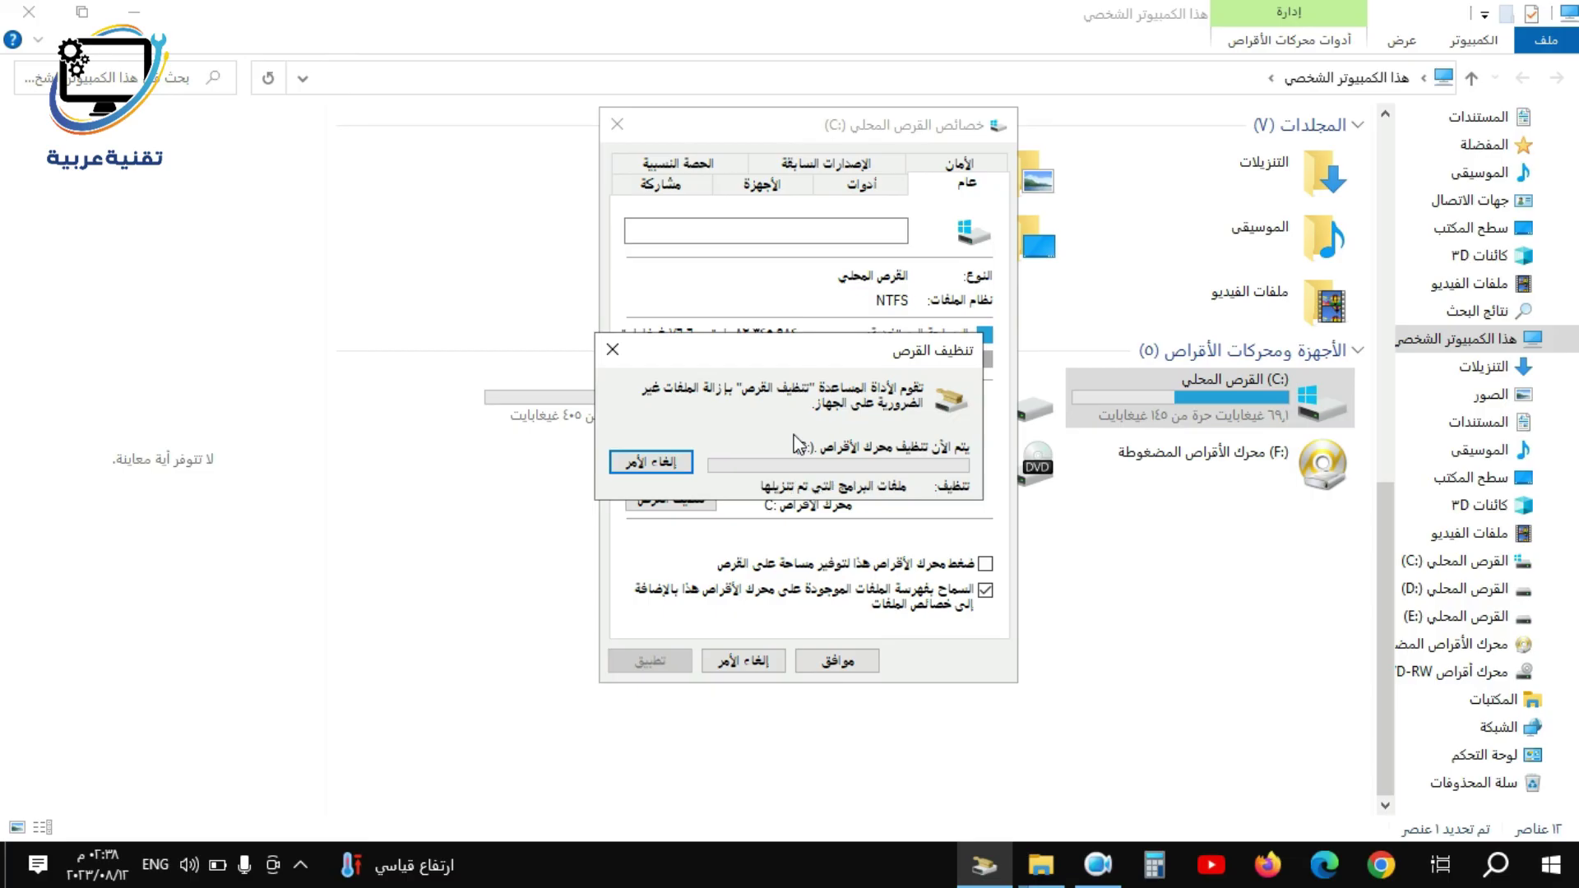
Show the properties of local disk C again and run an error-checking scan of the drive.
{"action": "left_click", "coordinate": [1167, 626]}
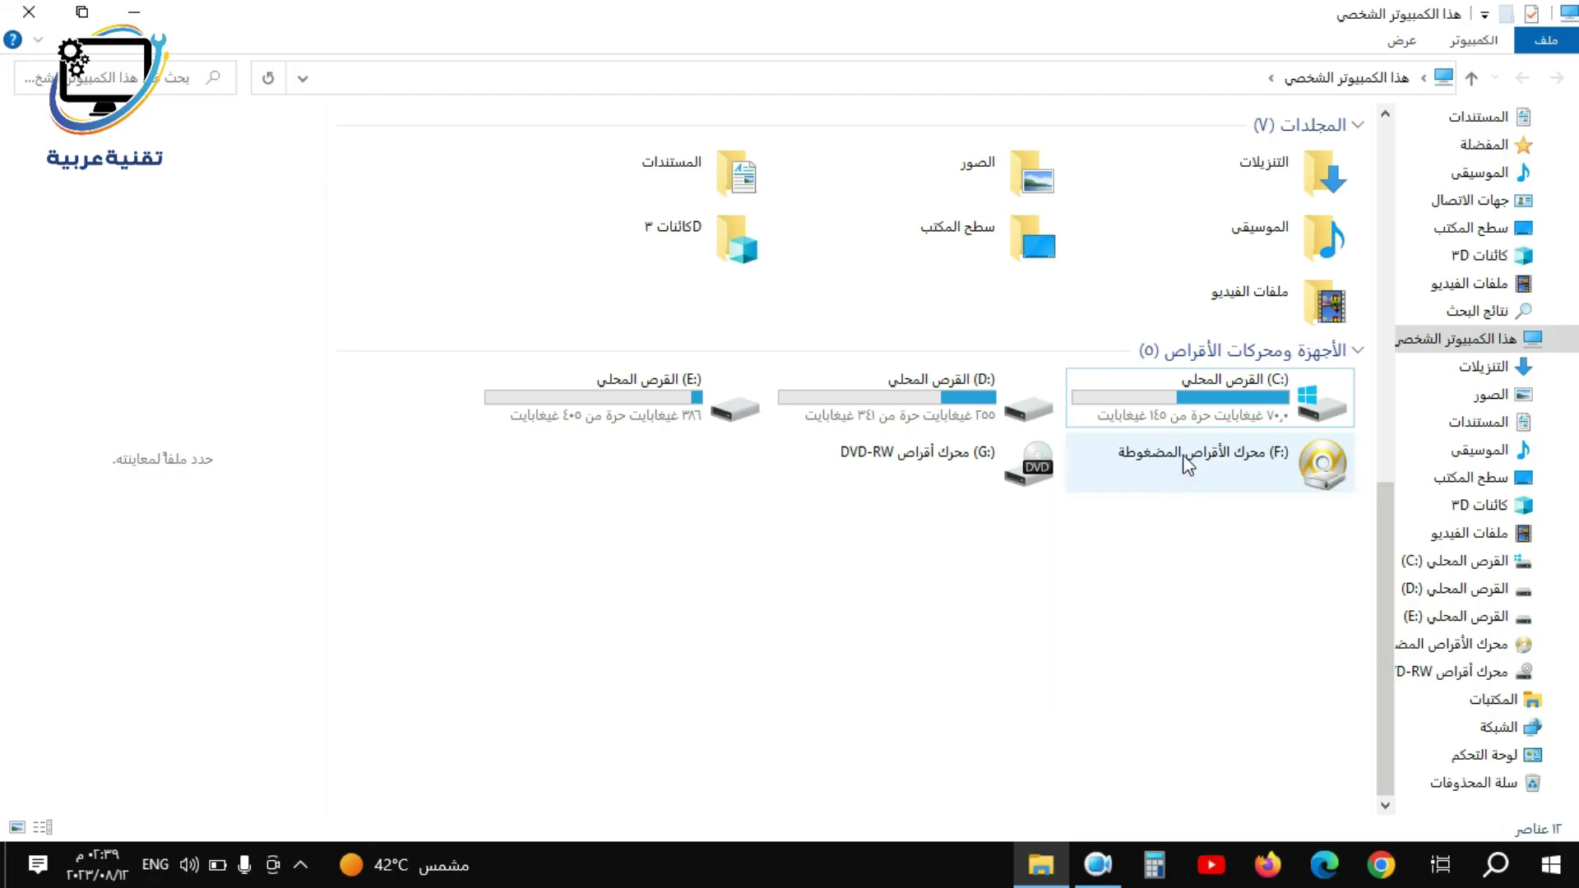
{"action": "left_click", "coordinate": [1203, 393]}
{"action": "right_click", "coordinate": [1203, 392]}
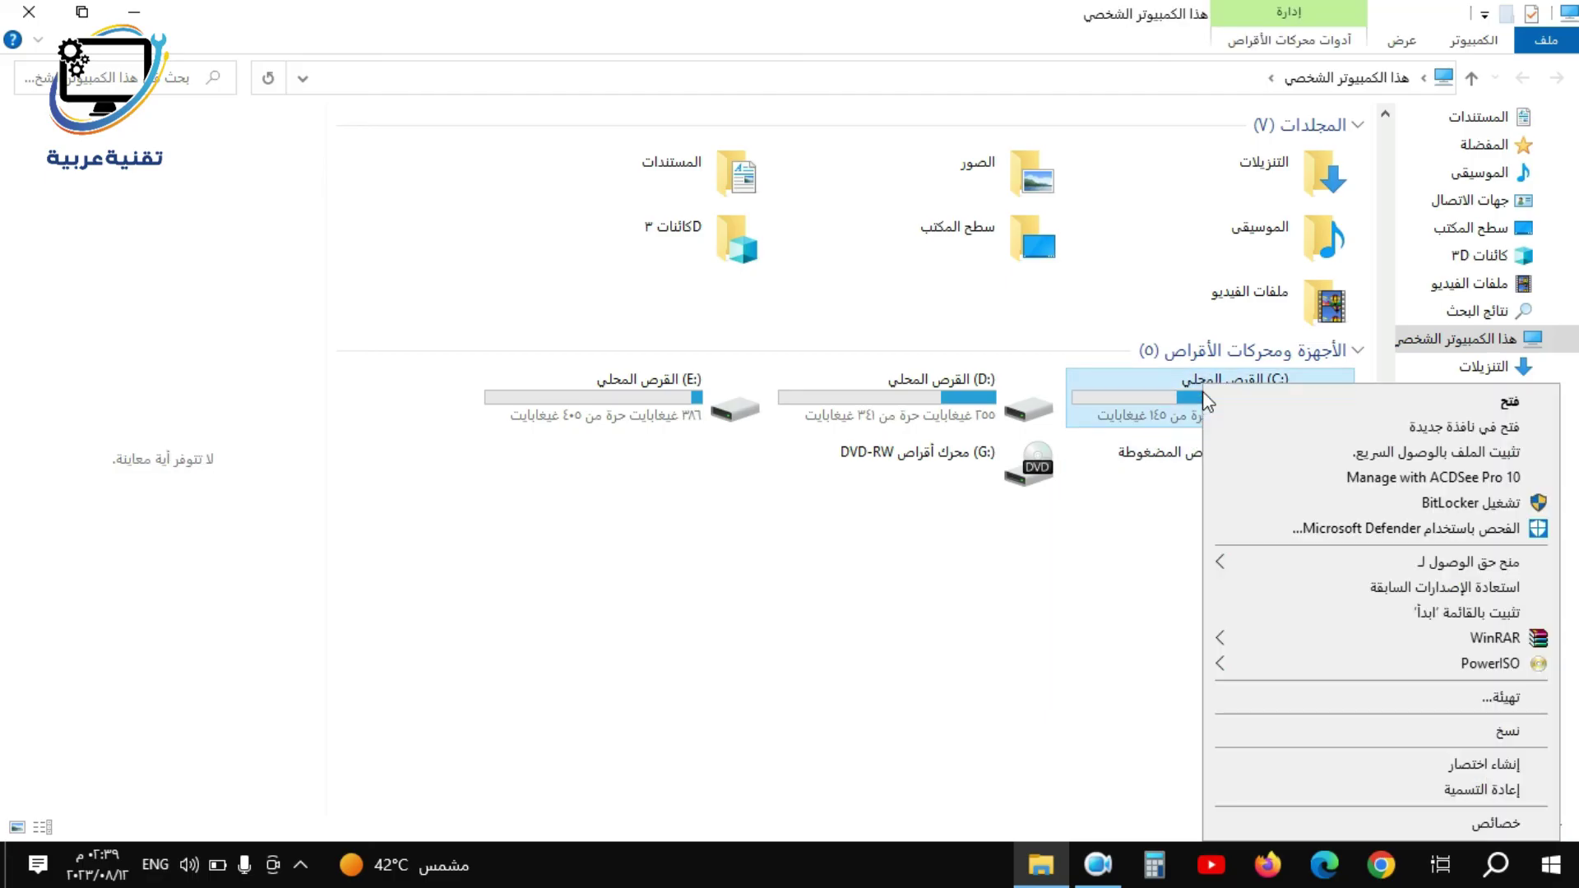
{"action": "left_click", "coordinate": [1360, 824]}
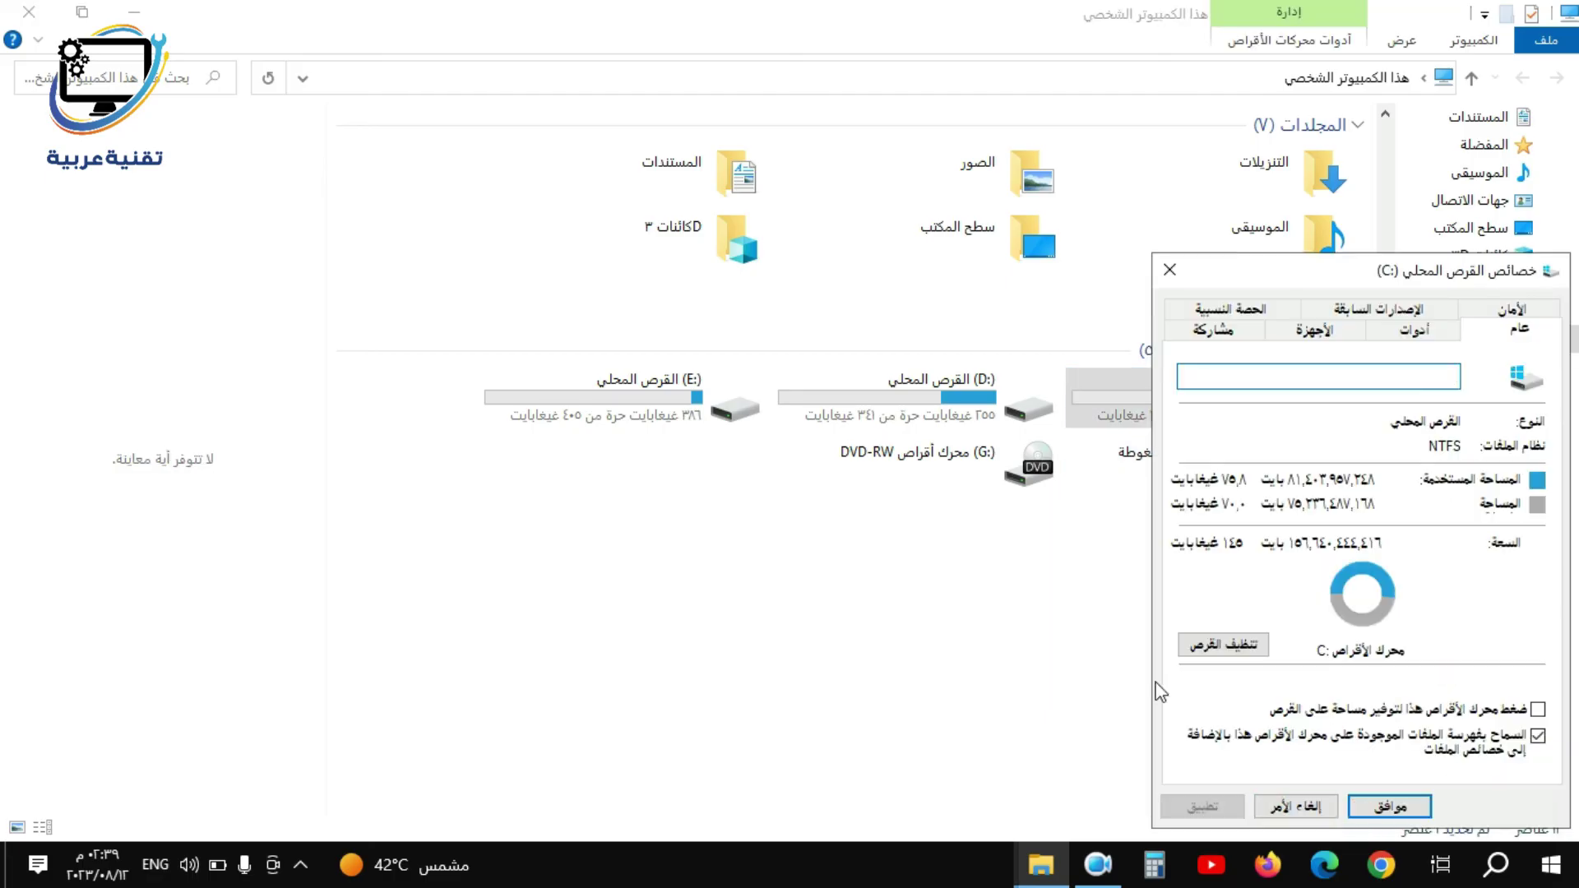
{"action": "left_click", "coordinate": [950, 245]}
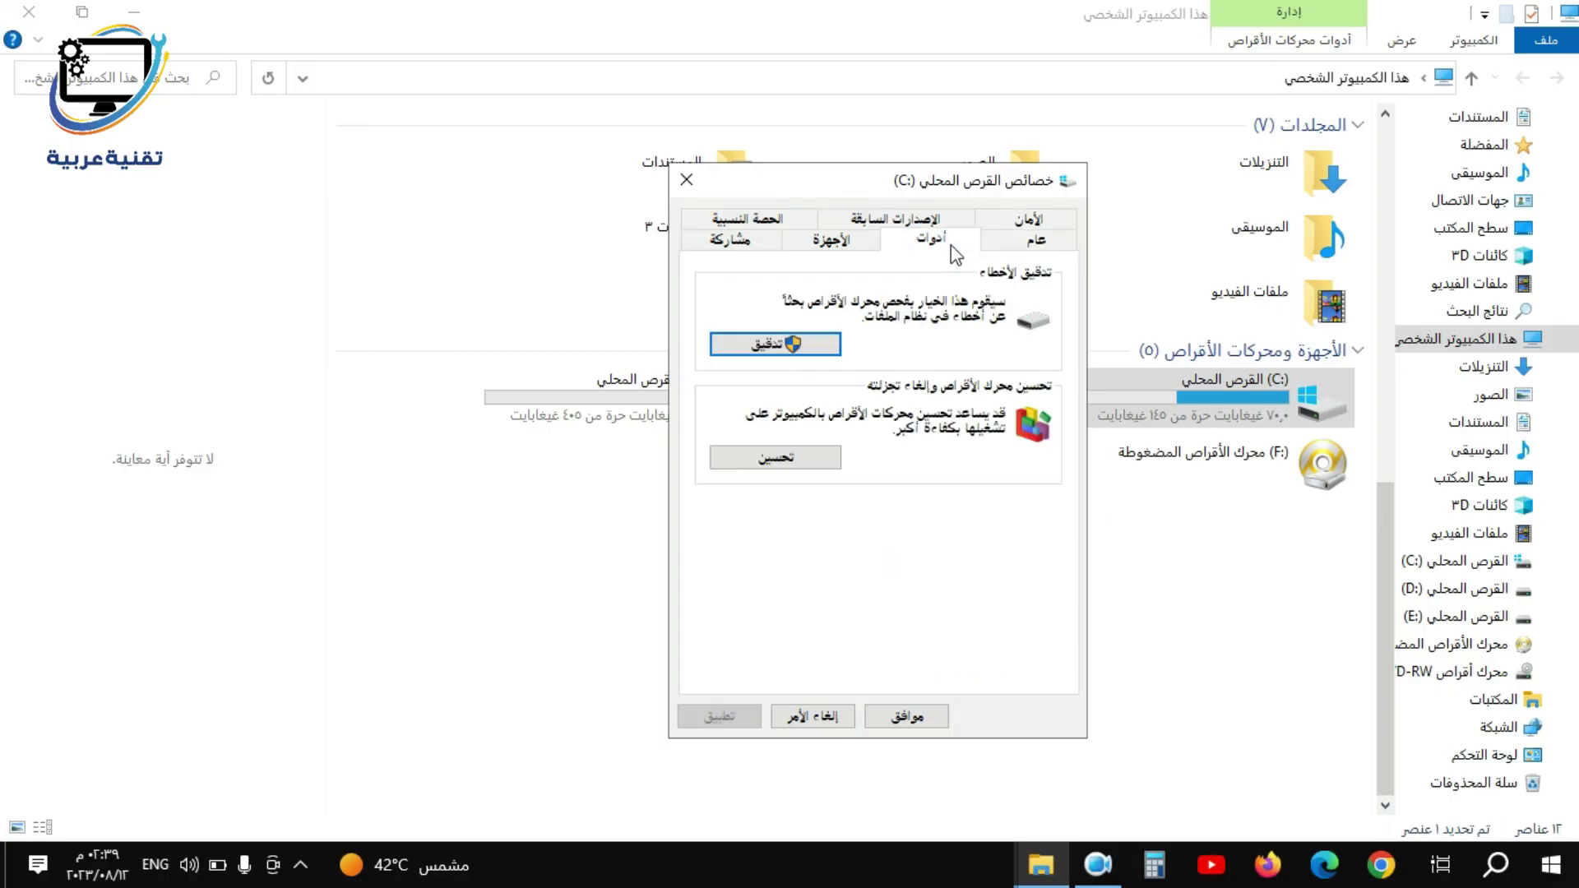
{"action": "left_click", "coordinate": [806, 354]}
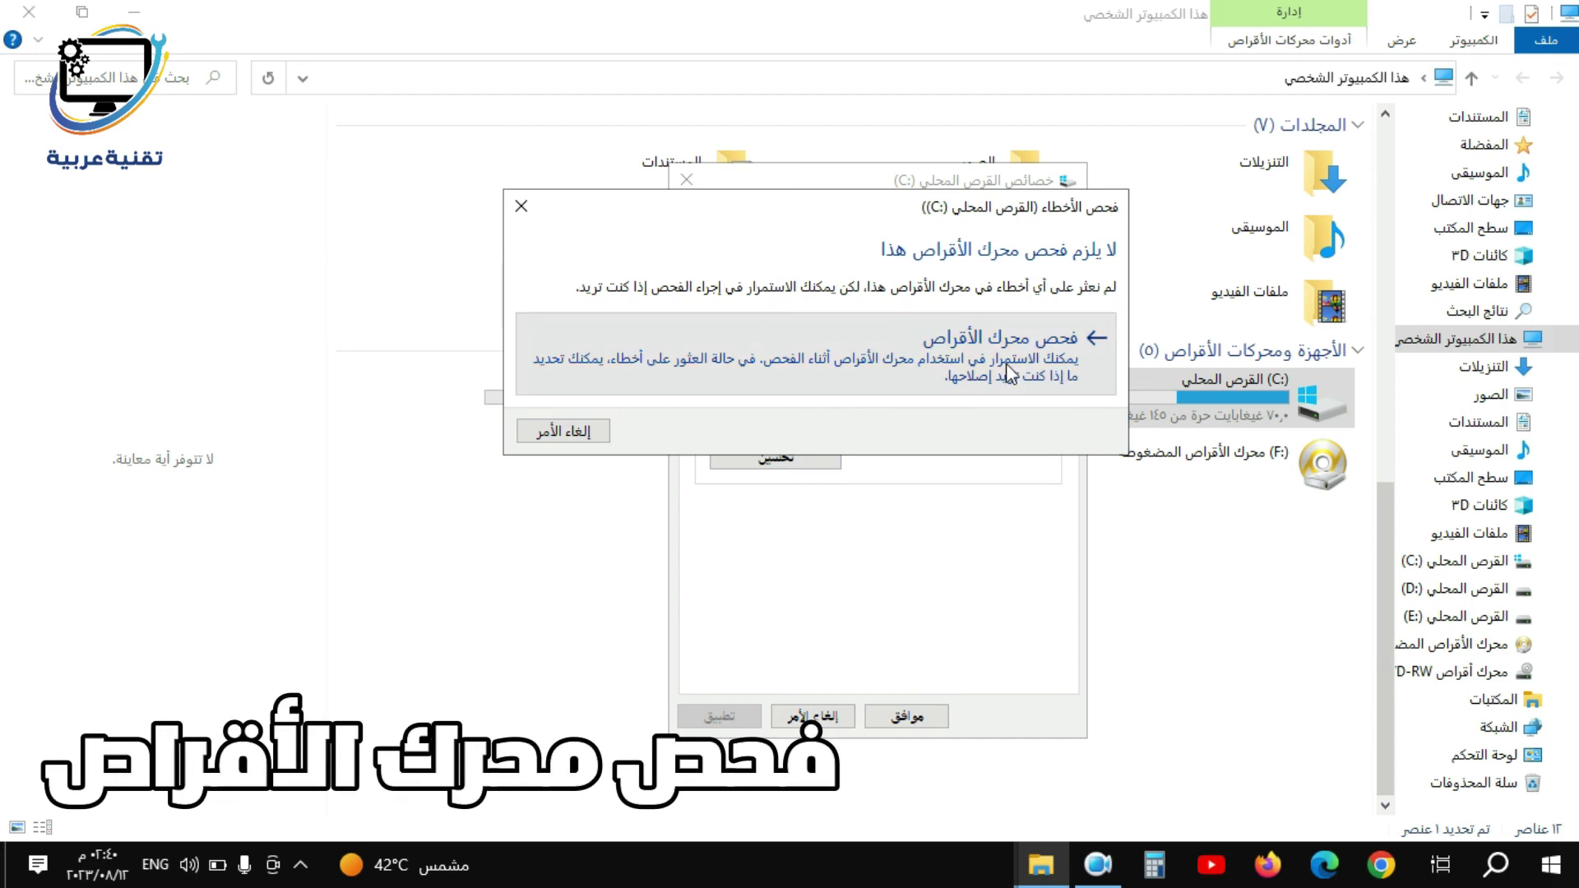
{"action": "left_click", "coordinate": [1010, 374]}
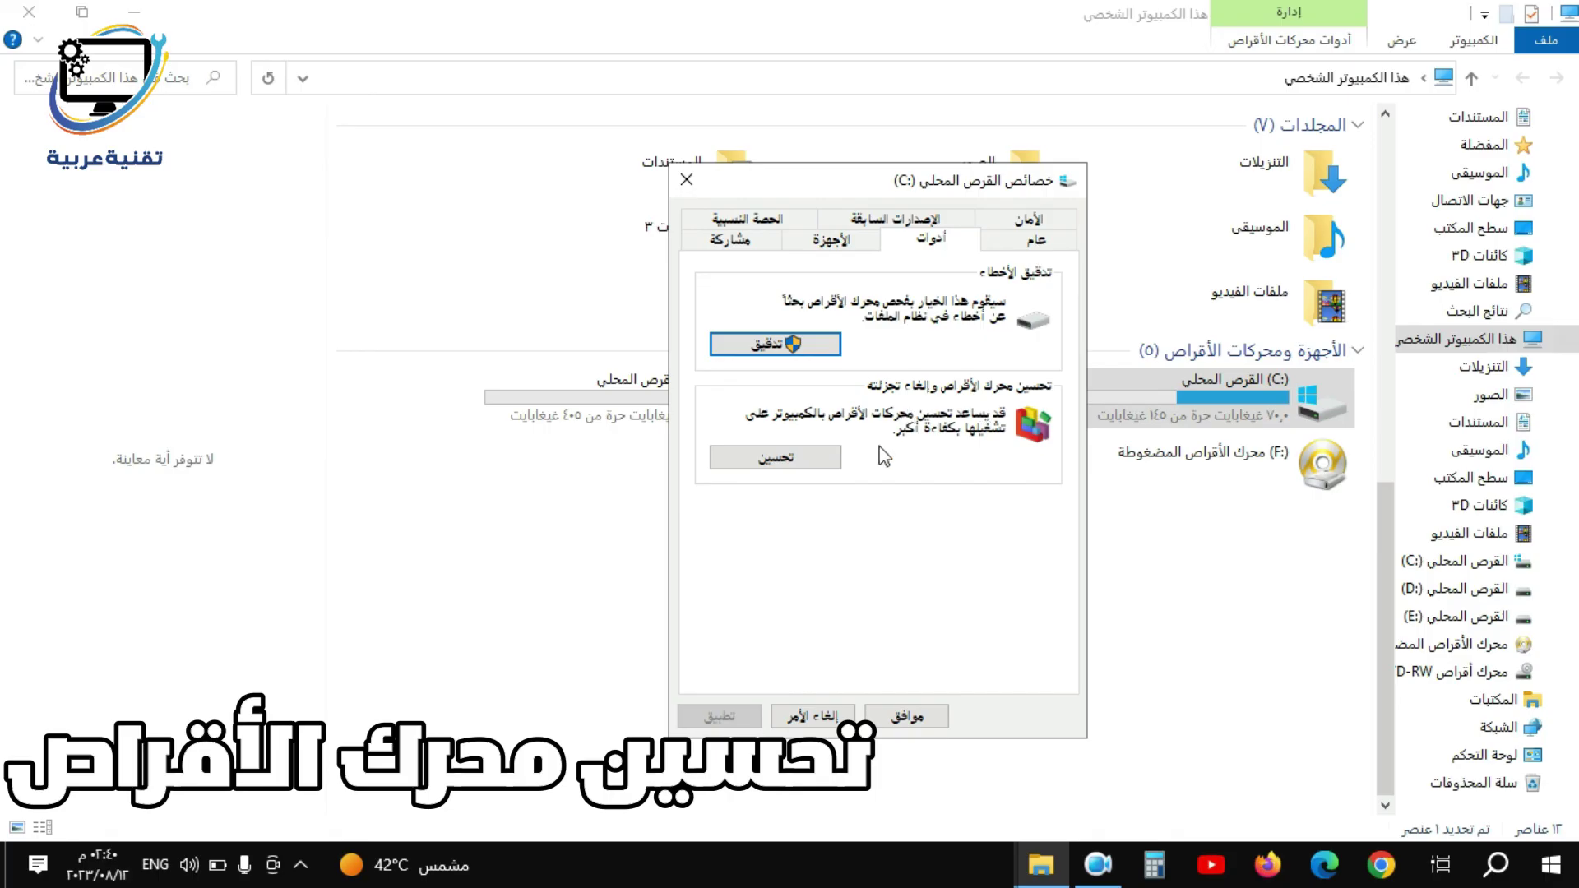
Set the scheduled drive optimization frequency to monthly and review which drives the schedule covers.
{"action": "left_click", "coordinate": [802, 465]}
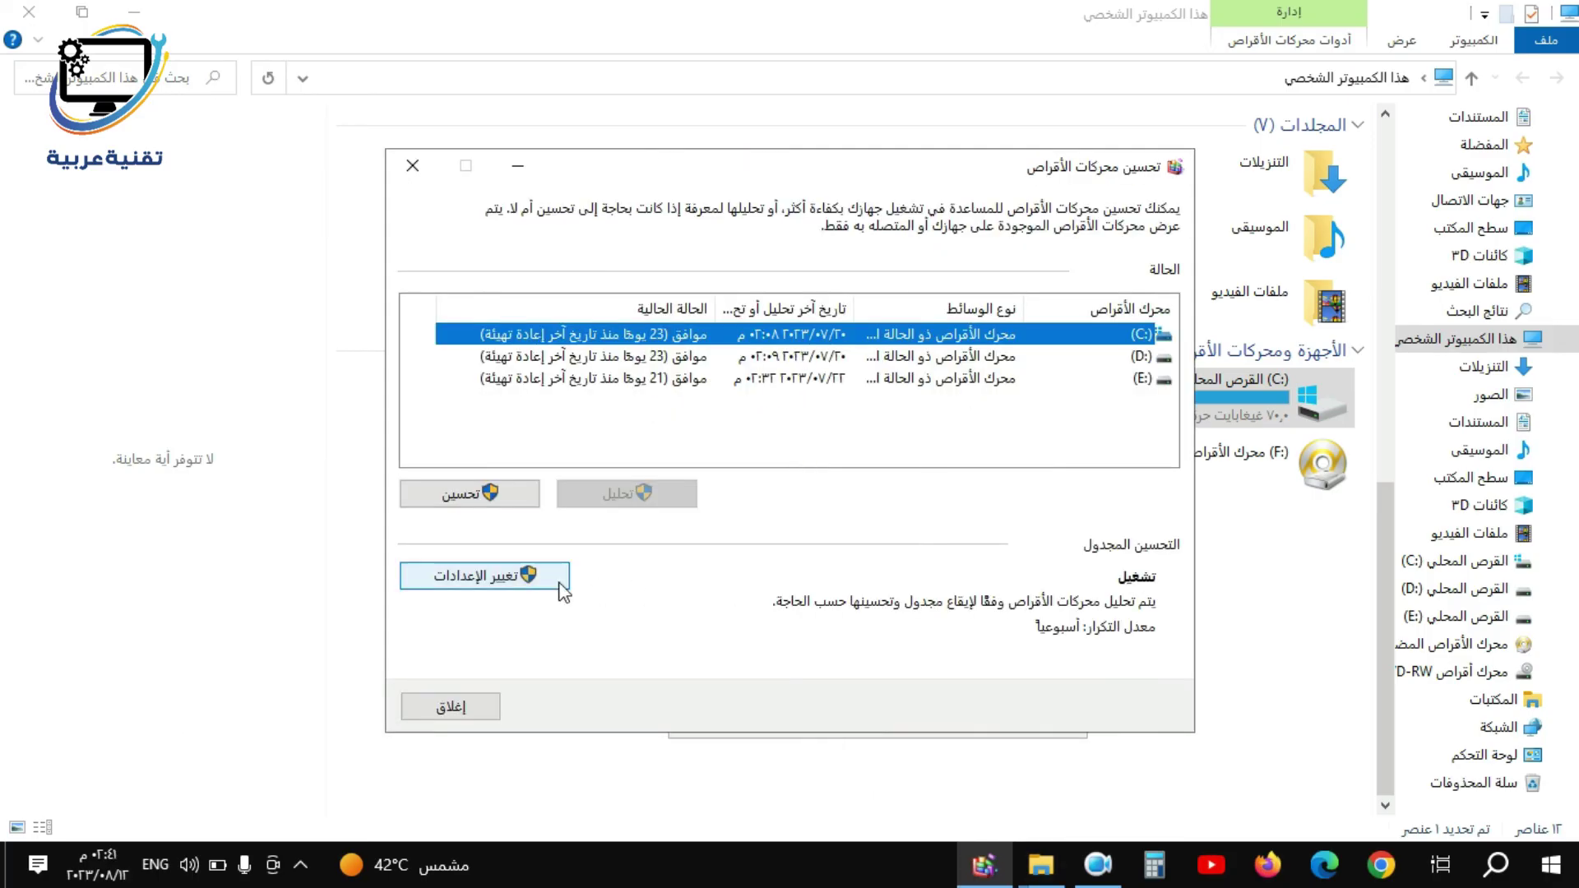
{"action": "left_click", "coordinate": [518, 578]}
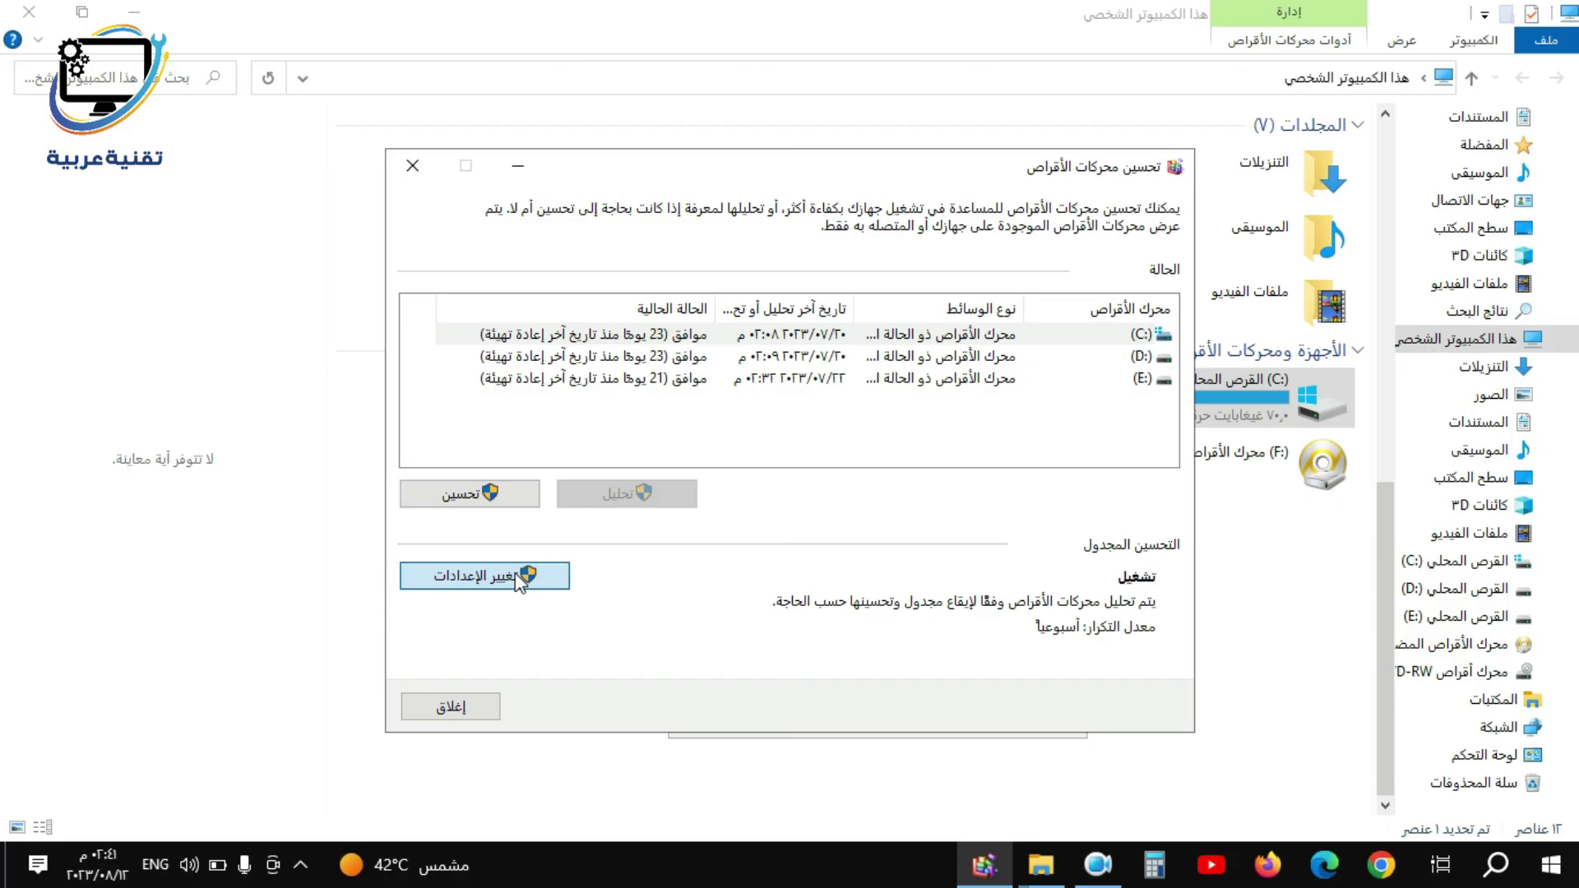
{"action": "left_click", "coordinate": [530, 572]}
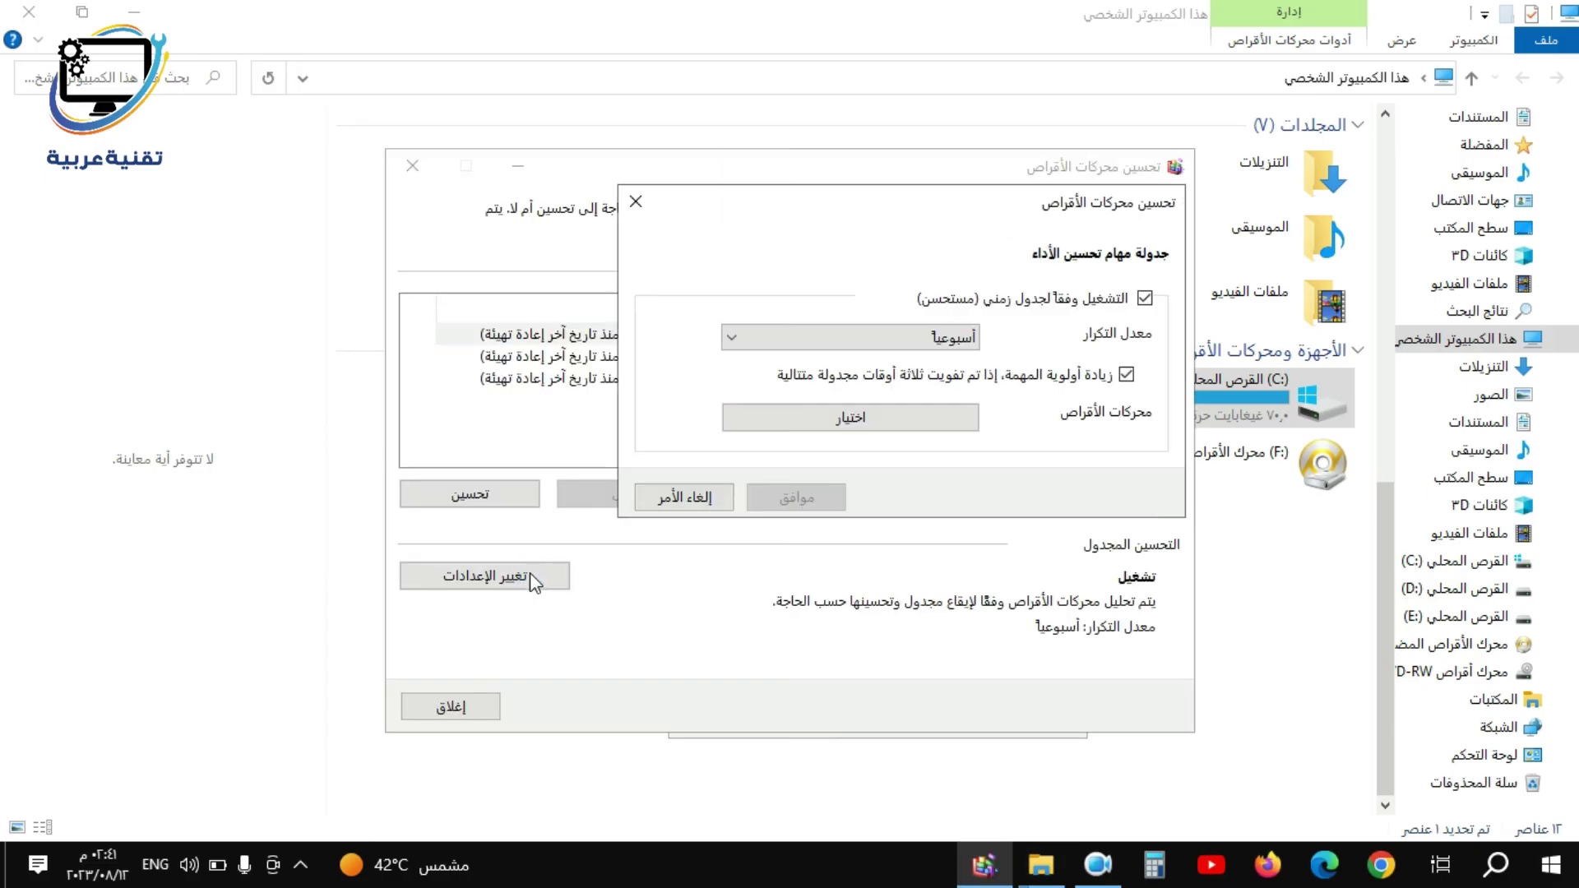
{"action": "left_click", "coordinate": [904, 338]}
{"action": "left_click", "coordinate": [946, 395]}
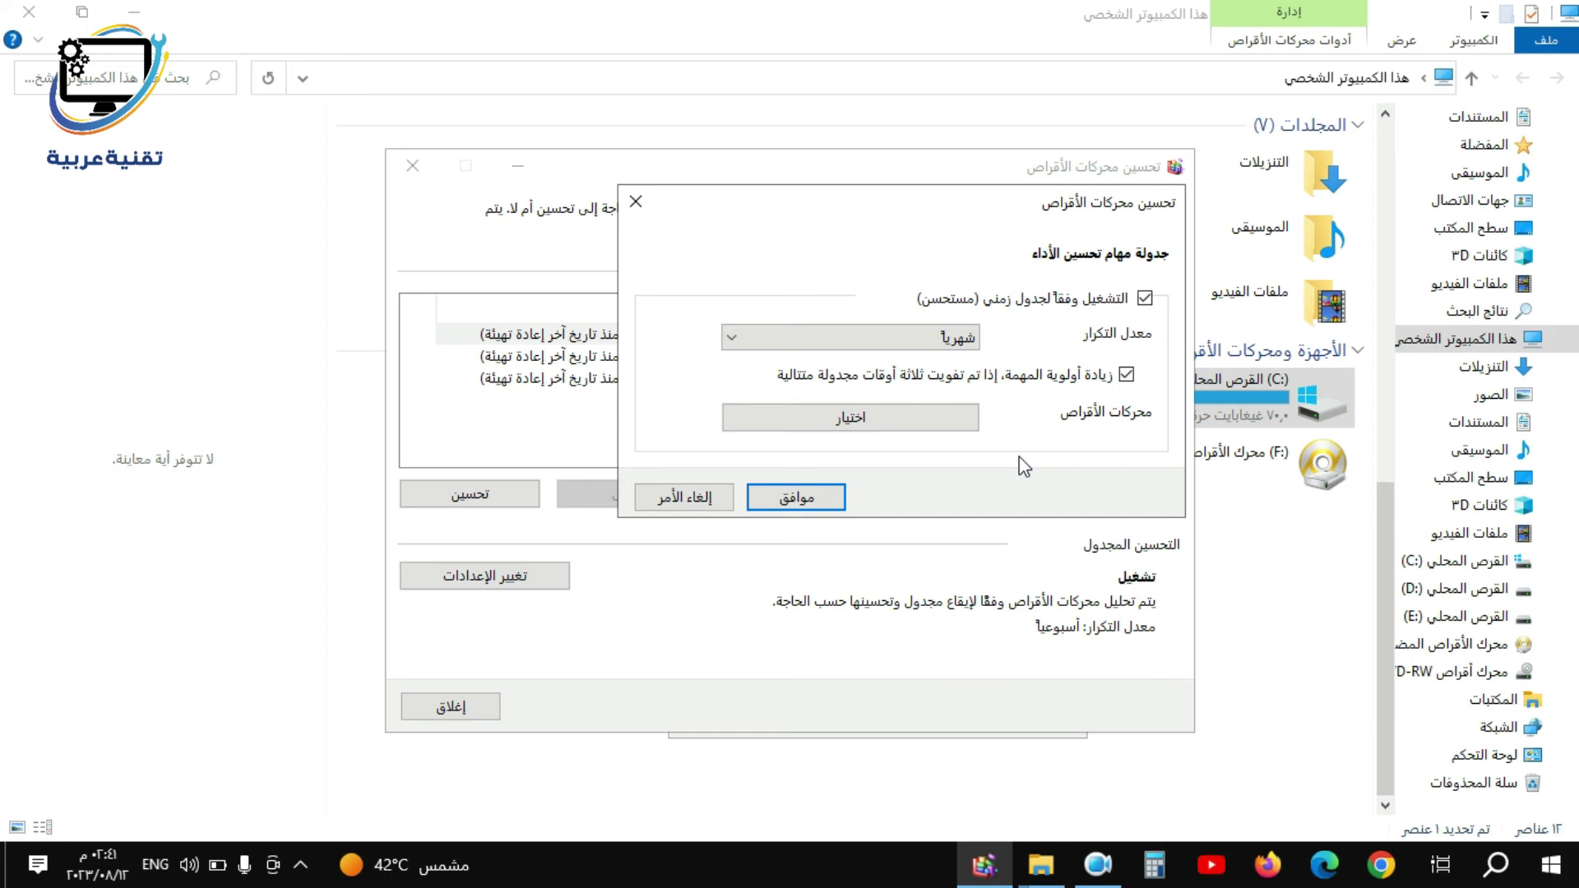
{"action": "left_click", "coordinate": [936, 421]}
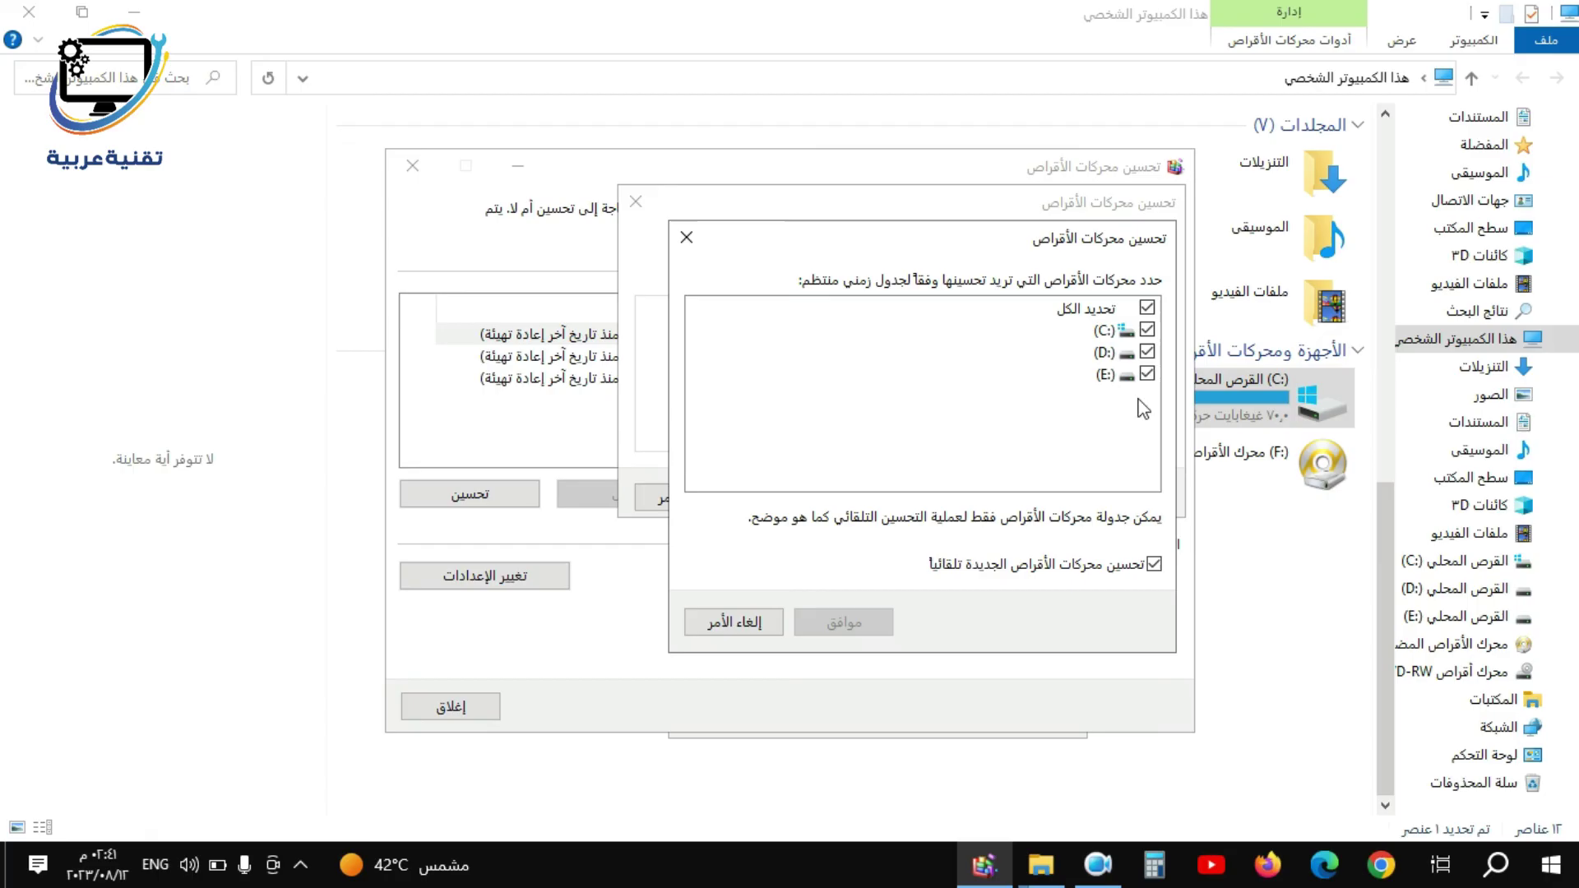
{"action": "left_click", "coordinate": [763, 627]}
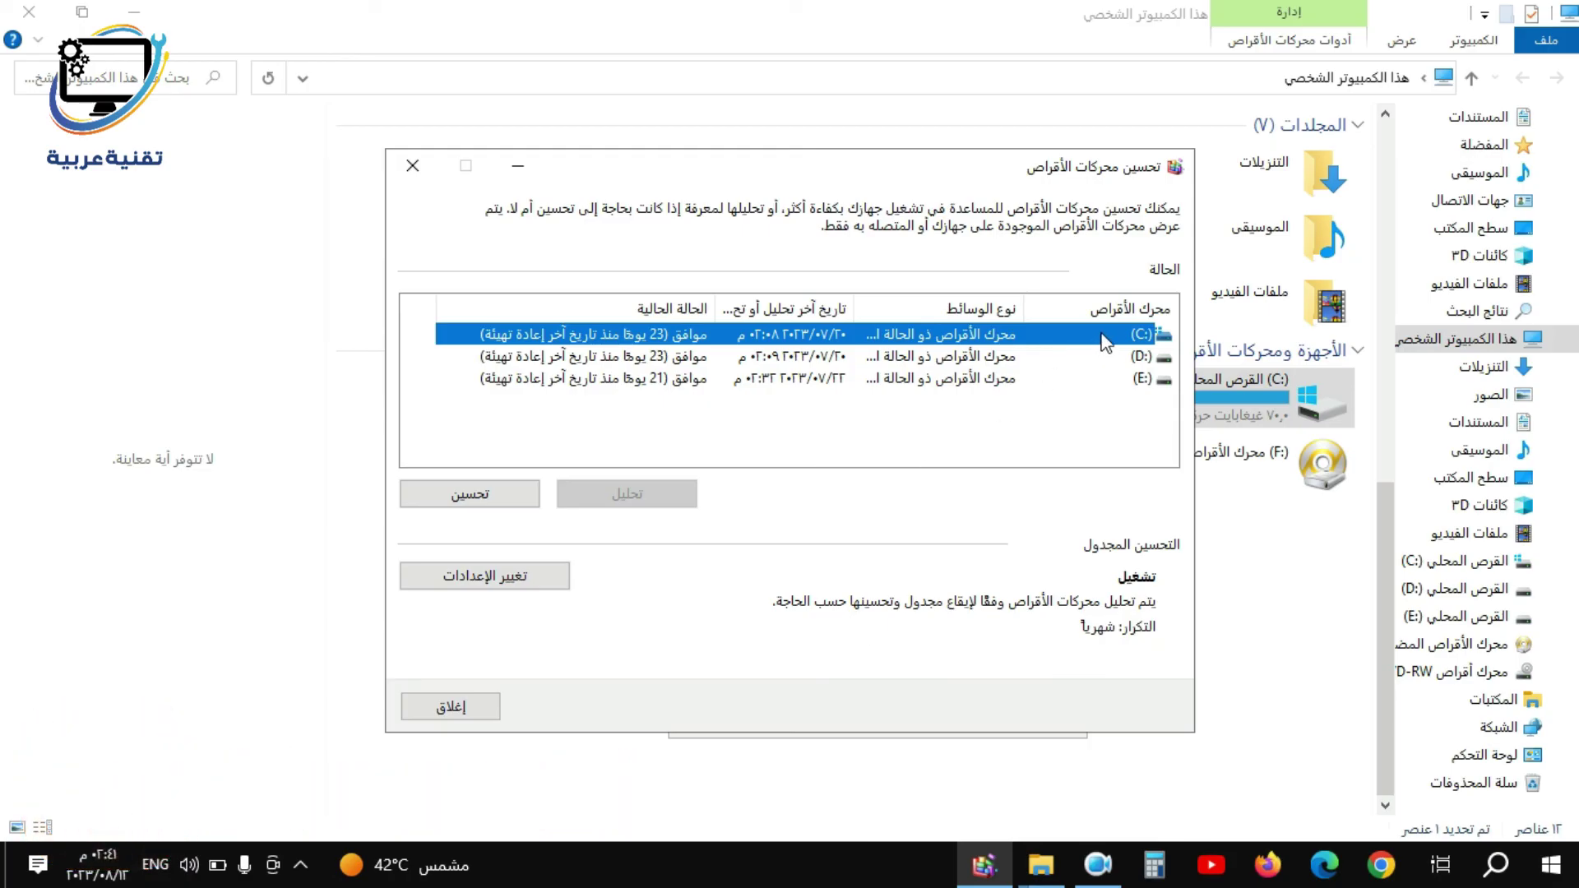
Optimize drive C and select drives D and E in turn.
{"action": "left_click", "coordinate": [461, 504]}
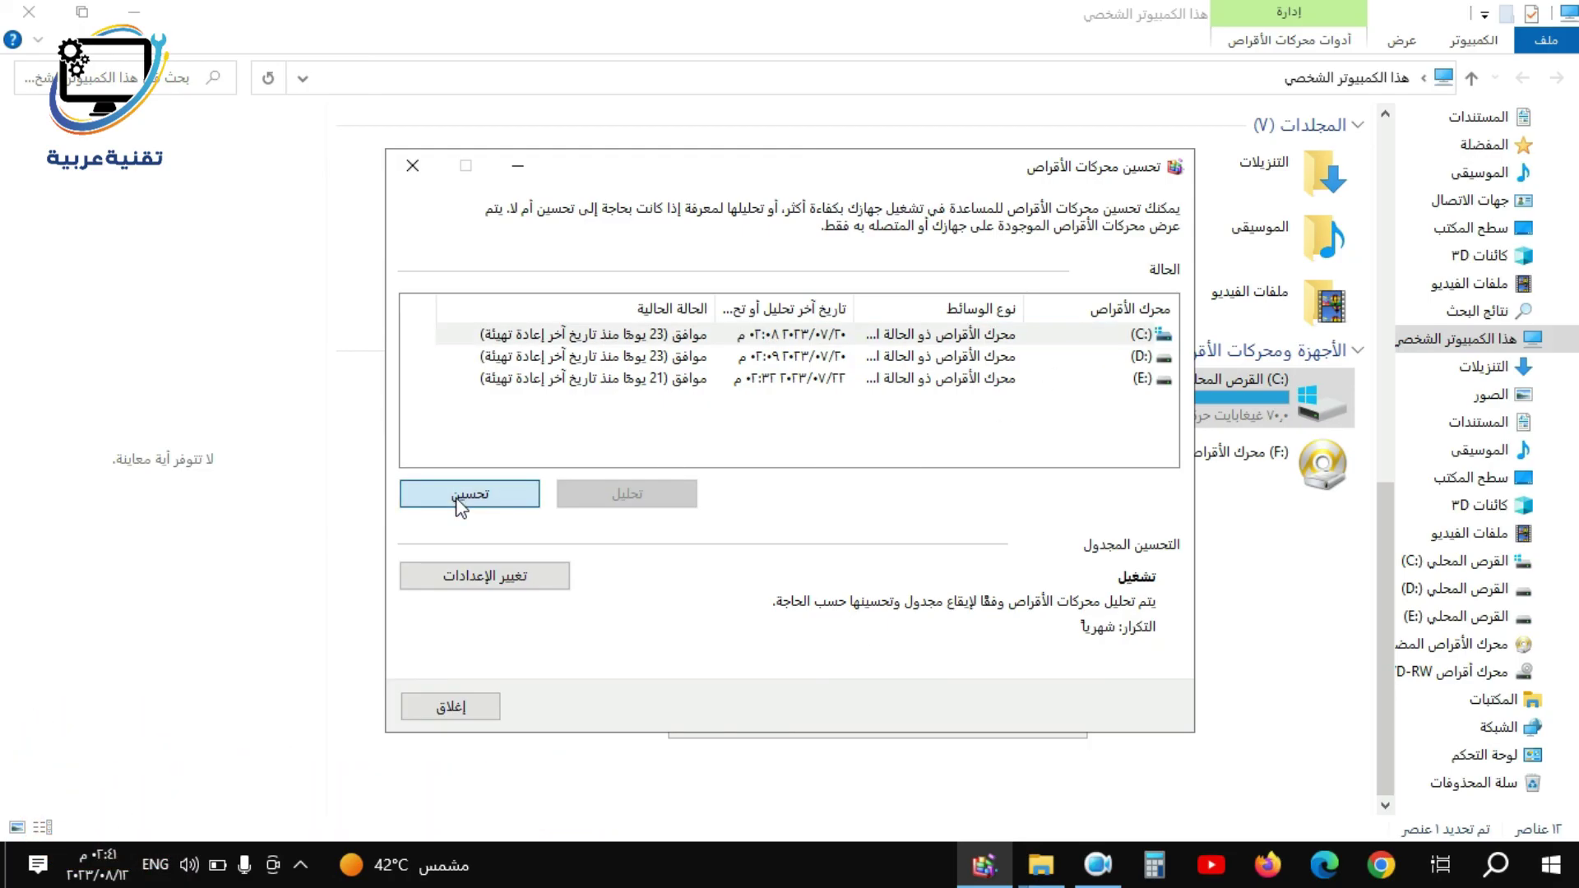
{"action": "left_click", "coordinate": [555, 362]}
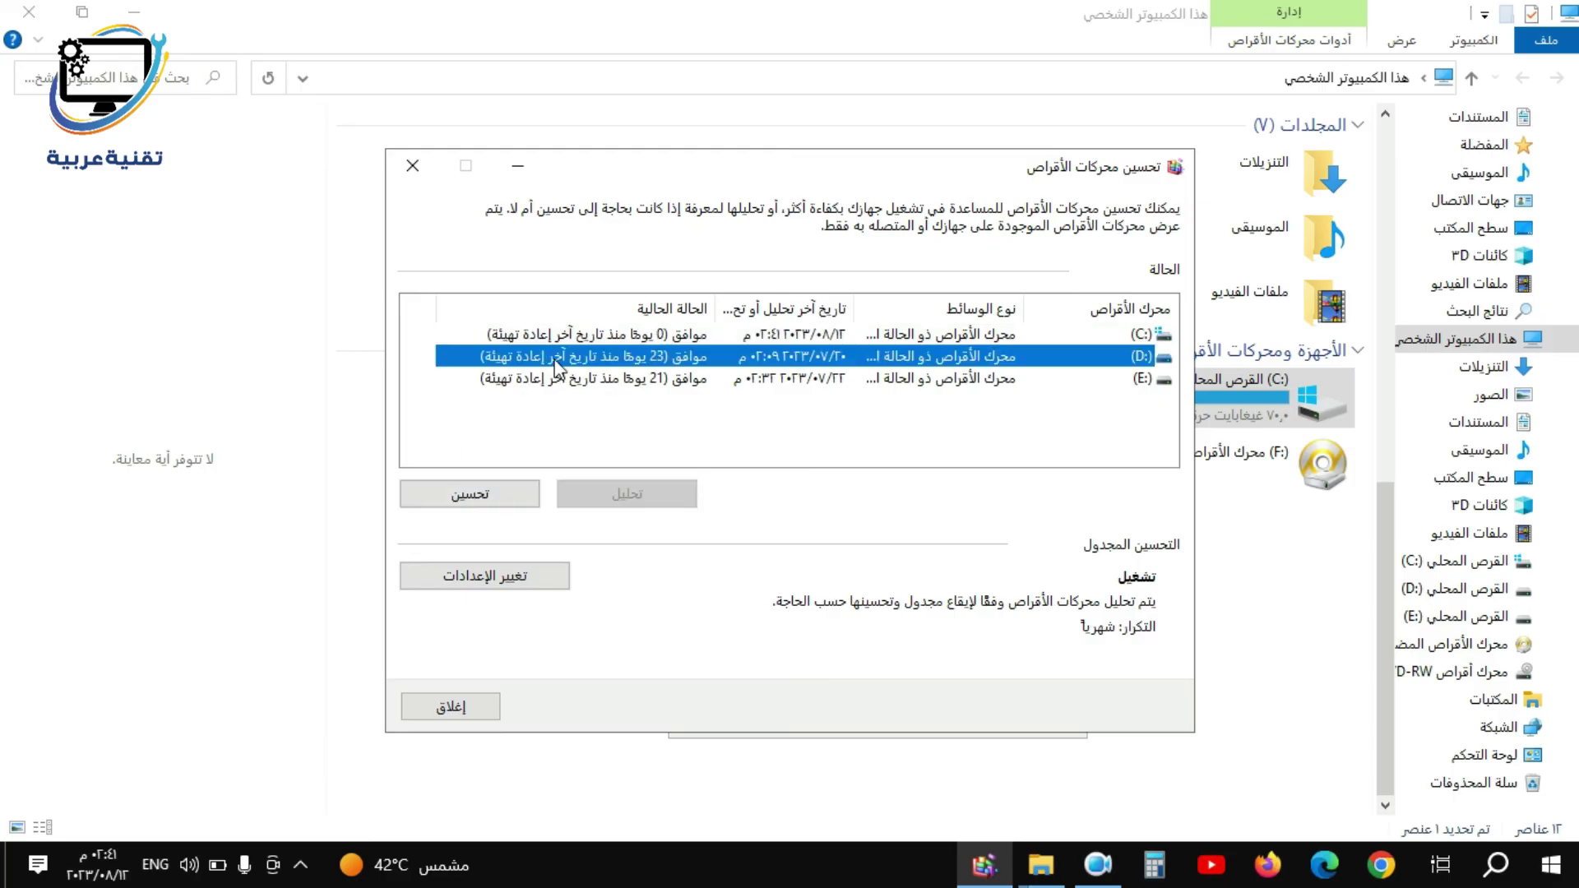
{"action": "left_click", "coordinate": [598, 380]}
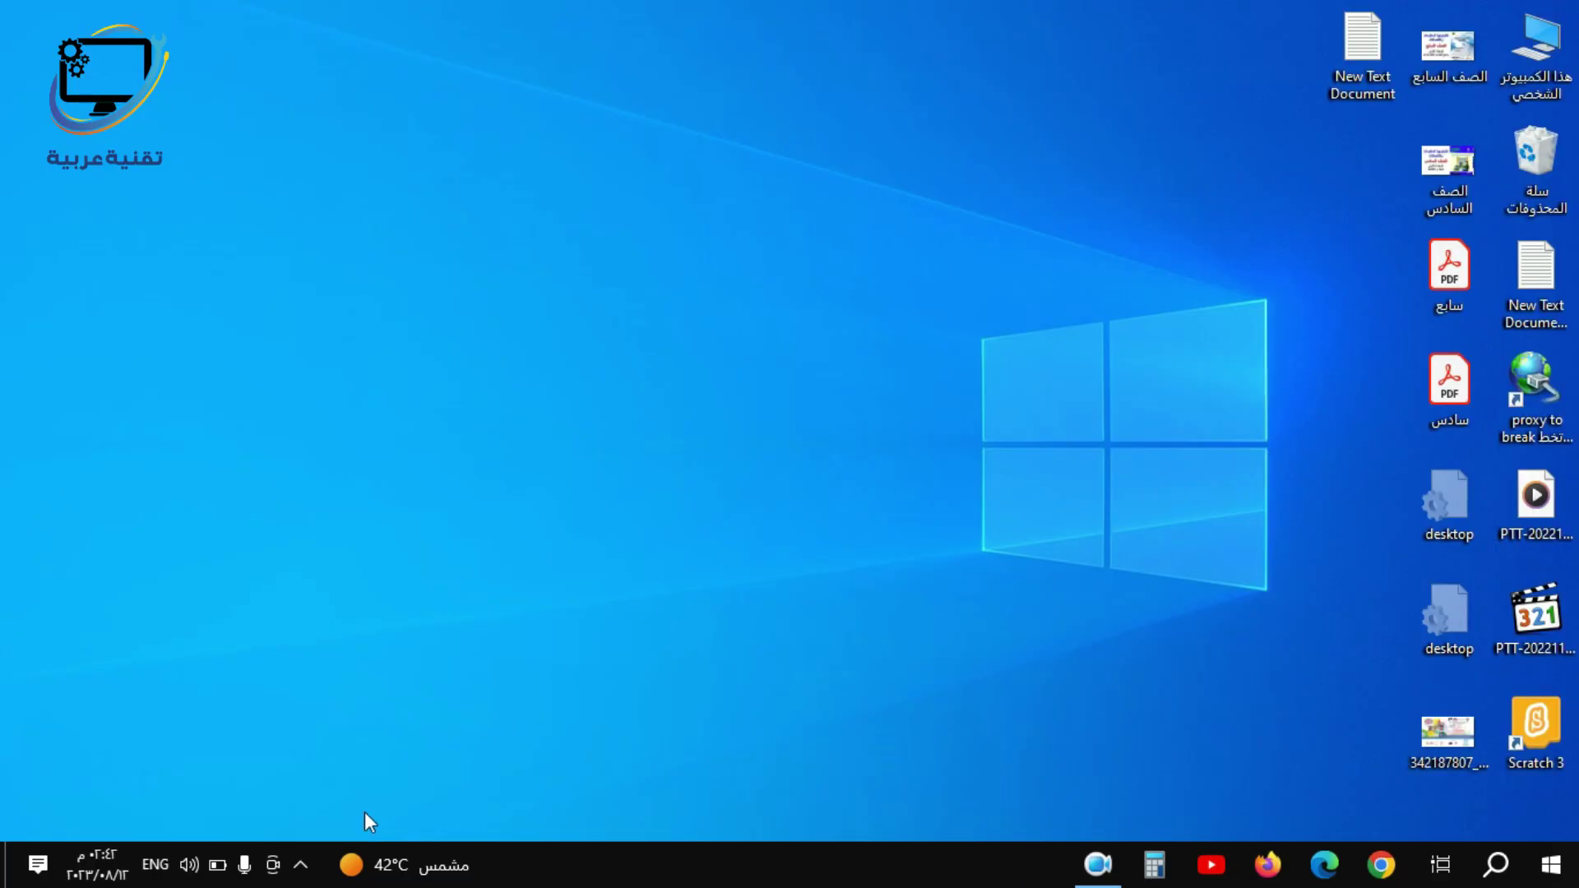
Open Windows Security, move its window to the middle of the desktop and go to virus and threat protection.
{"action": "left_click", "coordinate": [301, 865]}
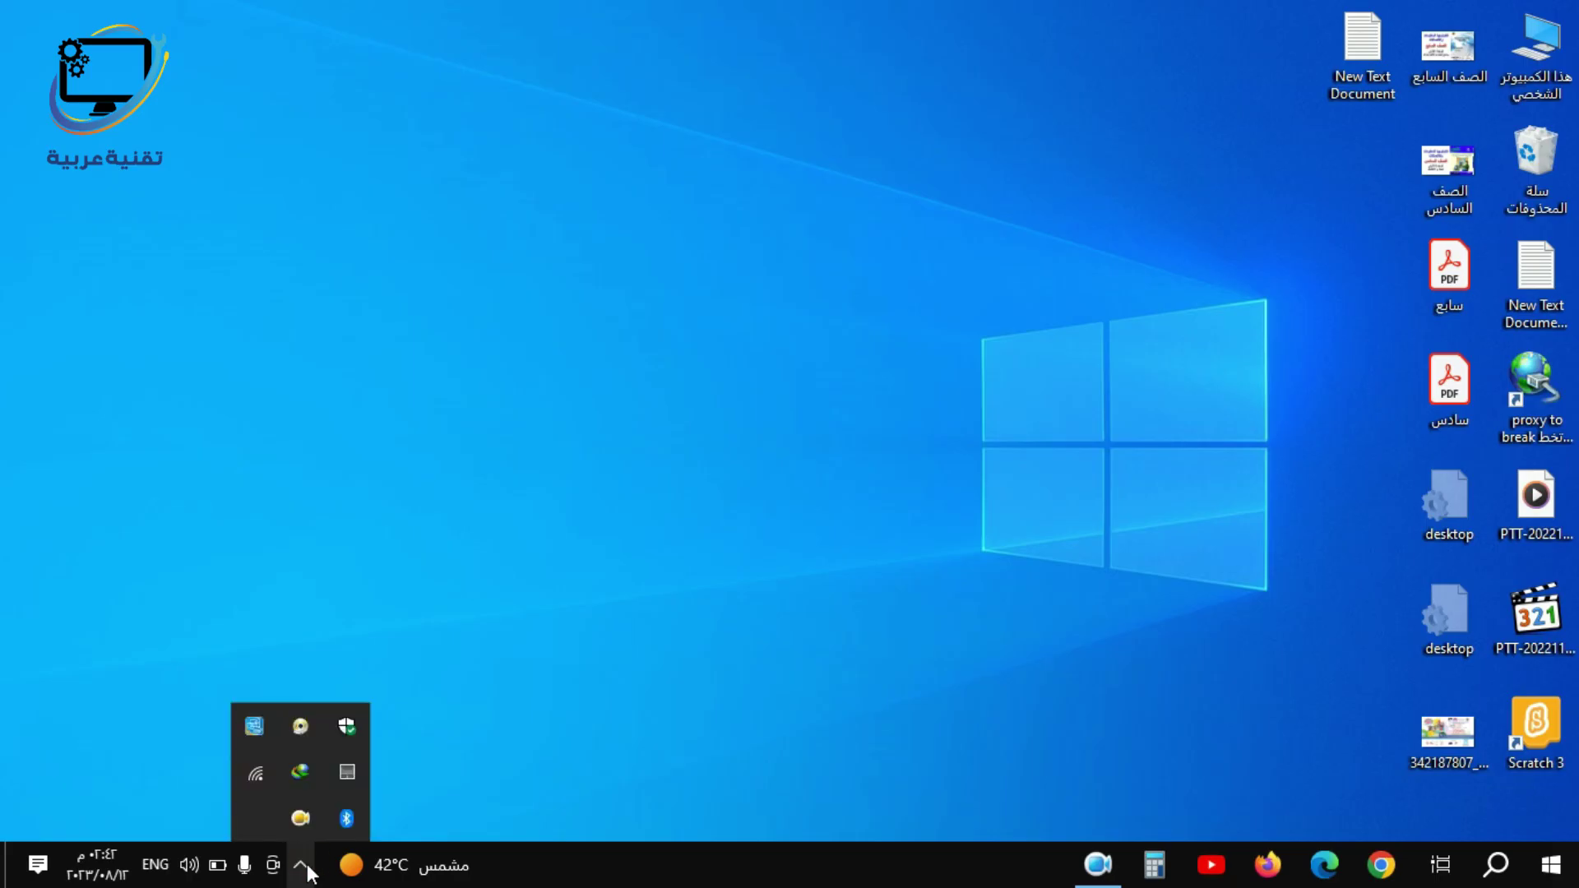
{"action": "left_click", "coordinate": [346, 722]}
{"action": "left_click_drag", "start_coordinate": [607, 57], "coordinate": [864, 50]}
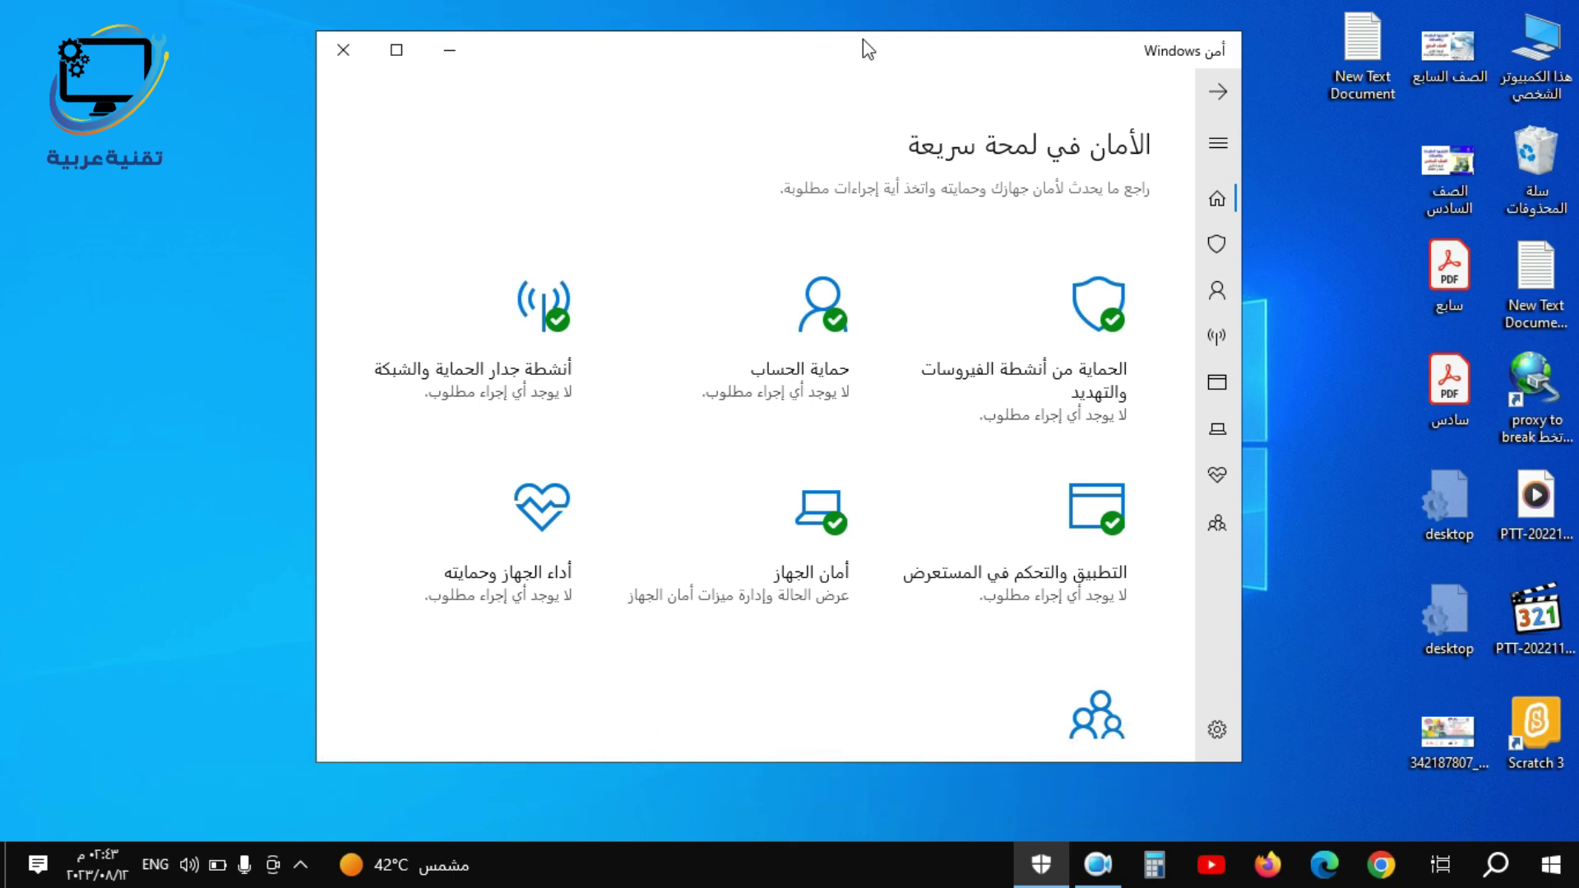
{"action": "left_click", "coordinate": [1049, 377]}
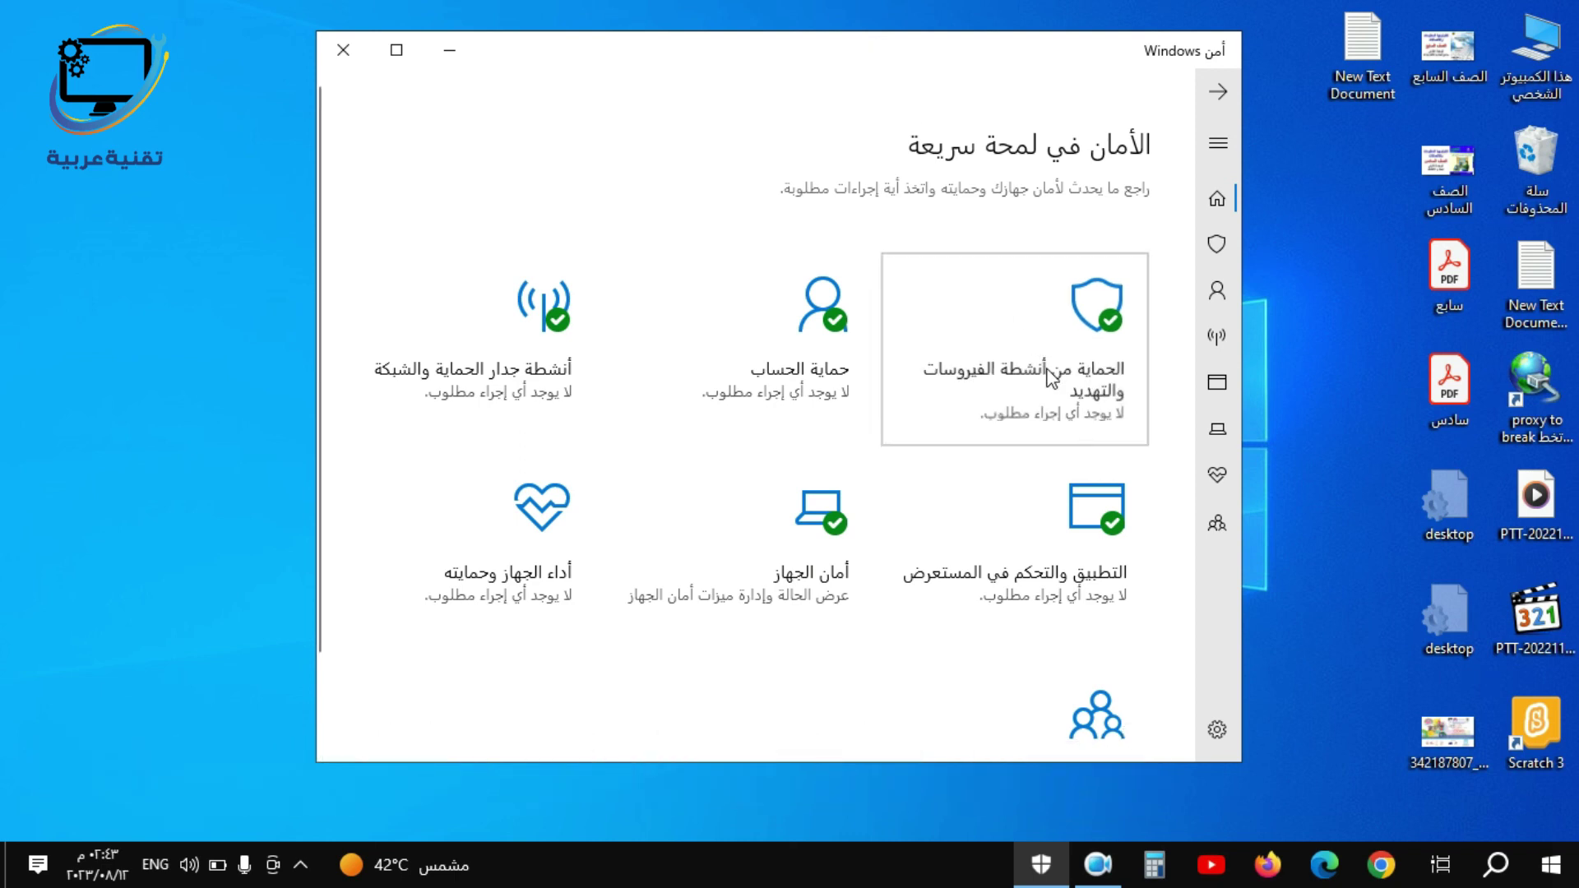